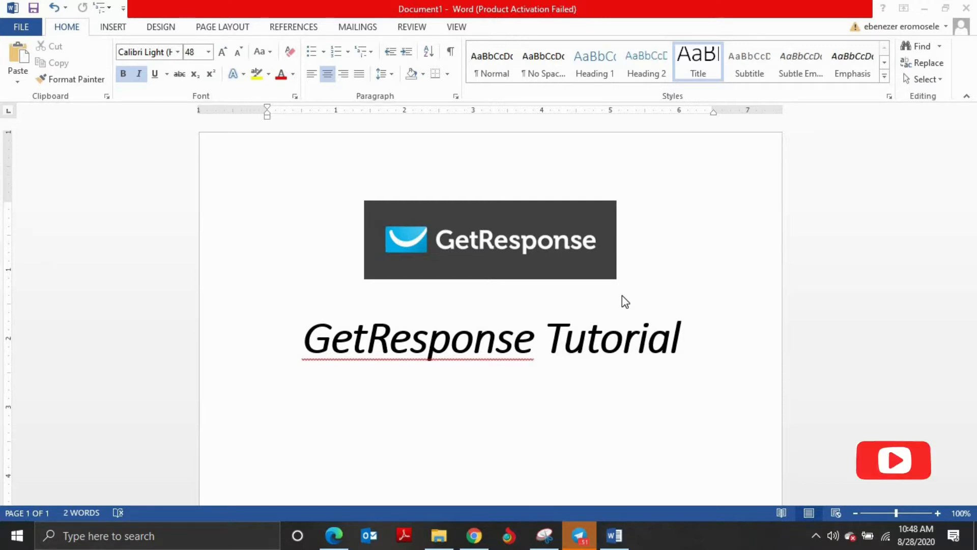
Step: Switch to Chrome and open getresponse.com in a new tab
left_click(491, 533)
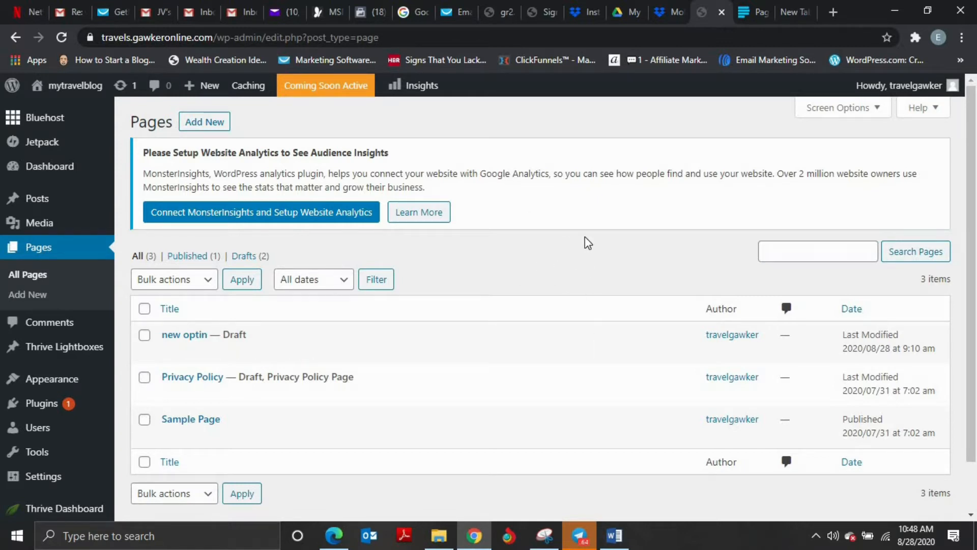
left_click(834, 13)
left_click(805, 40)
type("getresponse.com")
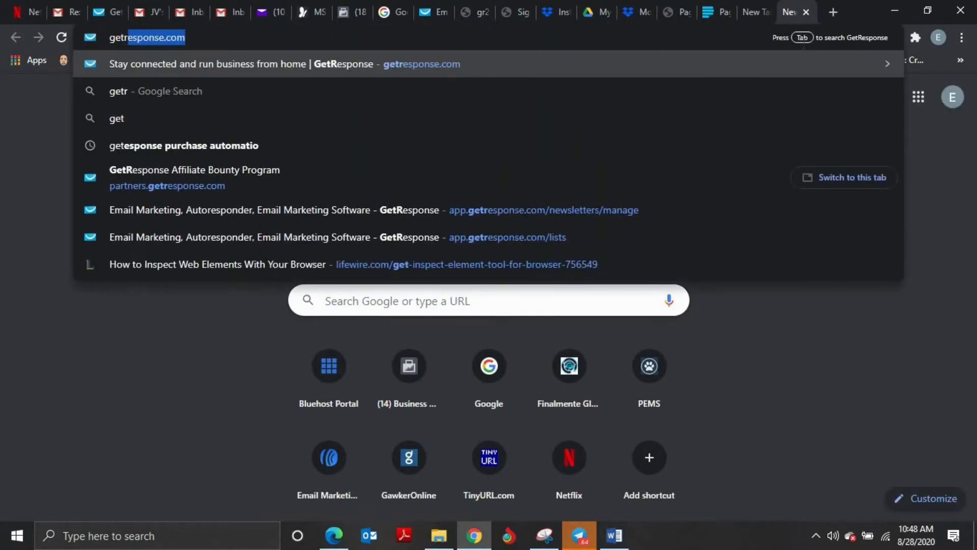
key("Return")
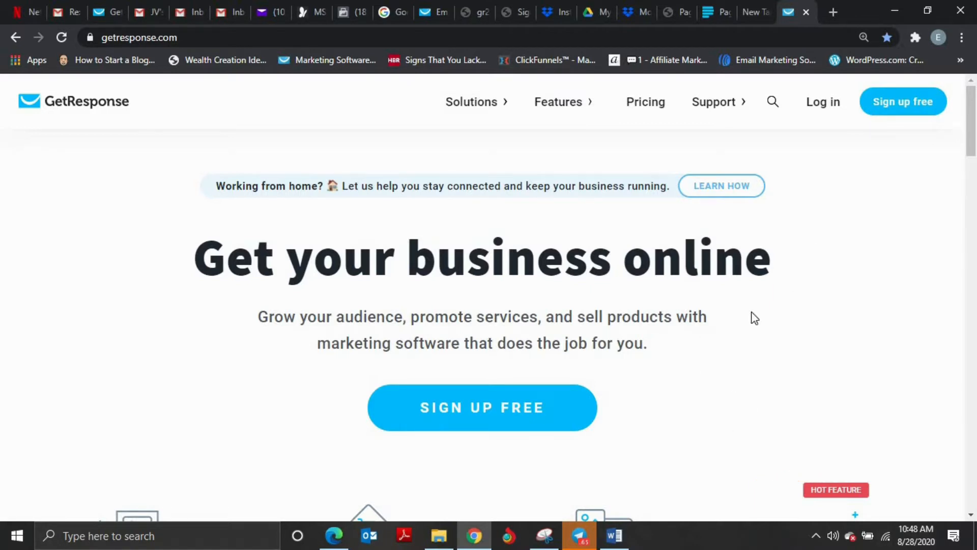
Step: Open the GetResponse free trial sign-up page and review the power features included in the trial
left_click(904, 108)
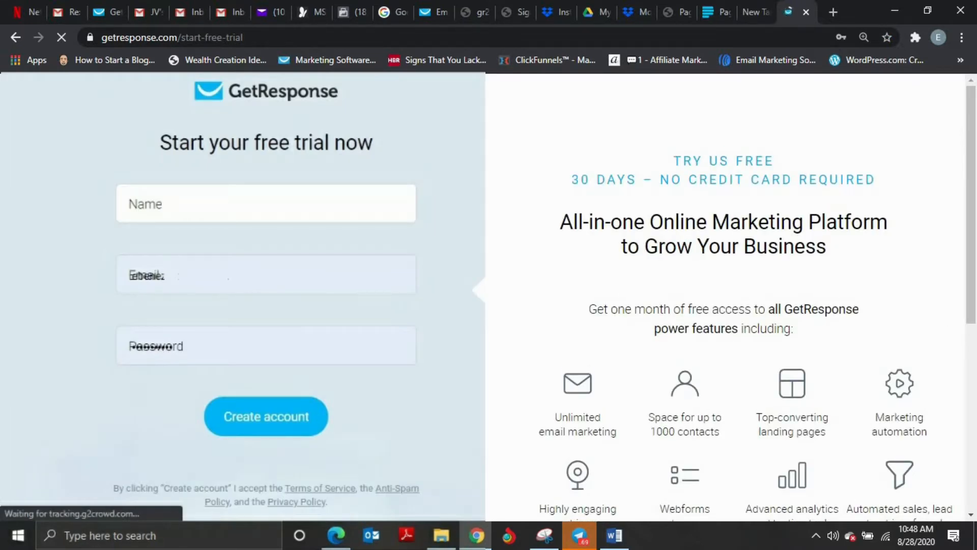
scroll(725, 296, "down", 1)
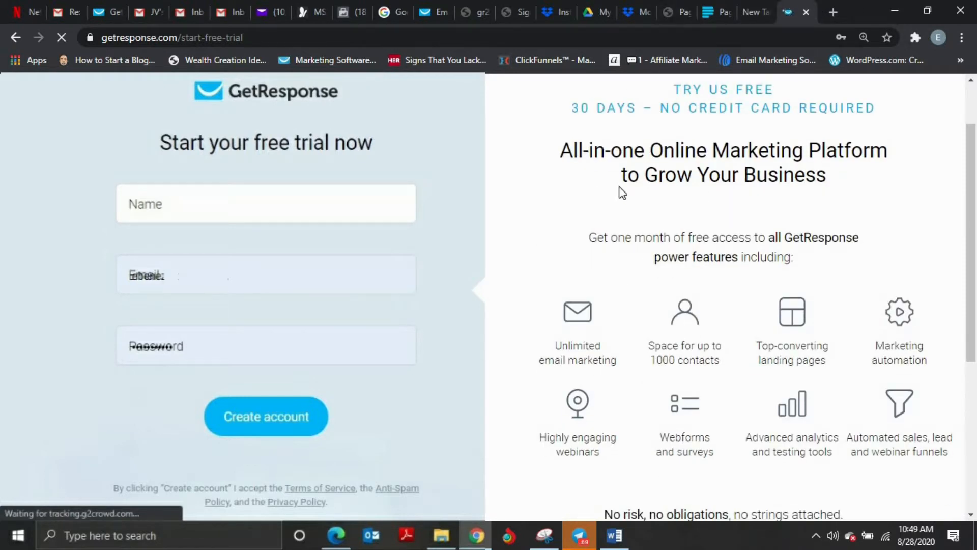
scroll(663, 203, "up", 1)
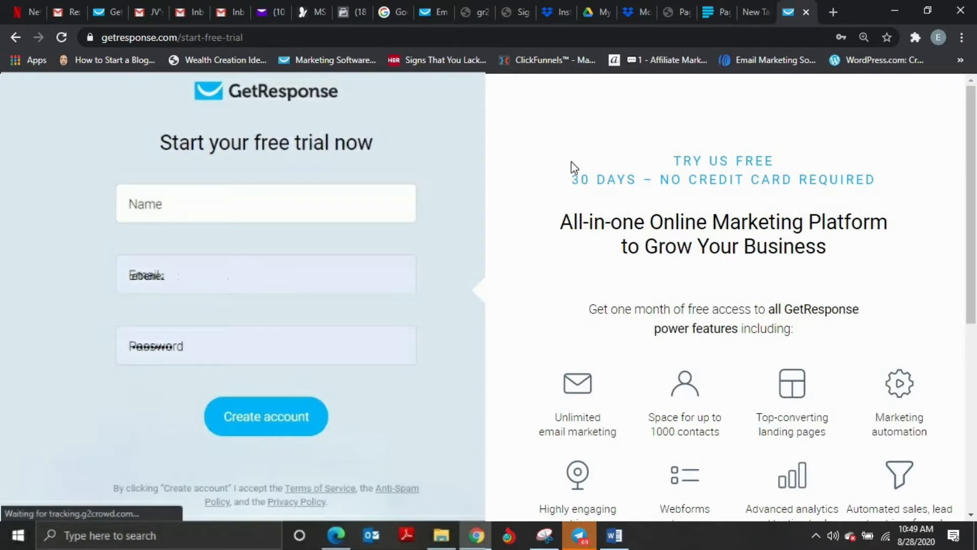
scroll(728, 205, "down", 2)
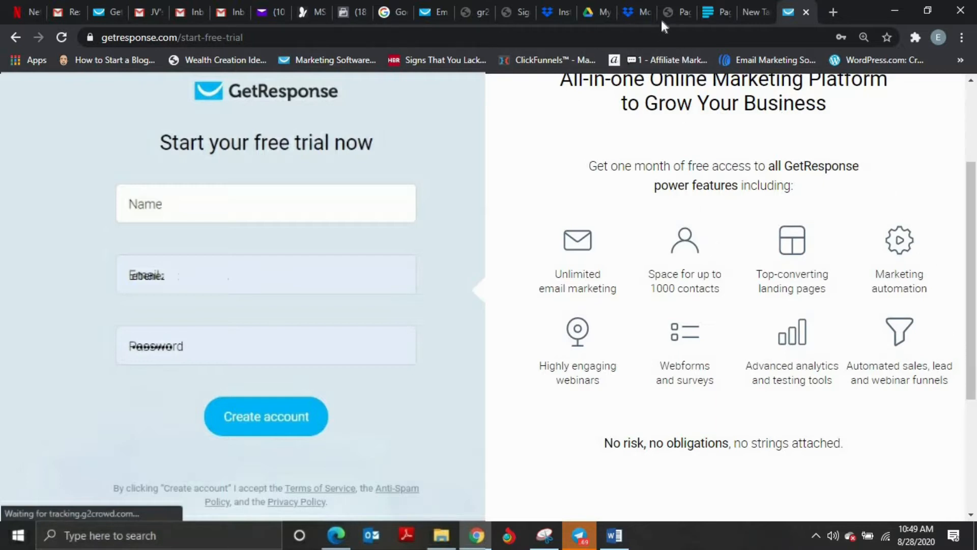
Step: Return to the WordPress admin of mytravelblog and open its list of installed plugins
left_click(677, 12)
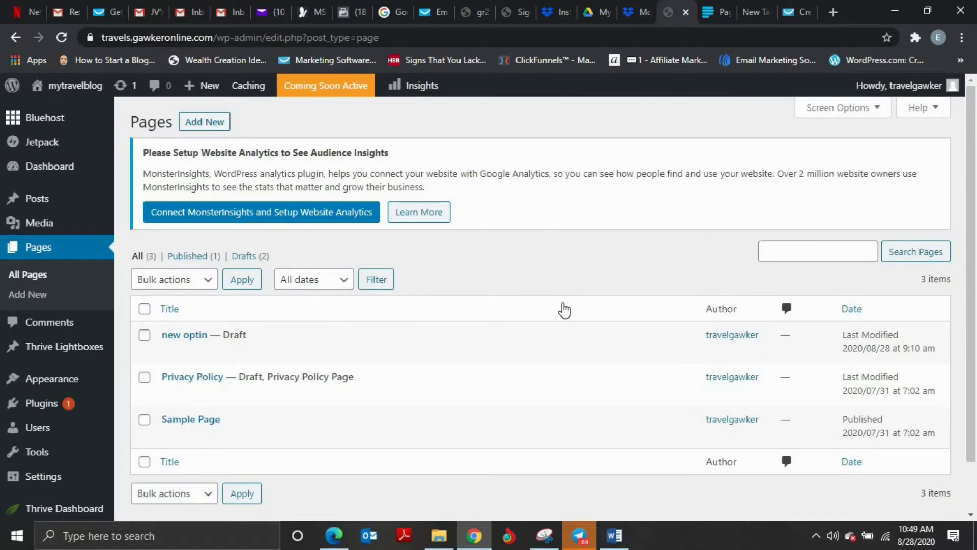
scroll(611, 227, "down", 1)
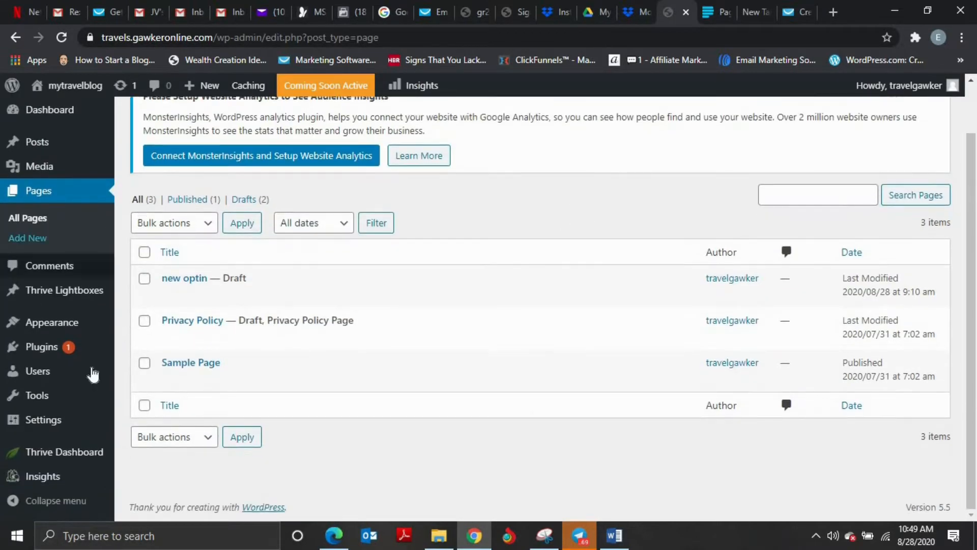
left_click(189, 371)
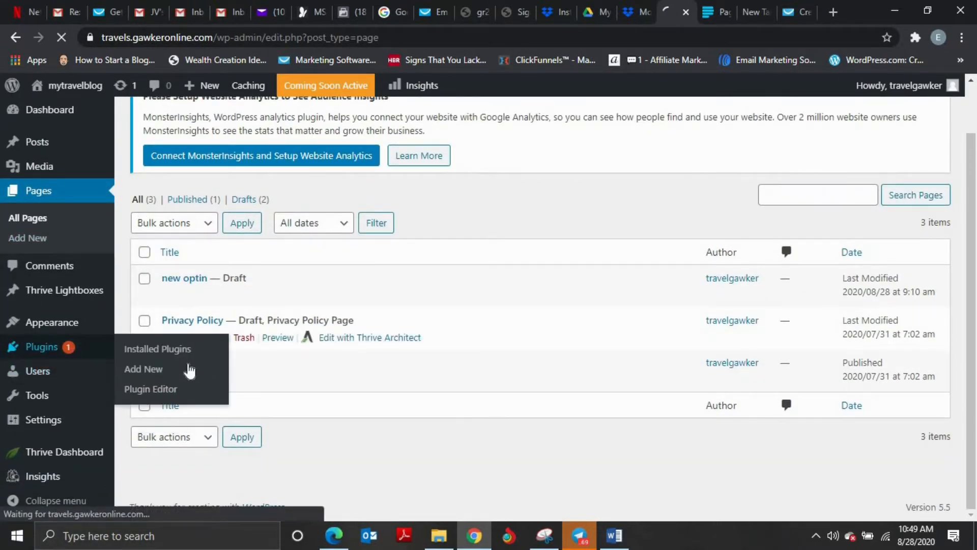
left_click(83, 351)
scroll(548, 304, "down", 8)
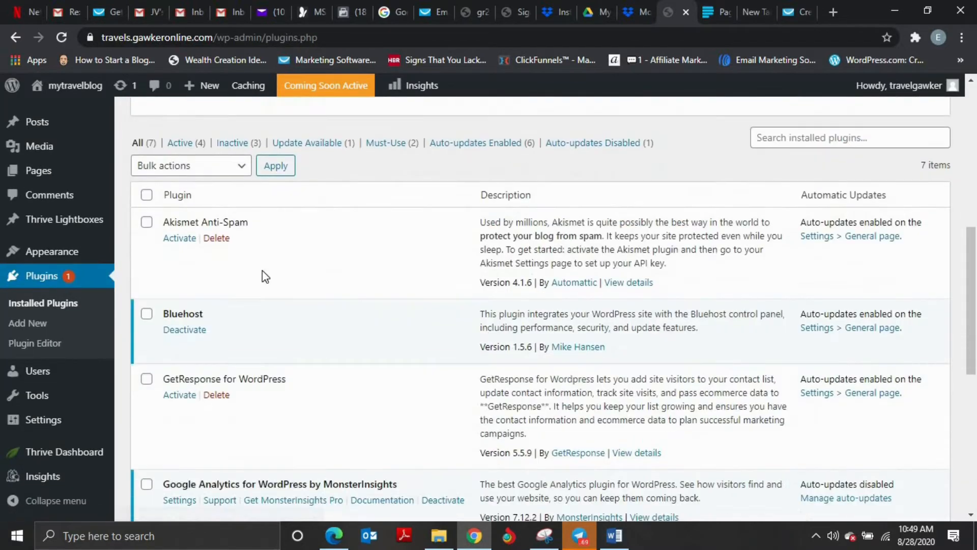
scroll(963, 365, "up", 4)
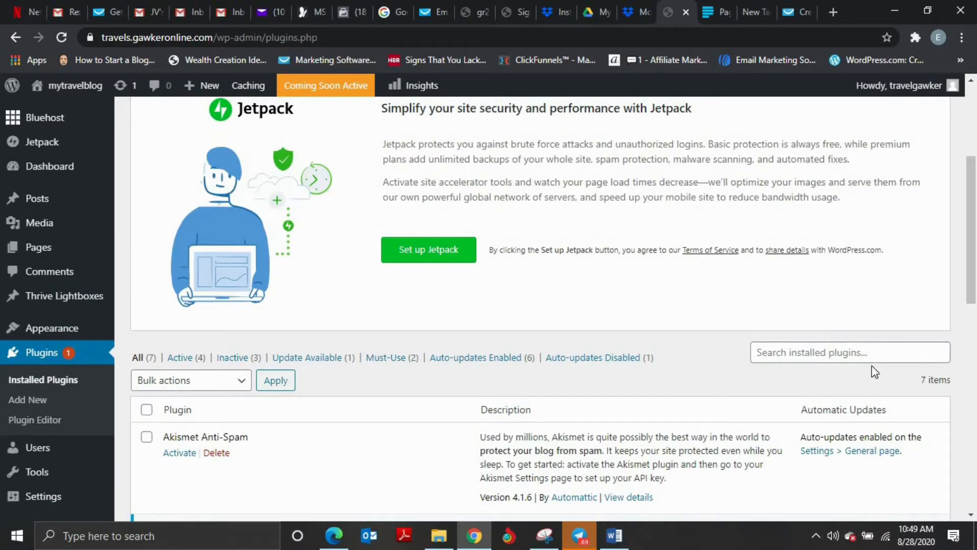
Step: Search the installed plugins for "getresponse"
left_click(861, 351)
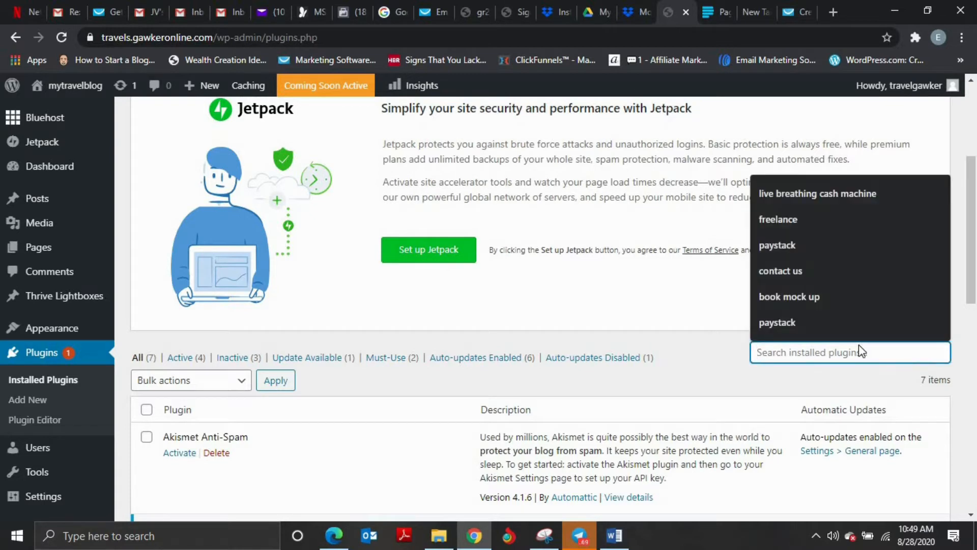
type("getresponse")
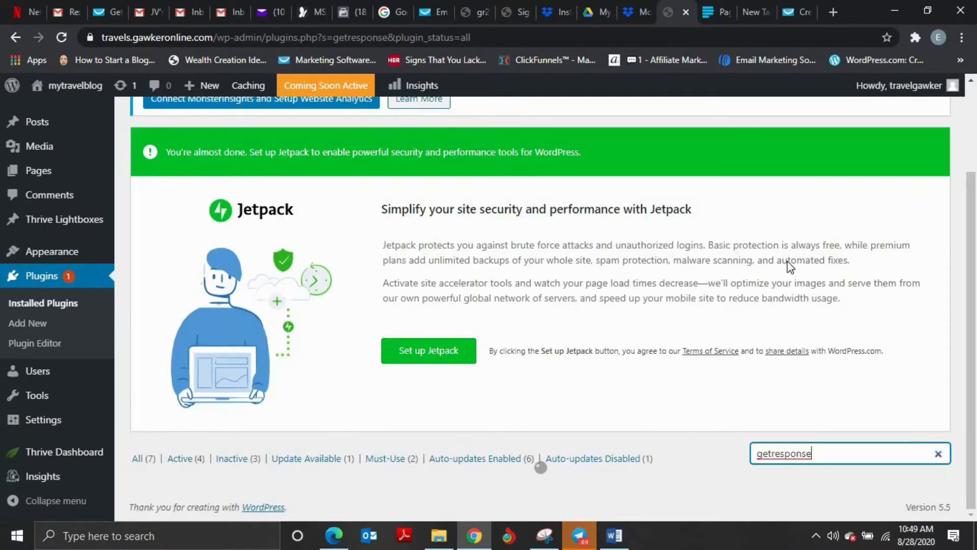
scroll(815, 246, "down", 2)
scroll(638, 348, "up", 2)
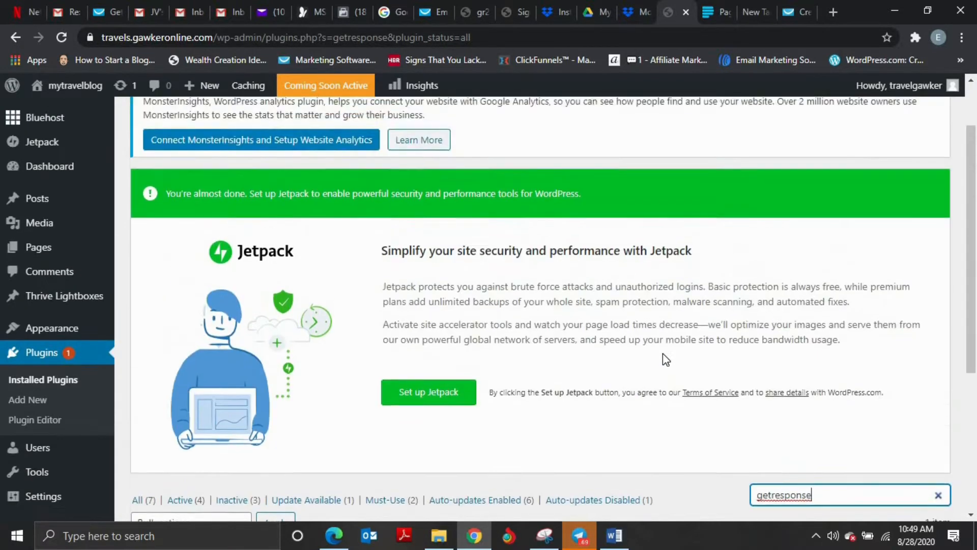
scroll(662, 354, "down", 2)
scroll(600, 378, "up", 3)
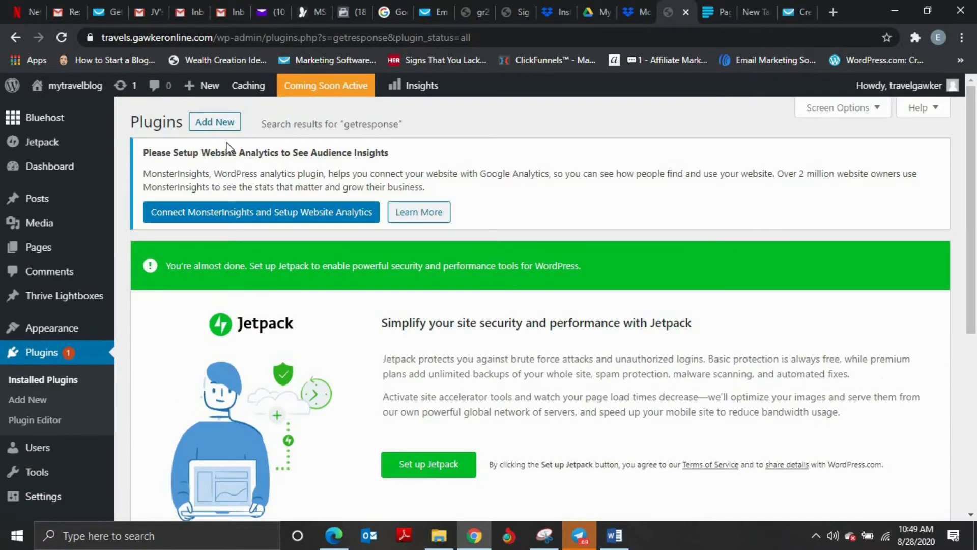
Step: Start adding a new plugin and search the plugin directory for "getresponse"
left_click(216, 122)
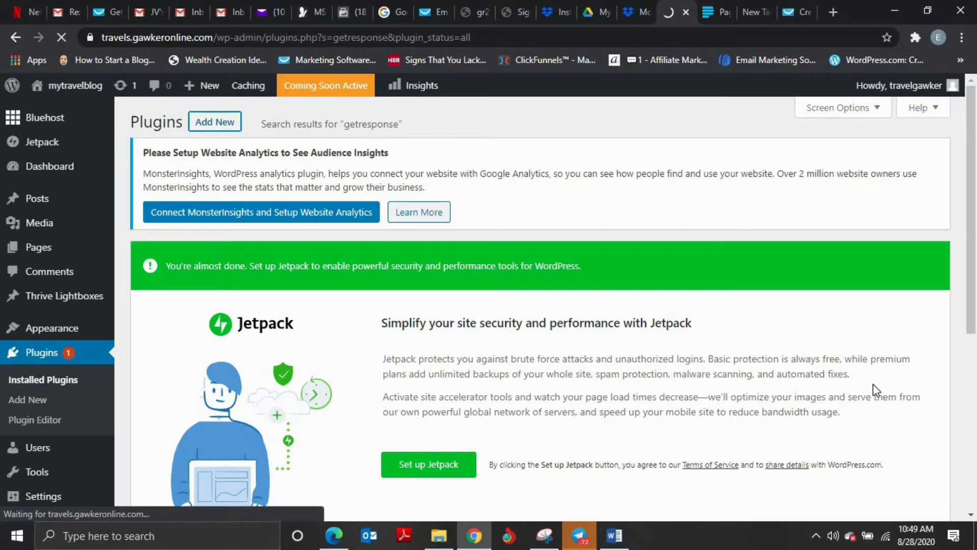
left_click(825, 260)
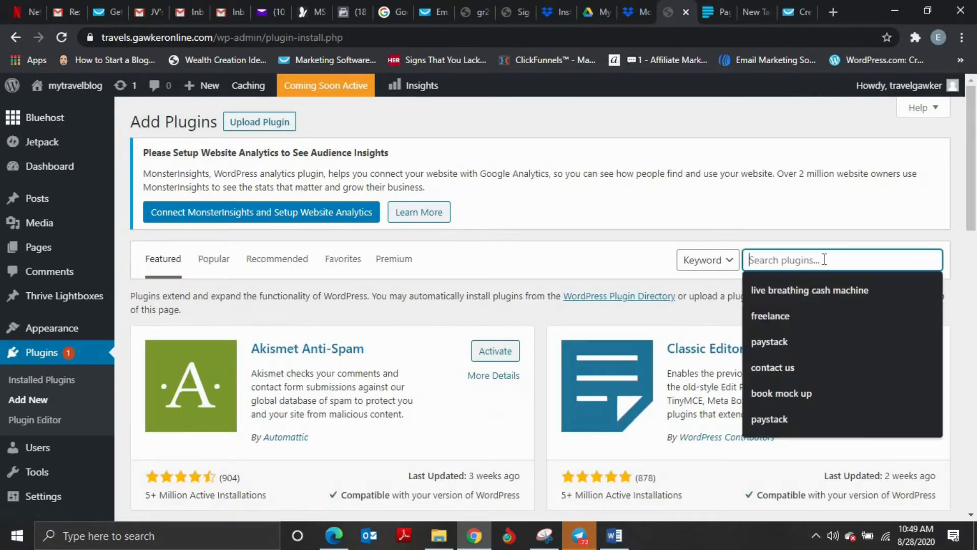
type("getr")
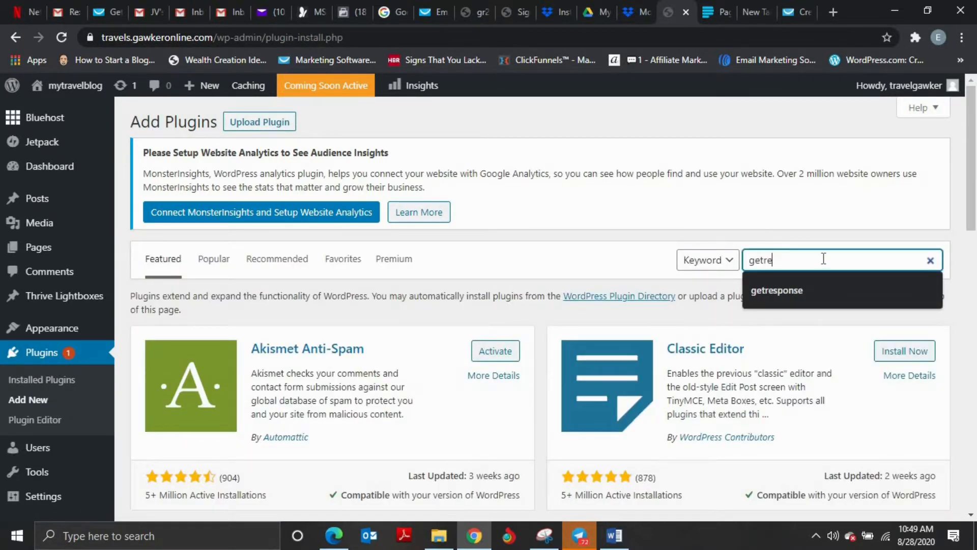
type("esp")
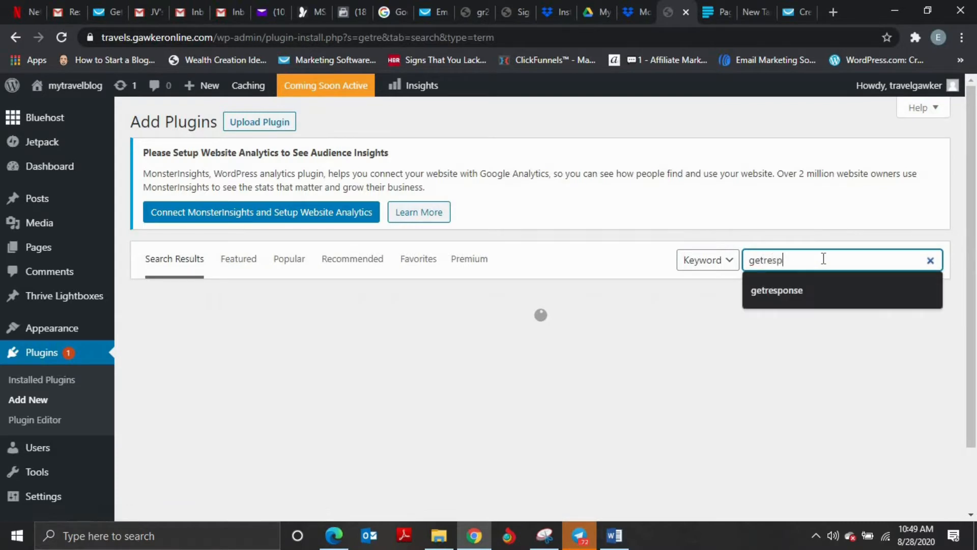
type("onse")
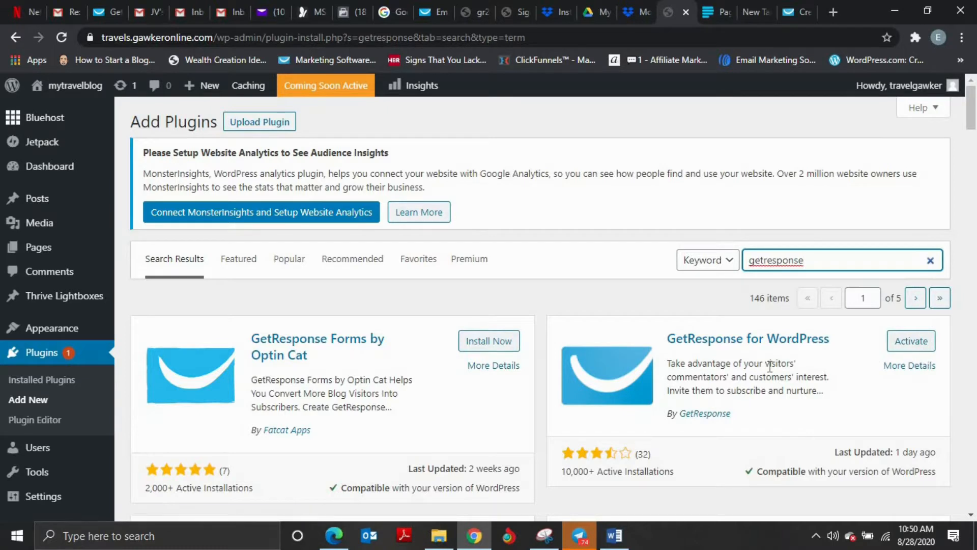
Step: Activate the GetResponse for WordPress plugin
left_click(906, 351)
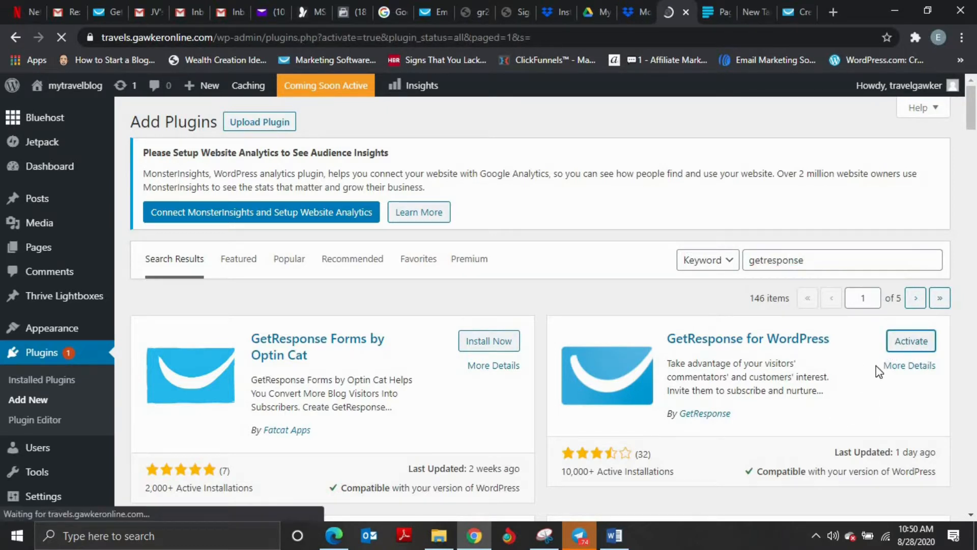
scroll(823, 311, "down", 7)
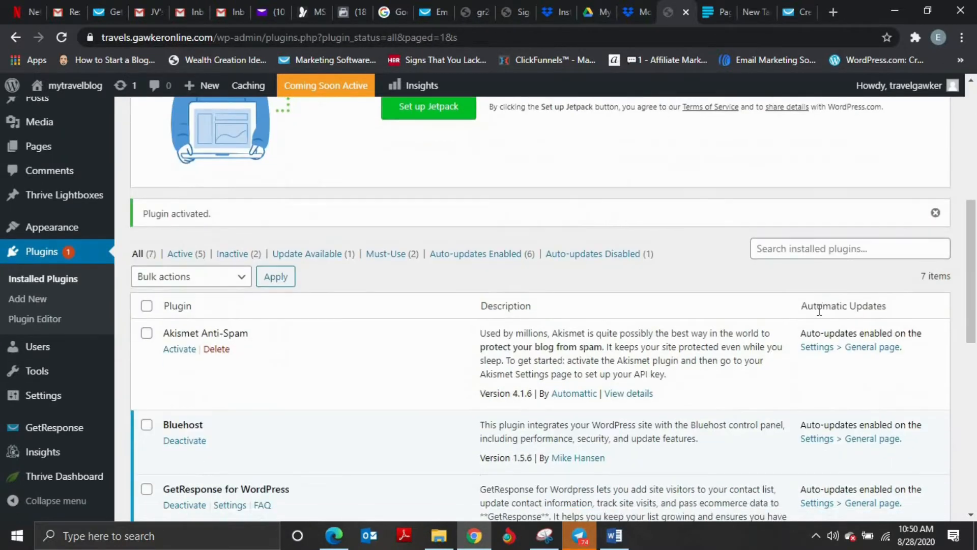
scroll(791, 310, "up", 3)
scroll(56, 305, "up", 3)
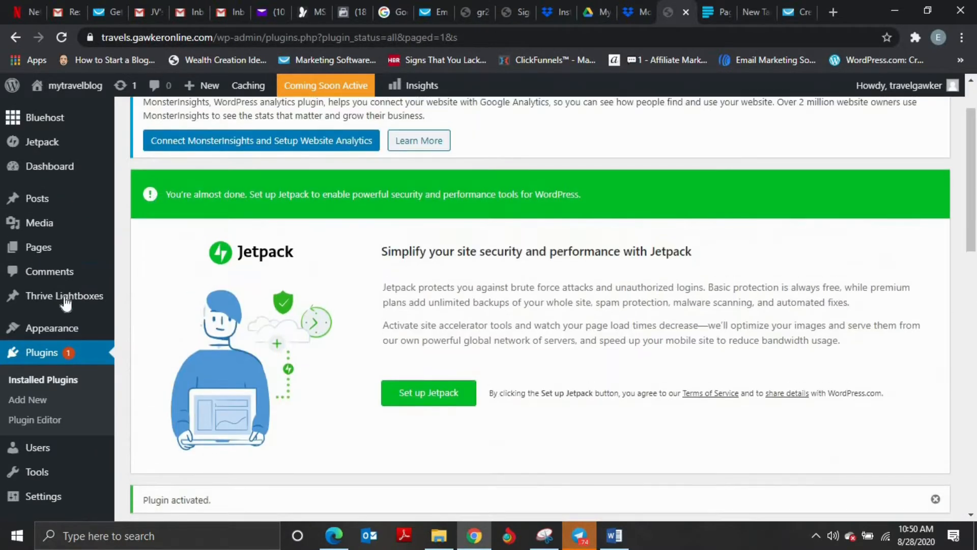
Step: Open the GetResponse plugin's account settings and review the API key and connection fields
scroll(49, 325, "down", 8)
mouse_move(80, 426)
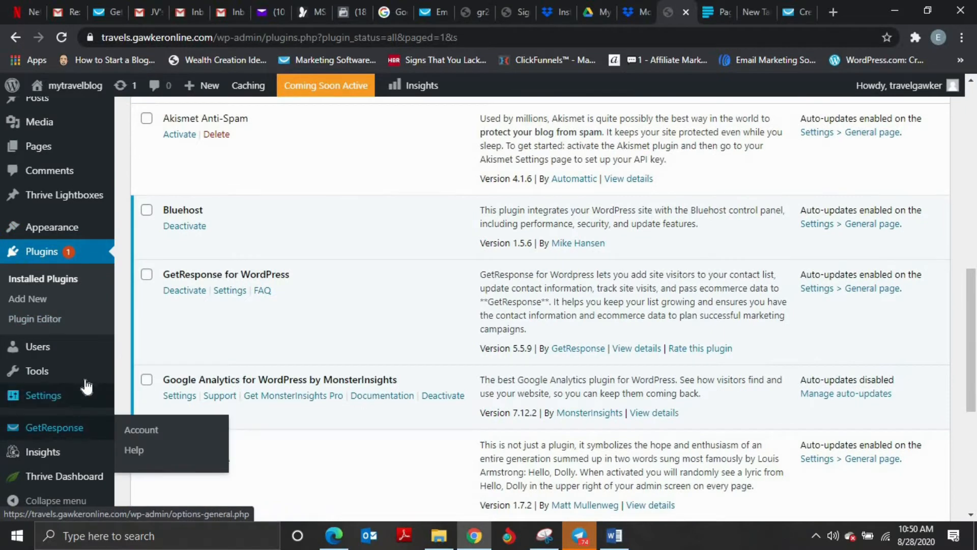
scroll(77, 498, "up", 1)
scroll(76, 448, "down", 3)
left_click(69, 428)
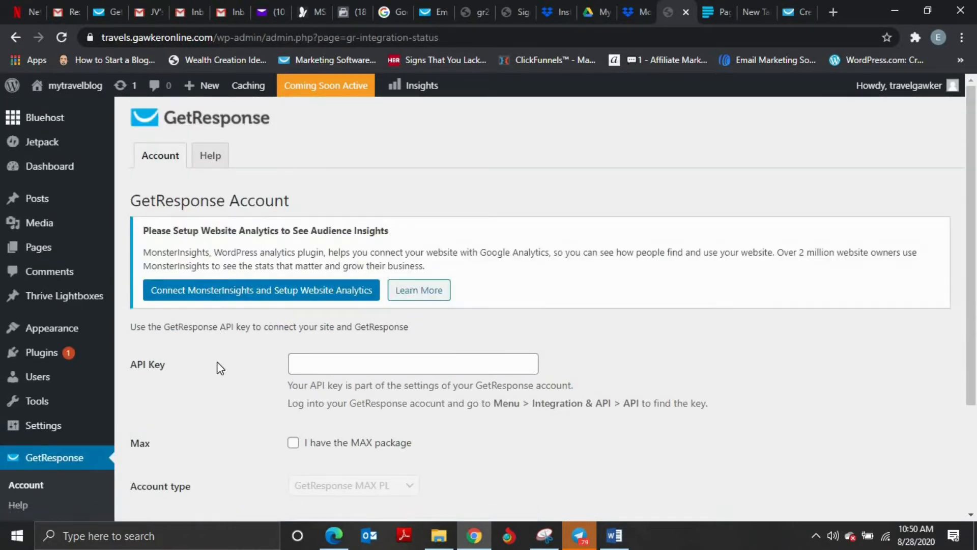
scroll(432, 410, "down", 3)
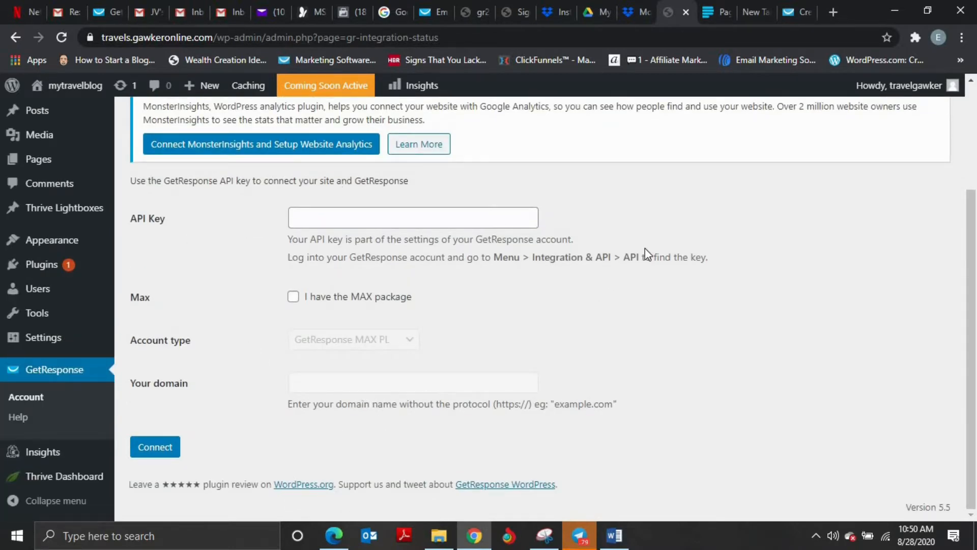
scroll(645, 248, "up", 3)
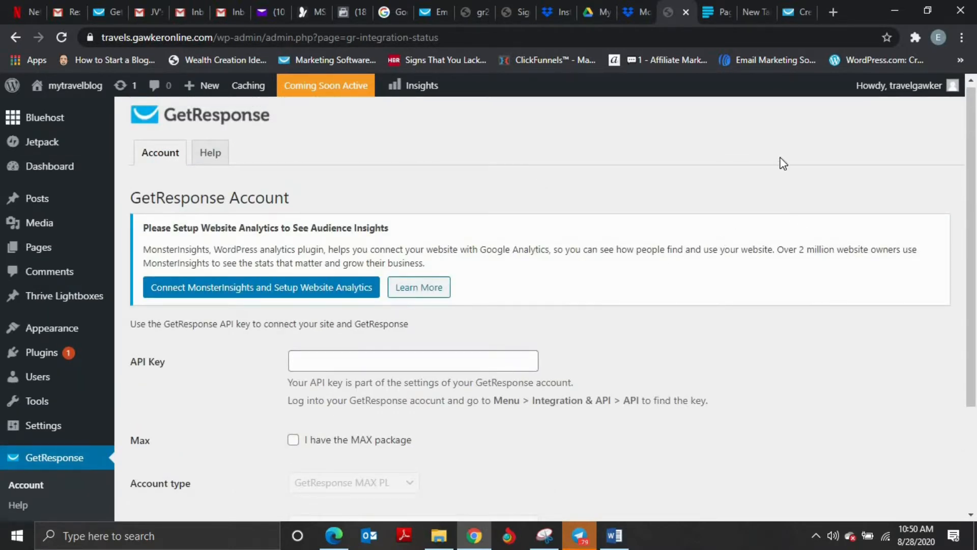
scroll(562, 294, "down", 3)
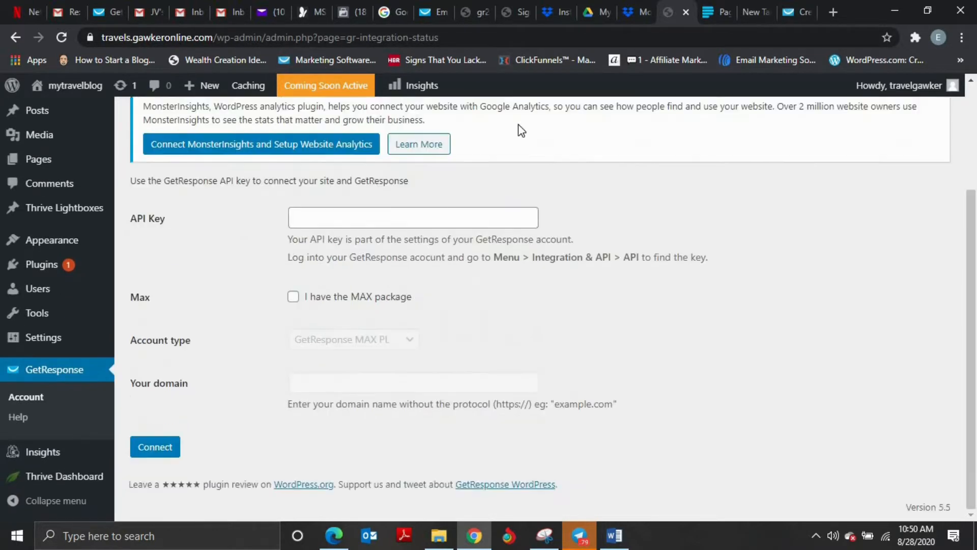
Step: Switch to the GetResponse dashboard and examine its quick actions, newsletter stats, list stats and new contacts widgets
left_click(435, 12)
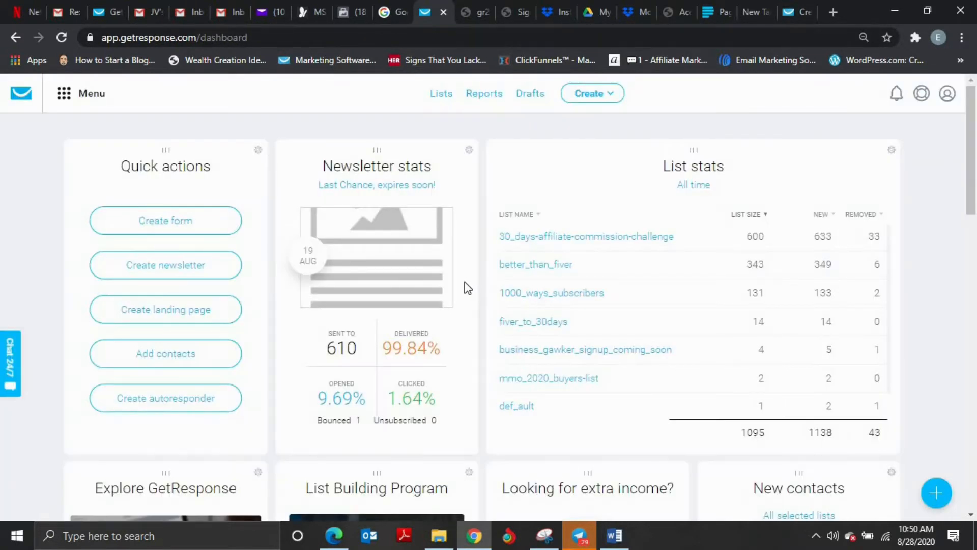
scroll(466, 286, "down", 6)
scroll(471, 277, "up", 3)
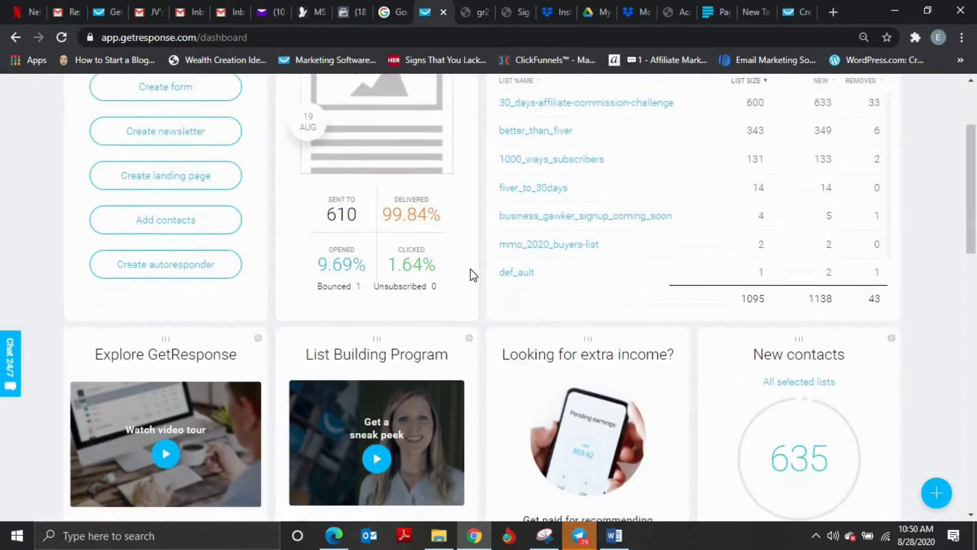
scroll(471, 270, "up", 3)
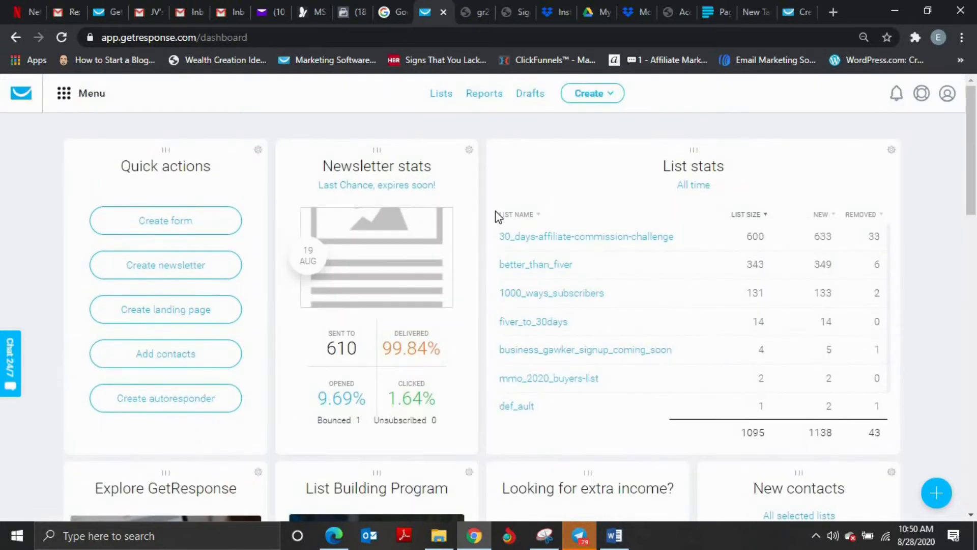
scroll(519, 211, "down", 1)
scroll(613, 276, "up", 1)
scroll(613, 265, "down", 1)
scroll(600, 240, "up", 1)
scroll(657, 189, "down", 1)
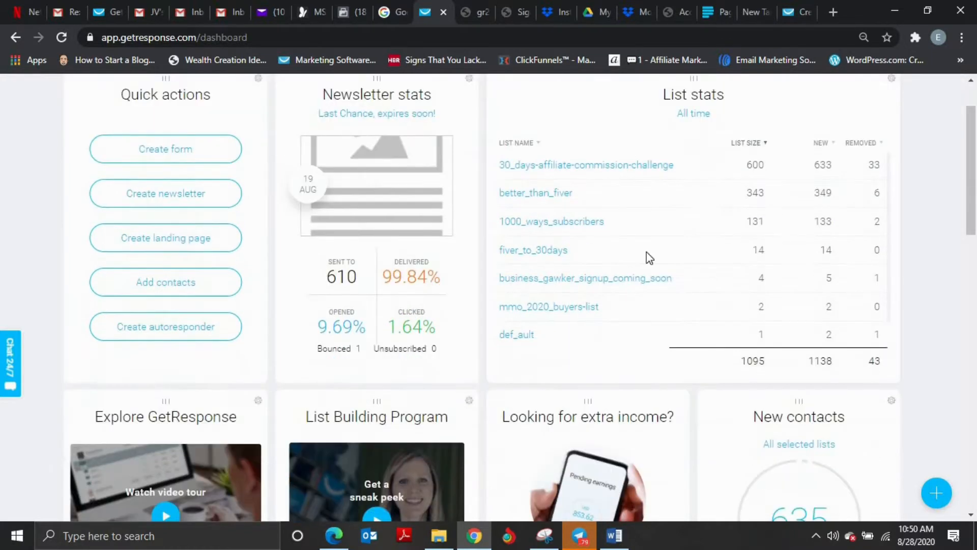
scroll(444, 365, "down", 1)
scroll(443, 284, "up", 2)
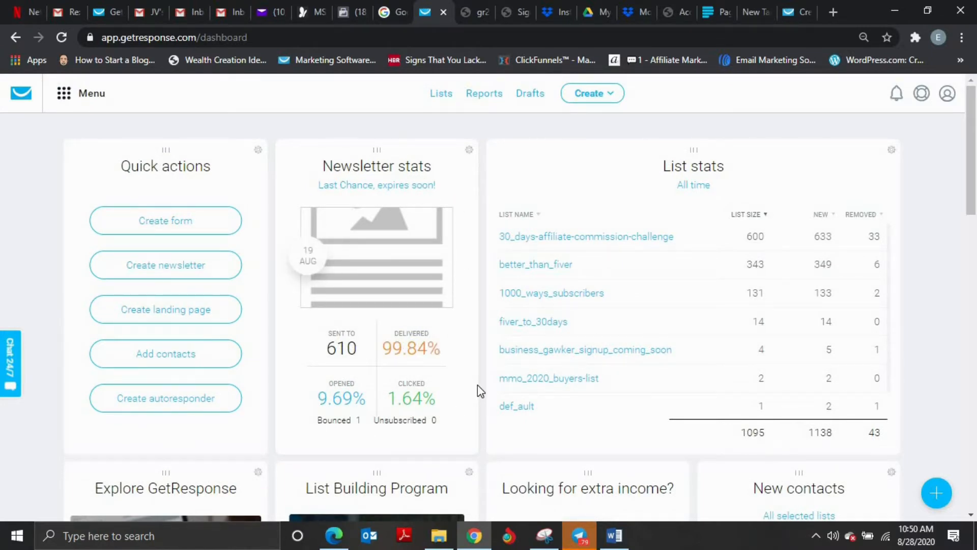
scroll(477, 383, "down", 3)
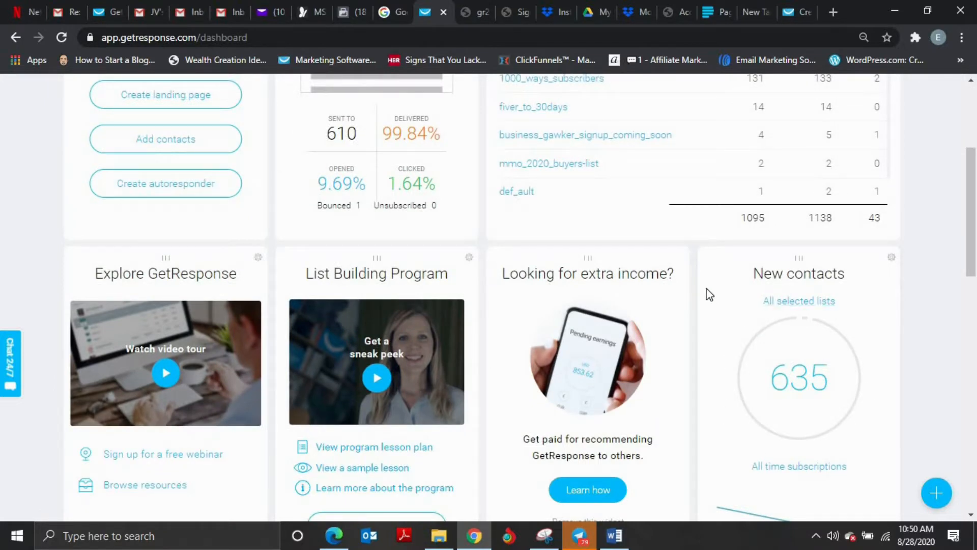
scroll(709, 342, "up", 3)
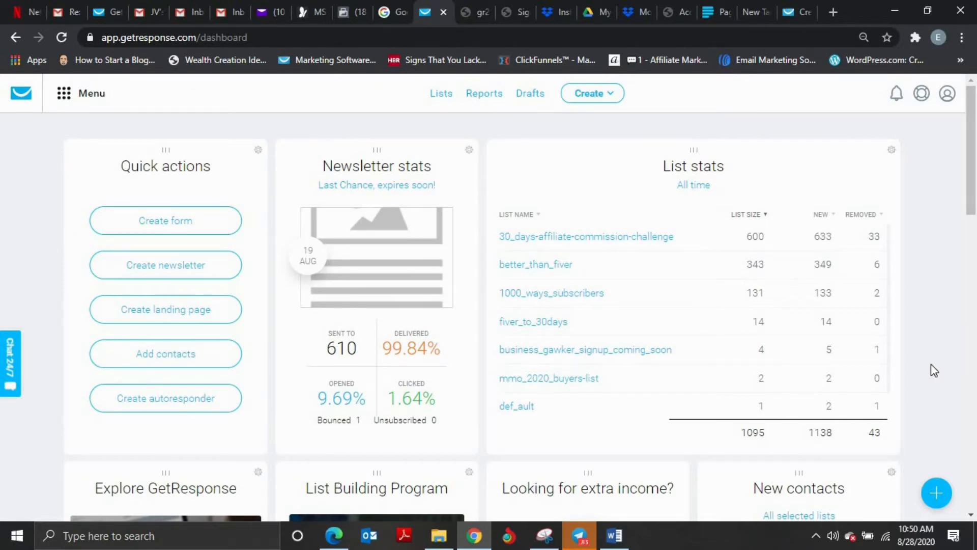
scroll(926, 352, "down", 3)
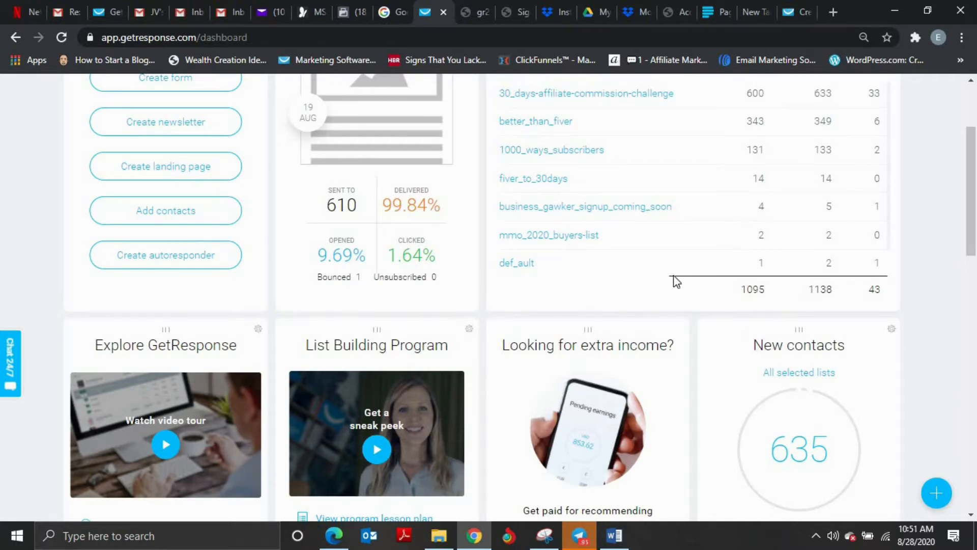
scroll(676, 282, "up", 3)
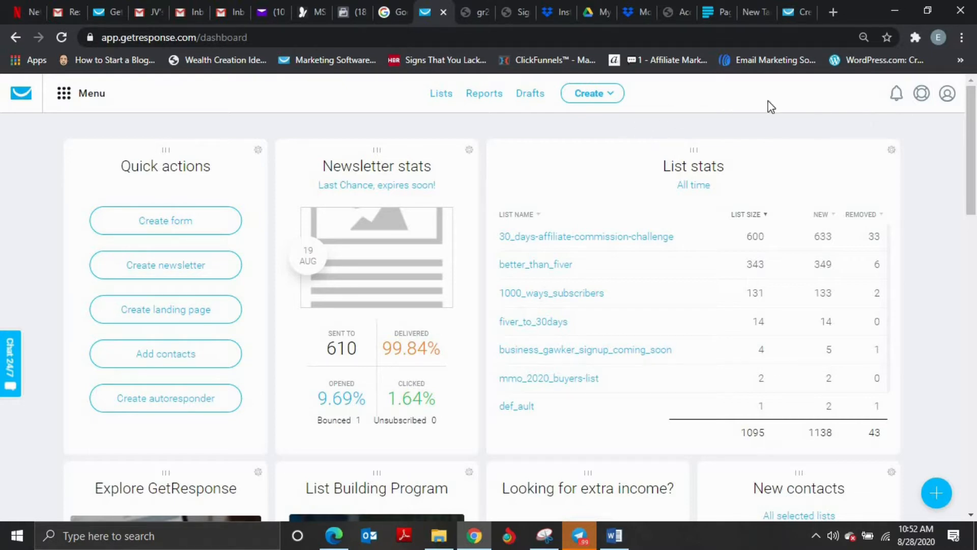
scroll(762, 101, "down", 1)
scroll(658, 81, "up", 1)
scroll(200, 218, "down", 1)
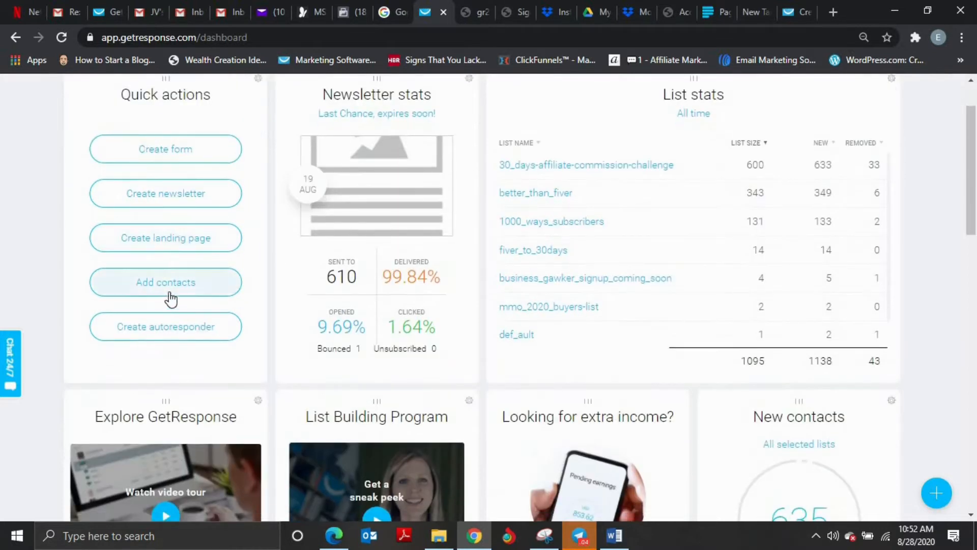
Step: Open the page for adding contacts and review its list, entry method, email and name fields
left_click(237, 243)
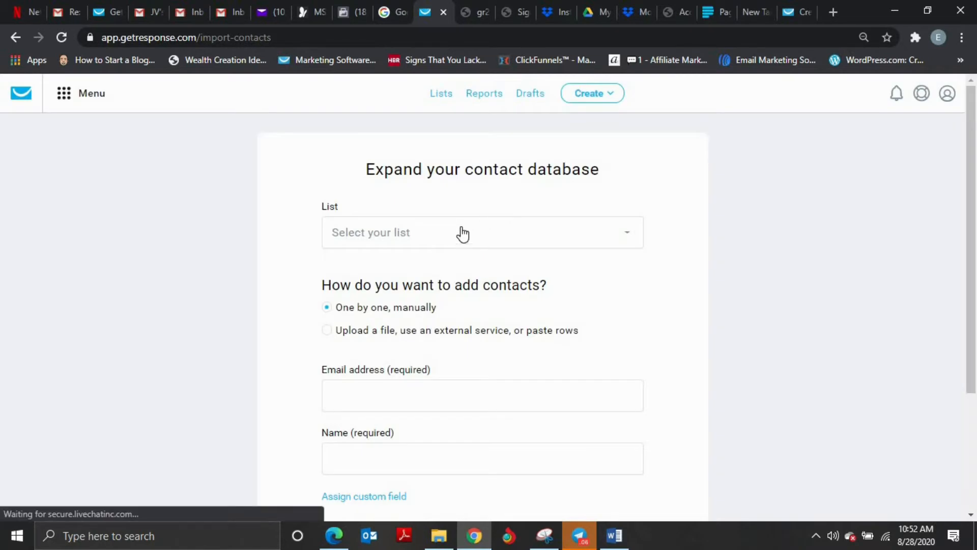
scroll(507, 234, "down", 1)
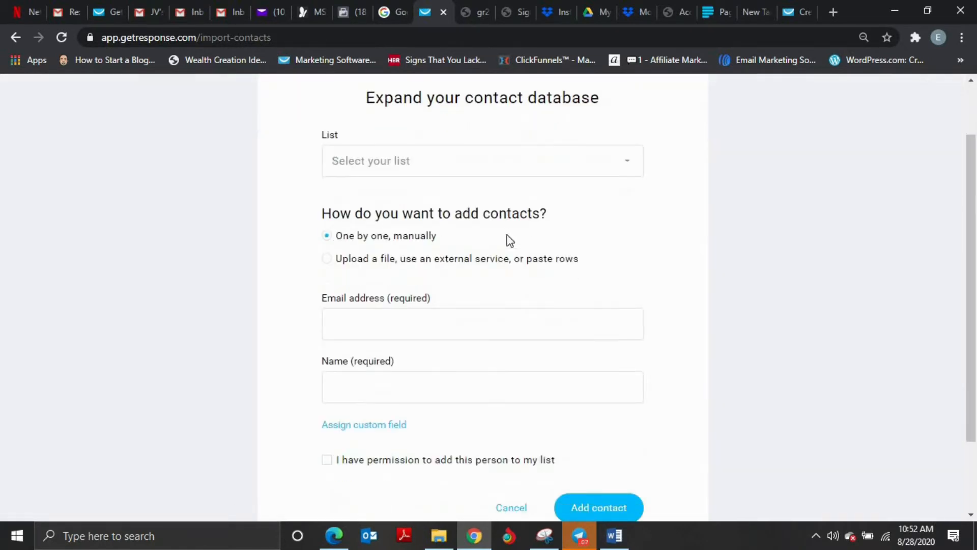
scroll(507, 235, "up", 1)
scroll(507, 240, "up", 1)
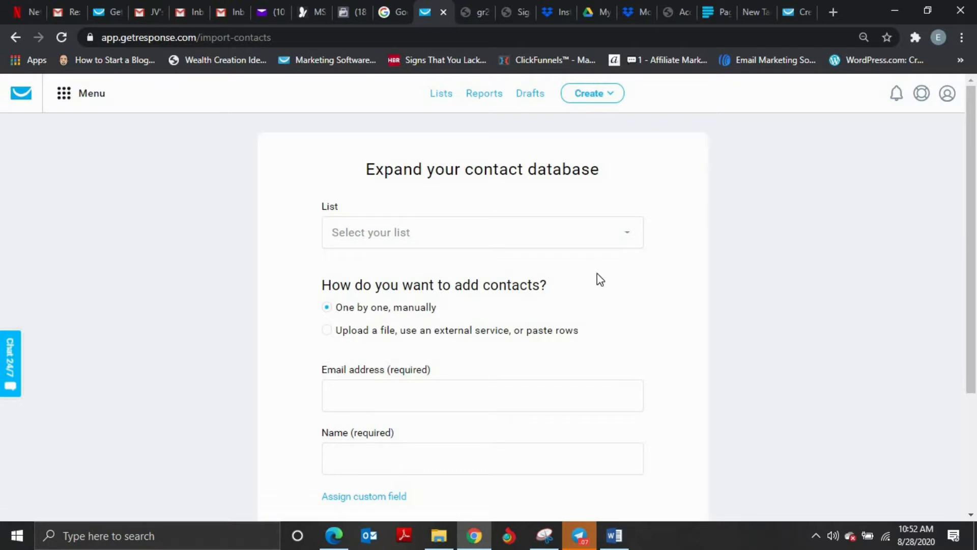
scroll(602, 290, "down", 3)
scroll(606, 283, "up", 3)
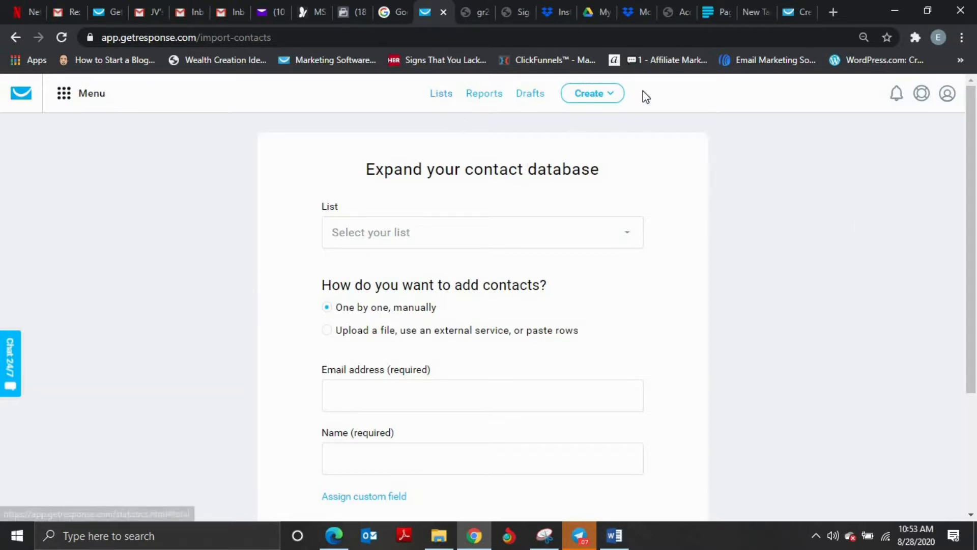
Step: Look through the available creation options and the existing lists that contacts can be added to
left_click(607, 100)
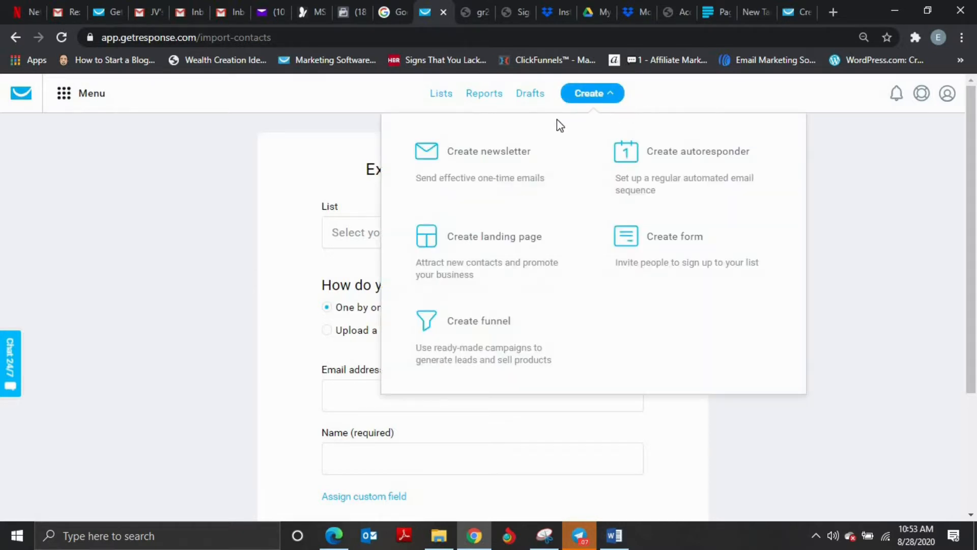
left_click(761, 104)
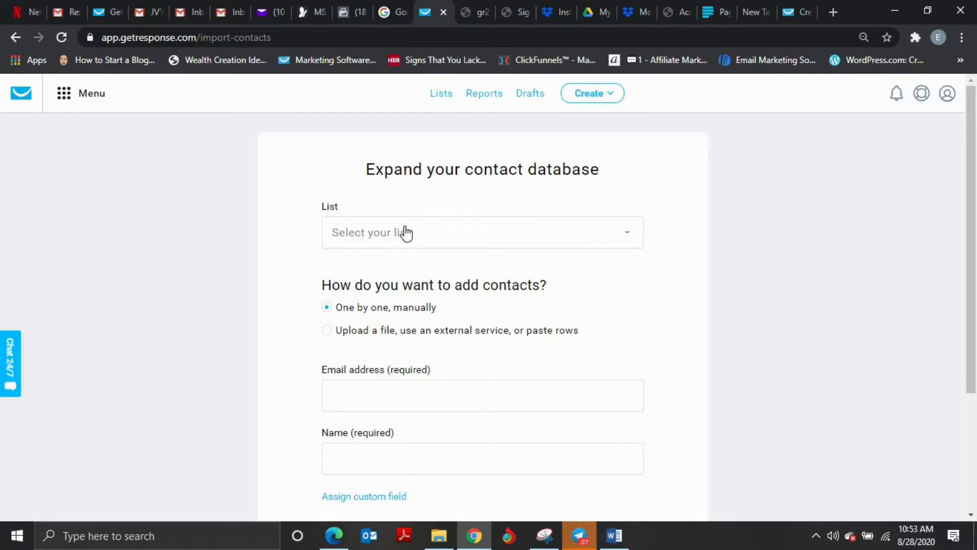
left_click(625, 237)
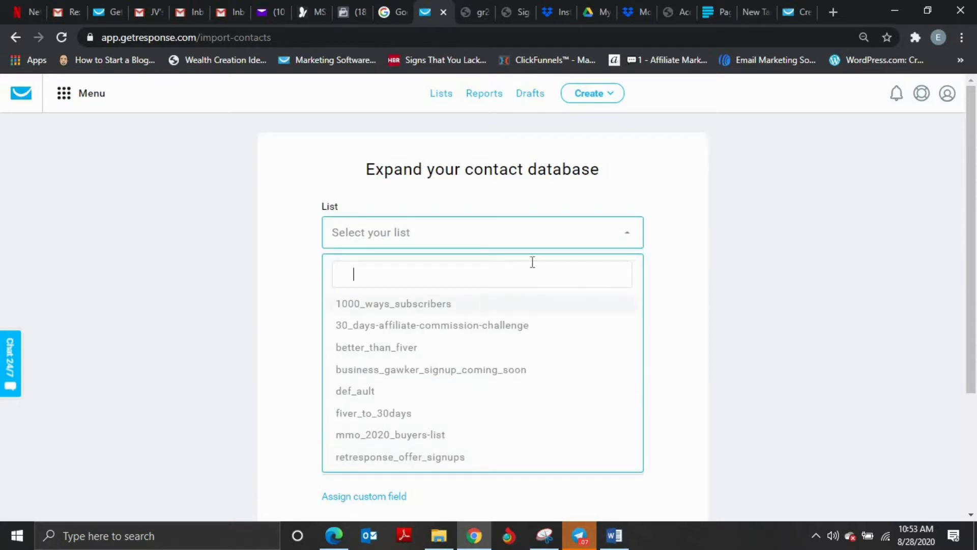
scroll(515, 382, "down", 2)
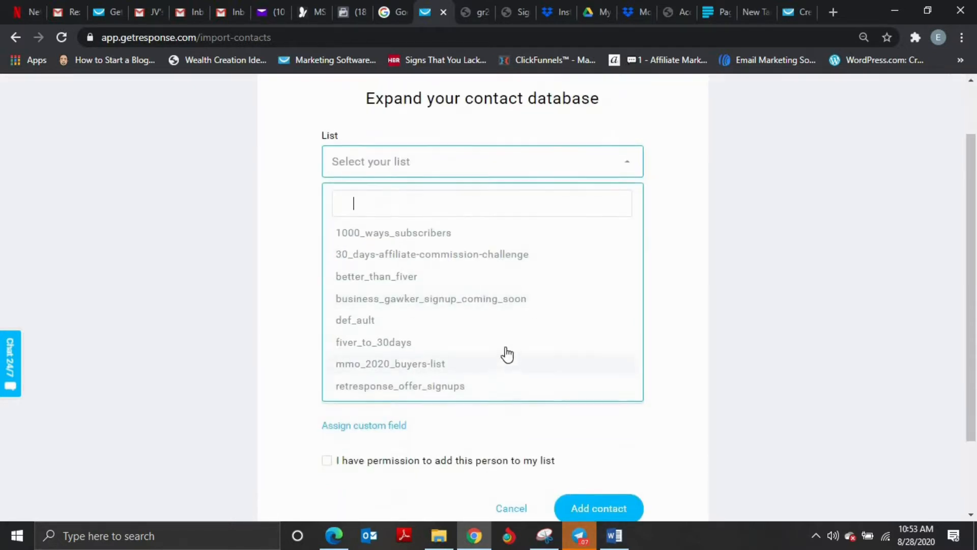
scroll(668, 197, "up", 2)
left_click(636, 237)
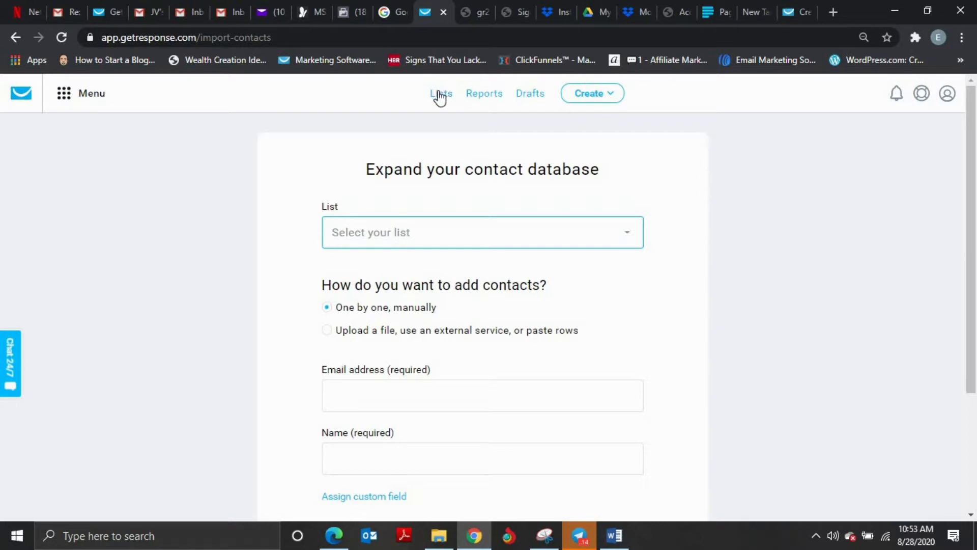
Step: Examine the manual contact entry form down to its permission setting, including the choices for the target list
scroll(646, 208, "down", 3)
scroll(650, 221, "up", 3)
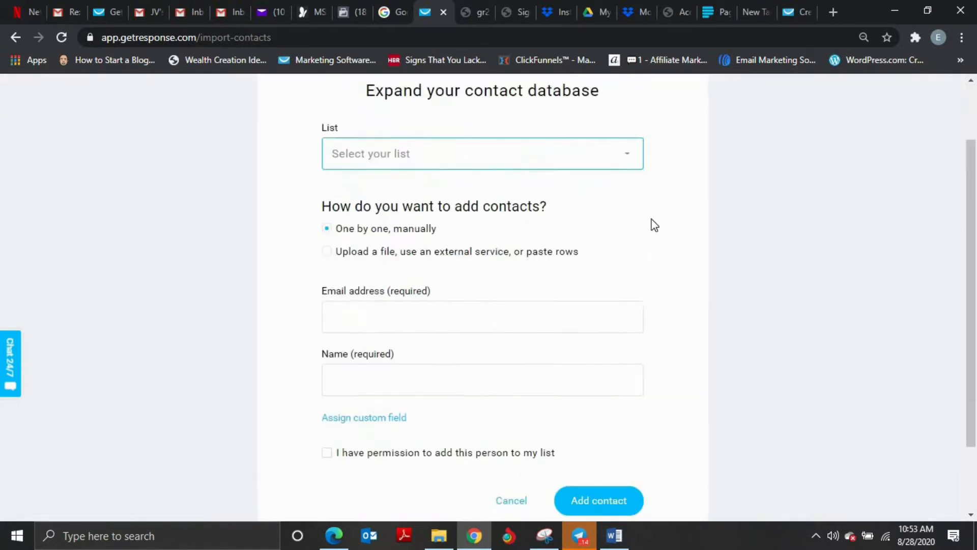
scroll(650, 199, "down", 3)
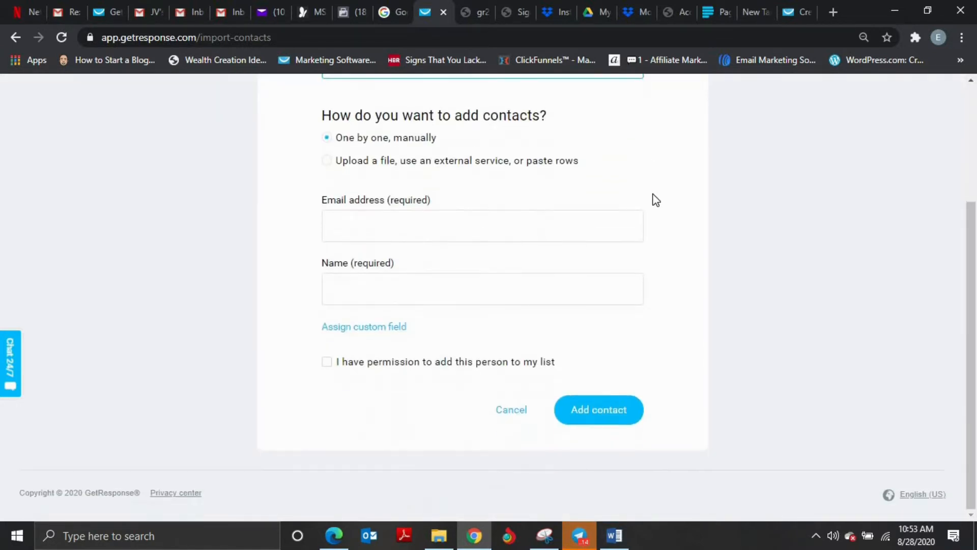
scroll(658, 195, "up", 3)
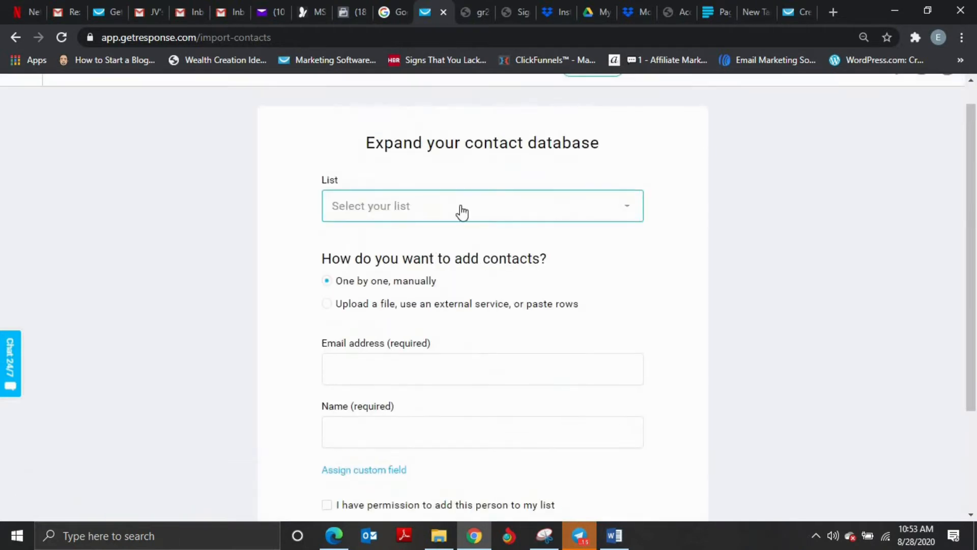
scroll(632, 128, "up", 1)
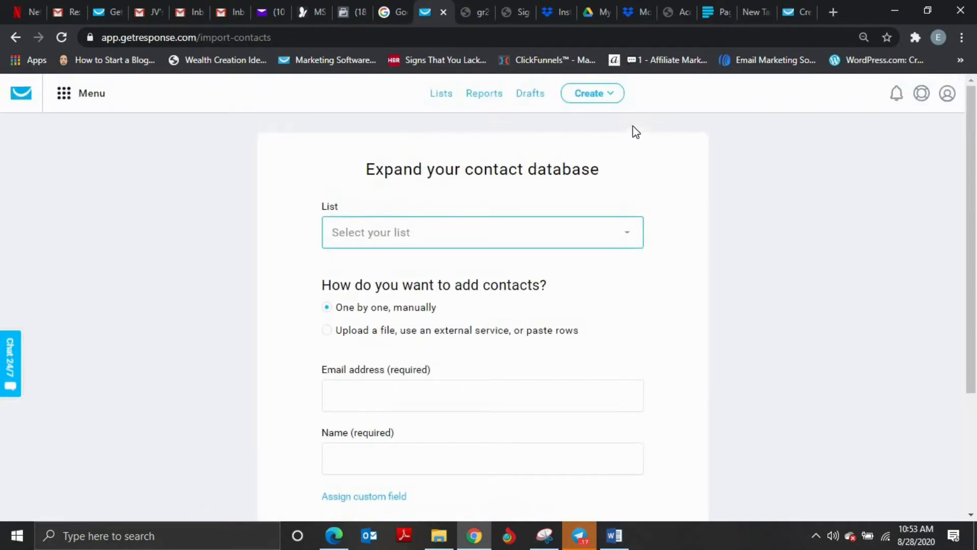
scroll(506, 168, "down", 1)
left_click(487, 160)
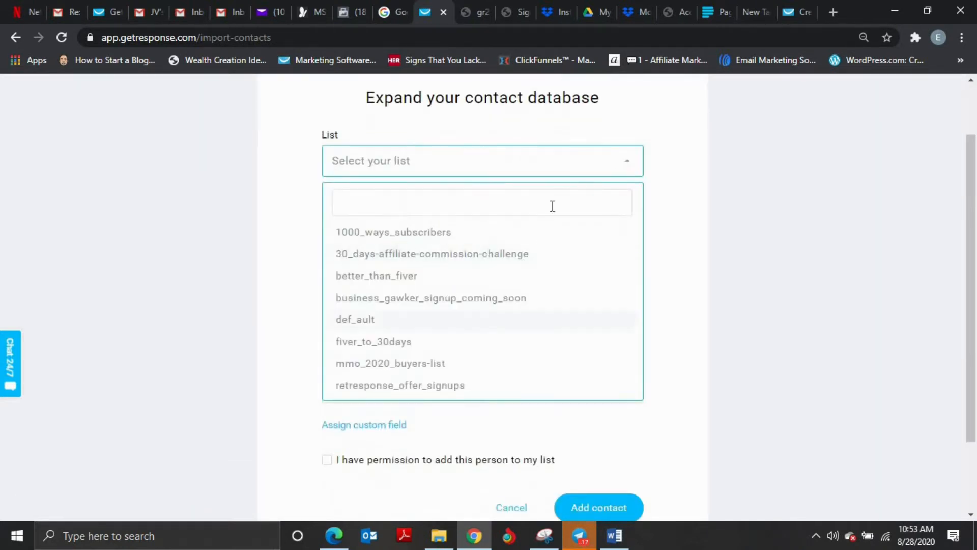
left_click(726, 141)
Step: Choose adding contacts by file, external service or pasted rows, and review the import and update options
scroll(687, 217, "down", 1)
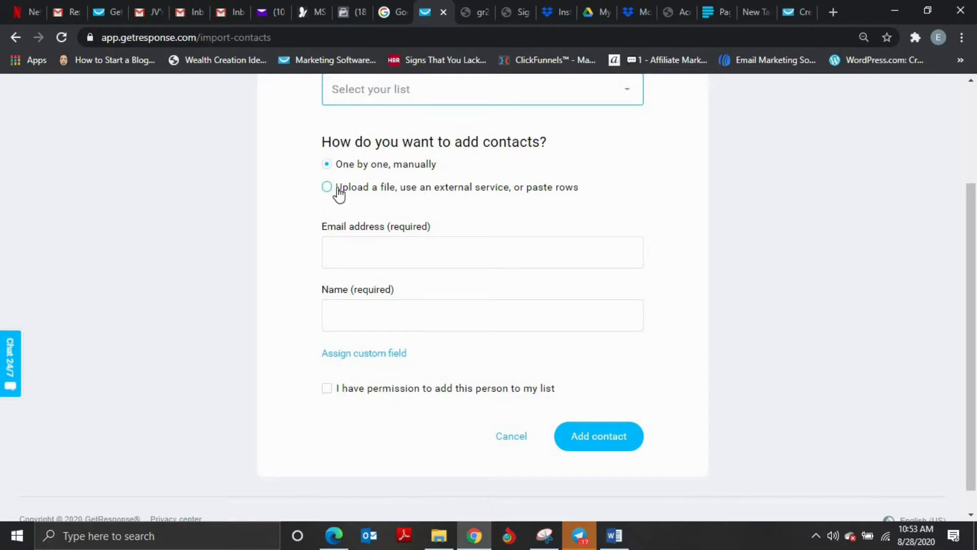
left_click(365, 189)
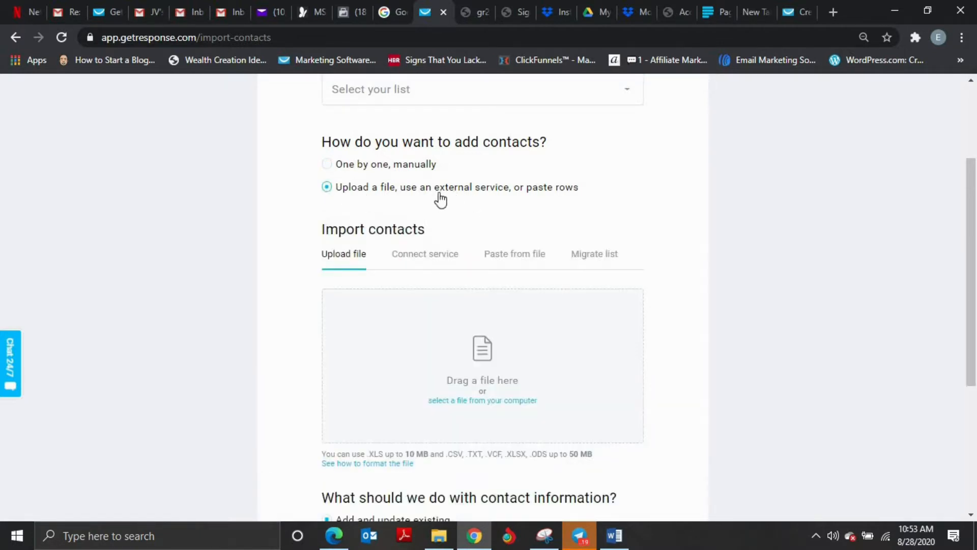
scroll(677, 305, "down", 1)
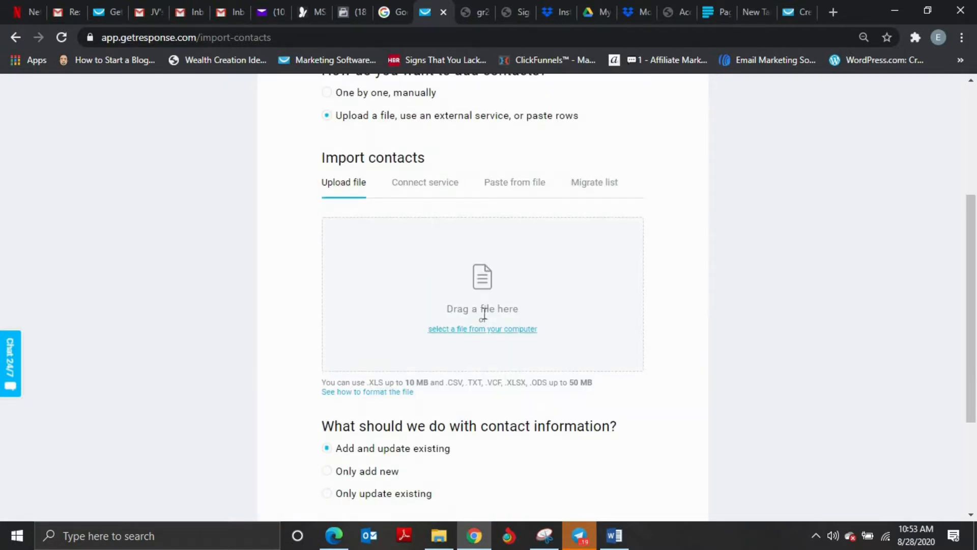
scroll(629, 276, "down", 1)
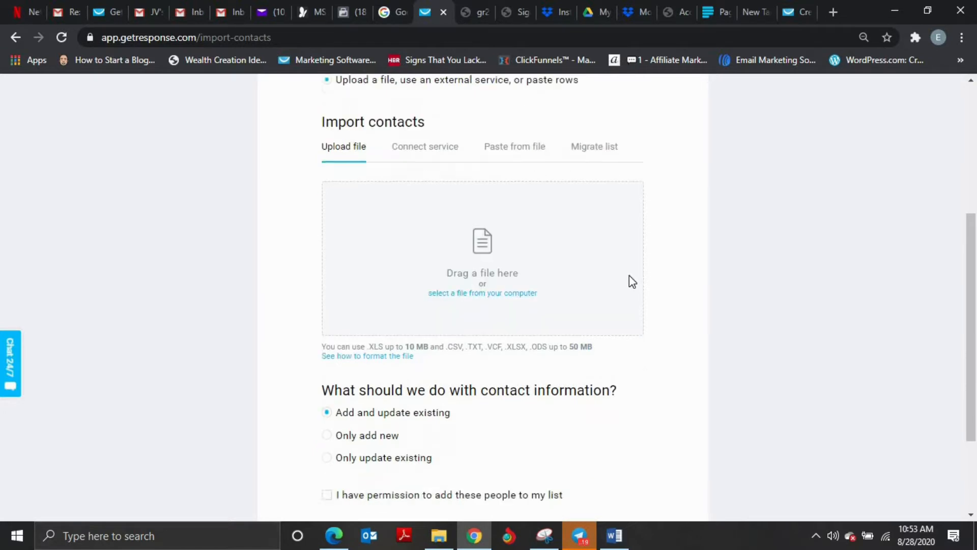
scroll(631, 285, "down", 2)
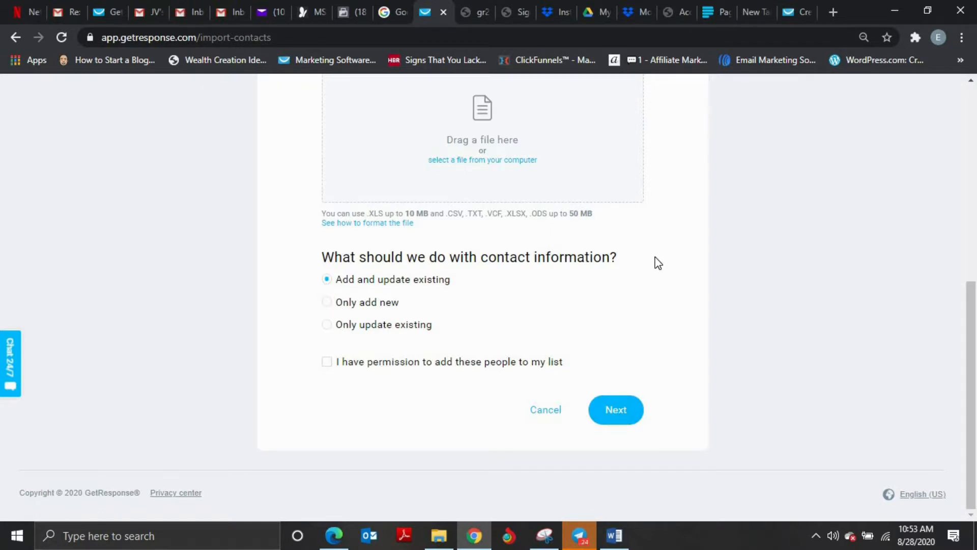
scroll(656, 260, "up", 5)
scroll(658, 248, "up", 2)
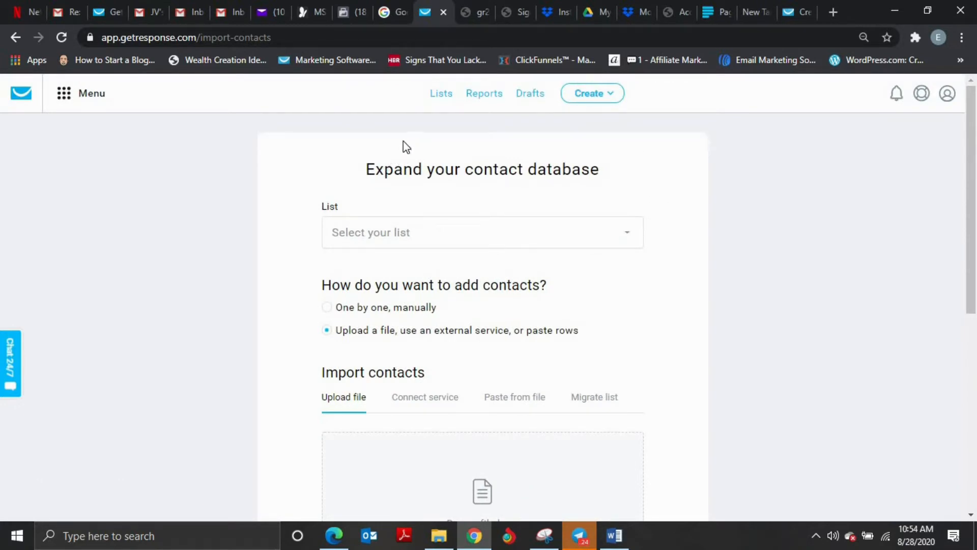
Step: Check the WordPress plugin's API key page, return to GetResponse, open the contact lists and start a new list
left_click(682, 14)
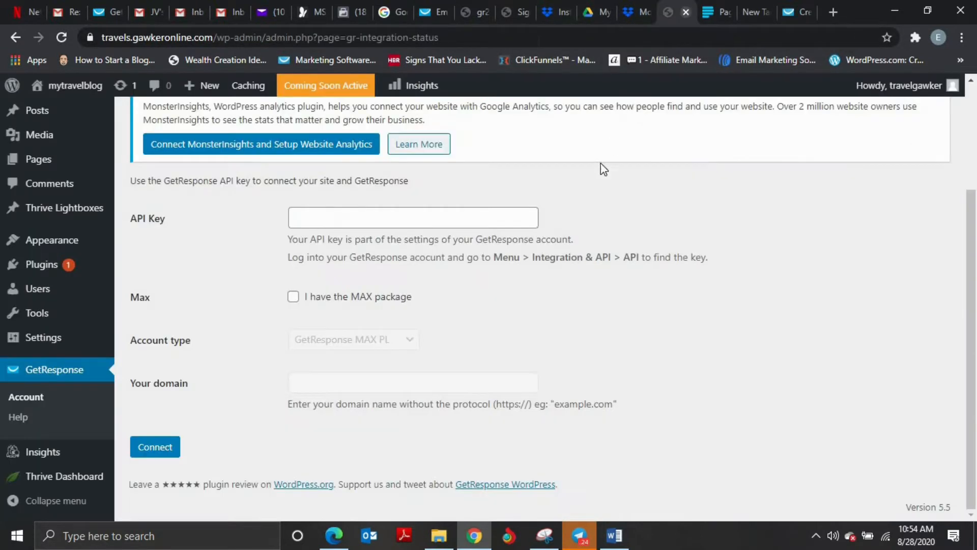
left_click(429, 13)
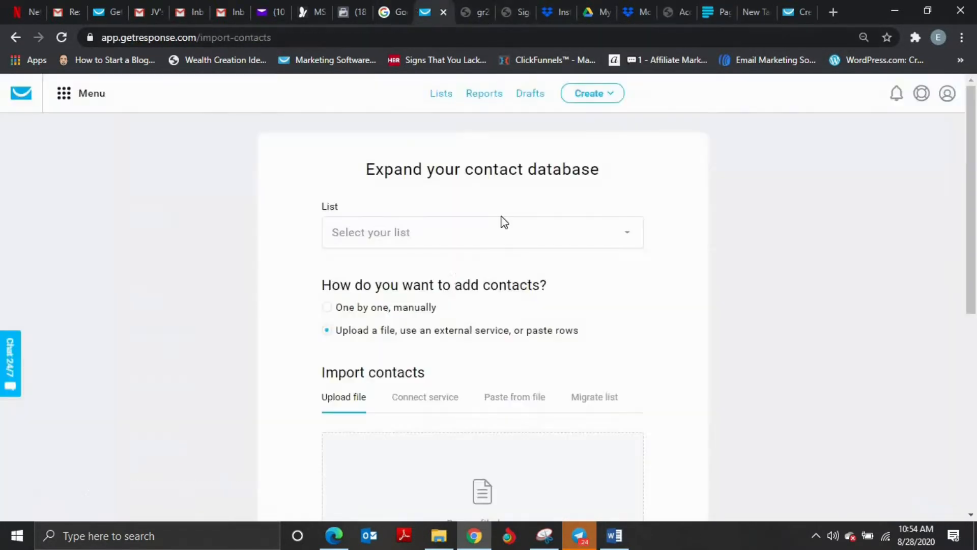
left_click(444, 94)
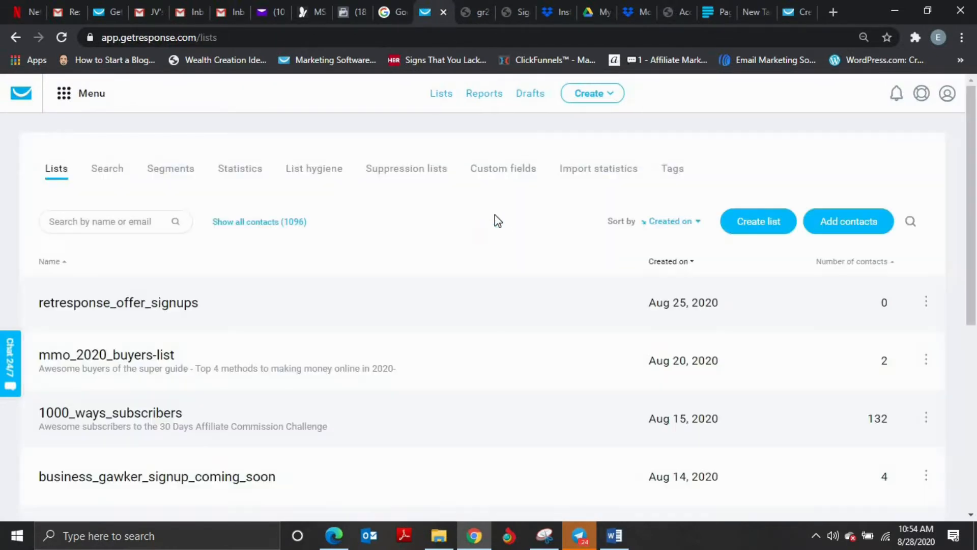
left_click(755, 230)
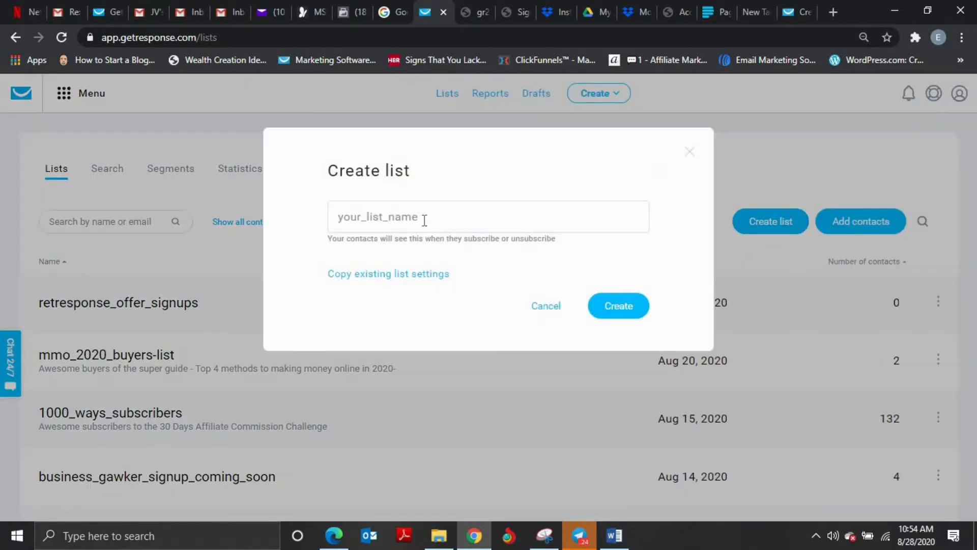
Step: Try to create the list with the name "my list"
left_click(493, 221)
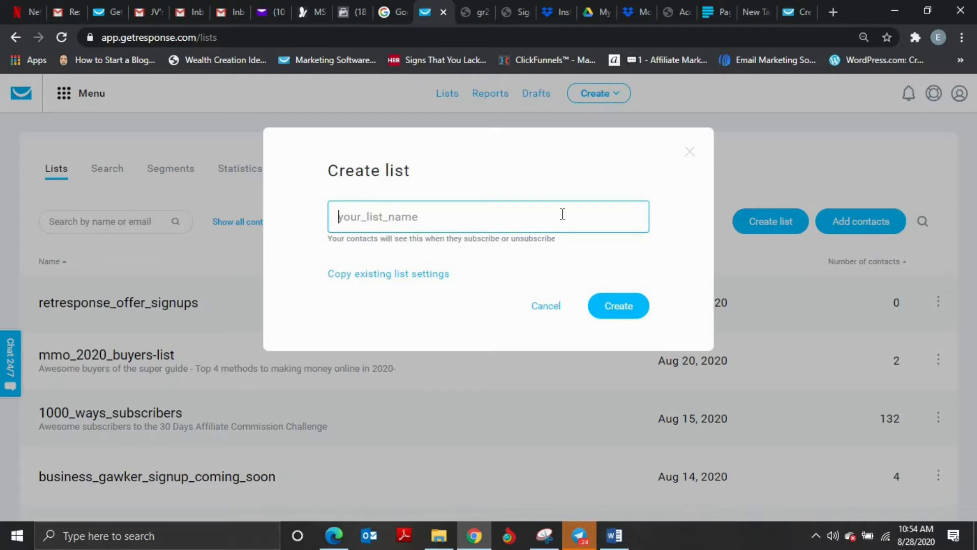
type("my list")
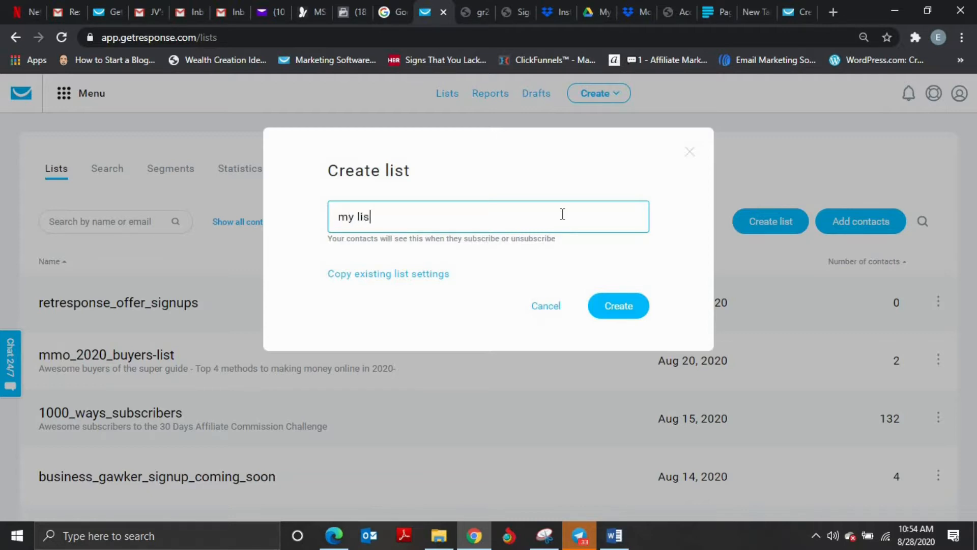
left_click(634, 308)
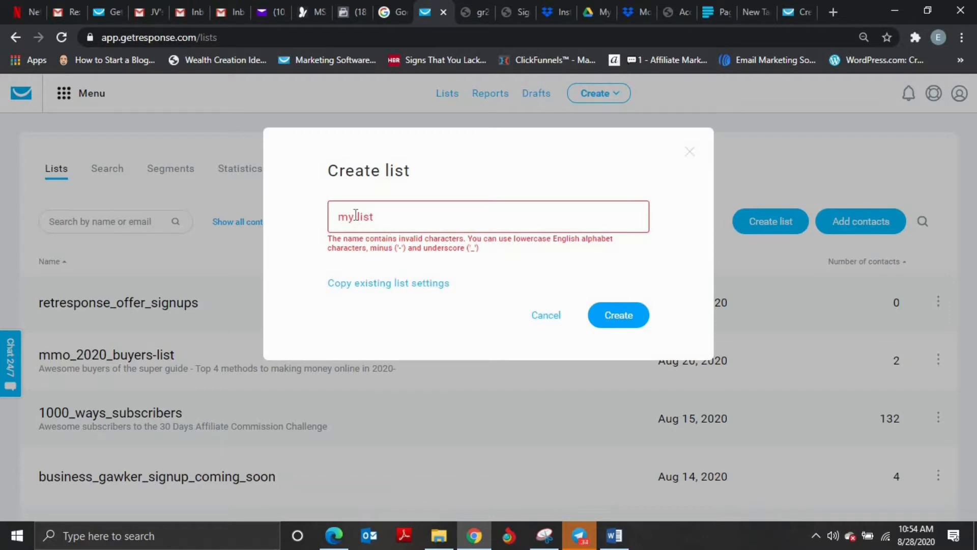
Step: Replace the space in the list name with an underscore and try to create it as "my_list"
left_click(358, 218)
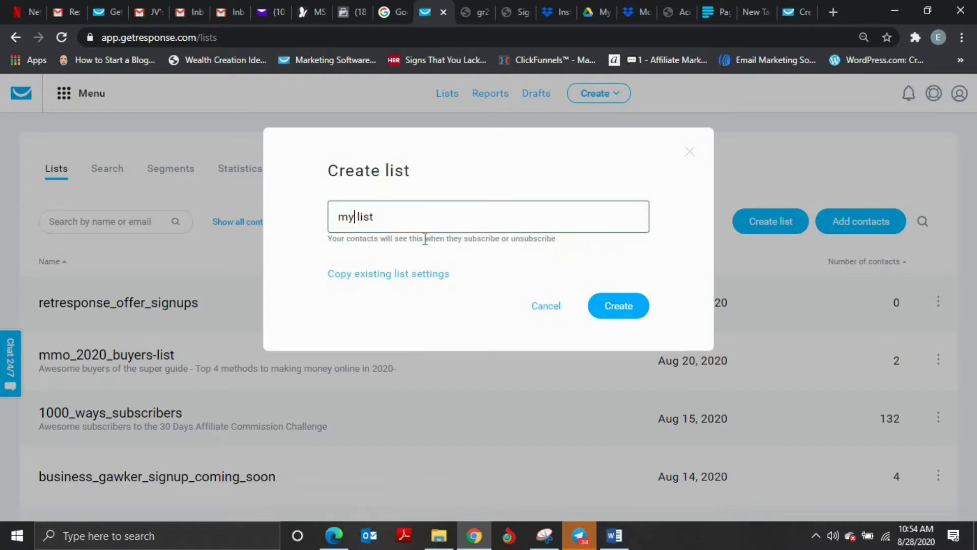
key("Delete")
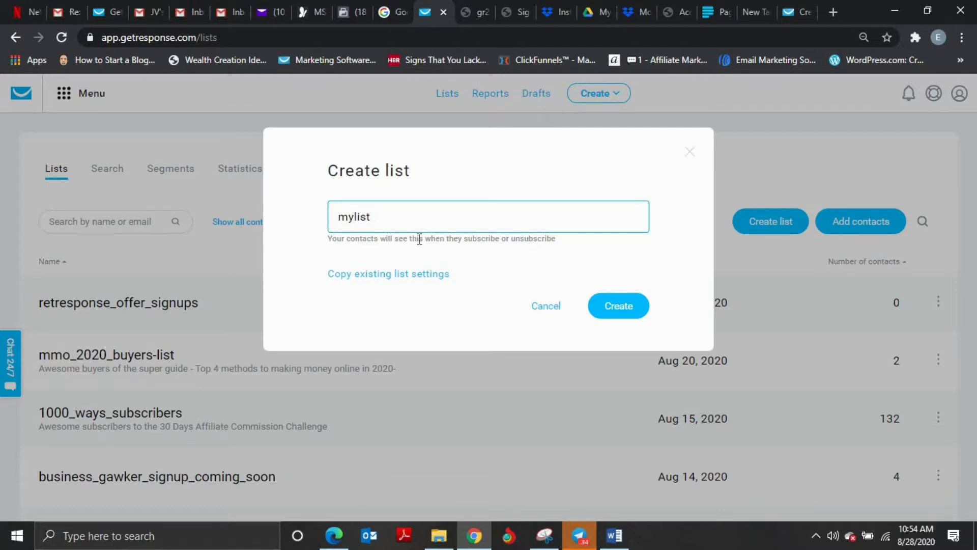
type("_")
left_click(633, 305)
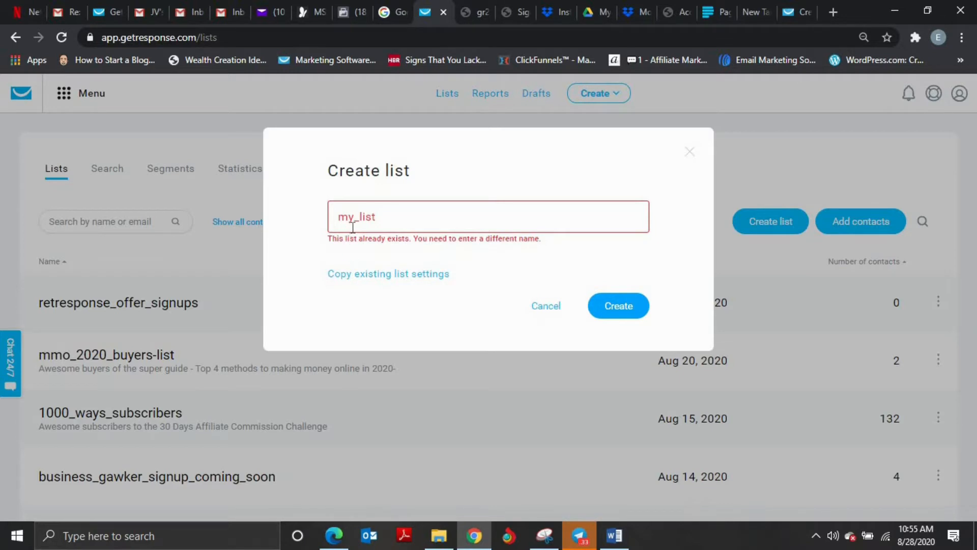
Step: Replace the rejected list name with "my_travelgawker_list" and create the list
left_click(414, 217)
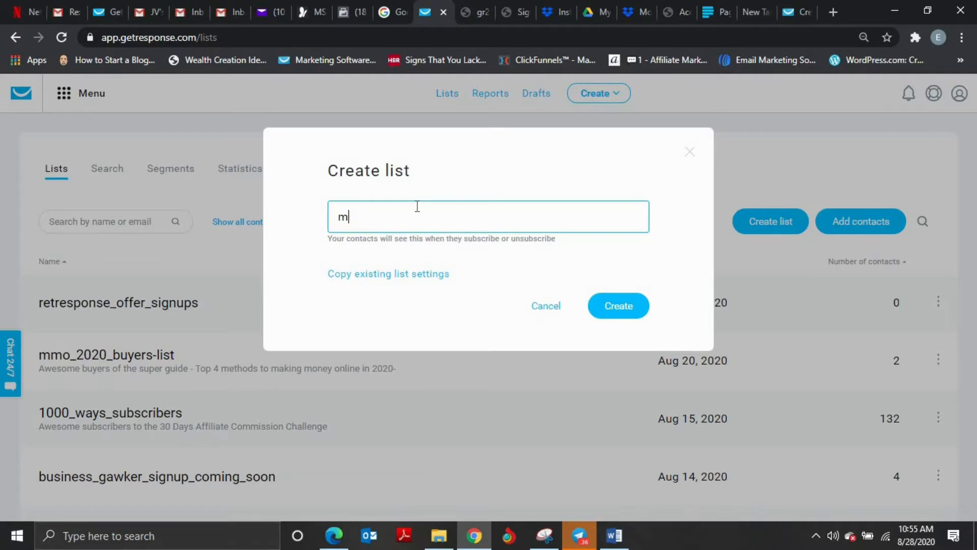
key("BackSpace")
type("my_travelgawker")
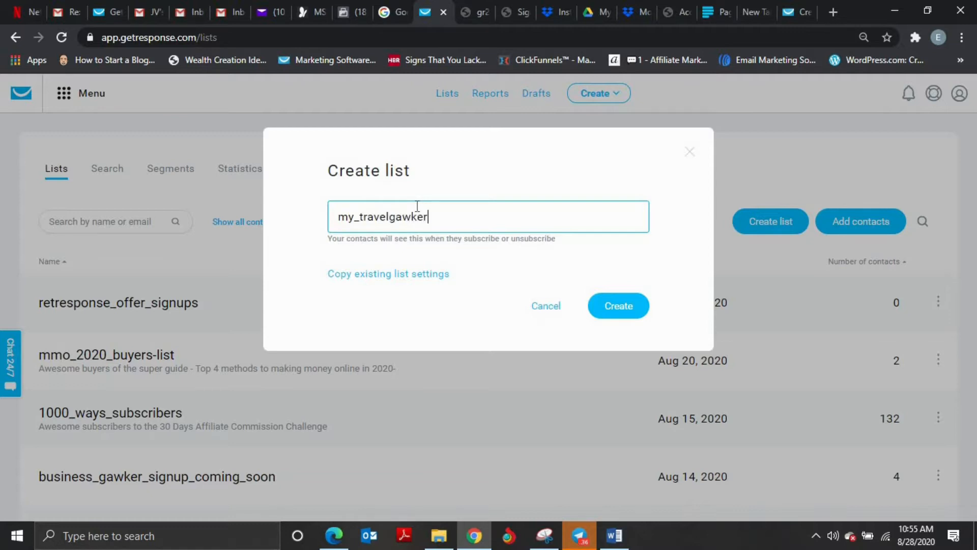
type("_list")
left_click(610, 308)
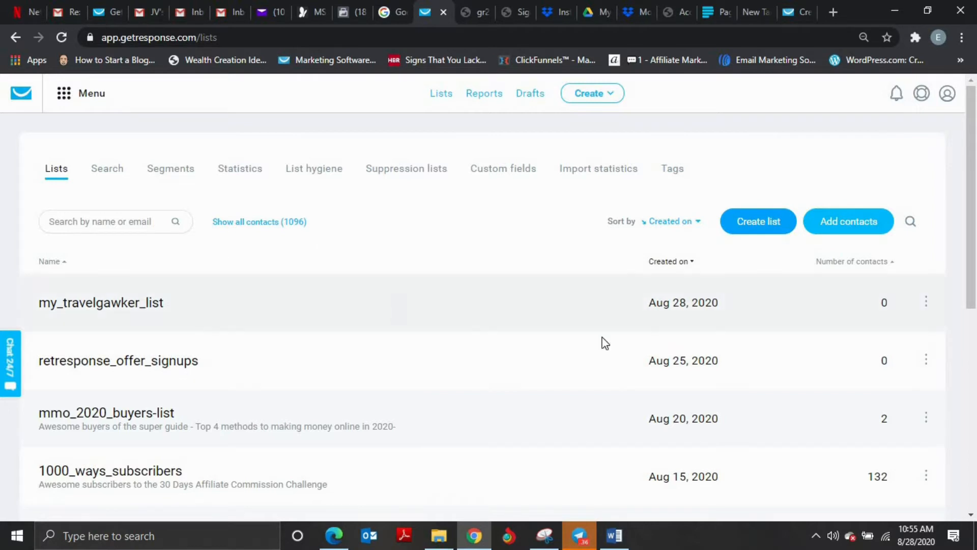
Step: Open the settings of my_travelgawker_list and look over its general fields
left_click(925, 302)
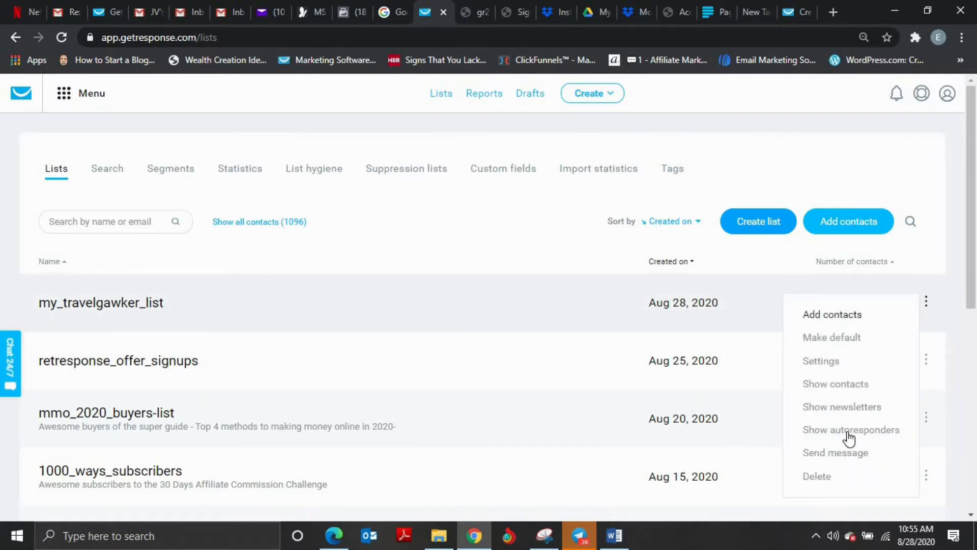
left_click(821, 362)
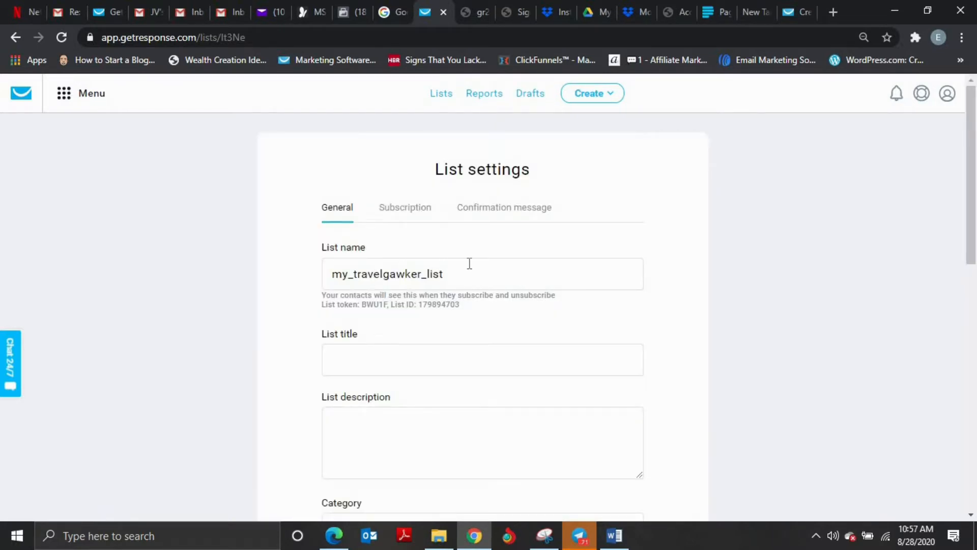
left_click(473, 273)
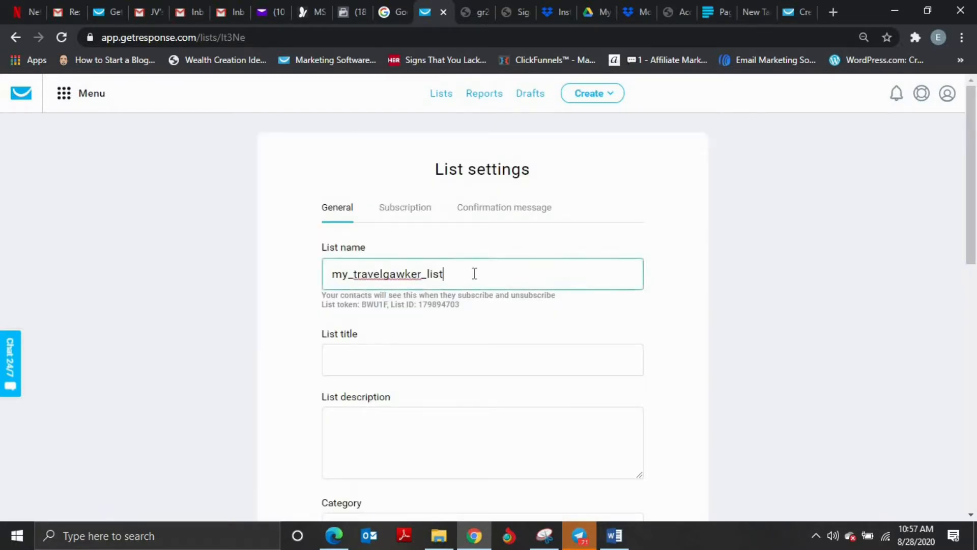
scroll(564, 289, "down", 1)
scroll(565, 289, "up", 1)
scroll(545, 299, "down", 1)
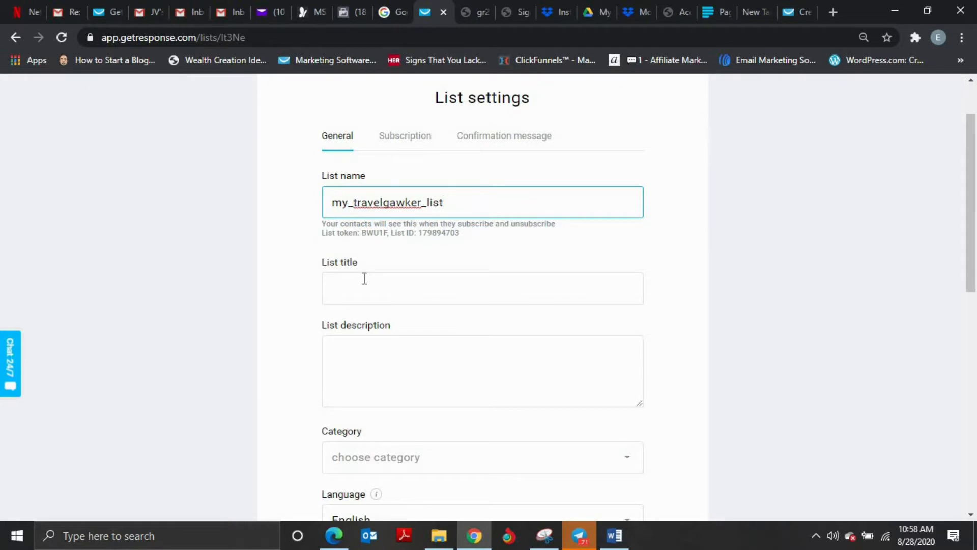
Step: Enter "Awesome subscribers to gawker travel blog!" as the list description
left_click(365, 279)
scroll(397, 284, "down", 1)
left_click(354, 270)
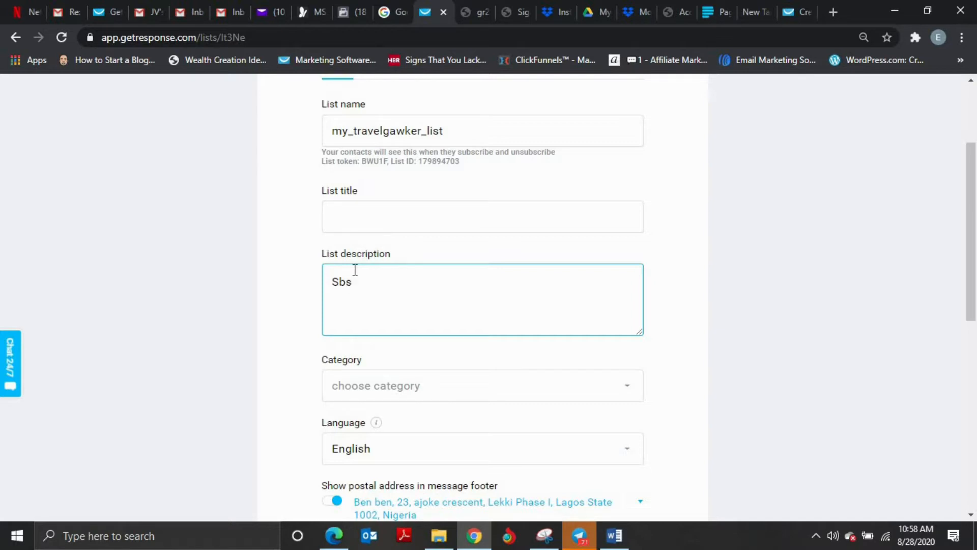
key("BackSpace")
key("BackSpace")
key("BackSpace")
type("Awe")
key("BackSpace")
type("me subscriber")
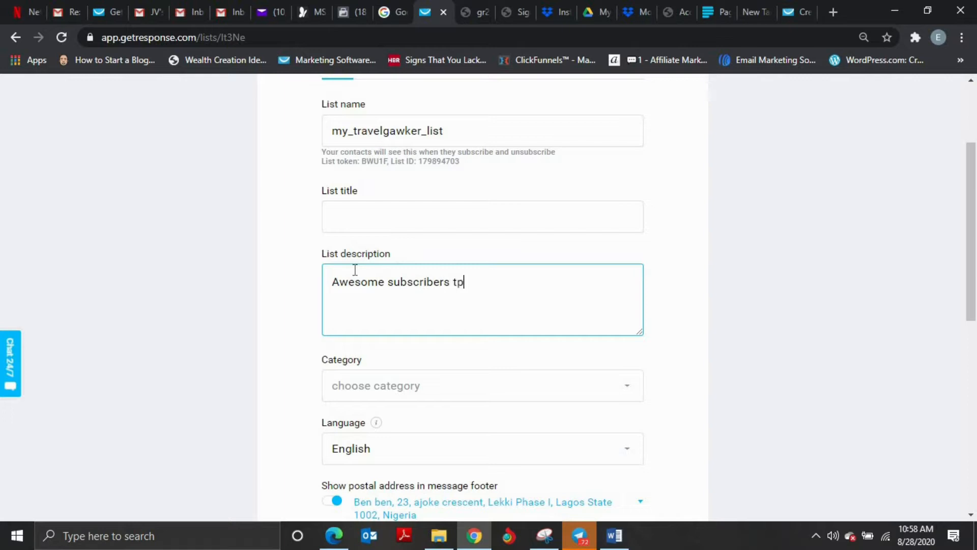
type("s to m")
type("awker travel blog!")
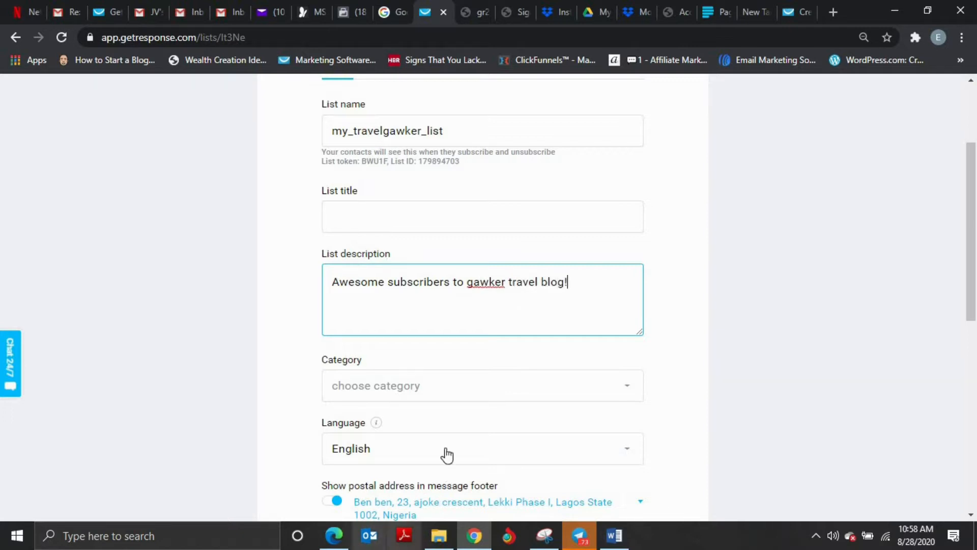
Step: Set the list category to Travel and turn off the postal address in the message footer
left_click(441, 397)
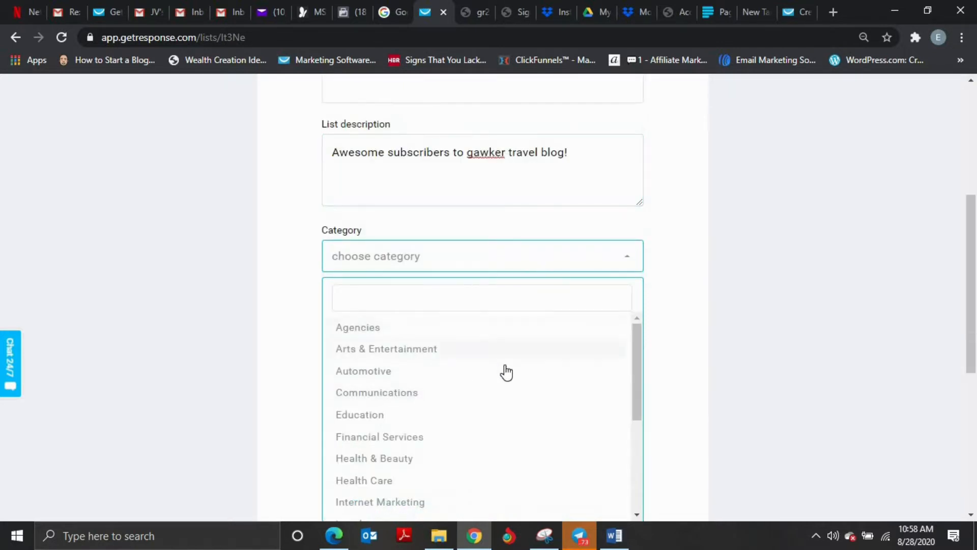
scroll(464, 430, "down", 4)
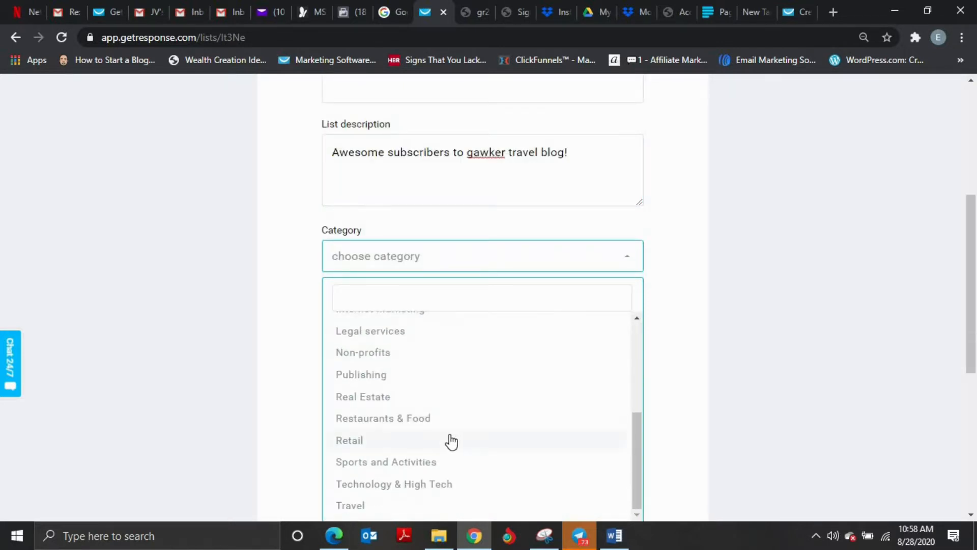
scroll(449, 438, "down", 1)
left_click(448, 434)
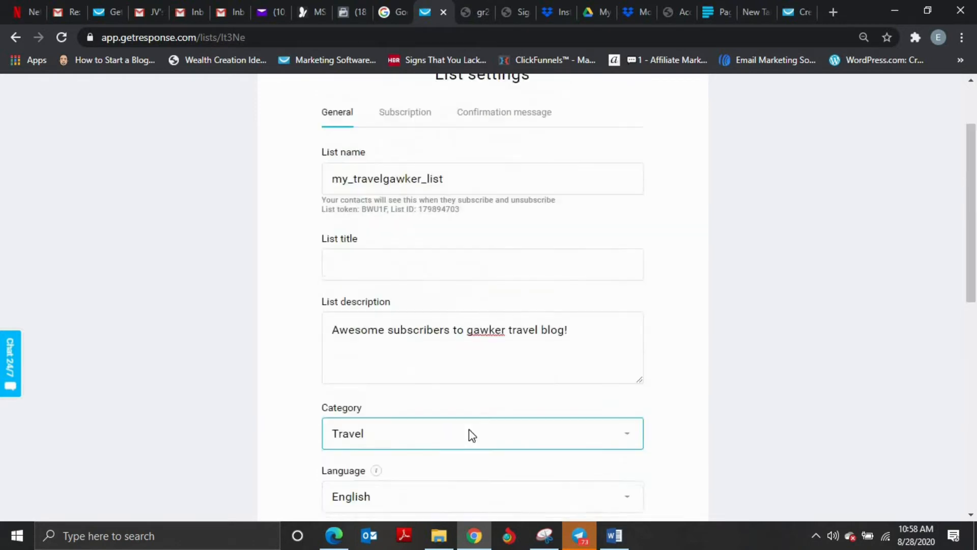
scroll(469, 434, "down", 3)
scroll(446, 398, "down", 4)
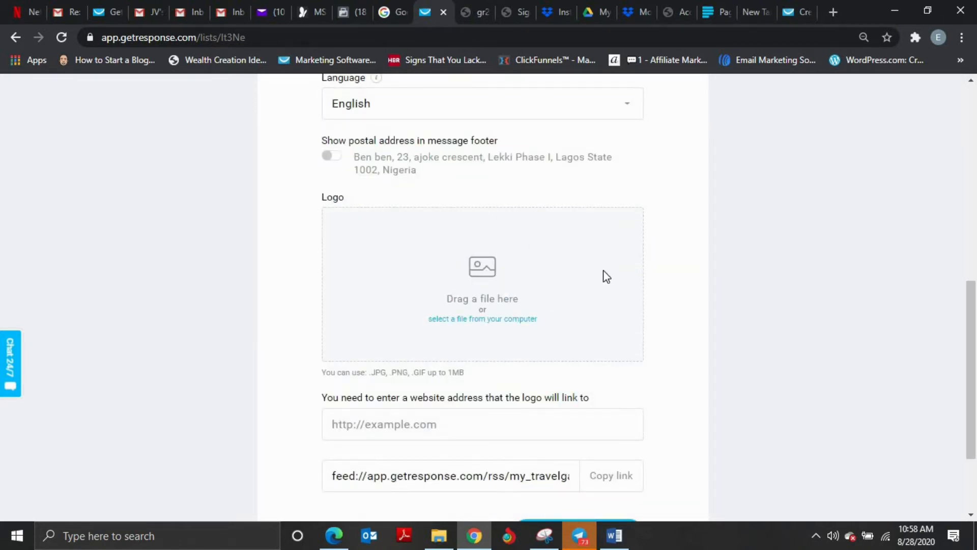
Step: Enter travels.gawkeronline.com as the website address the logo links to, and try to save the general settings
scroll(620, 271, "down", 2)
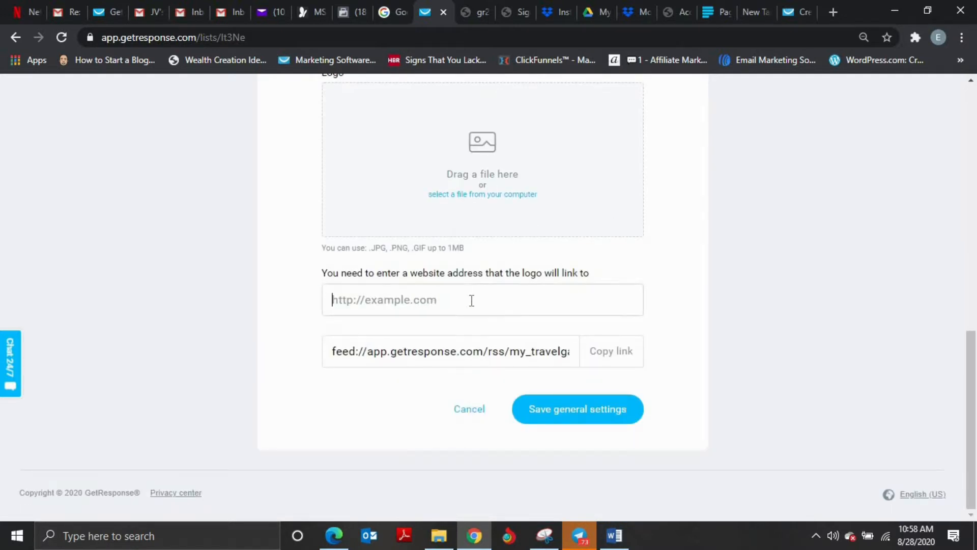
type("tr")
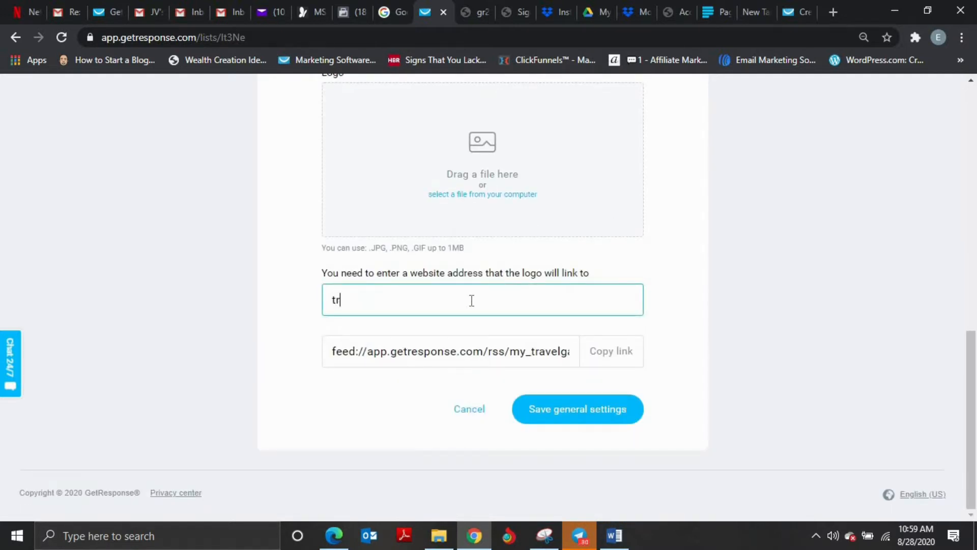
type("avels.gawkeronline")
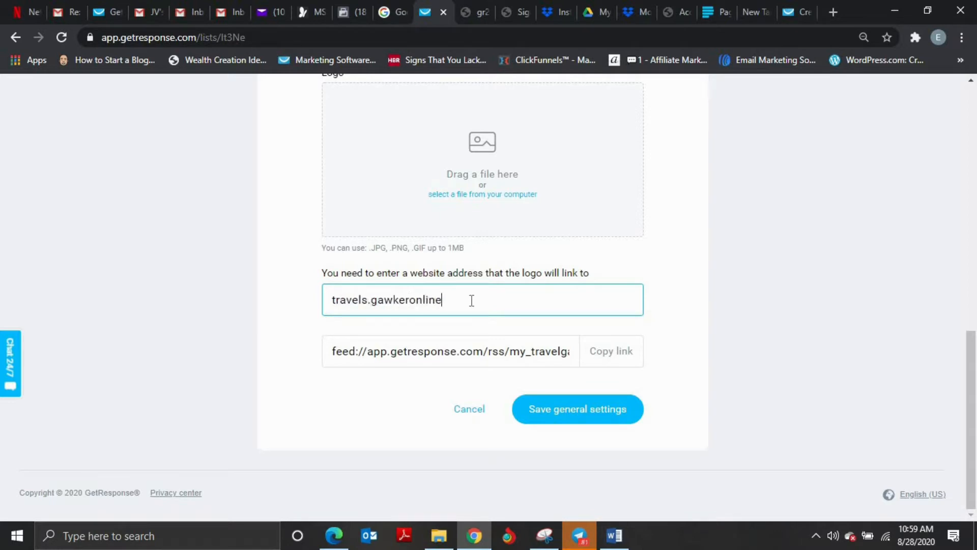
type(".com")
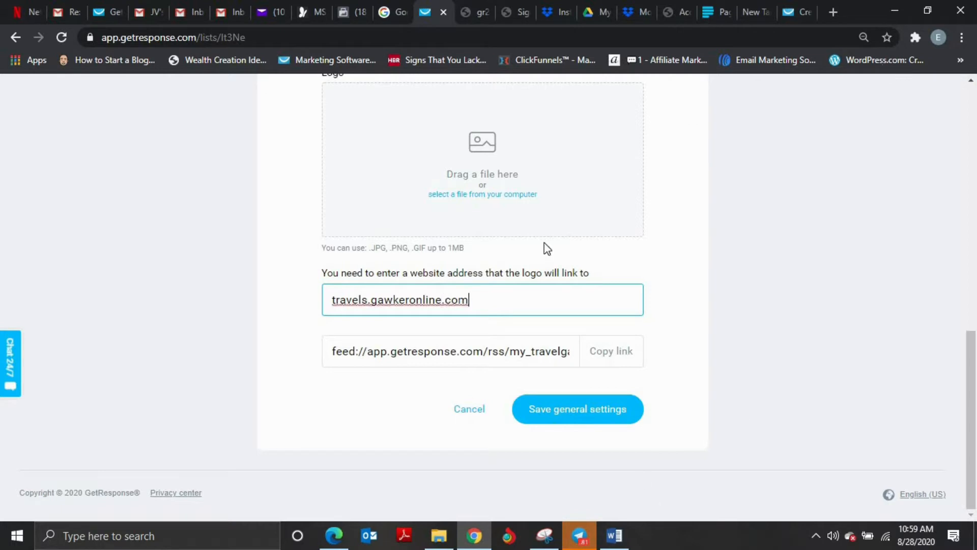
left_click(575, 418)
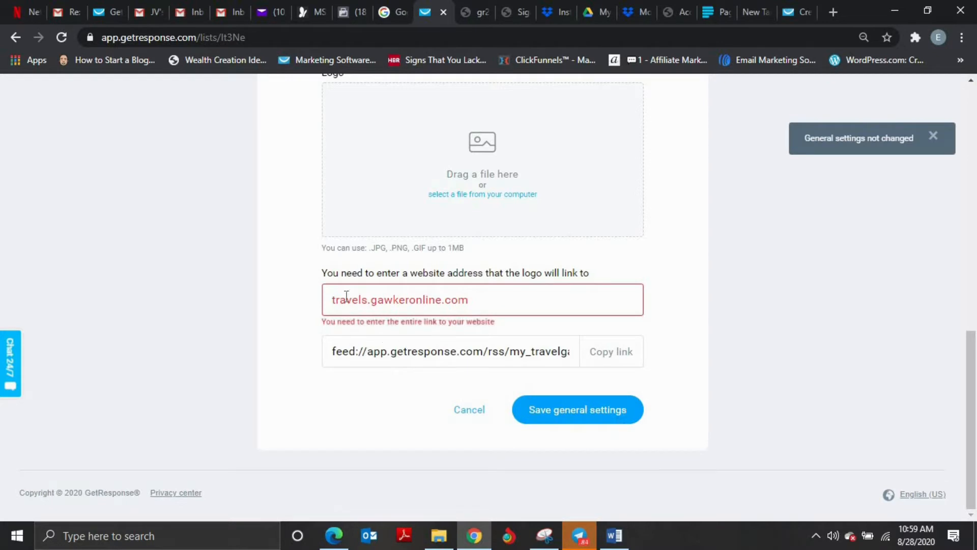
left_click(331, 301)
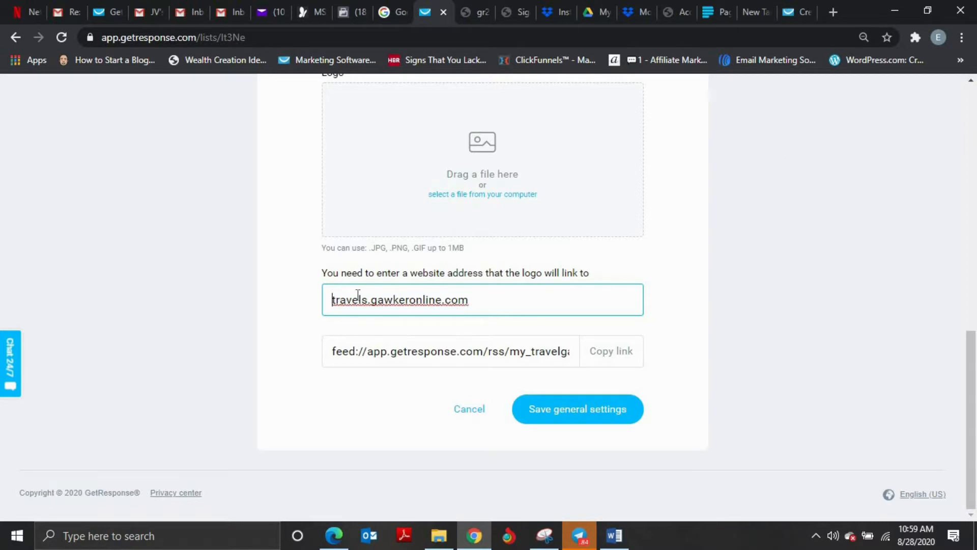
left_click(536, 409)
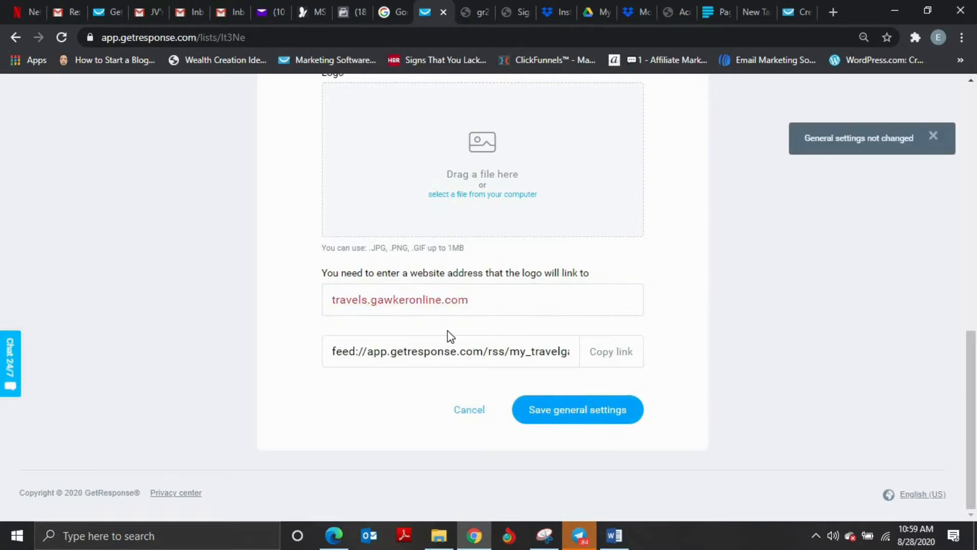
left_click(344, 299)
key("Home")
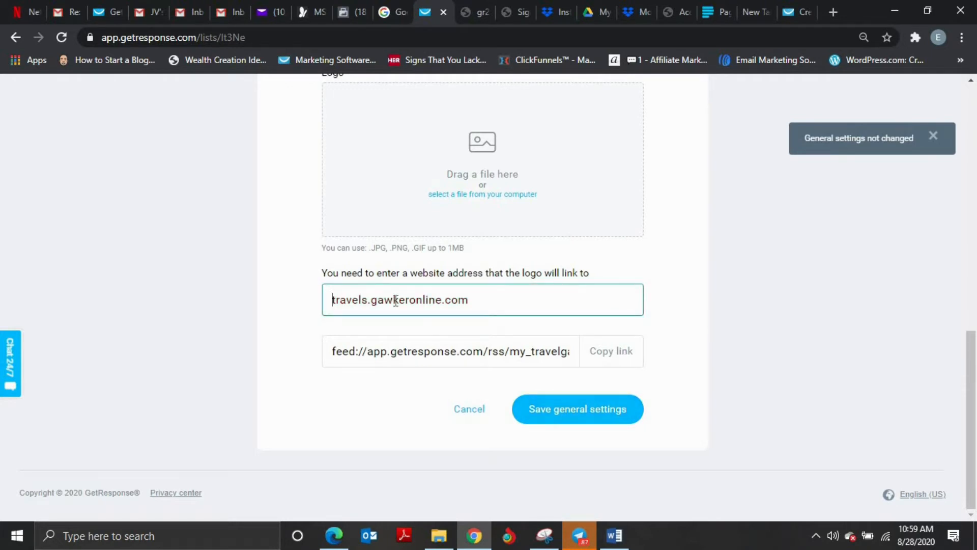
type("https:")
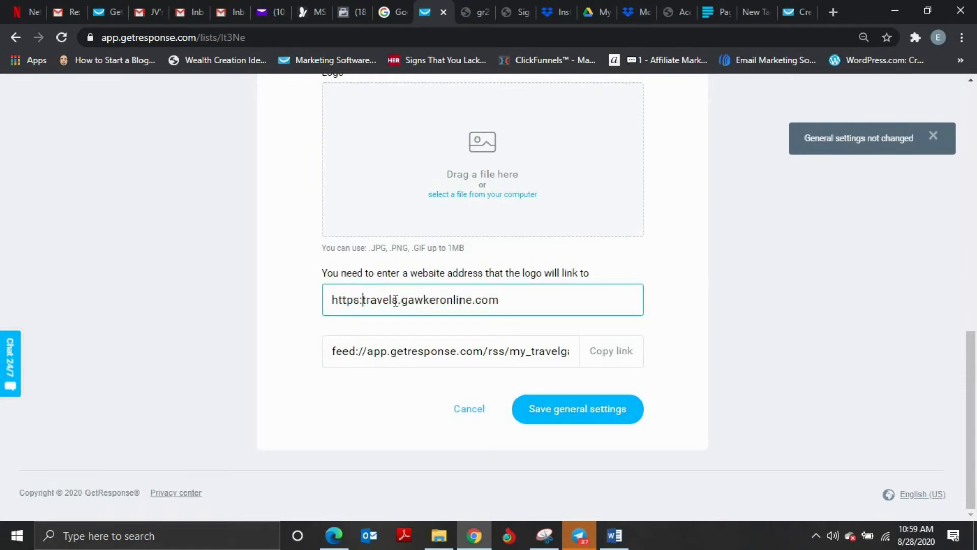
type("//")
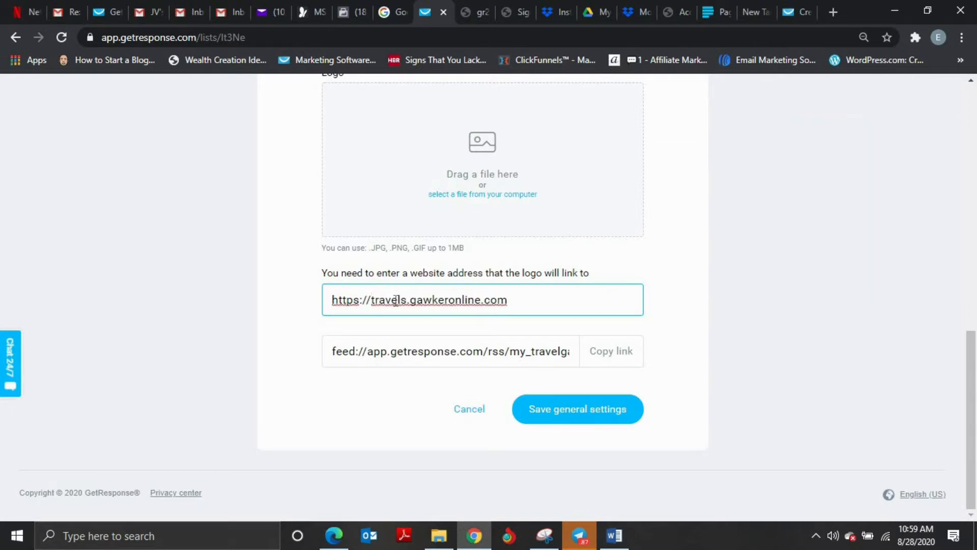
left_click(566, 412)
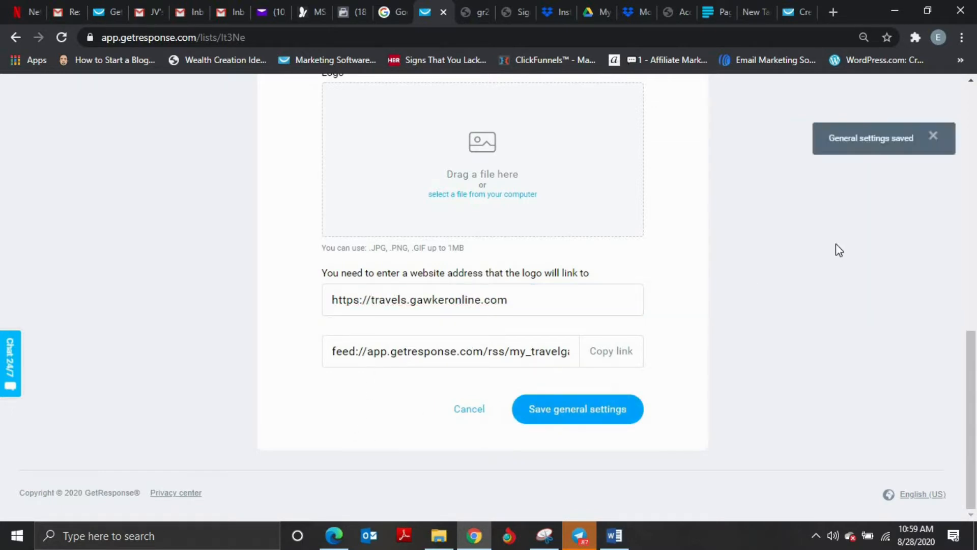
Step: Turn off the list's subscription notifications, and switch the confirmation page to Custom URL and back to GetResponse
scroll(429, 227, "up", 10)
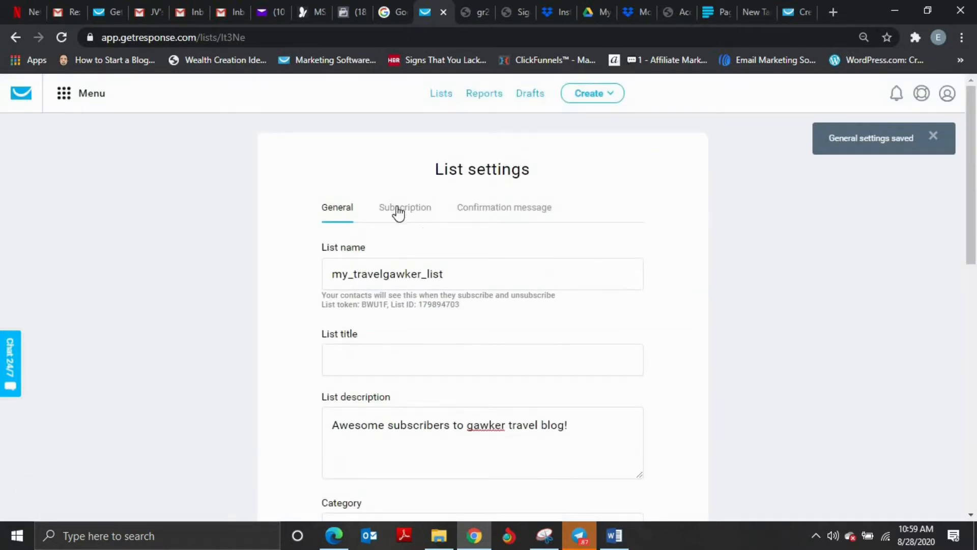
left_click(398, 213)
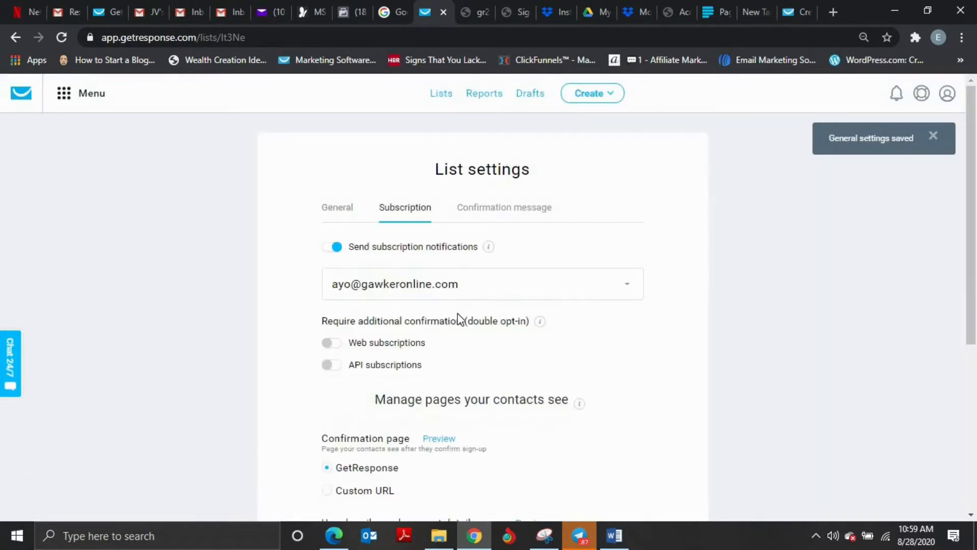
left_click(328, 246)
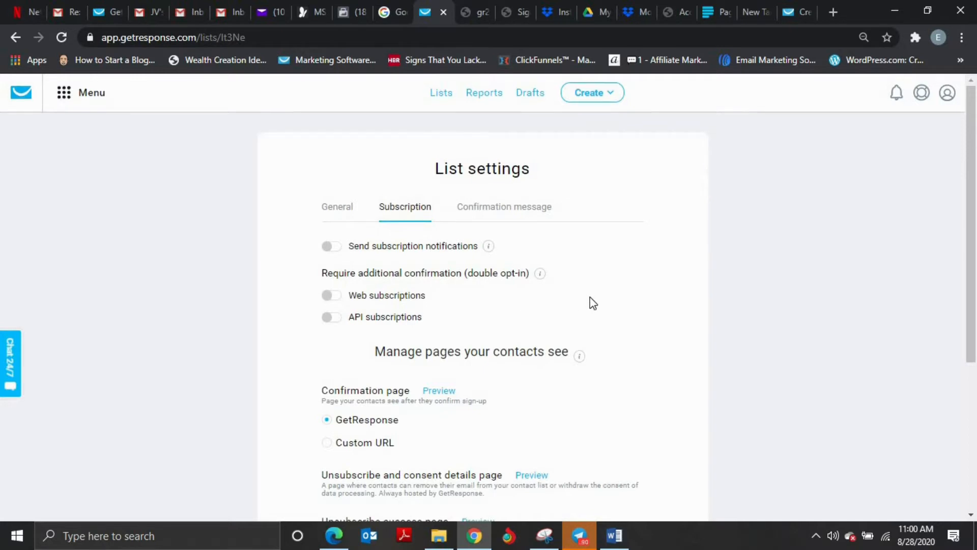
scroll(593, 302, "down", 3)
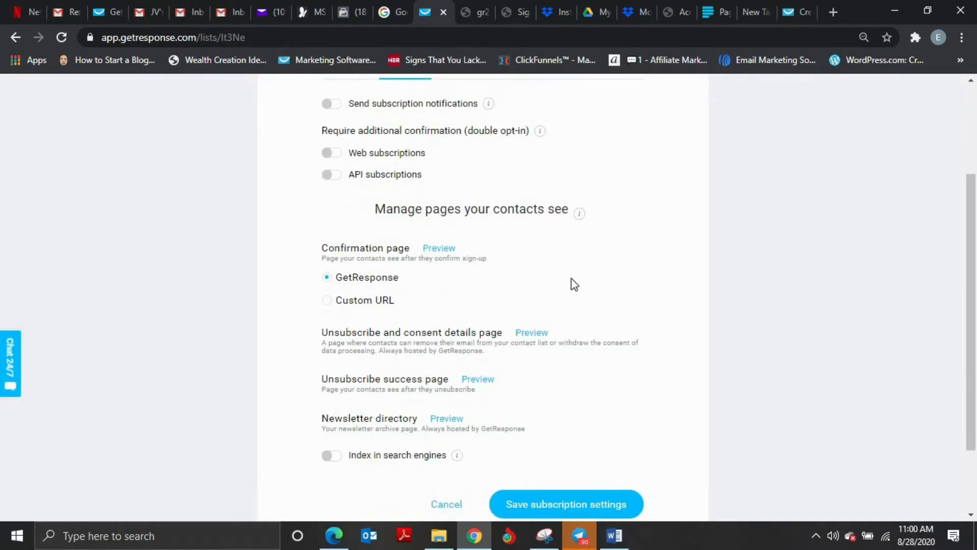
left_click(326, 301)
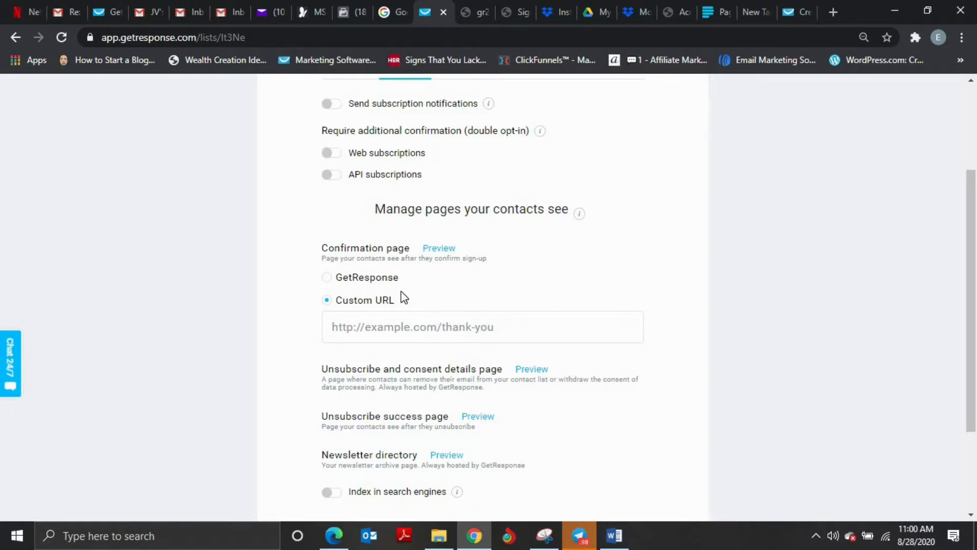
left_click(328, 278)
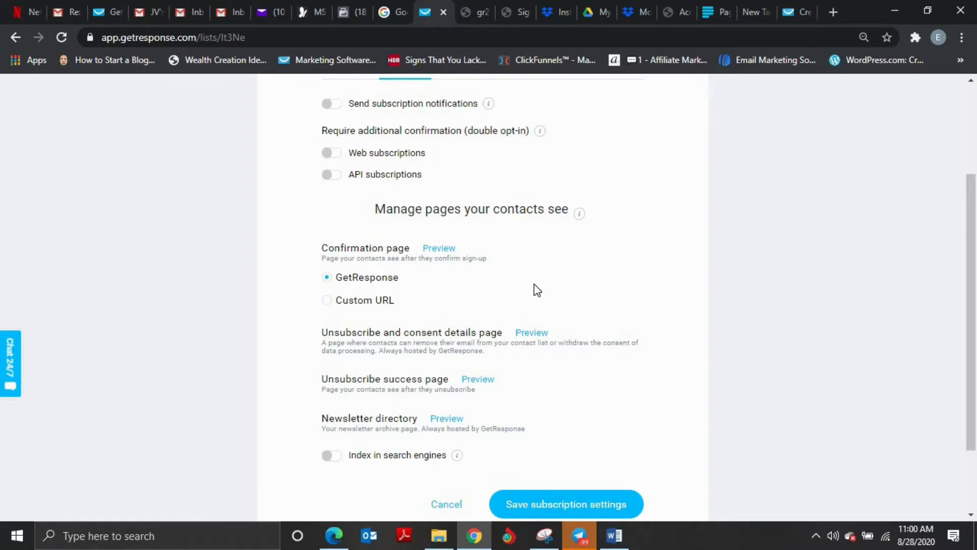
Step: Save the subscription settings and open the list's confirmation message settings
scroll(611, 285, "down", 2)
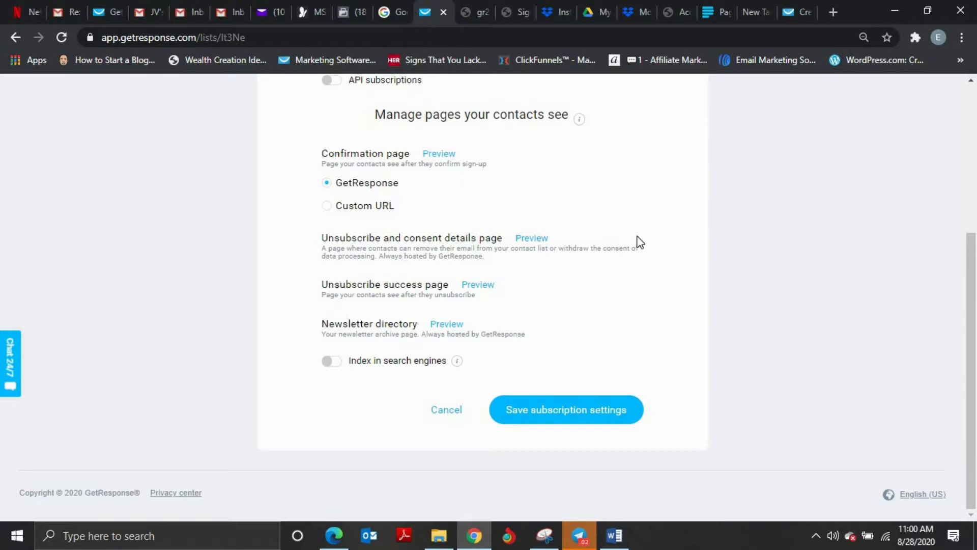
scroll(636, 240, "up", 1)
scroll(560, 316, "down", 1)
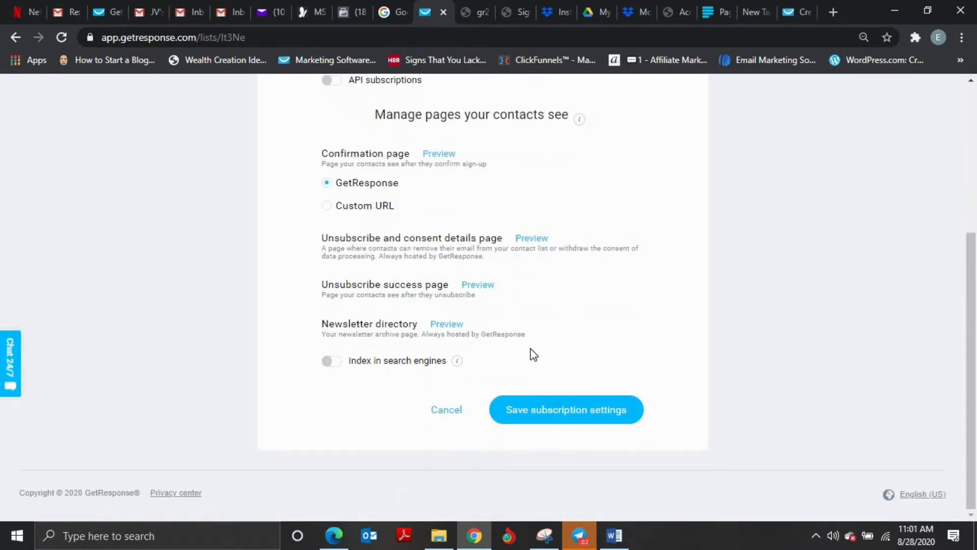
left_click(525, 415)
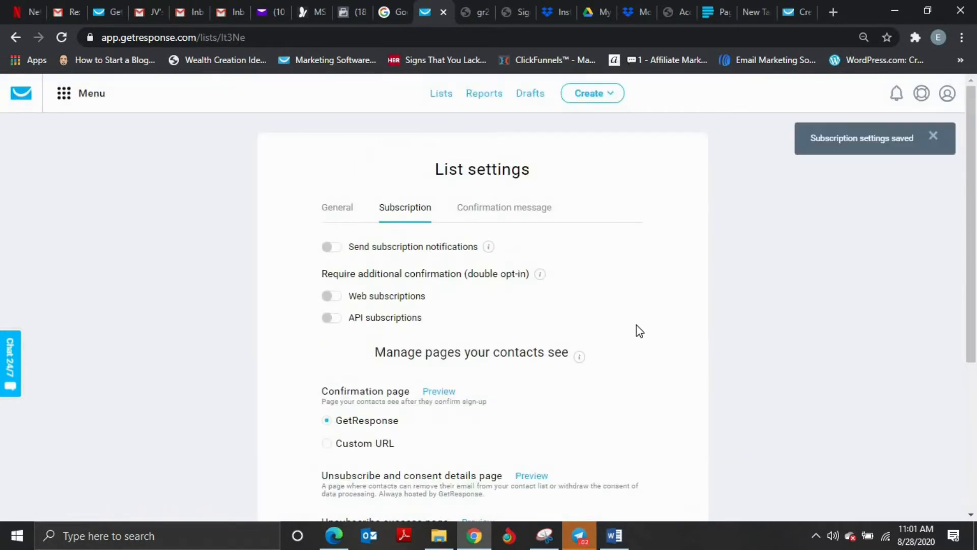
left_click(517, 214)
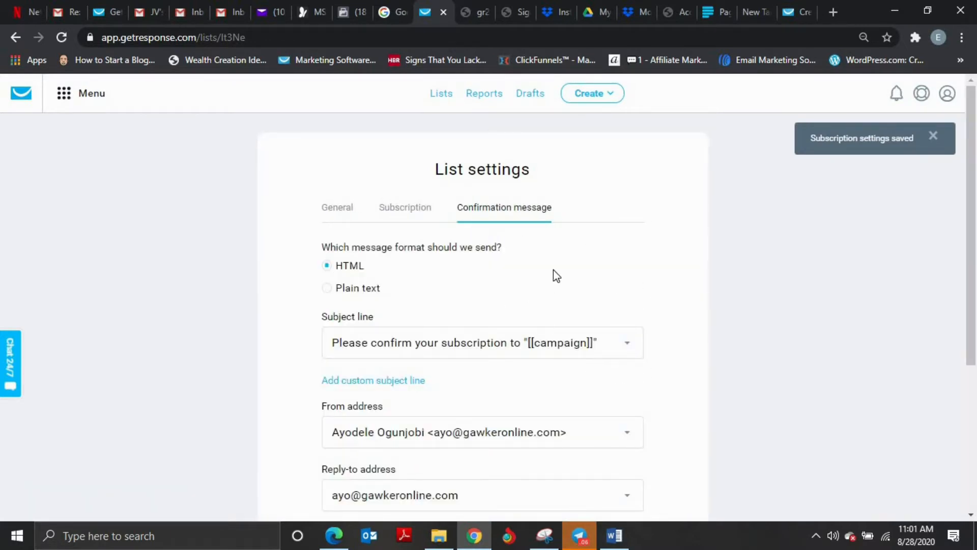
Step: Check the list's confirmation message settings, and start creating a new form from Forms and surveys
scroll(538, 353, "down", 3)
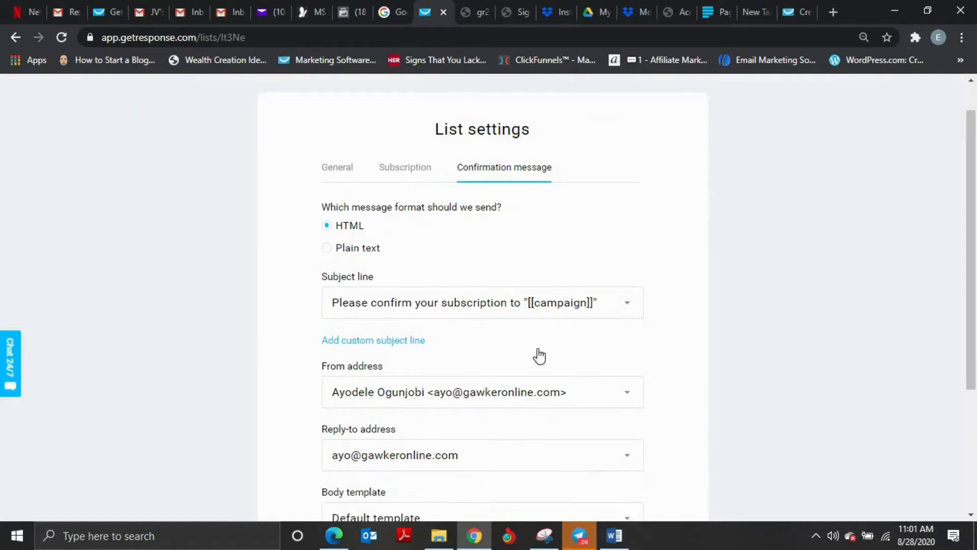
scroll(514, 308, "up", 3)
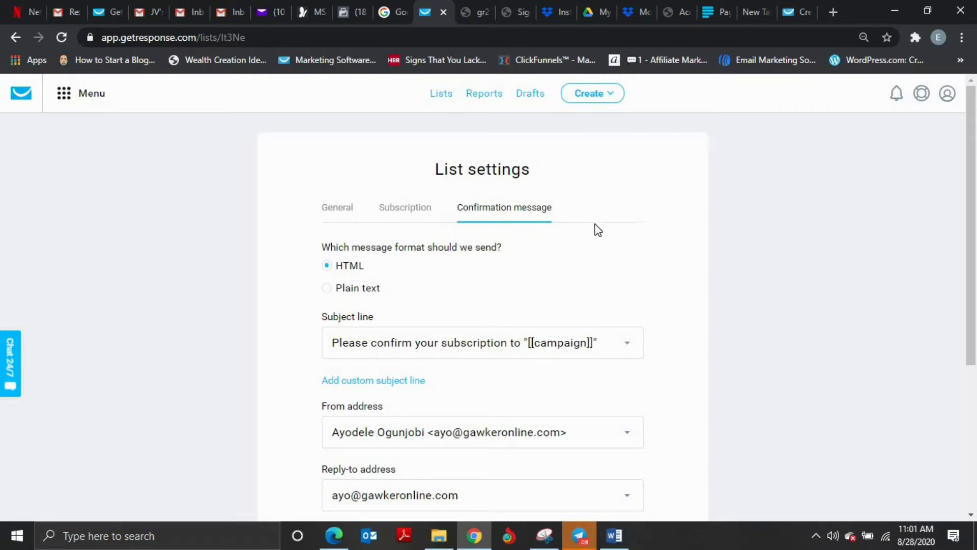
left_click(87, 96)
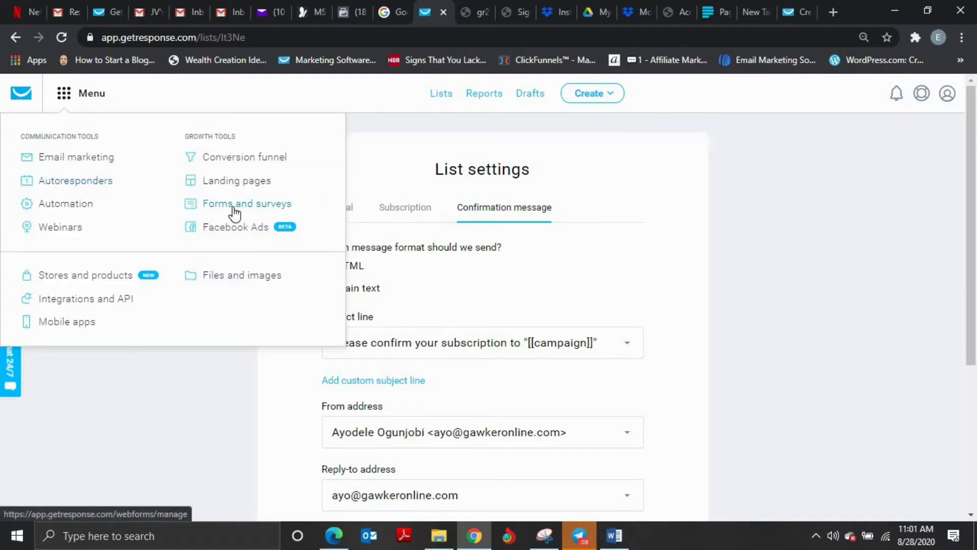
left_click(233, 211)
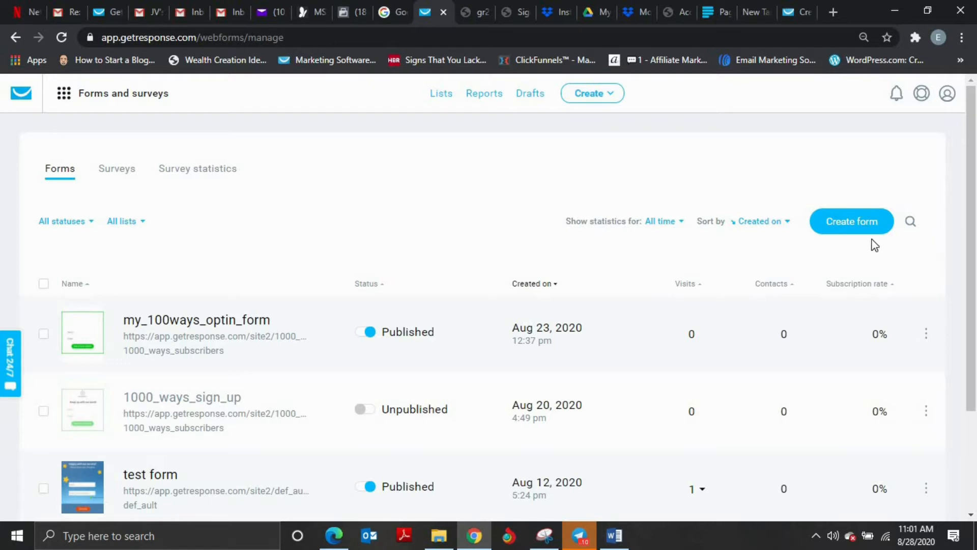
left_click(868, 229)
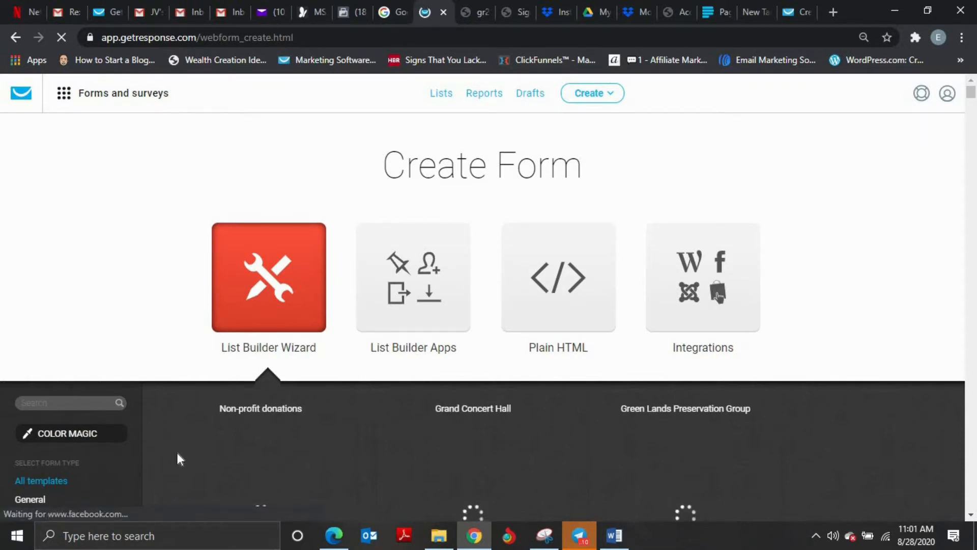
Step: Browse the List Builder Wizard's form templates and the form types offered under List Builder Apps
scroll(189, 452, "down", 4)
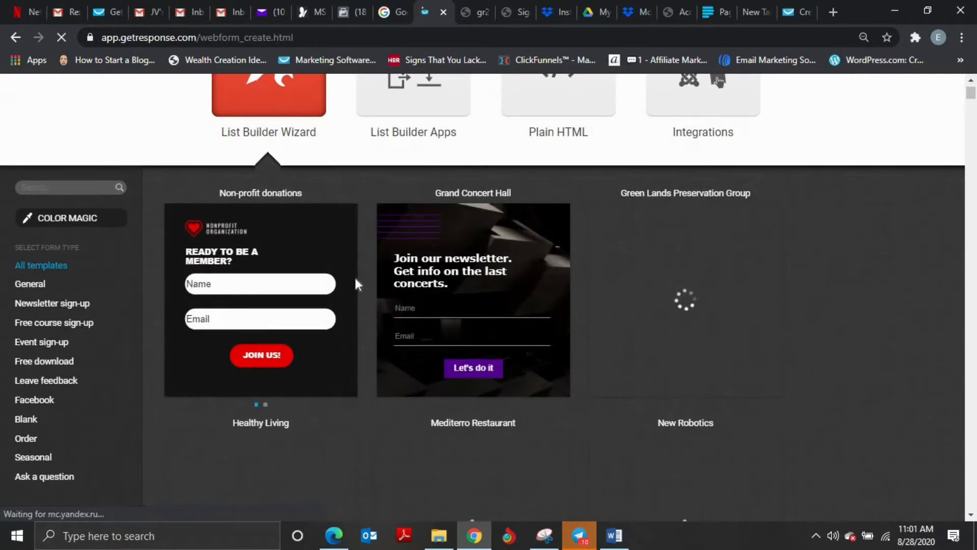
scroll(358, 386, "down", 3)
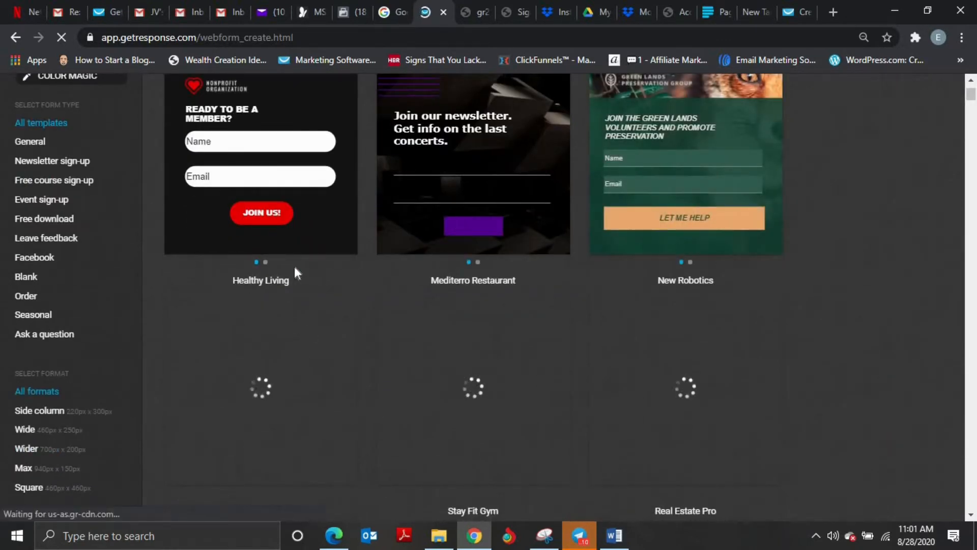
scroll(356, 328, "up", 4)
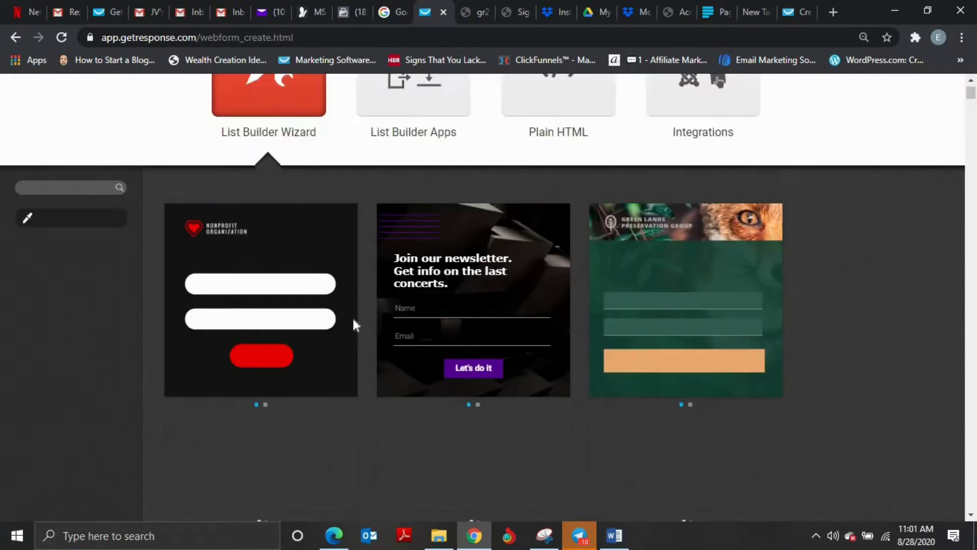
scroll(455, 214, "up", 3)
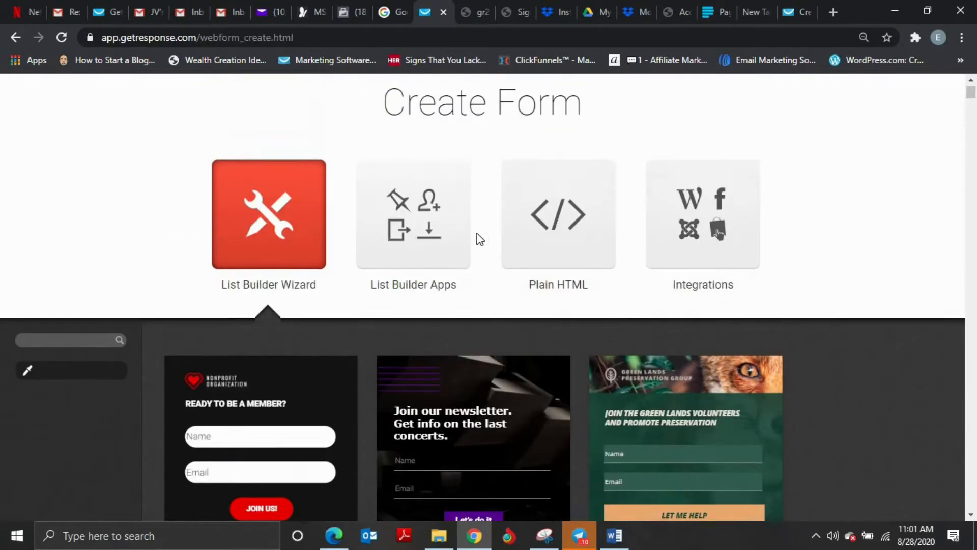
left_click(390, 342)
scroll(398, 383, "down", 3)
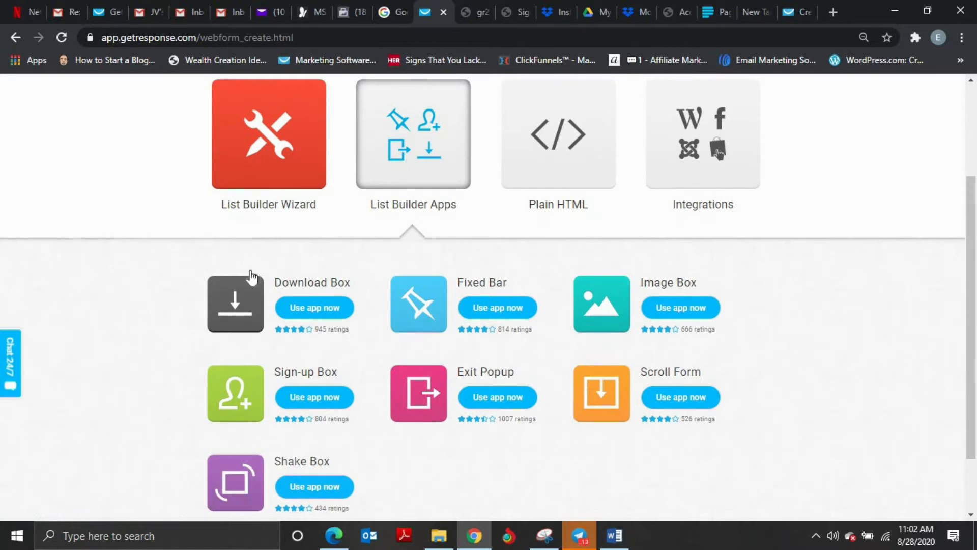
scroll(609, 413, "down", 2)
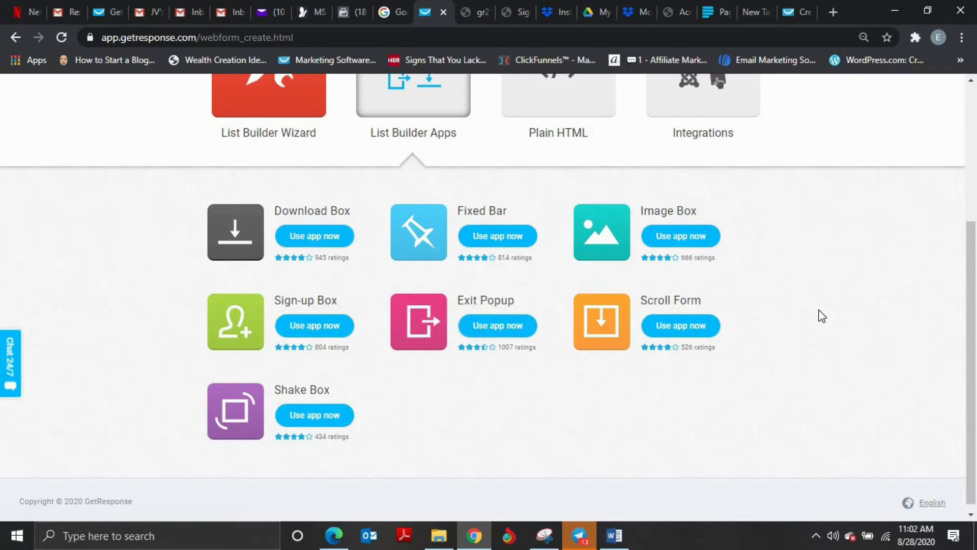
scroll(615, 458, "up", 2)
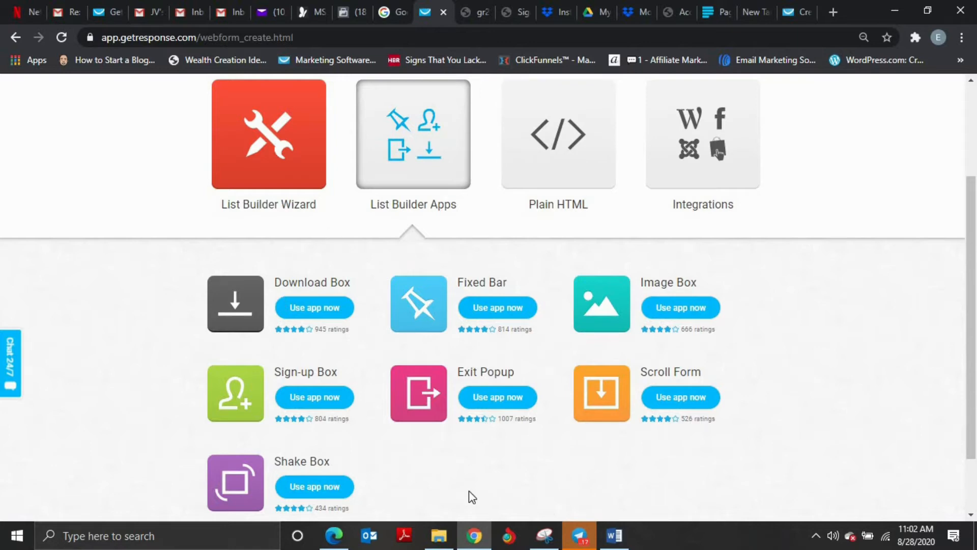
scroll(473, 237, "up", 3)
Step: Choose the Plain HTML form type and review its preview, generated code and form settings
left_click(570, 285)
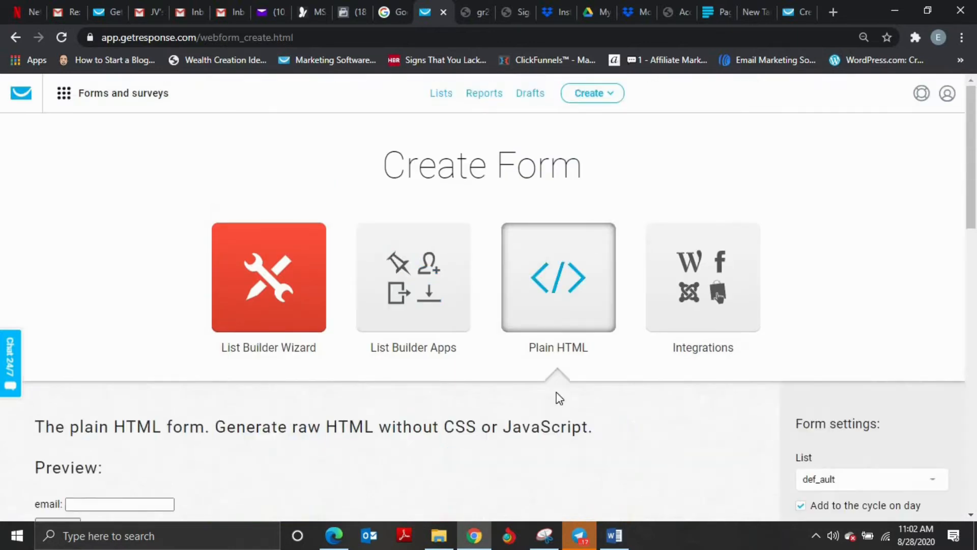
scroll(526, 388, "down", 3)
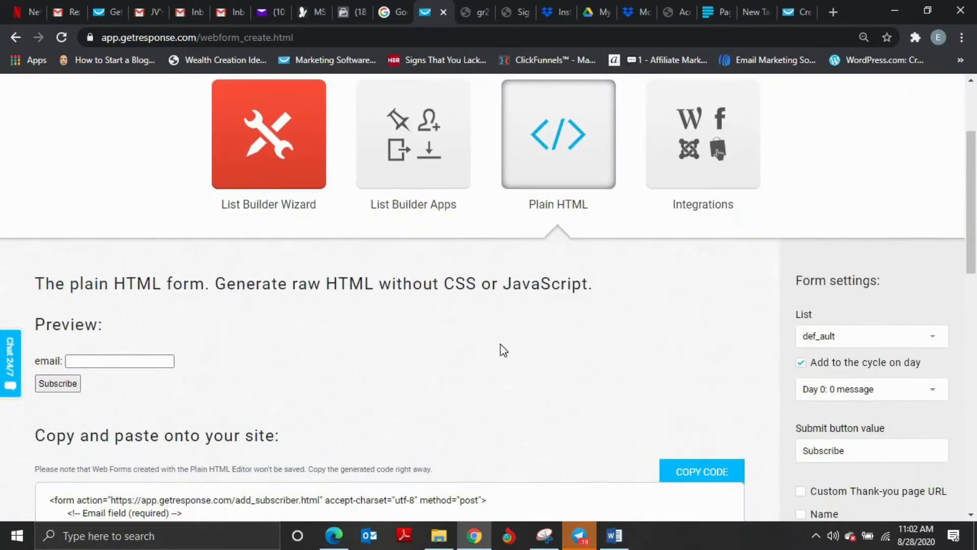
scroll(541, 364, "down", 2)
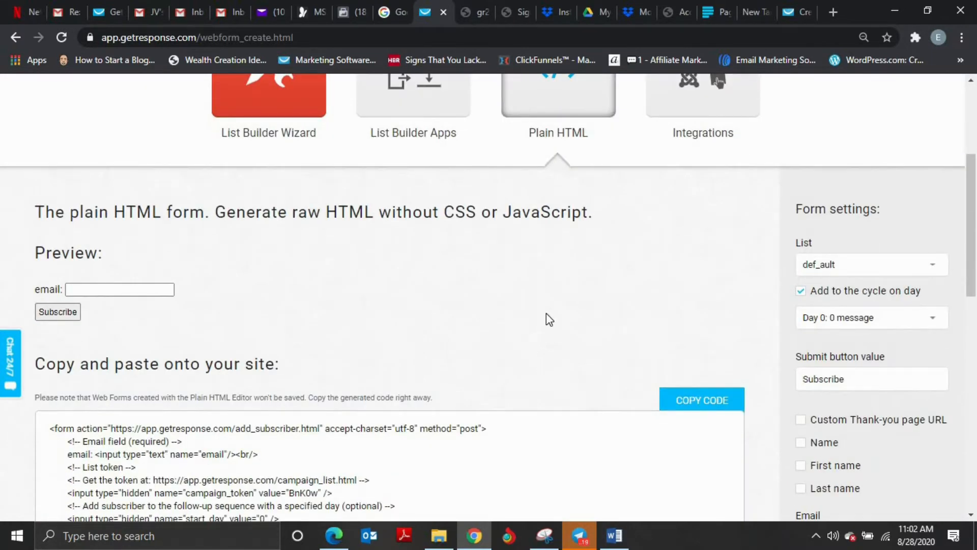
scroll(545, 312, "up", 2)
scroll(552, 309, "down", 1)
scroll(529, 295, "down", 3)
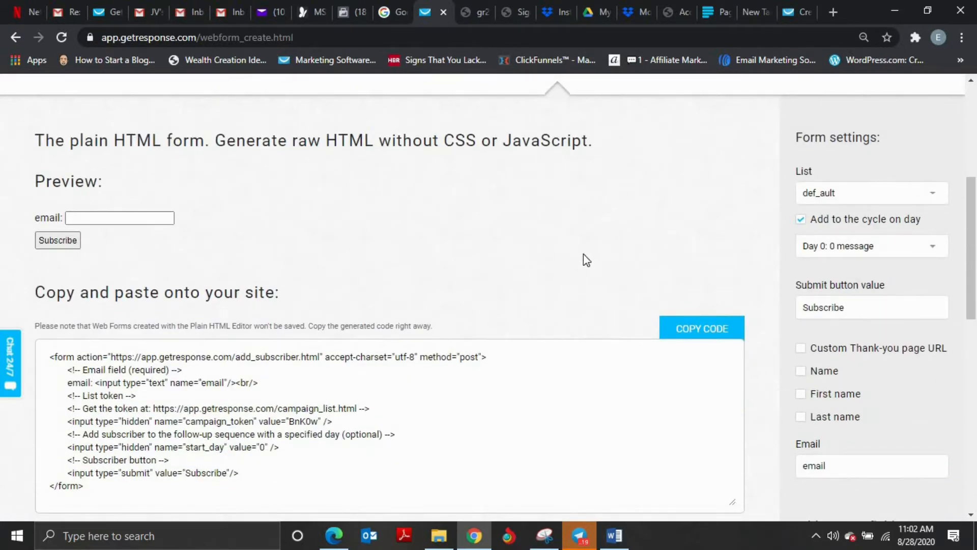
scroll(514, 231, "down", 3)
scroll(458, 219, "up", 3)
scroll(565, 228, "up", 2)
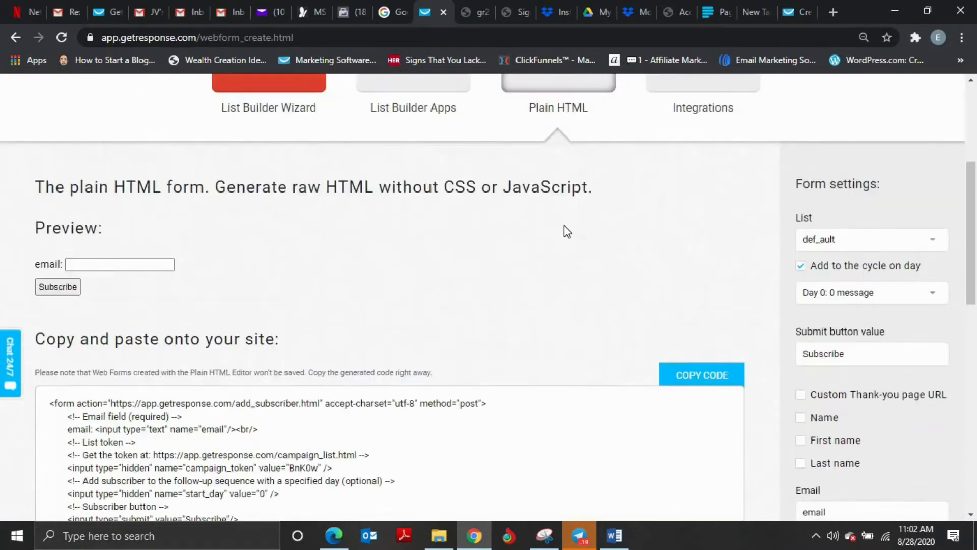
scroll(489, 270, "down", 2)
scroll(295, 229, "up", 3)
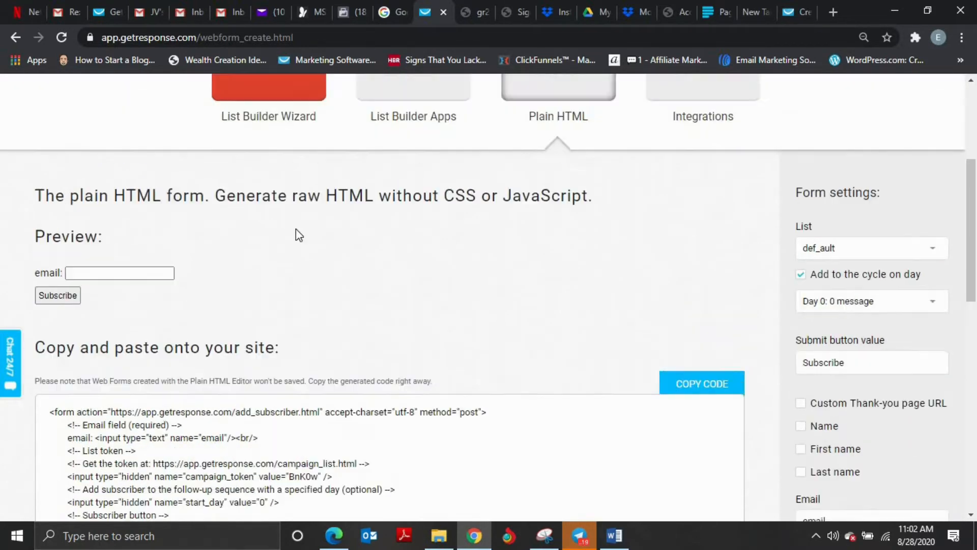
scroll(682, 286, "down", 2)
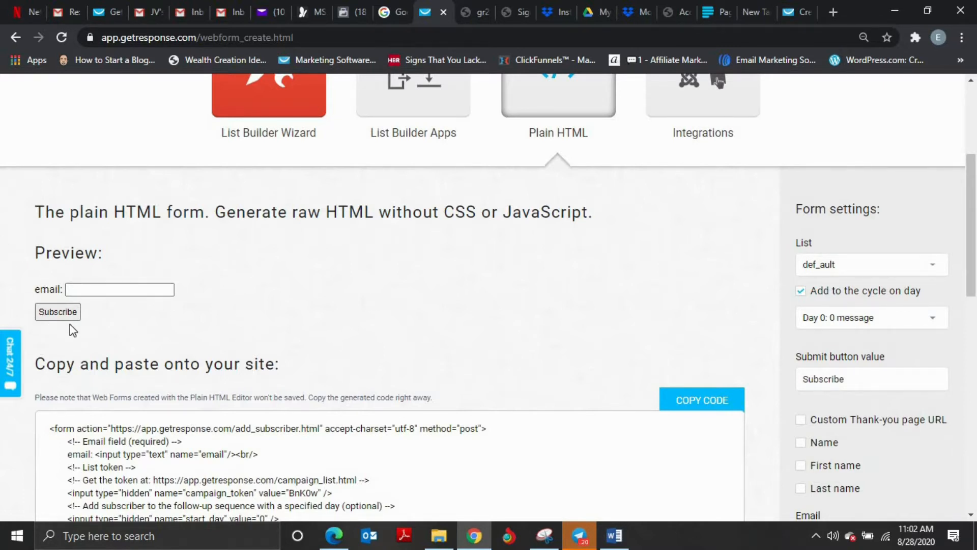
scroll(414, 323, "down", 1)
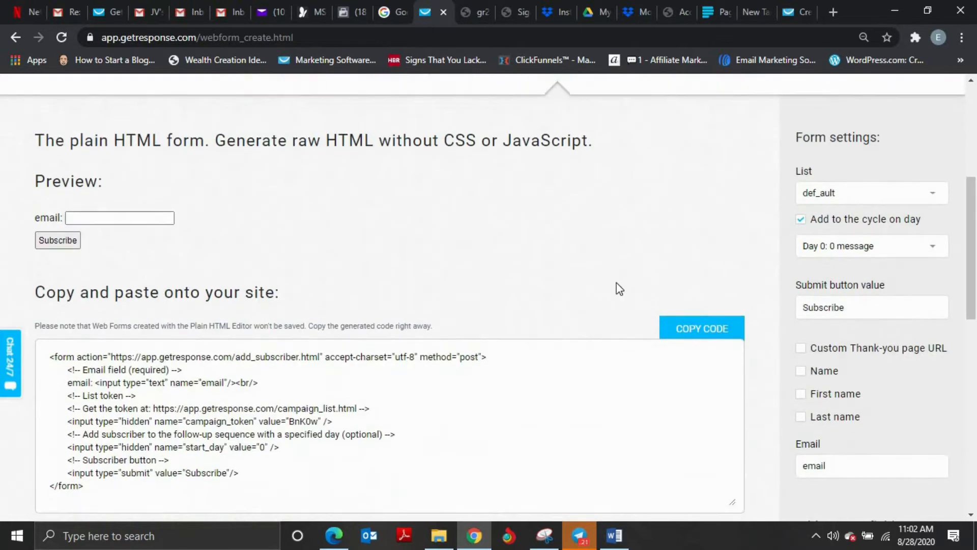
scroll(788, 332, "down", 1)
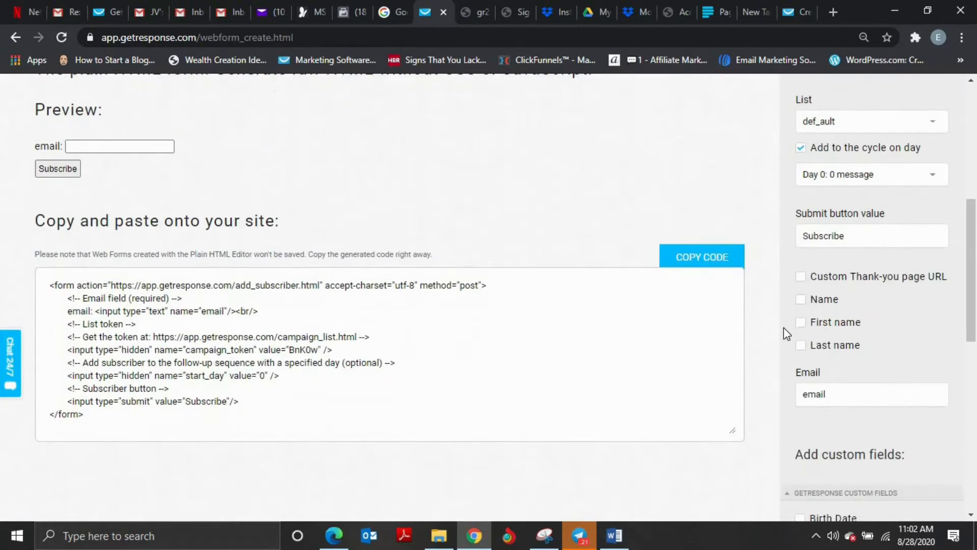
scroll(174, 185, "up", 1)
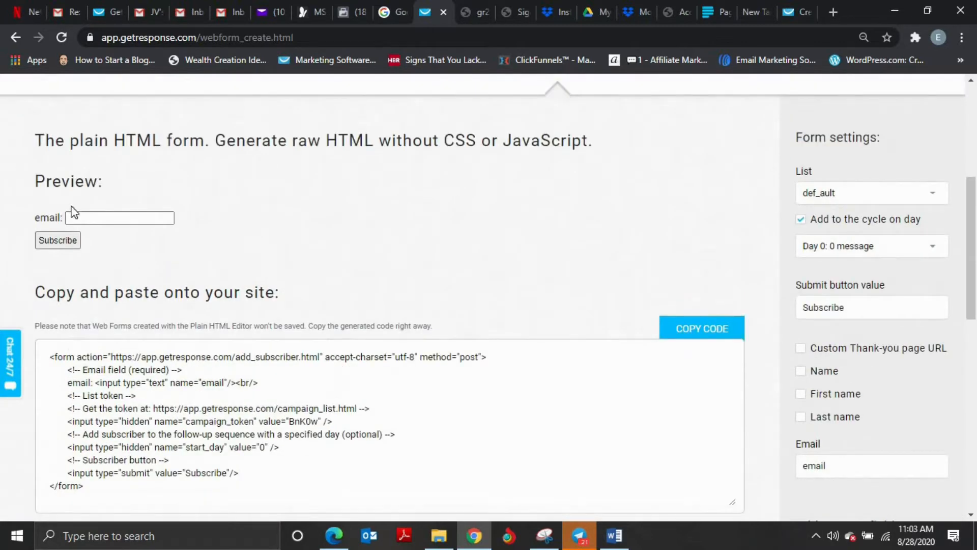
Step: Add the Name field to the plain HTML form, briefly swapping it for the Last name field before restoring it
left_click(801, 370)
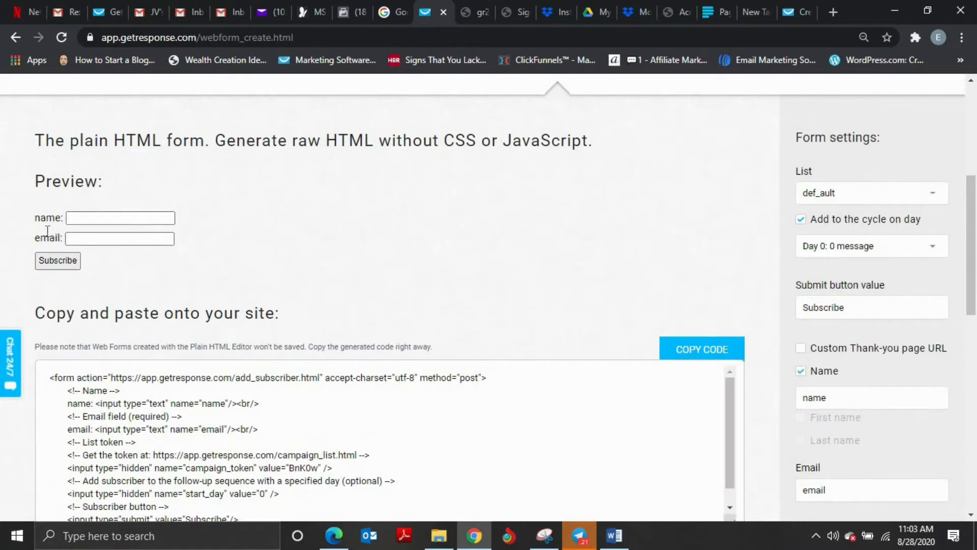
left_click(800, 371)
left_click(801, 418)
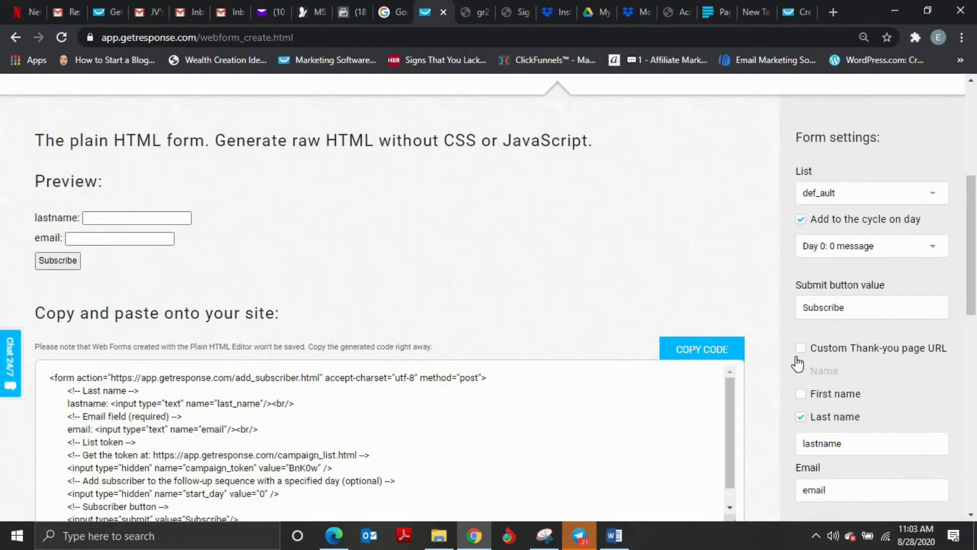
left_click(803, 417)
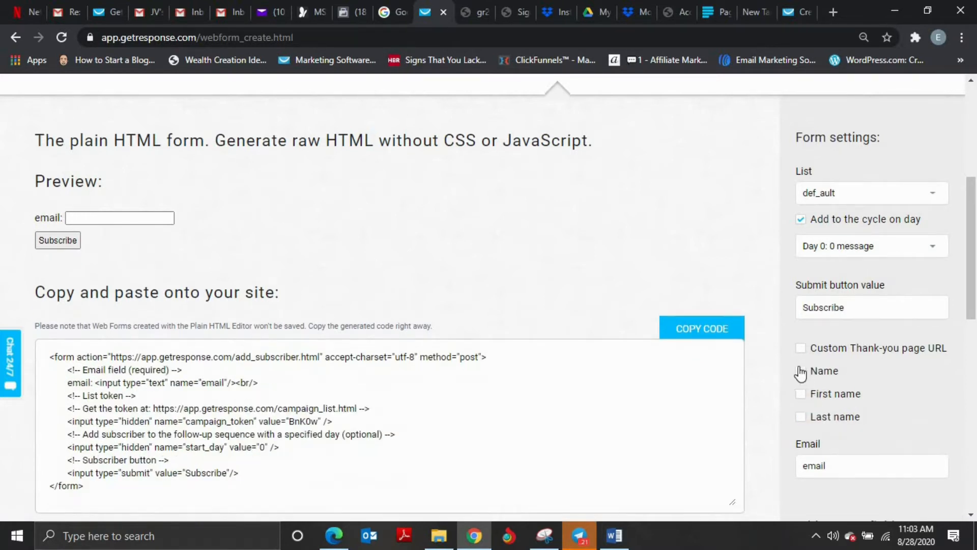
left_click(801, 371)
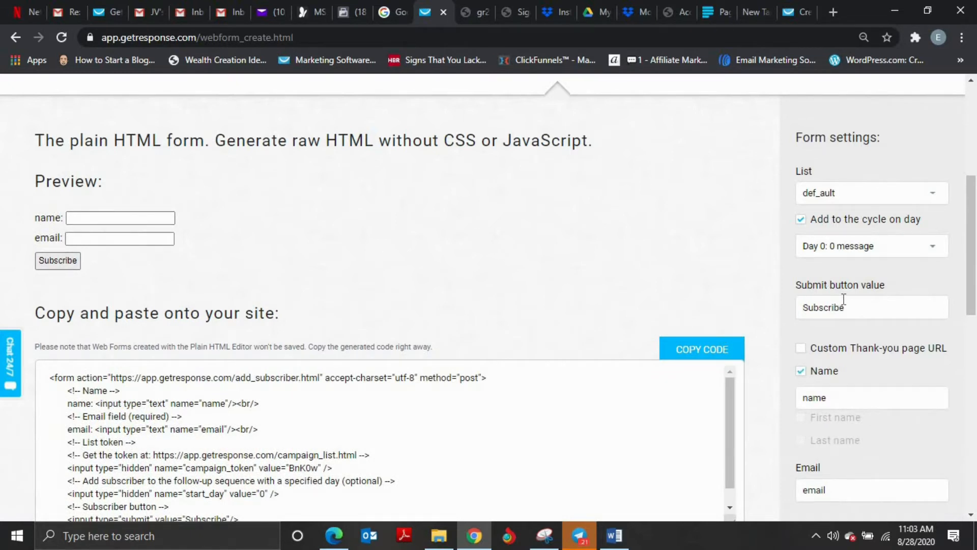
Step: Set the form's submit button value to Download
double_click(892, 304)
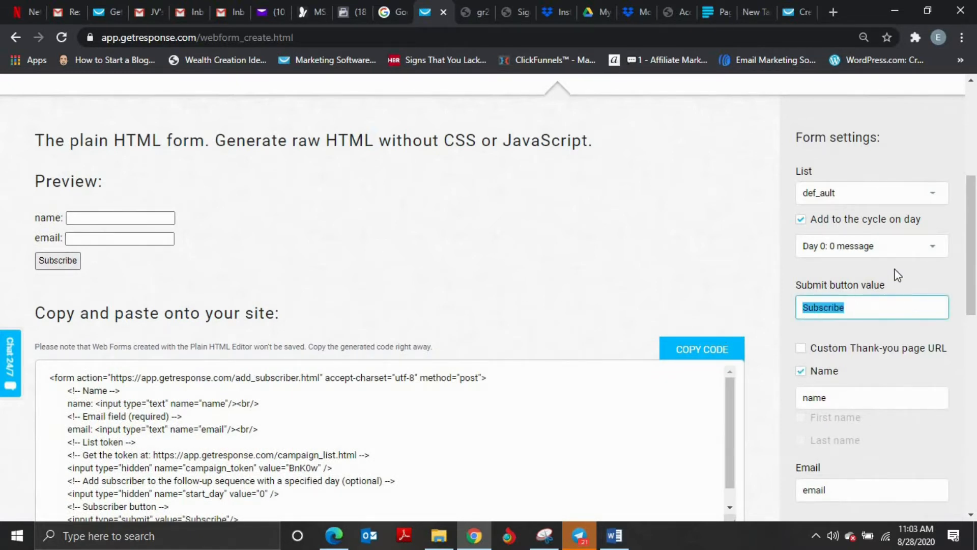
type("Doewn")
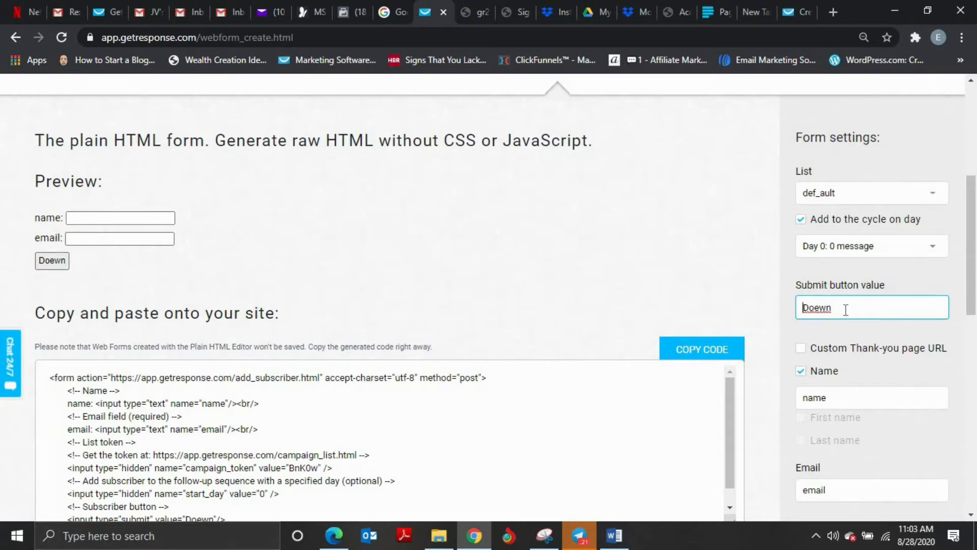
key("ctrl+a")
key("BackSpace")
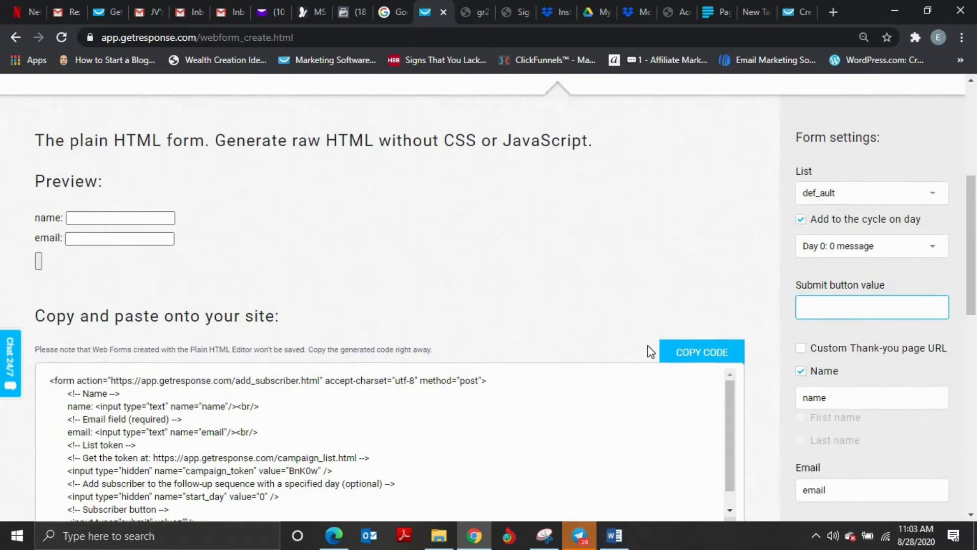
type("Downl")
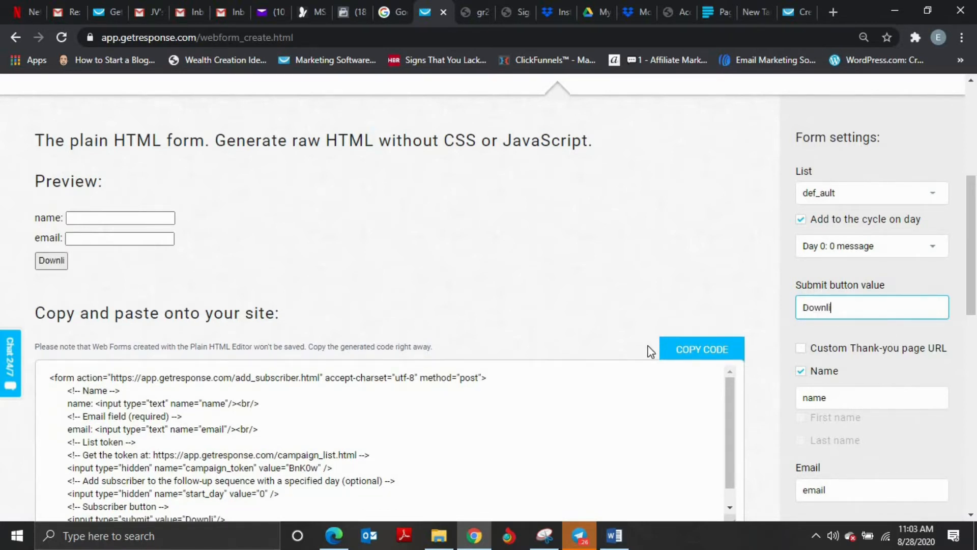
type("ioad")
scroll(886, 303, "down", 2)
scroll(893, 304, "up", 3)
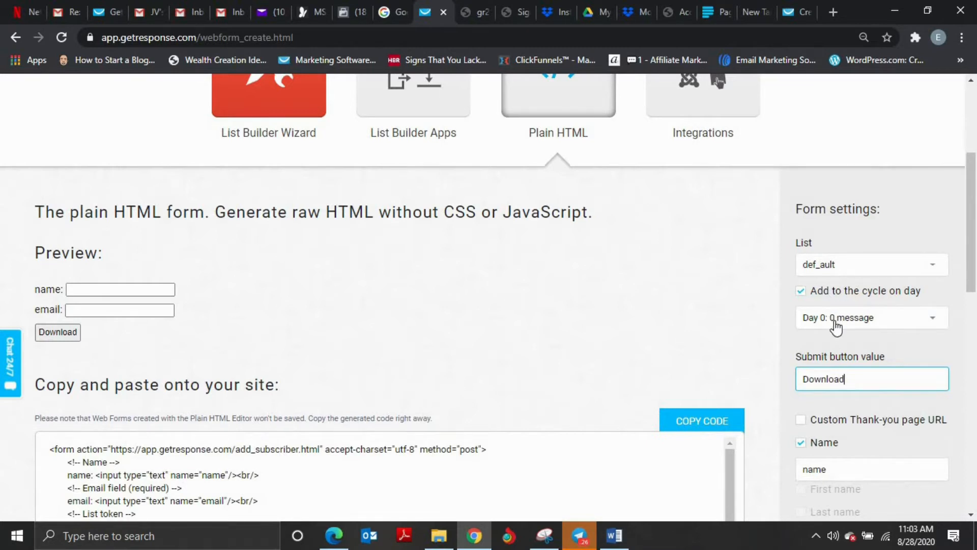
Step: Choose Day 0: 0 message as the cycle day for the form's subscribers, and review the remaining form fields
left_click(854, 320)
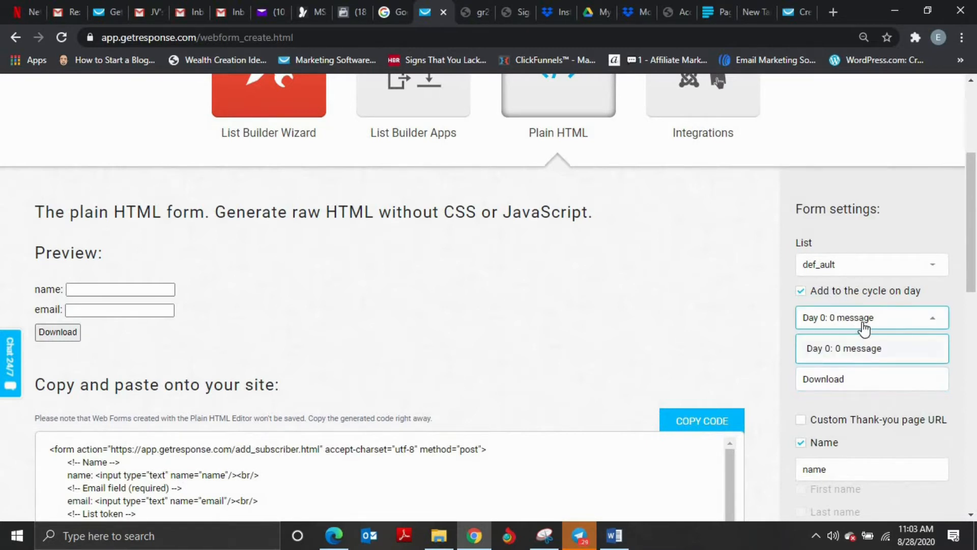
left_click(859, 339)
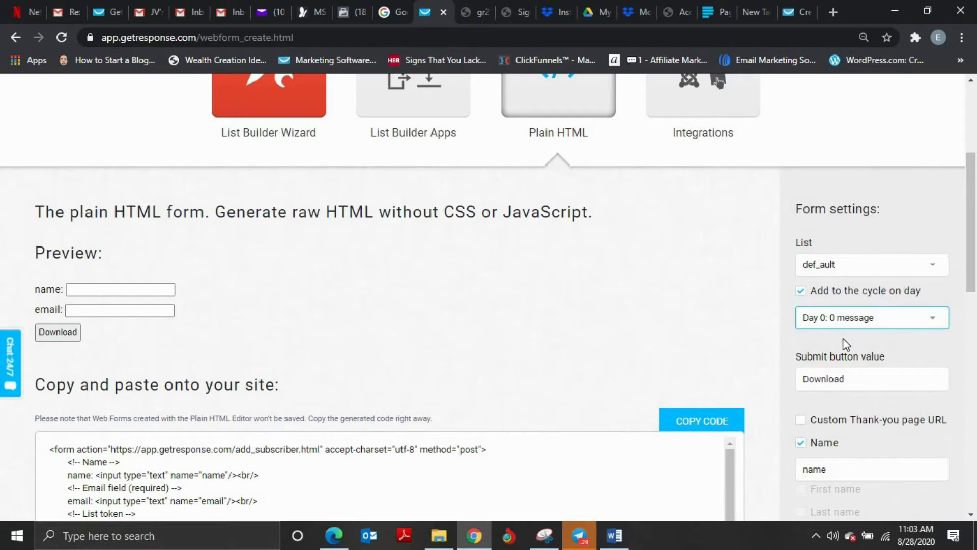
scroll(855, 338, "down", 2)
scroll(855, 338, "down", 1)
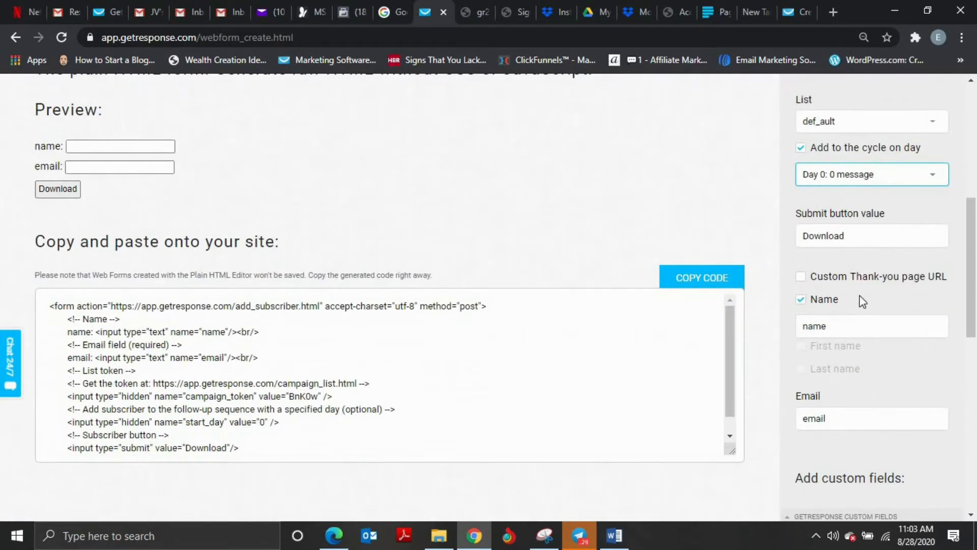
scroll(860, 427, "down", 1)
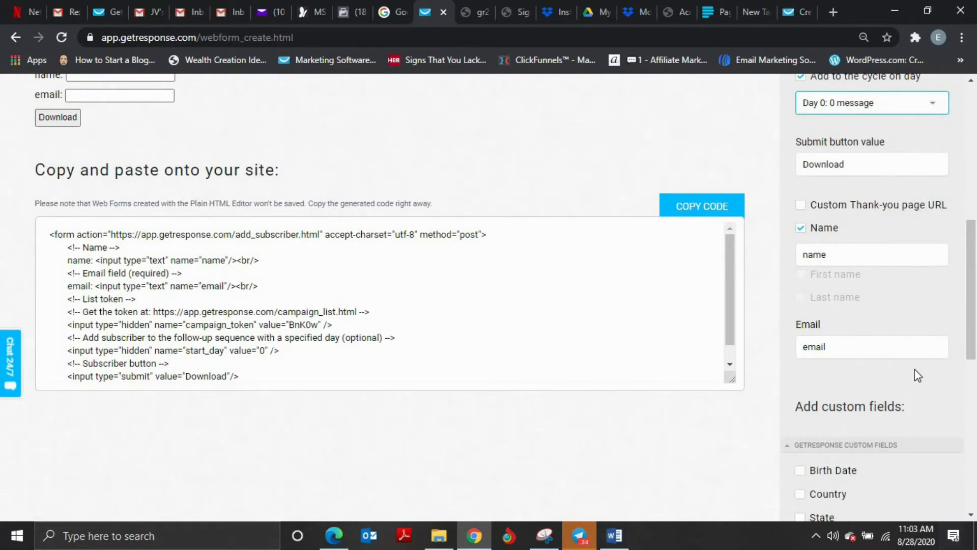
scroll(911, 361, "up", 3)
left_click(800, 348)
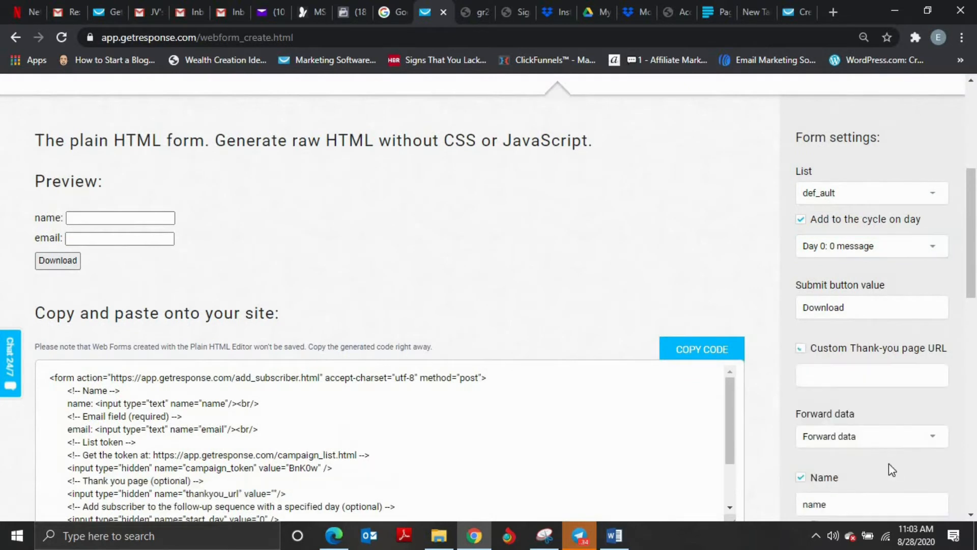
left_click(847, 375)
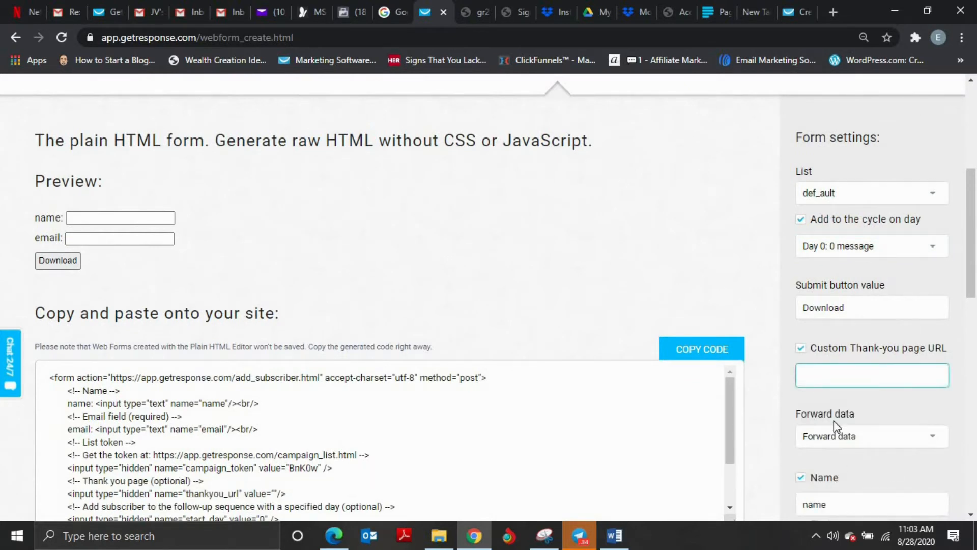
type("https://")
scroll(359, 273, "down", 2)
scroll(371, 253, "up", 5)
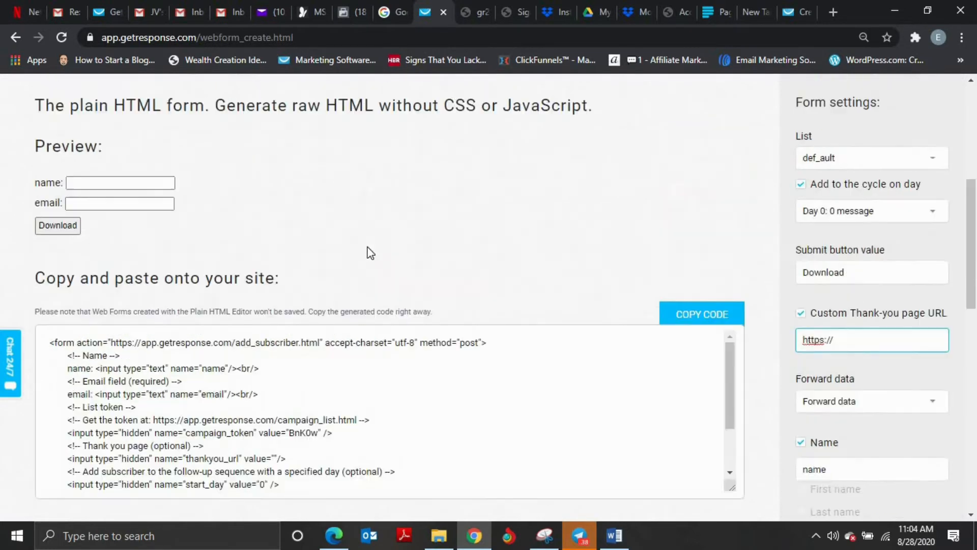
Step: Review the website integrations offered for building forms, including Facebook, WordPress, PrestaShop, Joomla! and WooCommerce
left_click(712, 181)
scroll(484, 291, "down", 1)
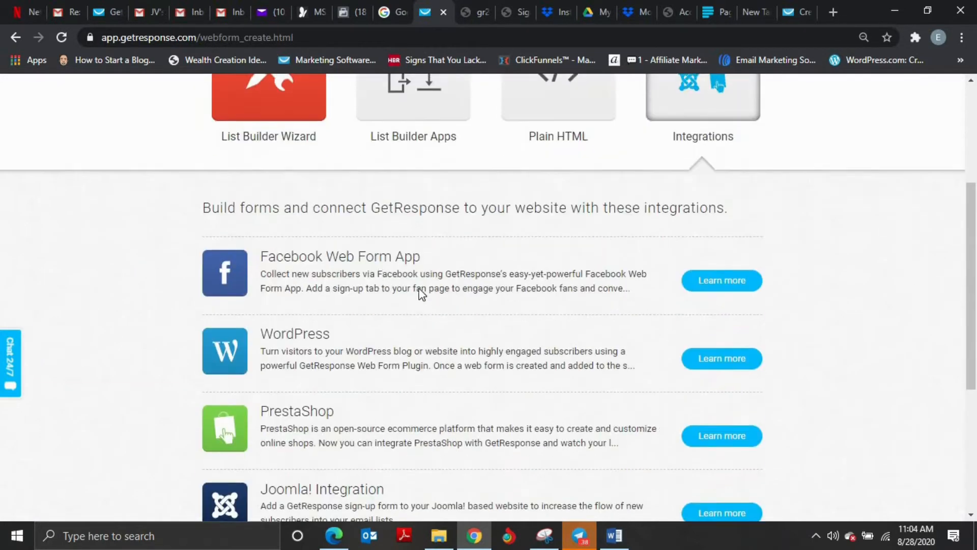
scroll(449, 261, "up", 1)
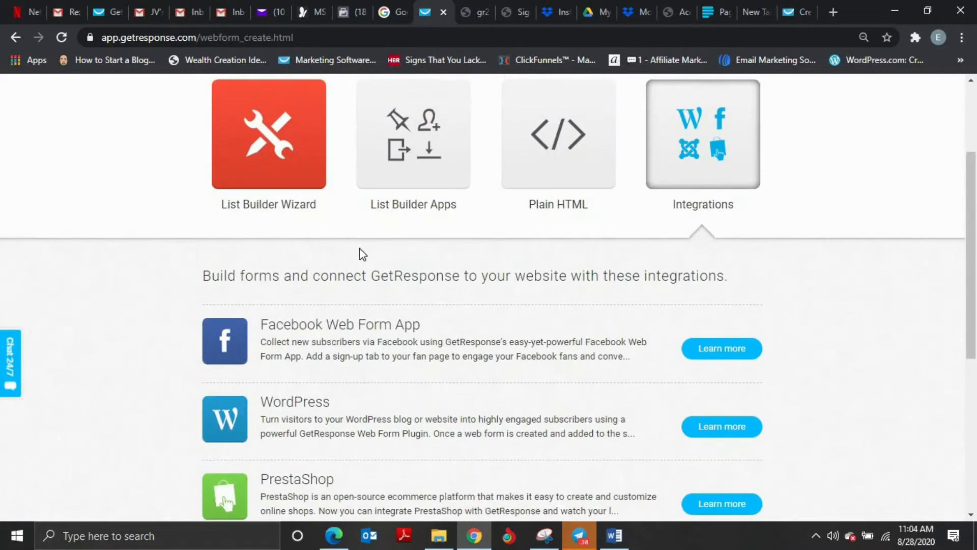
scroll(534, 265, "down", 2)
scroll(349, 212, "down", 2)
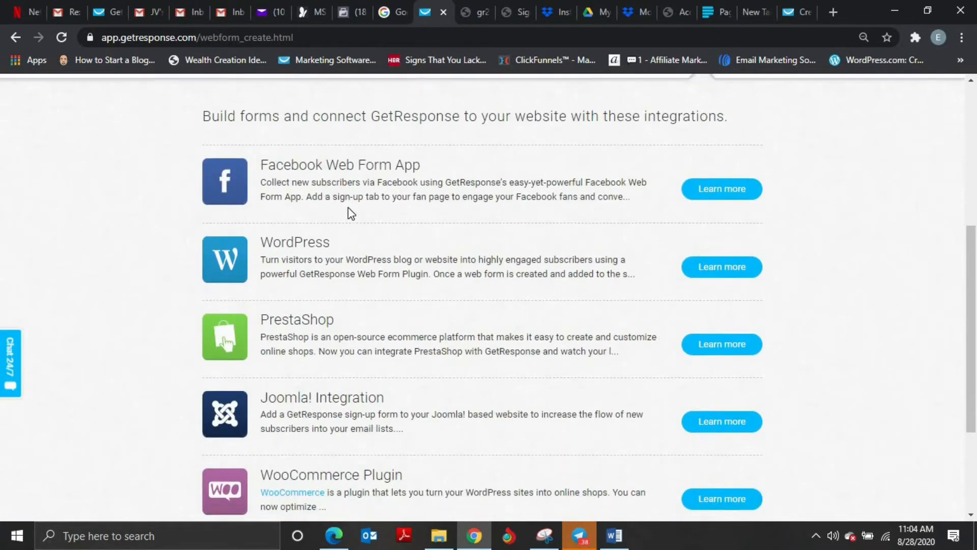
scroll(480, 264, "up", 6)
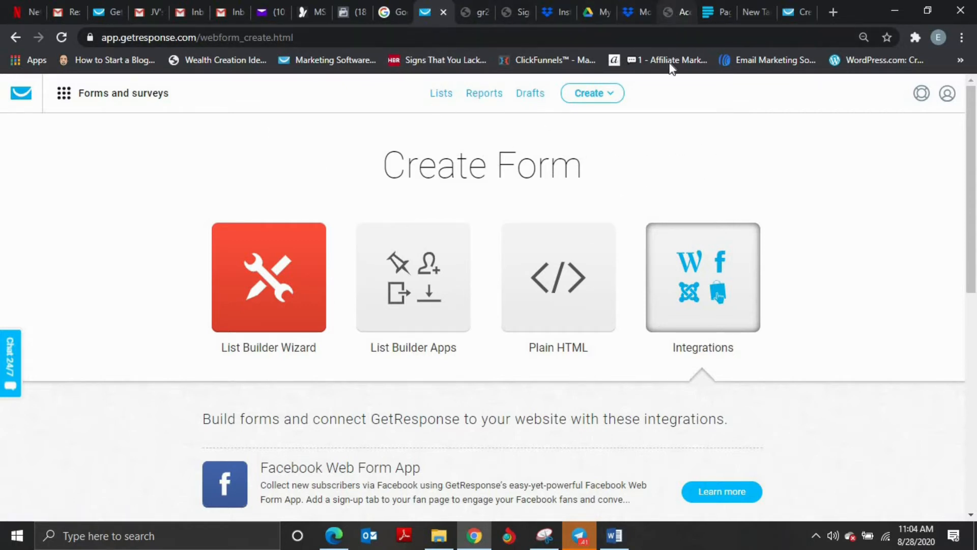
Step: Check the WordPress plugin's API key requirement, then generate a GetResponse API key named my_travelgawker_api
left_click(667, 12)
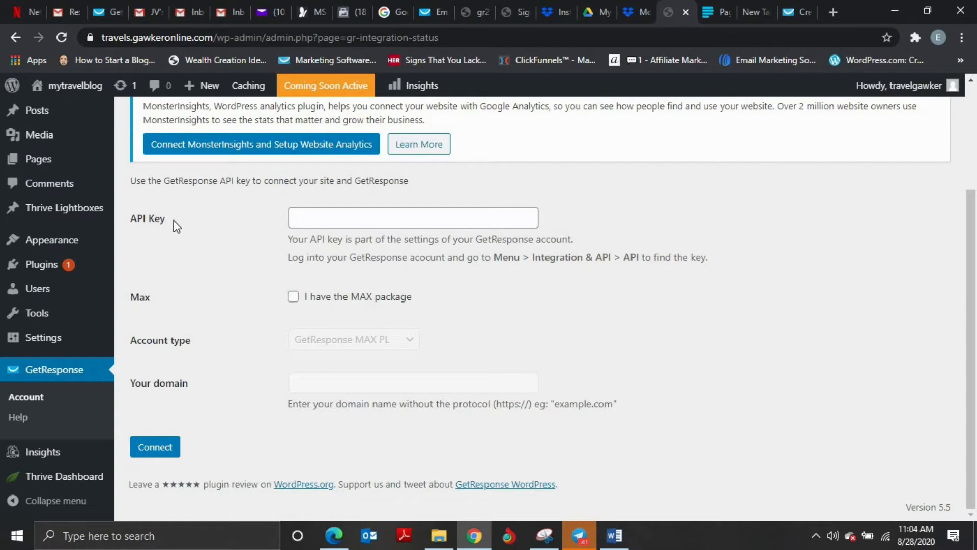
left_click(434, 11)
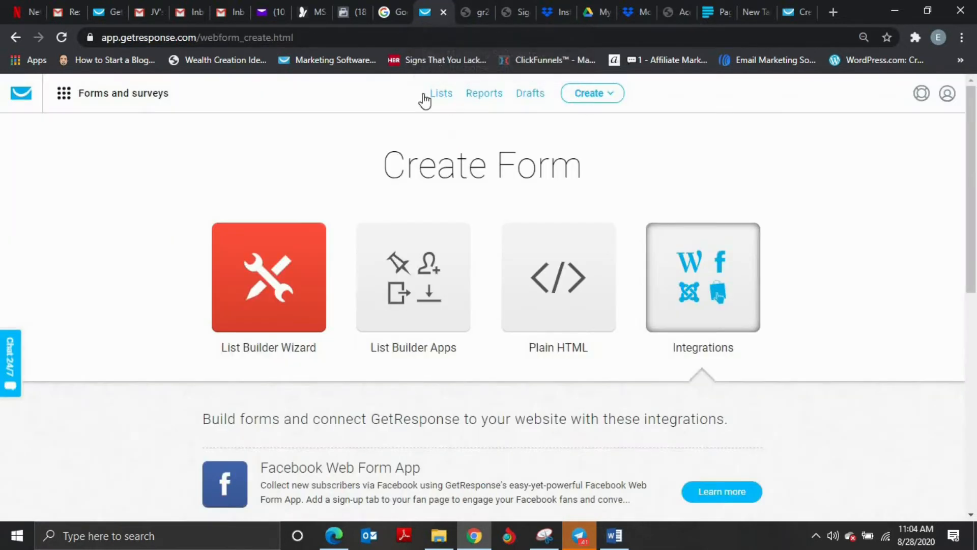
left_click(84, 97)
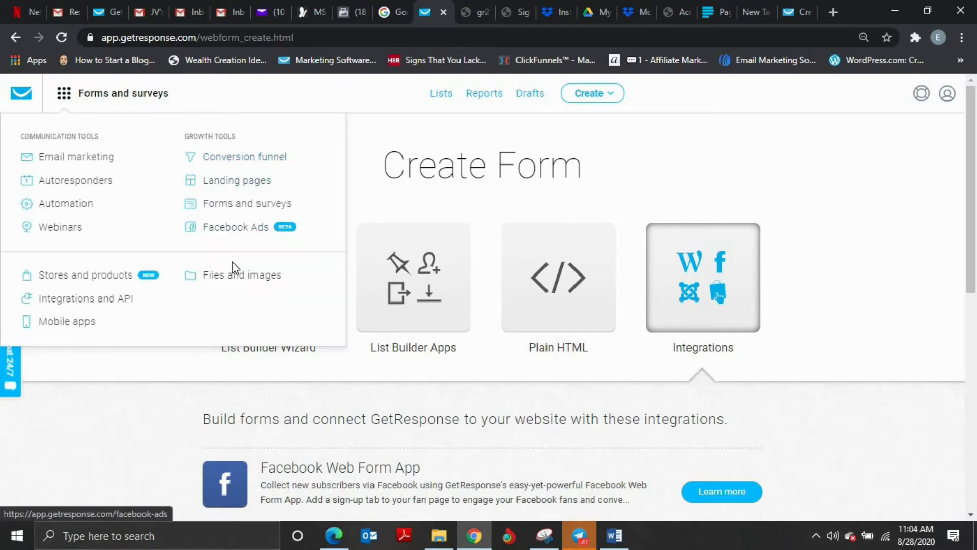
left_click(80, 300)
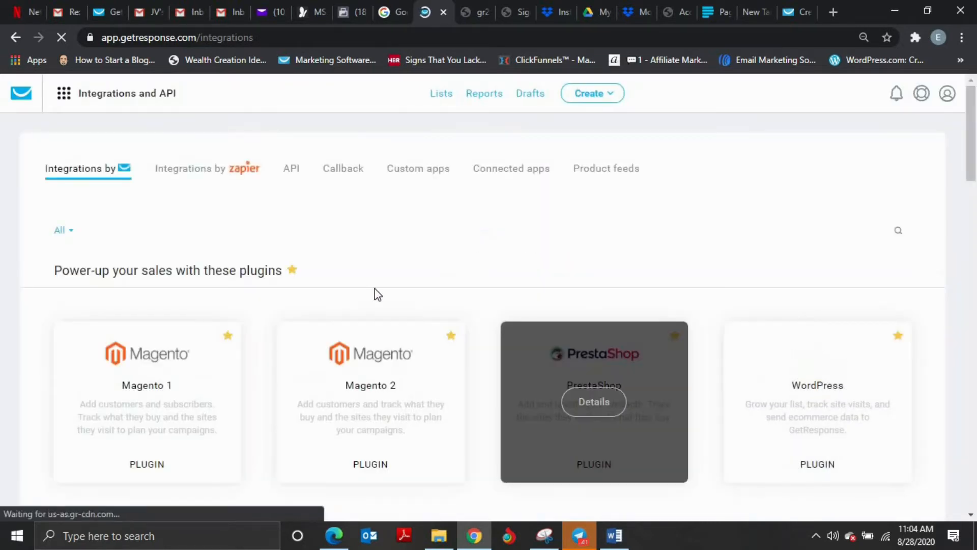
left_click(294, 169)
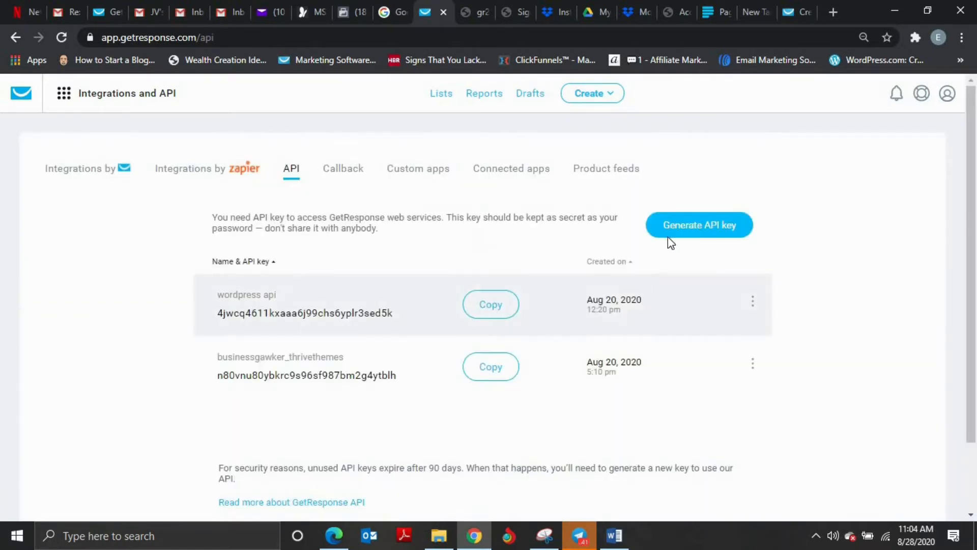
left_click(688, 232)
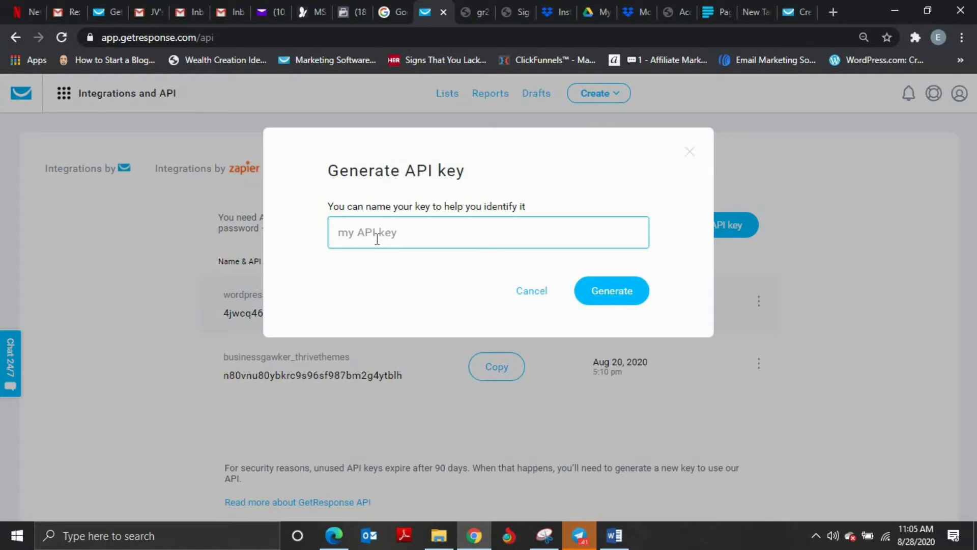
type("my_travelgaw")
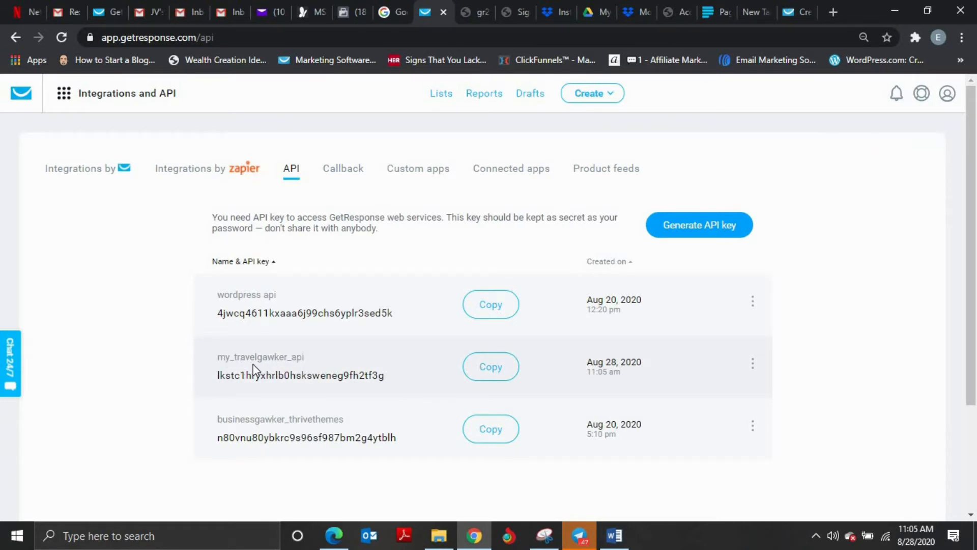
Step: Copy the my_travelgawker_api key into the WordPress plugin's API Key field and connect the GetResponse account
left_click(490, 373)
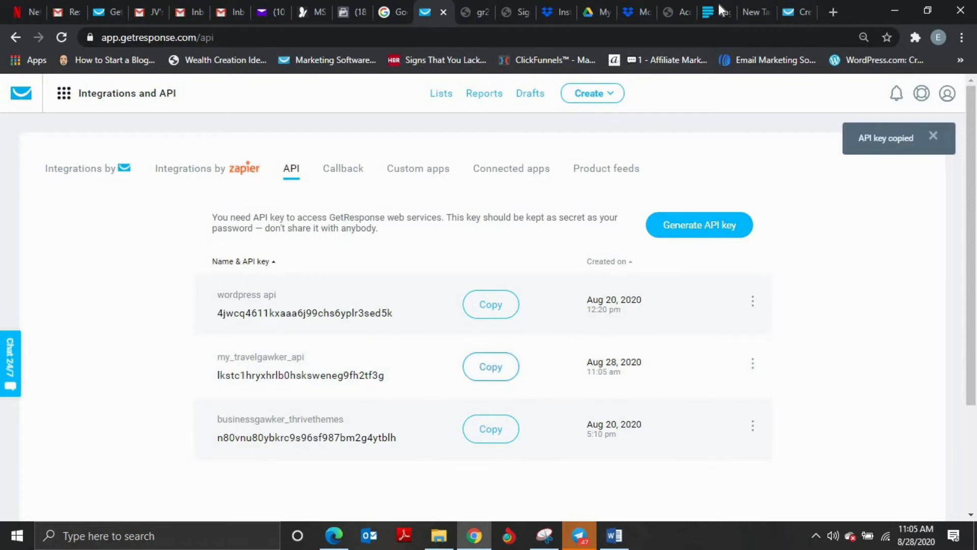
left_click(677, 11)
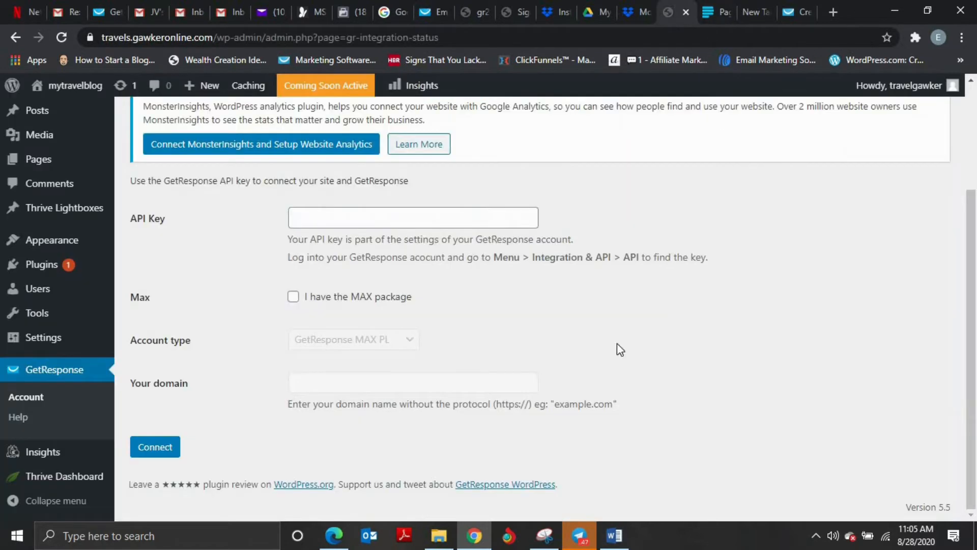
left_click(362, 219)
key("ctrl+v")
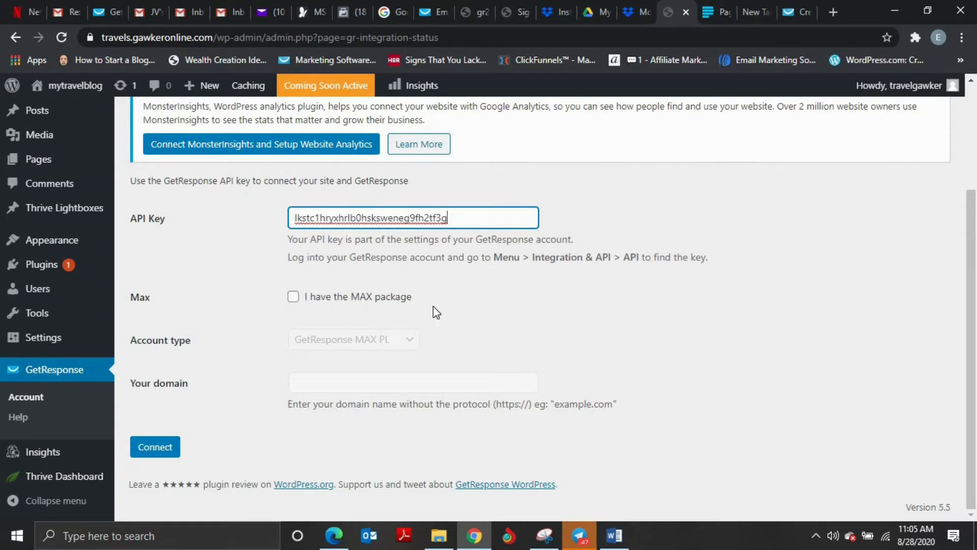
left_click(617, 310)
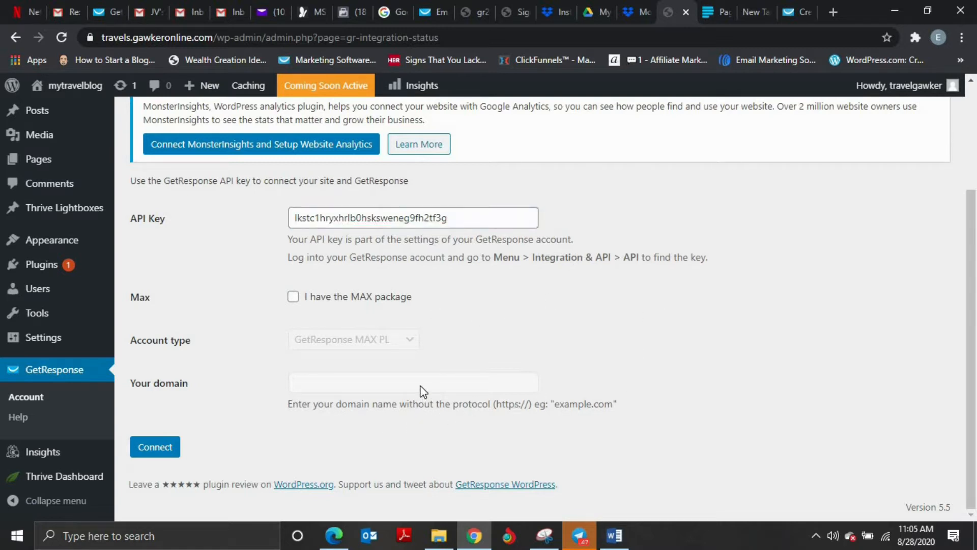
left_click(152, 447)
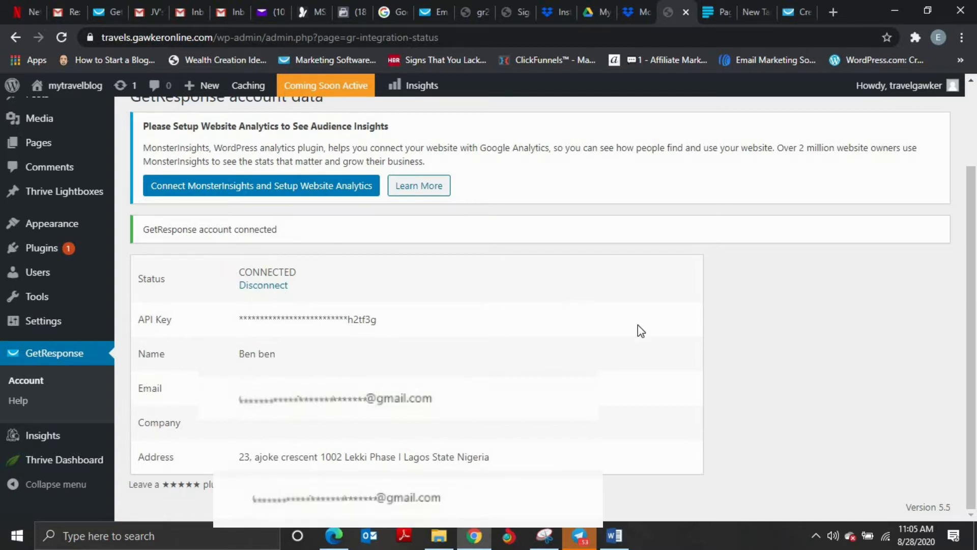
Step: Examine the GetResponse plugin's Adding Contacts settings, from the form widget instructions to the comment opt-in options
scroll(651, 328, "up", 2)
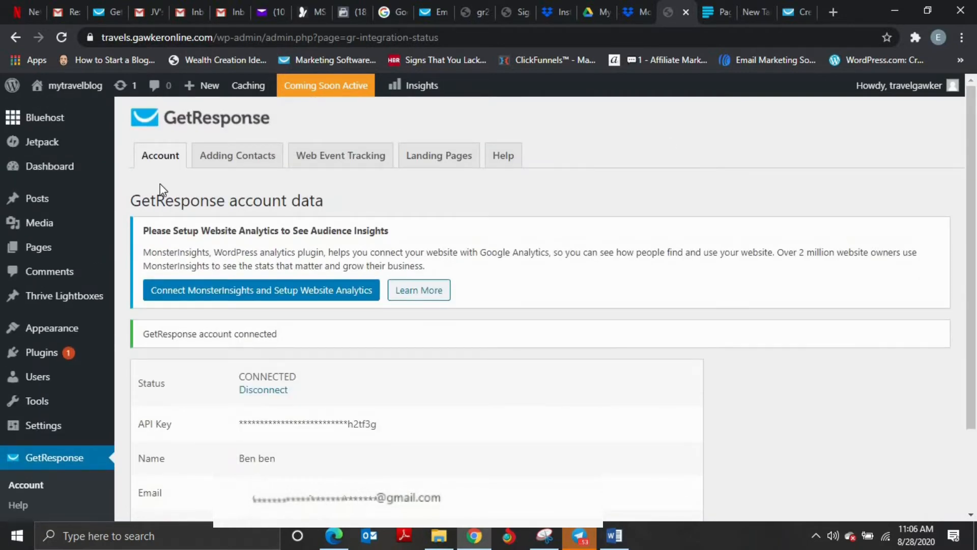
left_click(214, 160)
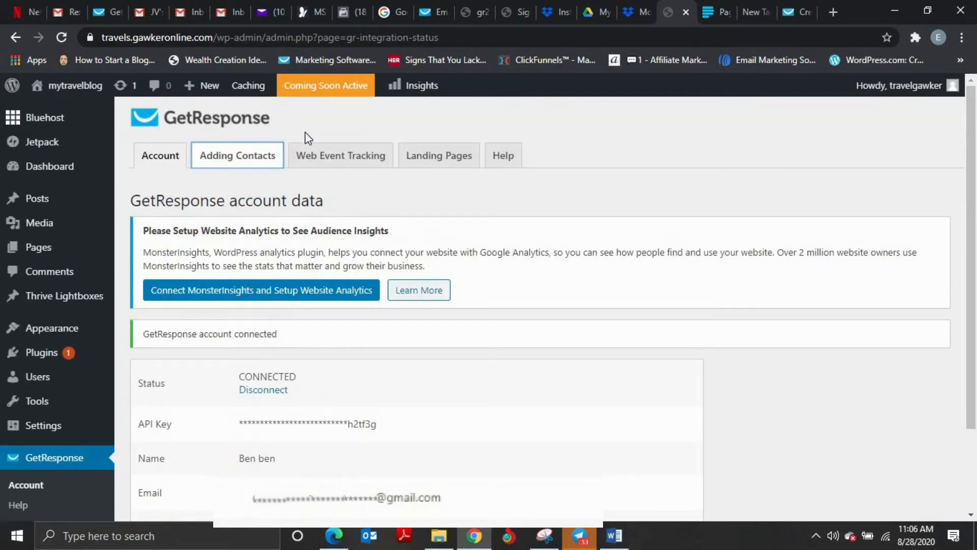
left_click(332, 163)
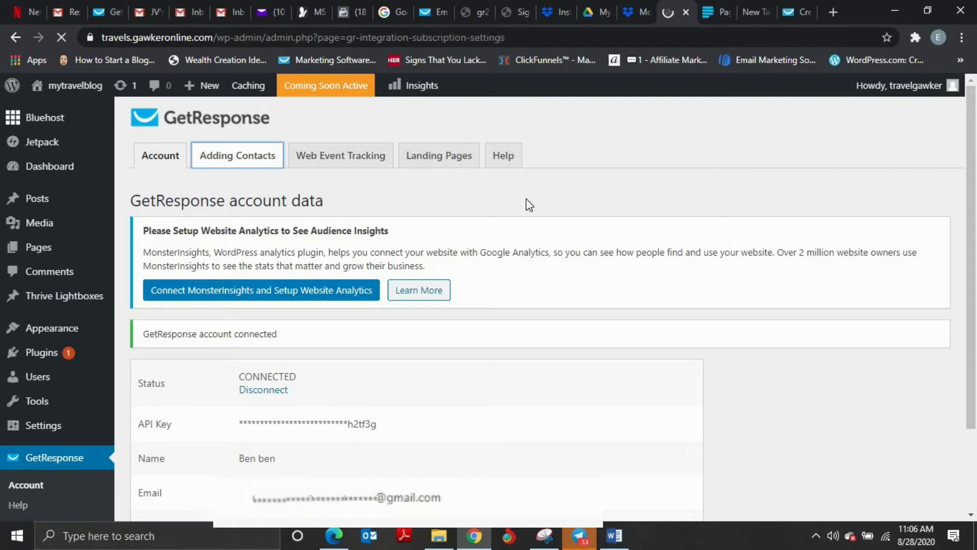
scroll(613, 231, "down", 15)
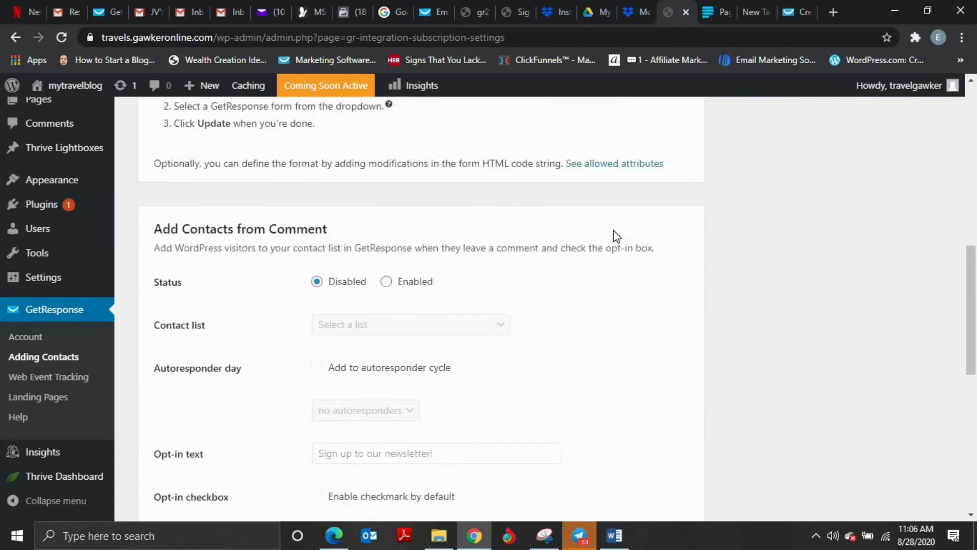
scroll(618, 234, "up", 15)
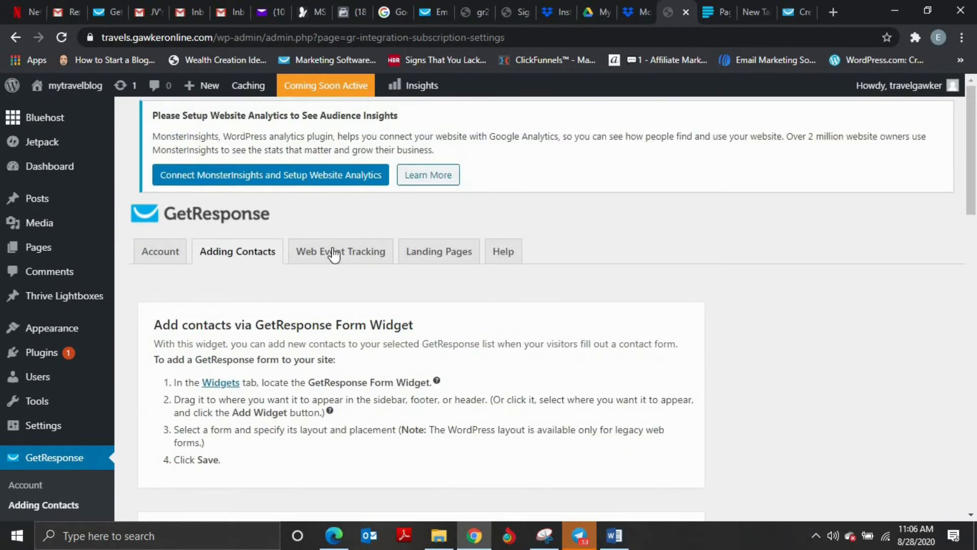
Step: Examine the plugin's Web Event Tracking option and its Landing Pages settings
left_click(333, 255)
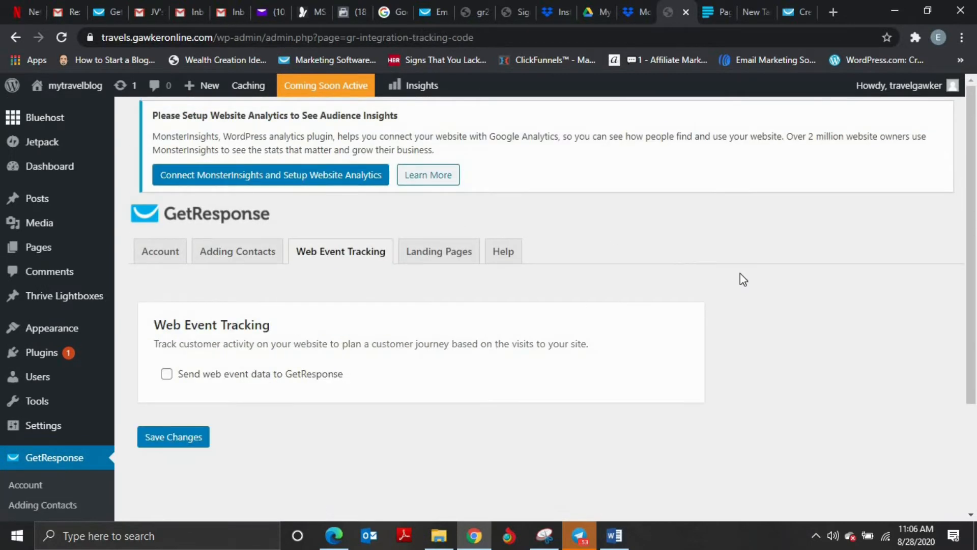
left_click(189, 382)
left_click(417, 262)
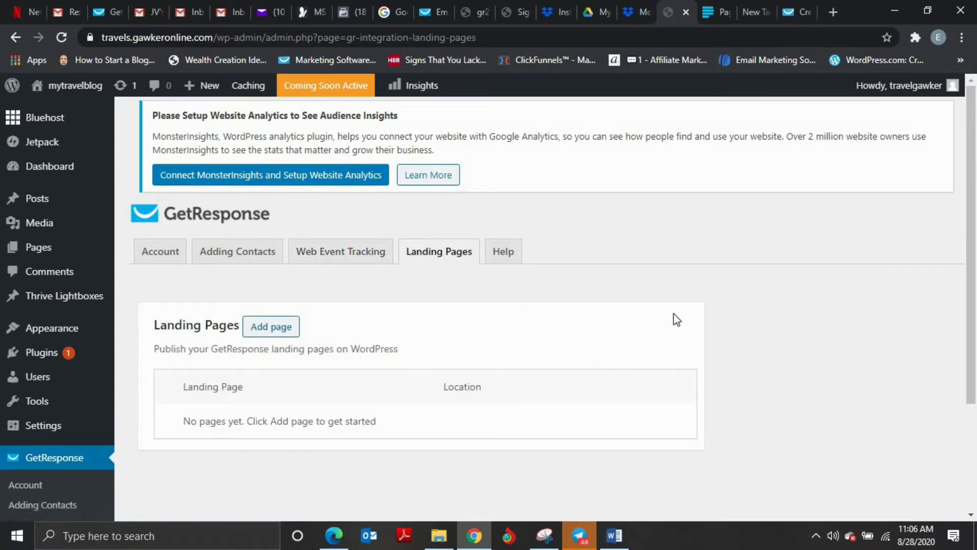
scroll(410, 451, "down", 3)
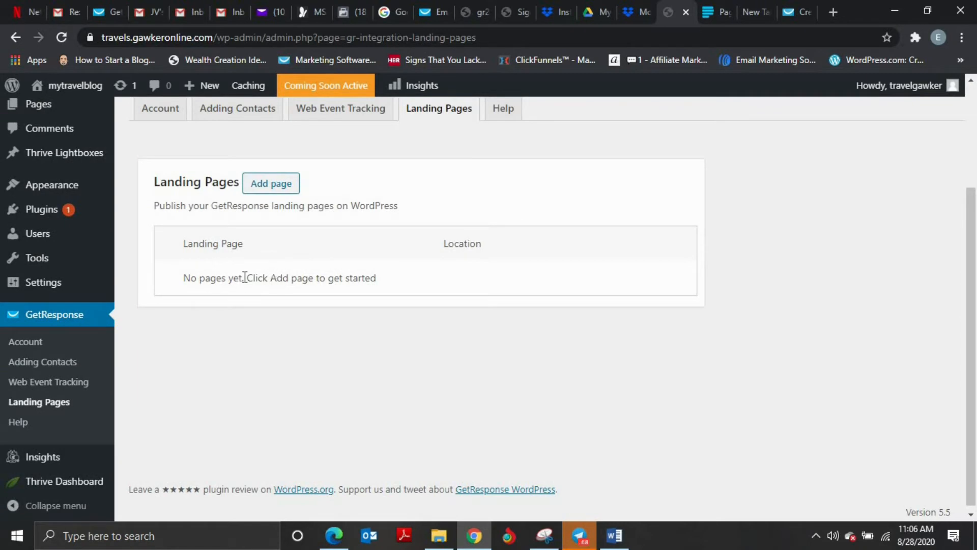
scroll(380, 299, "up", 3)
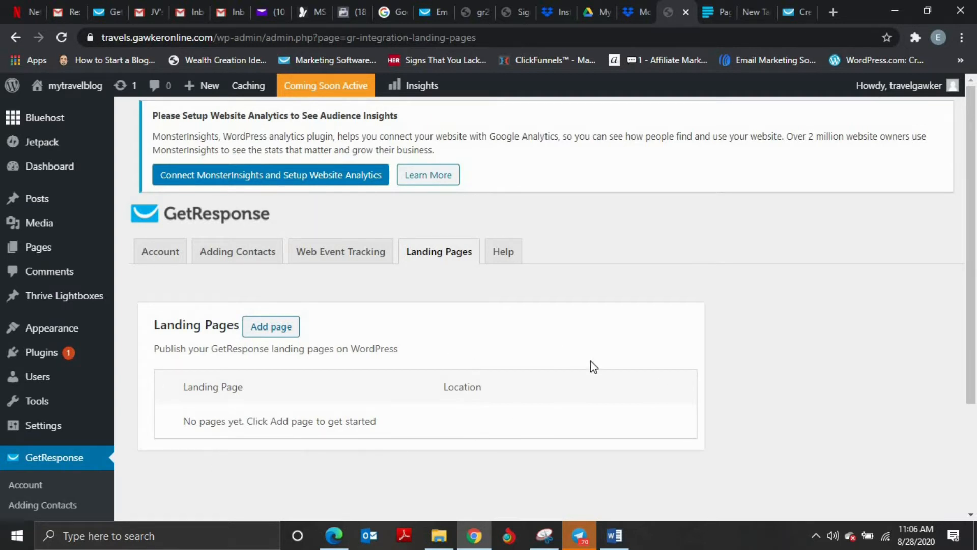
Step: Check the tool list in the GetResponse account, then return to the plugin's Landing Pages settings in WordPress
left_click(424, 11)
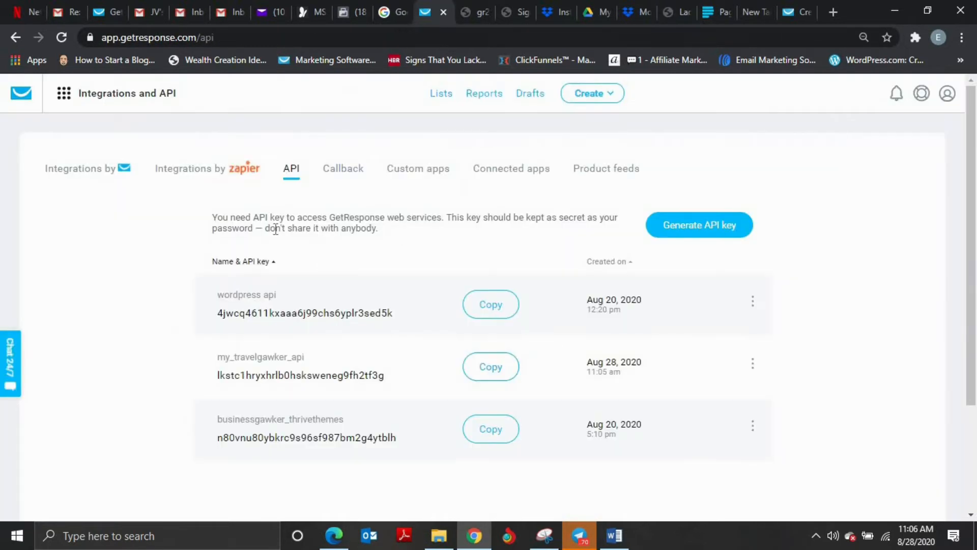
mouse_move(161, 98)
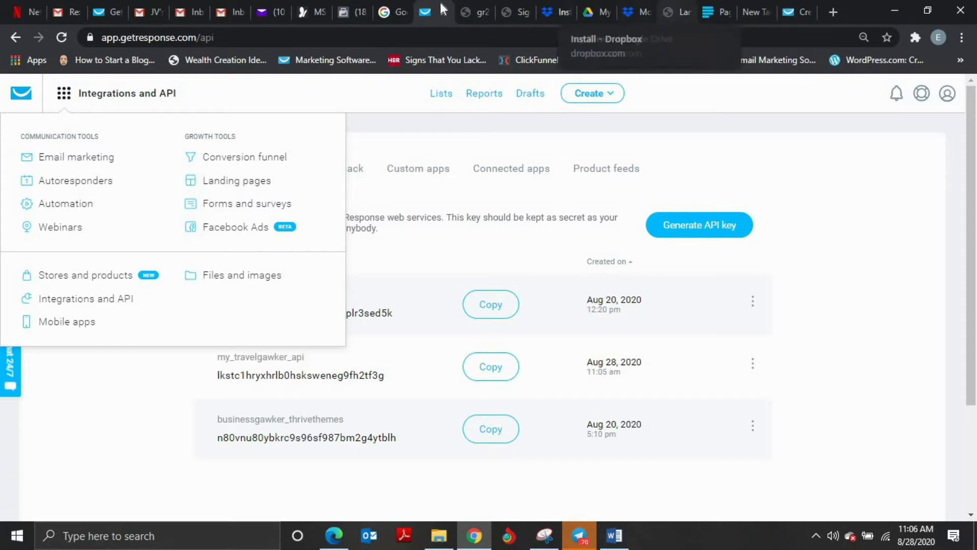
left_click(680, 12)
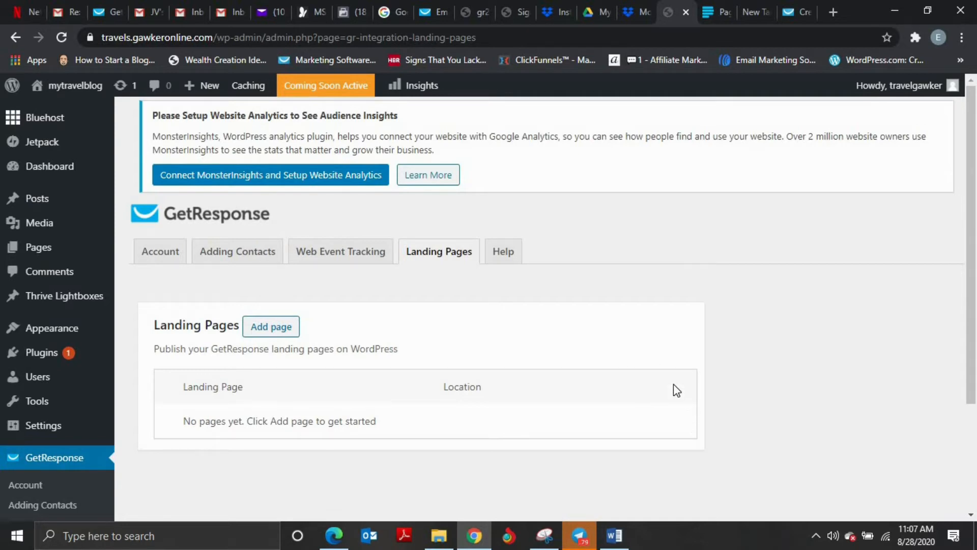
scroll(669, 382, "down", 2)
scroll(665, 369, "up", 2)
scroll(639, 319, "down", 2)
scroll(711, 256, "up", 2)
Step: Start a new WordPress page from the site's Pages list
left_click(53, 253)
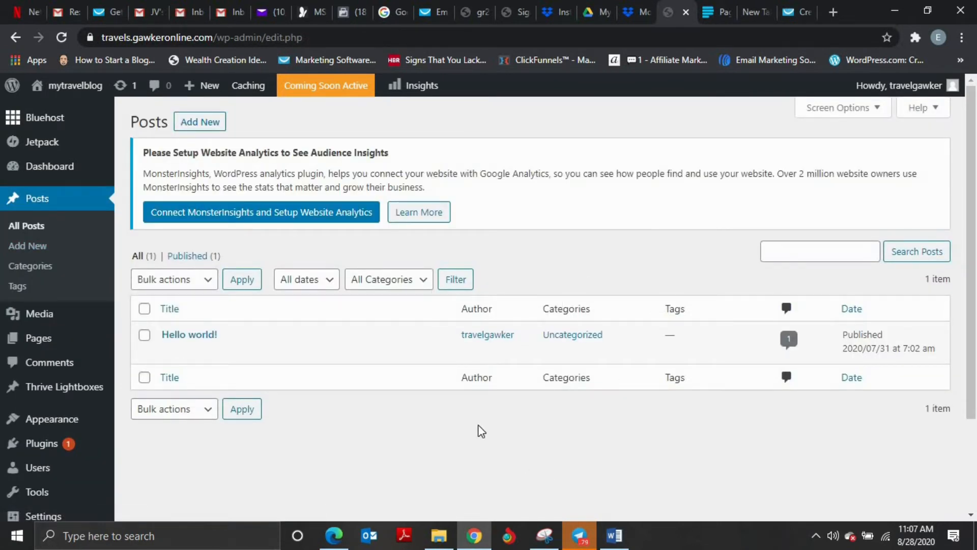
left_click(49, 344)
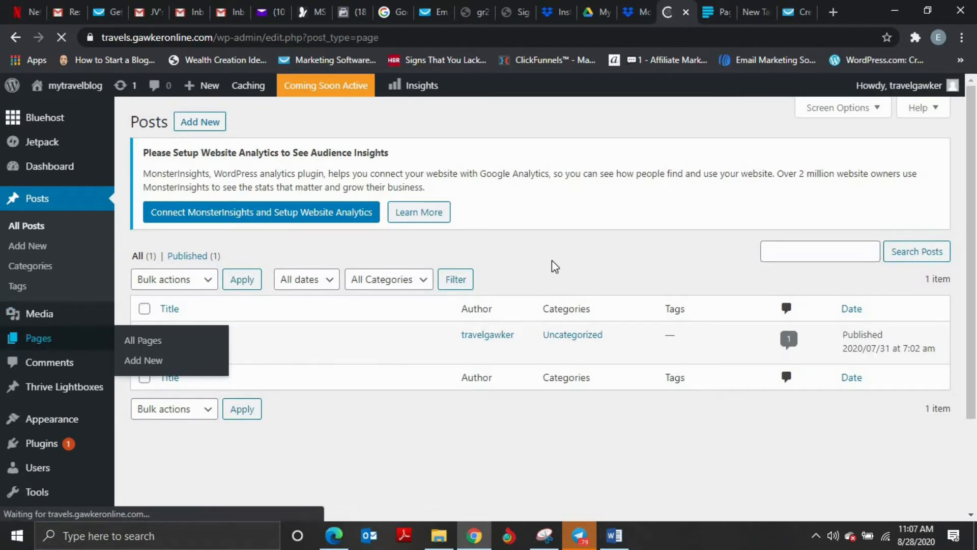
left_click(203, 122)
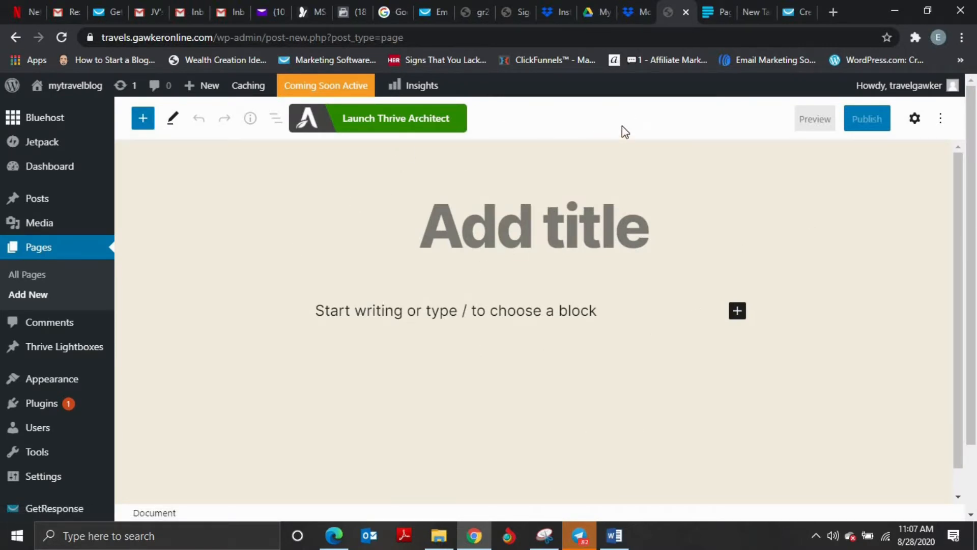
Step: Insert a GetResponse Form block into the new page, check its selectable forms, and keep my_100ways_optin_form selected
left_click(143, 118)
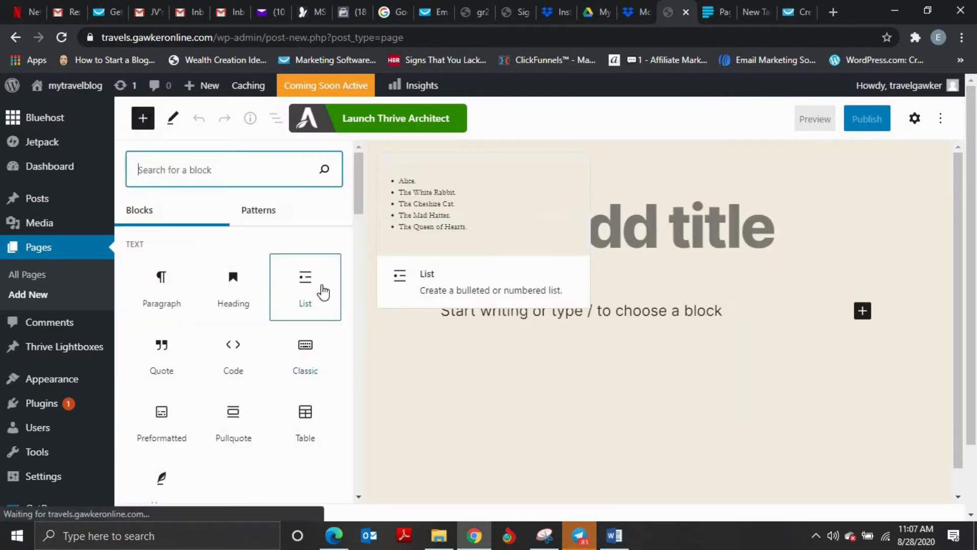
scroll(320, 290, "down", 5)
scroll(272, 313, "down", 7)
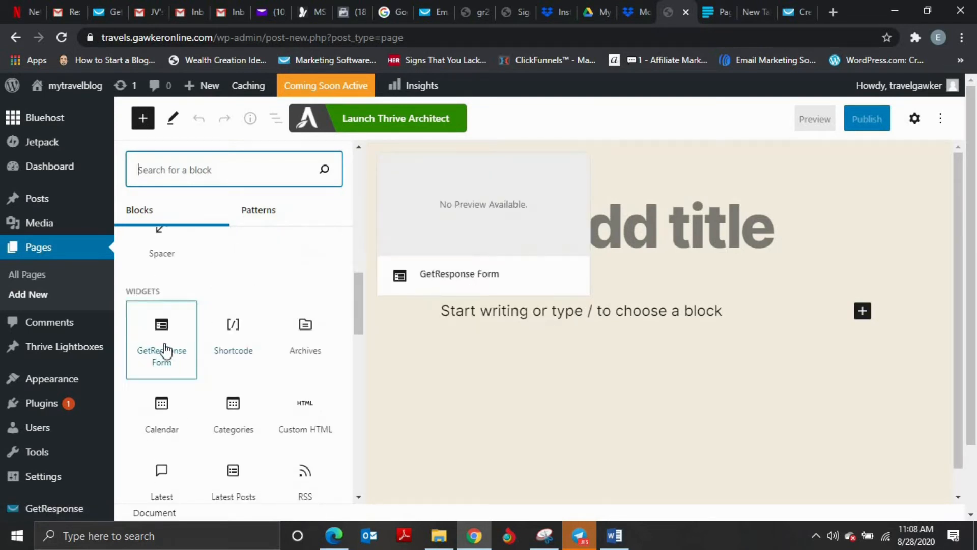
left_click(177, 359)
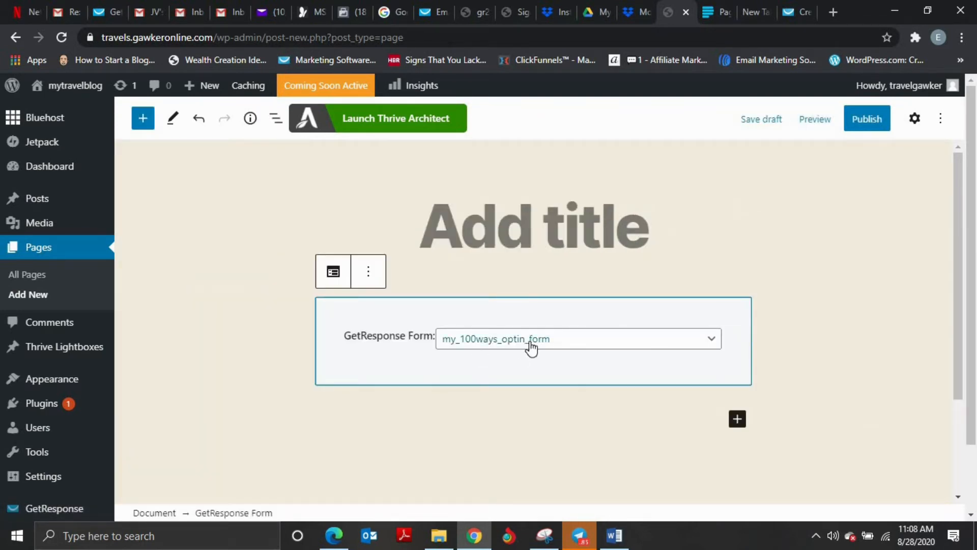
left_click(619, 345)
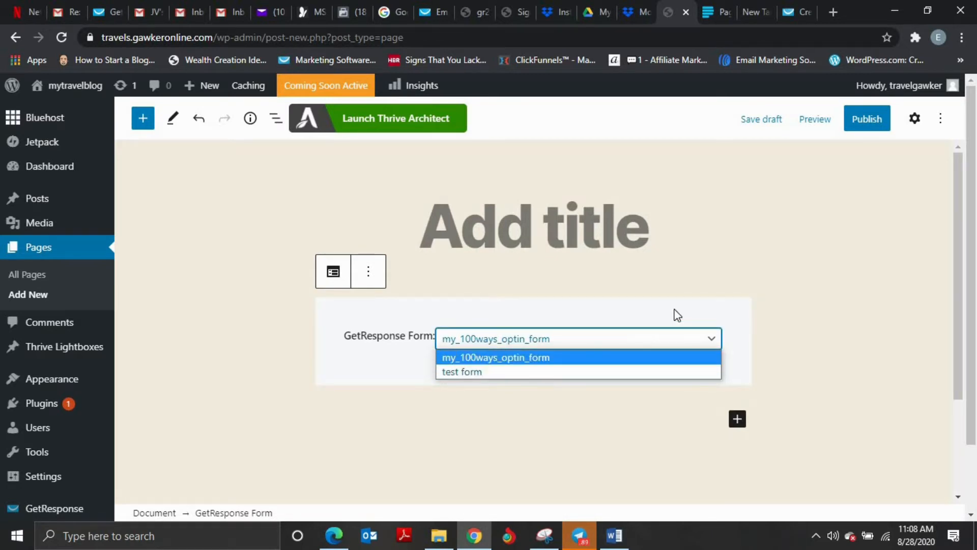
left_click(733, 379)
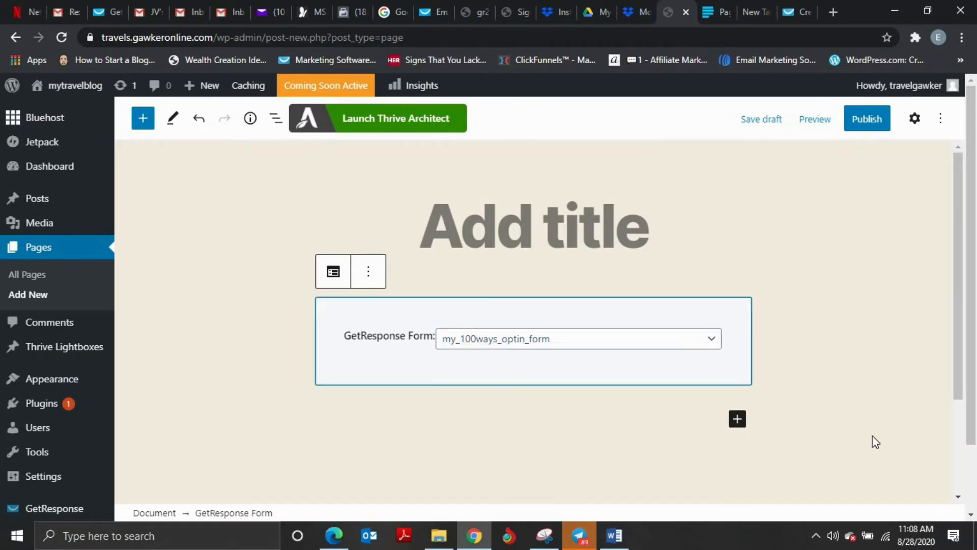
Step: Switch to the GetResponse account and start creating a new form under Forms and surveys
left_click(445, 17)
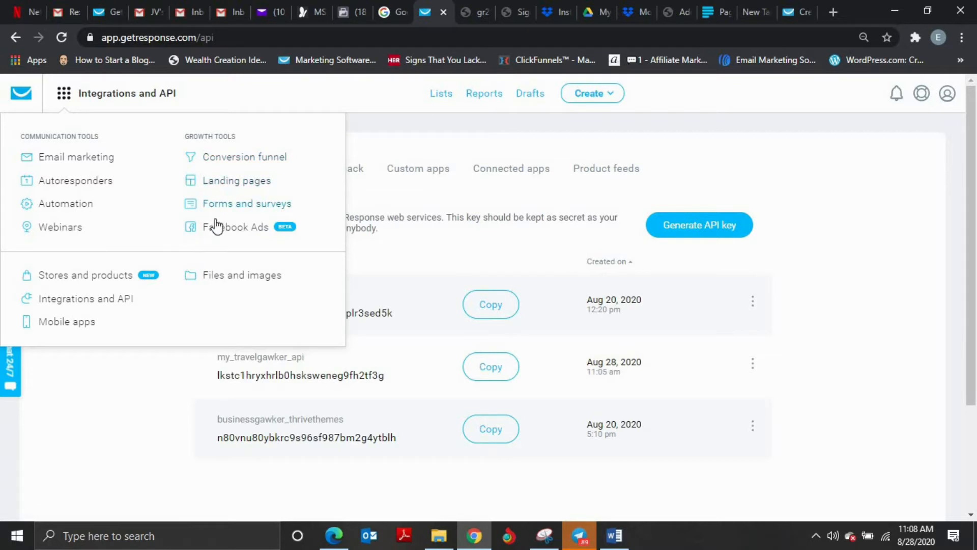
left_click(265, 204)
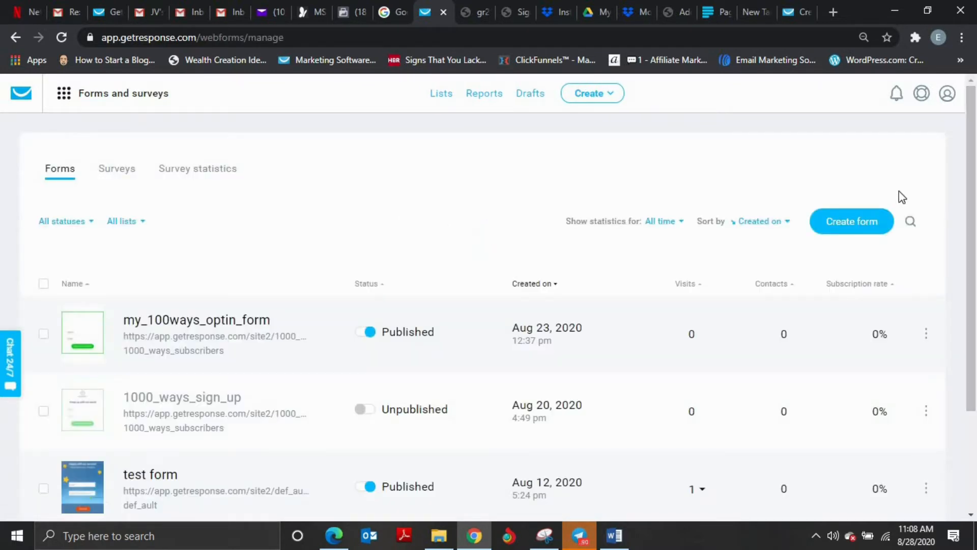
left_click(851, 223)
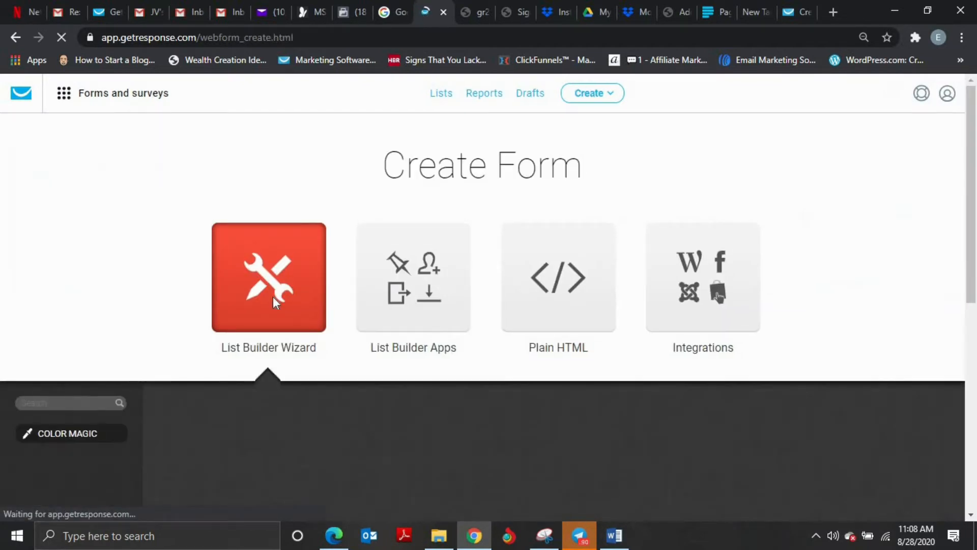
Step: Browse the List Builder Wizard templates and use the Healthy Living template for the new form
scroll(285, 256, "down", 1)
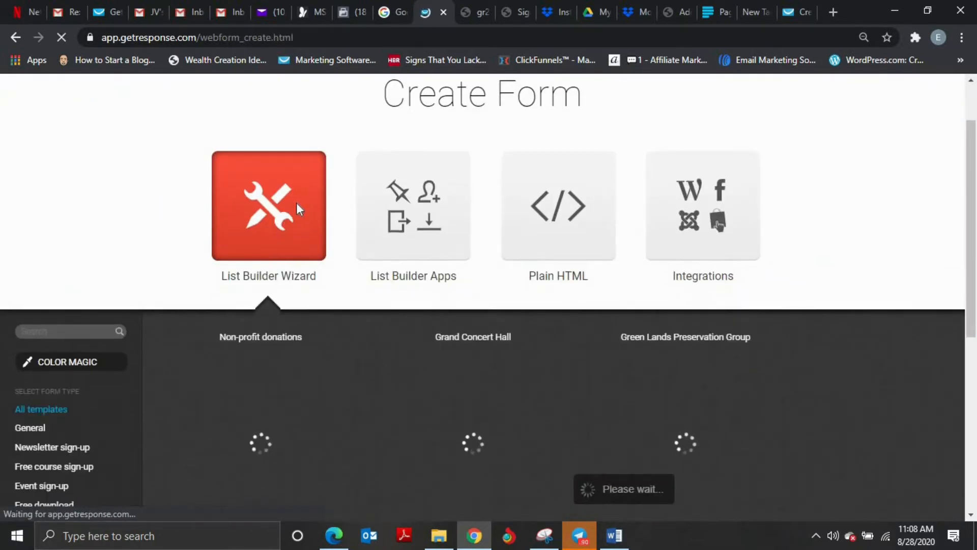
scroll(356, 229, "down", 1)
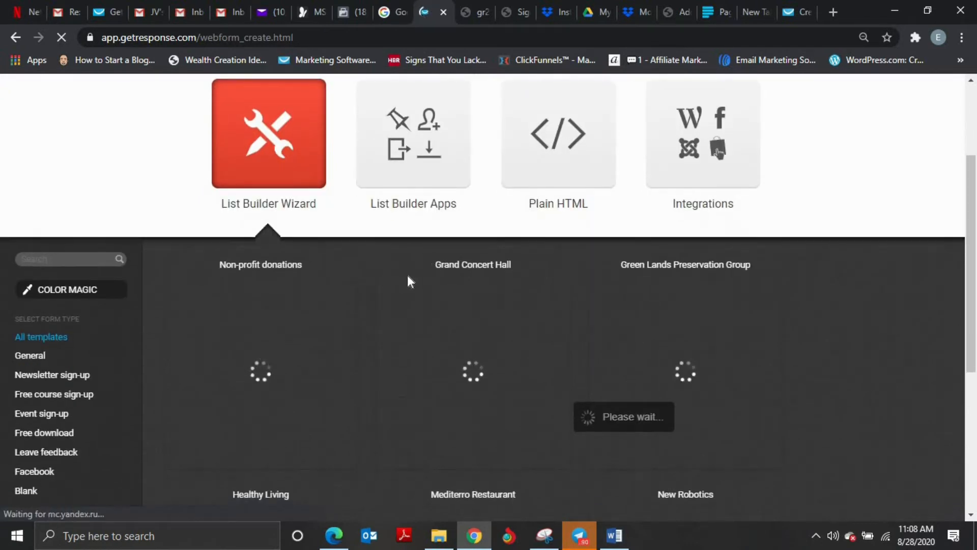
scroll(387, 264, "down", 2)
scroll(330, 254, "up", 2)
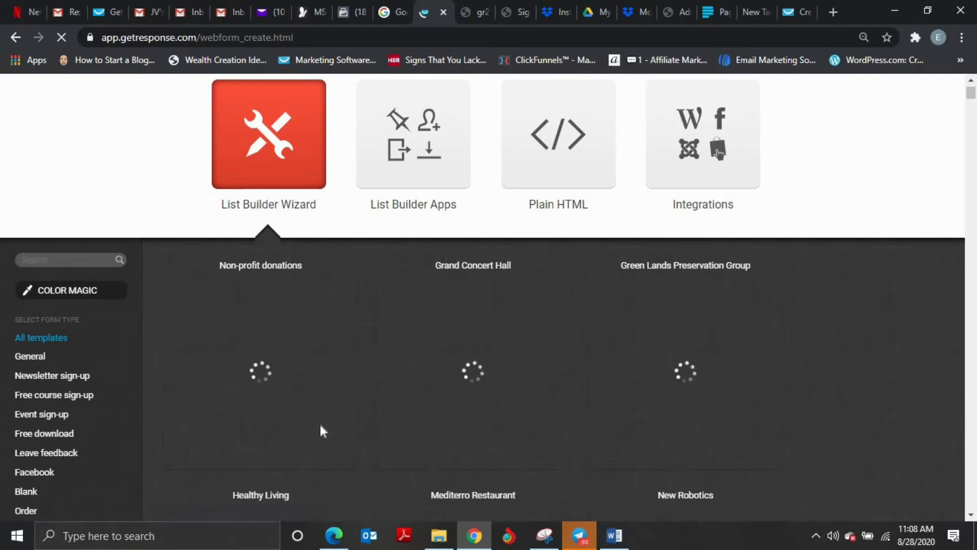
scroll(285, 412, "down", 1)
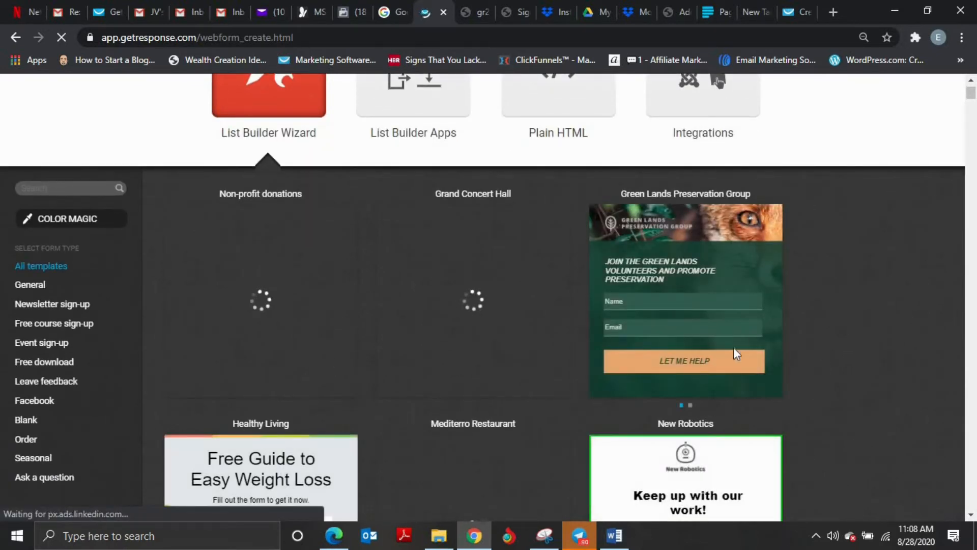
scroll(633, 404, "down", 3)
scroll(630, 398, "up", 1)
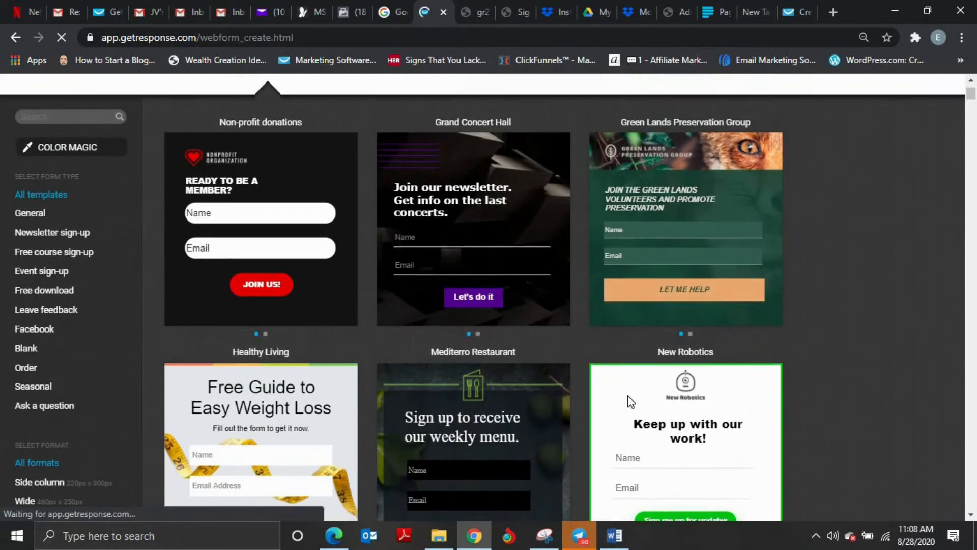
scroll(629, 405, "down", 1)
scroll(628, 405, "down", 2)
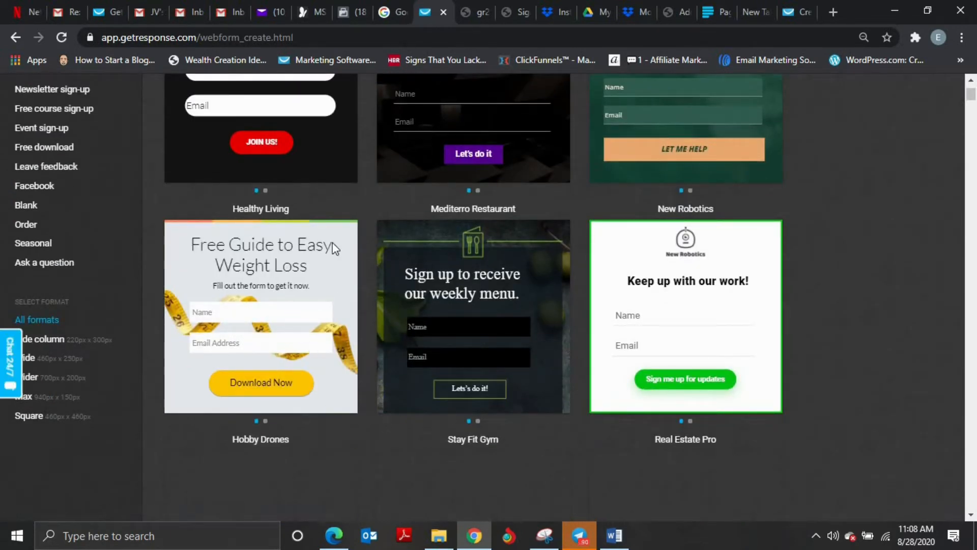
scroll(390, 211, "up", 4)
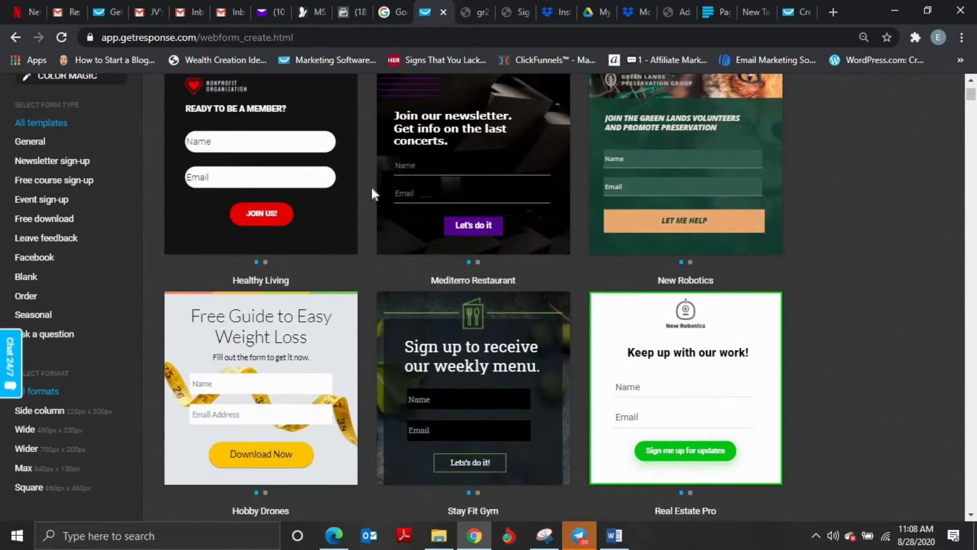
scroll(371, 188, "down", 4)
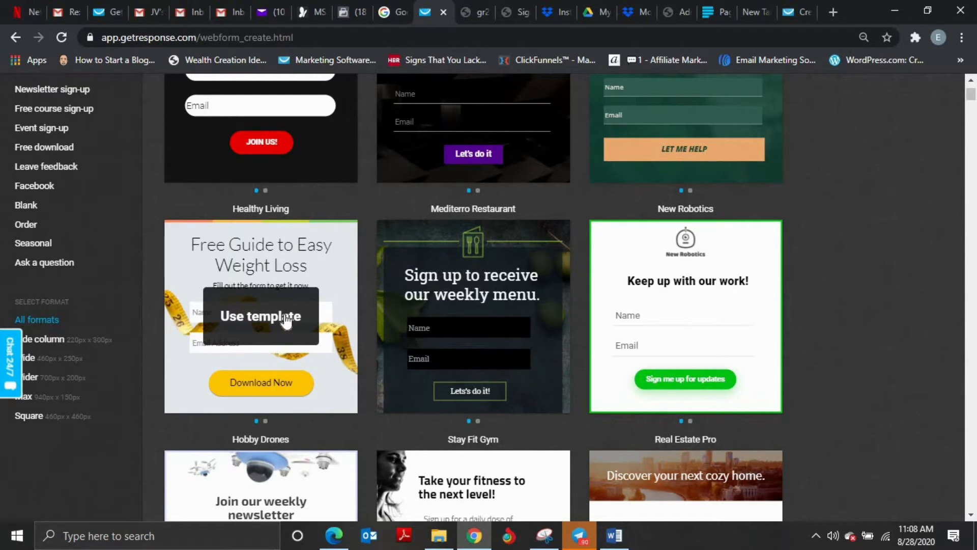
left_click(263, 318)
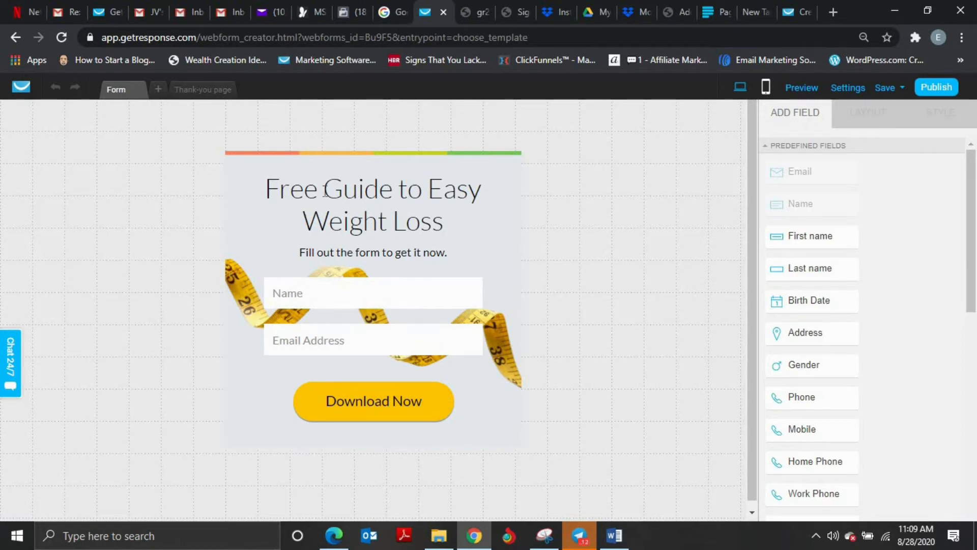
Step: Examine the form's heading style options and the predefined, custom, consent and static elements that can be added
left_click(458, 228)
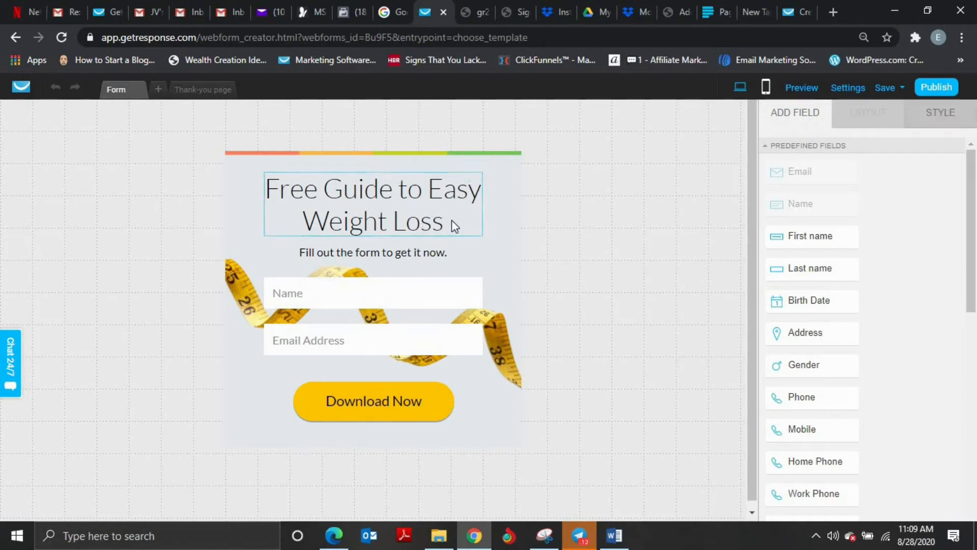
left_click(445, 222)
key("ctrl+a")
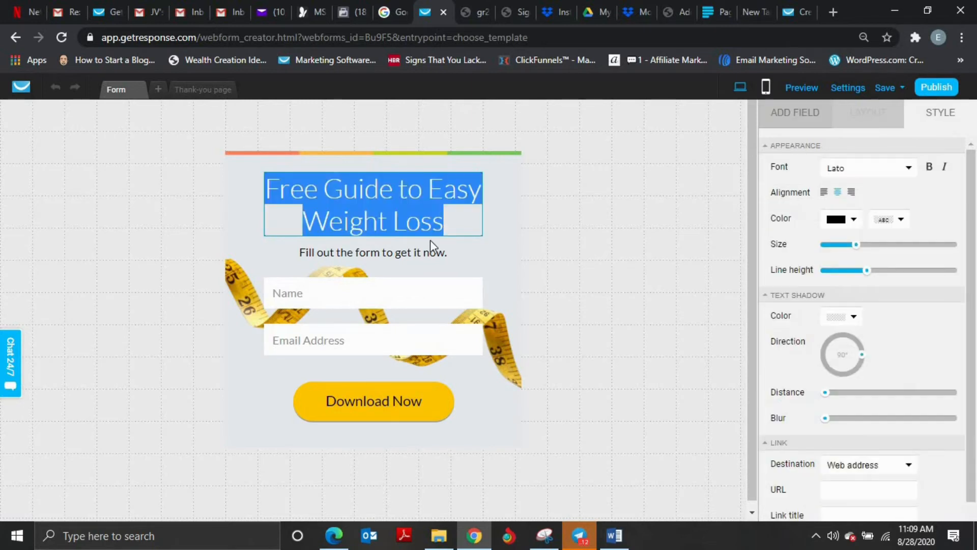
left_click(426, 269)
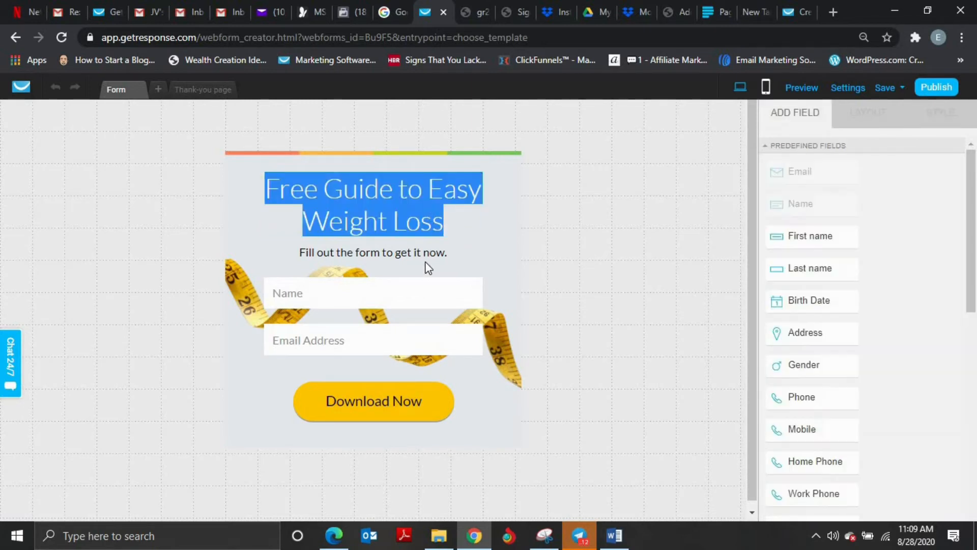
left_click(431, 252)
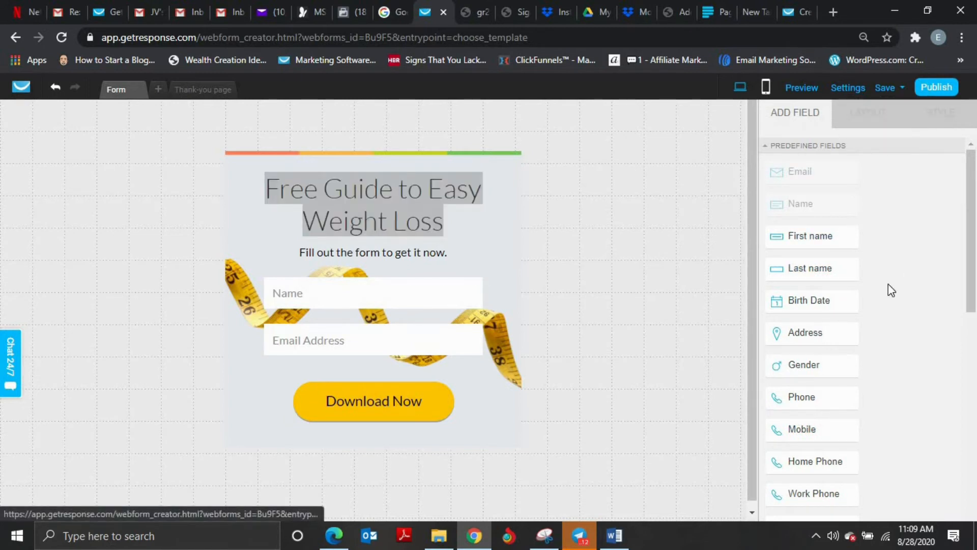
scroll(824, 295, "down", 8)
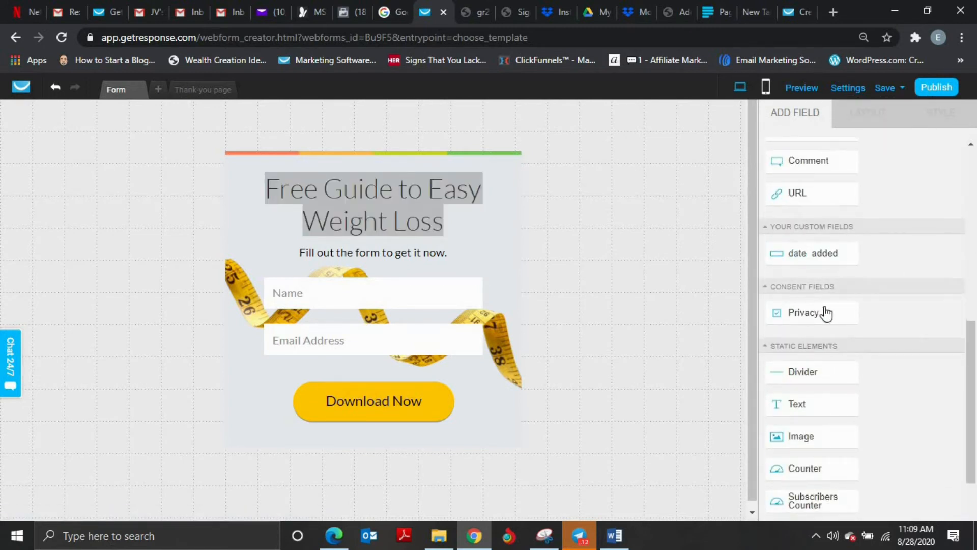
scroll(872, 308, "down", 1)
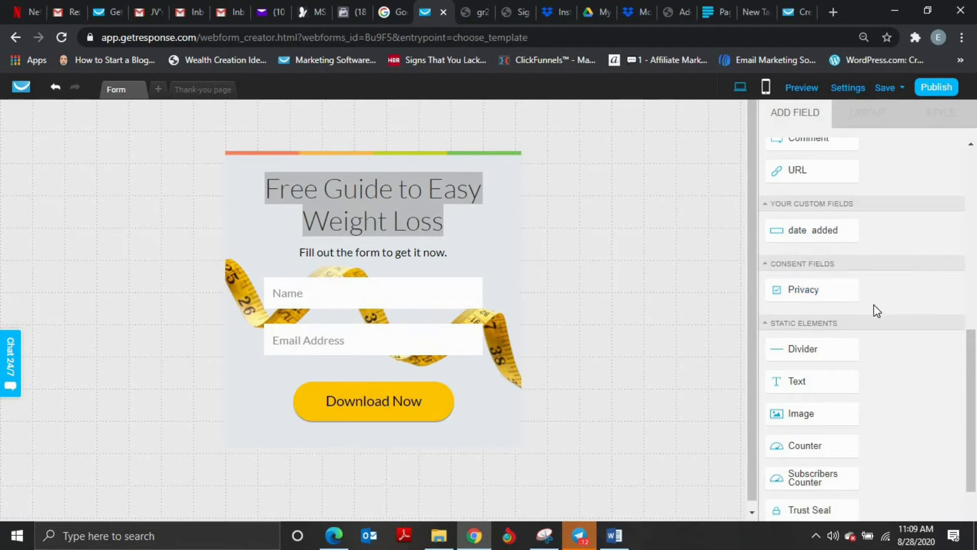
scroll(873, 330, "down", 3)
scroll(865, 201, "up", 6)
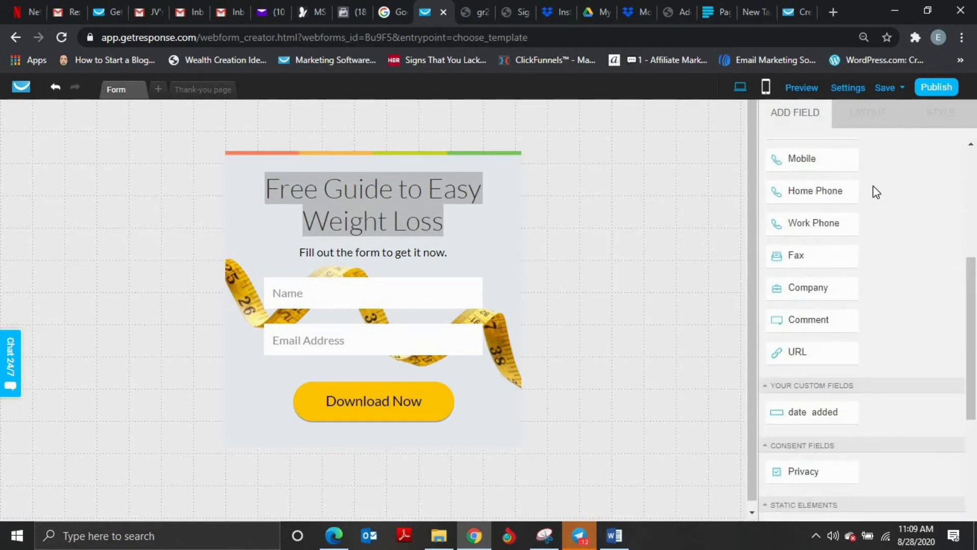
scroll(875, 192, "up", 3)
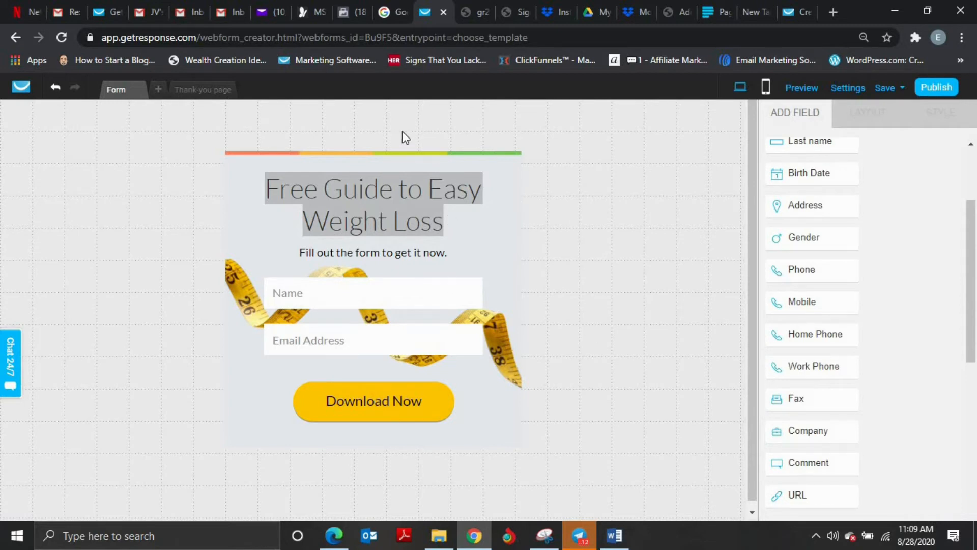
Step: Open the form's settings and name the form "travel gawker form"
left_click(848, 88)
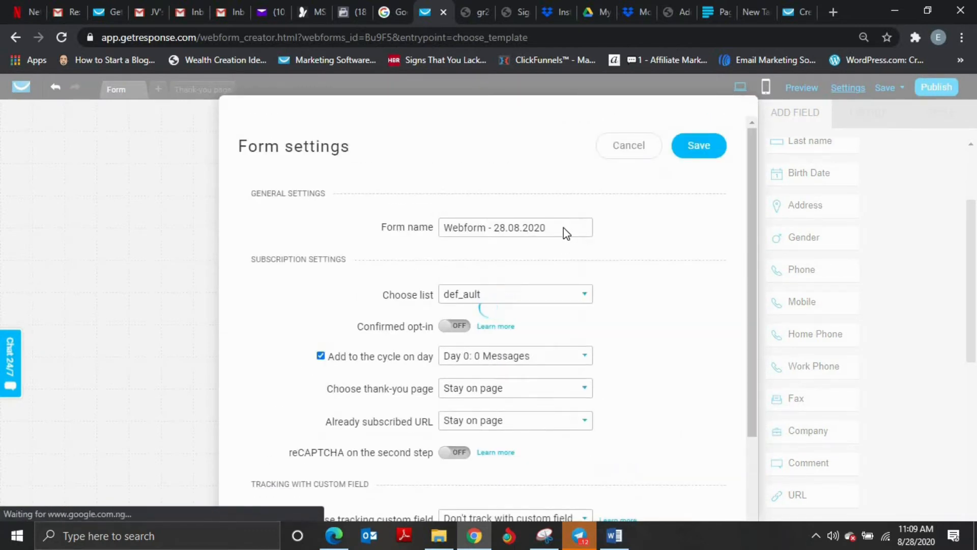
left_click_drag(563, 209, 413, 217)
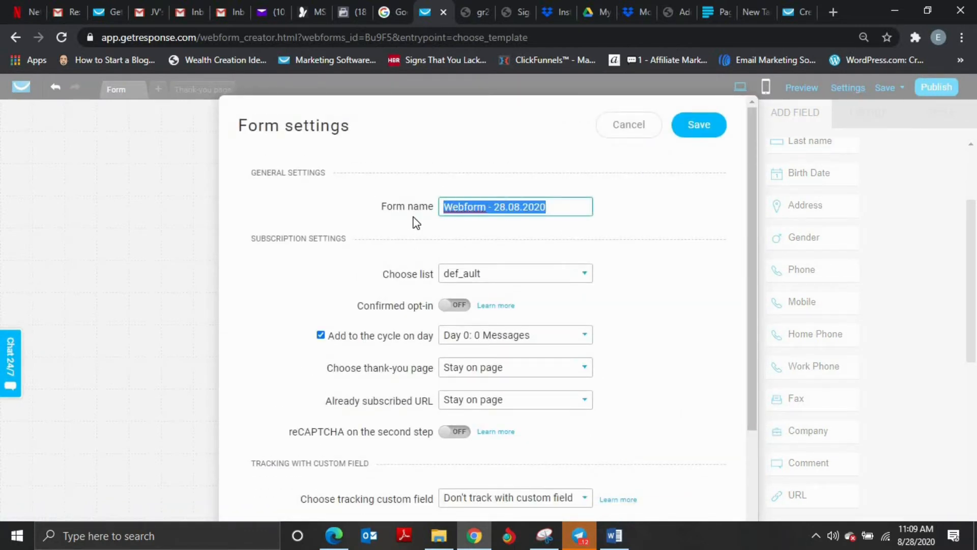
type("ta")
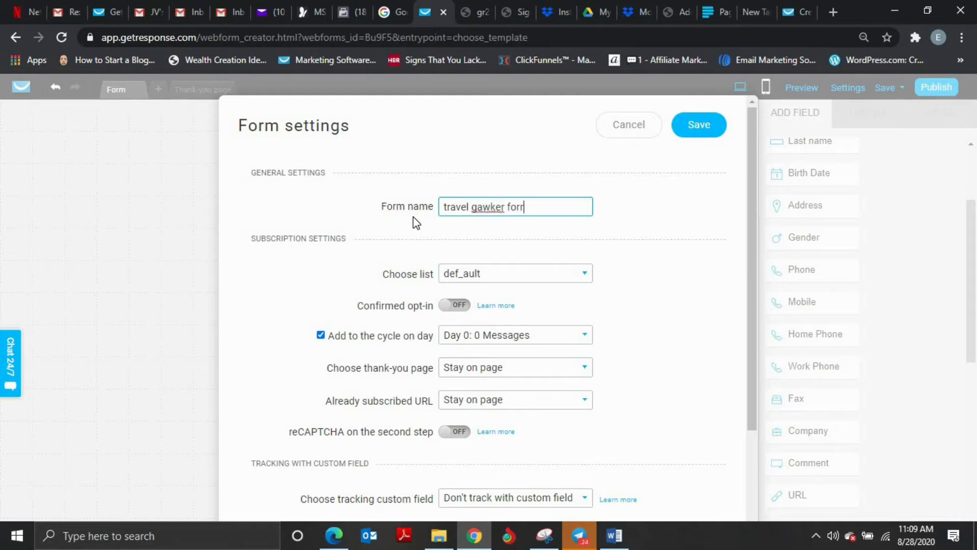
Step: Set the form's subscription list to my_travelgawker_list and leave confirmed opt-in off after trying its toggle
left_click(541, 273)
left_click_drag(588, 349, 583, 400)
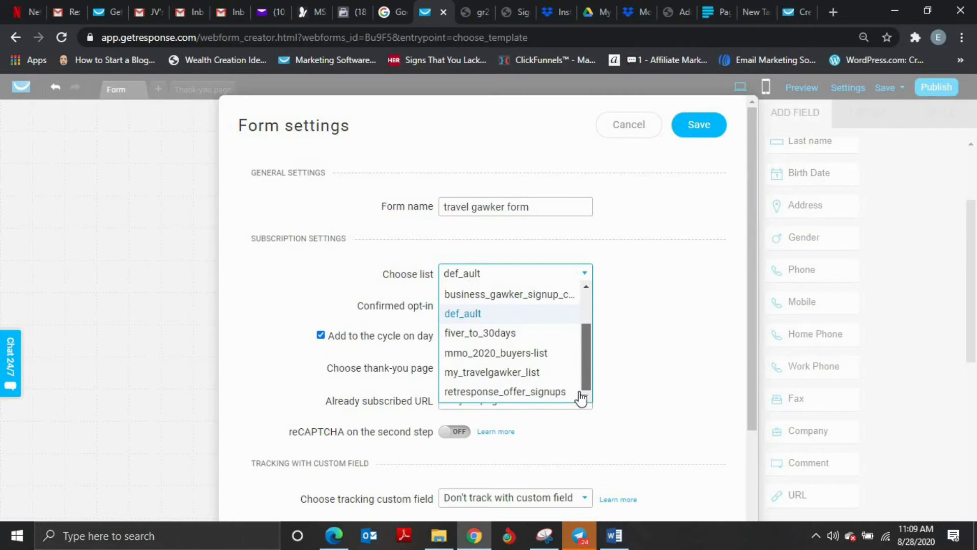
left_click(552, 372)
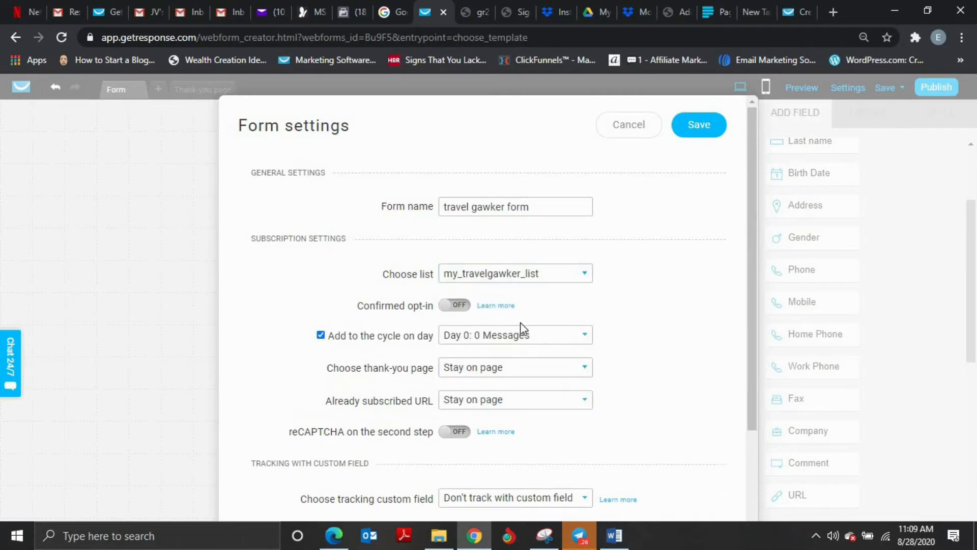
left_click(452, 306)
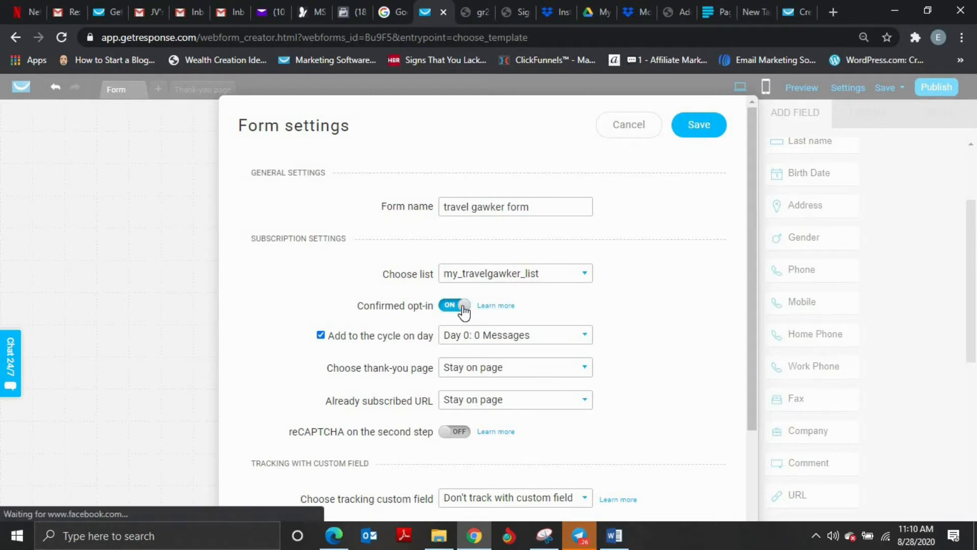
left_click(460, 308)
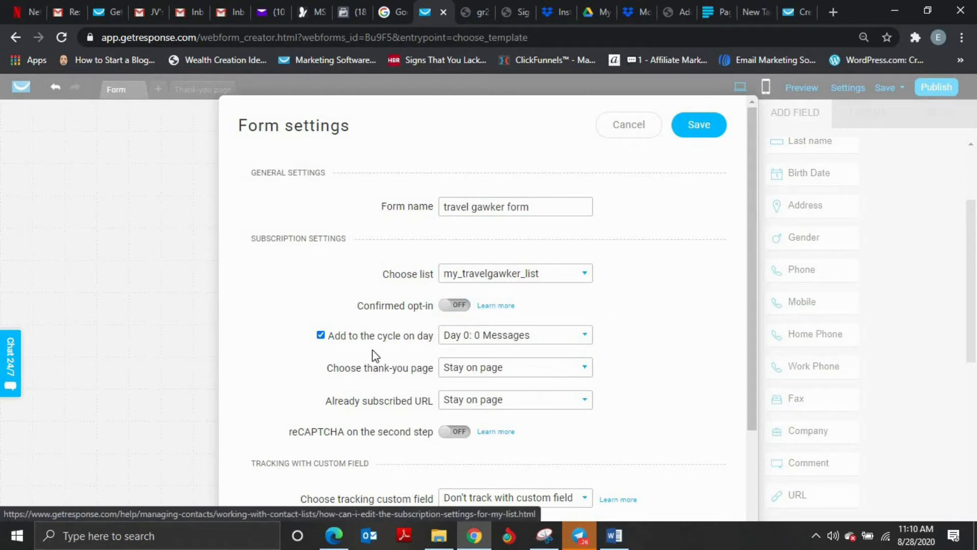
Step: Keep subscribers added to the cycle on day 0 and set the form's thank-you page to Custom
left_click(515, 337)
left_click(479, 350)
scroll(655, 402, "down", 2)
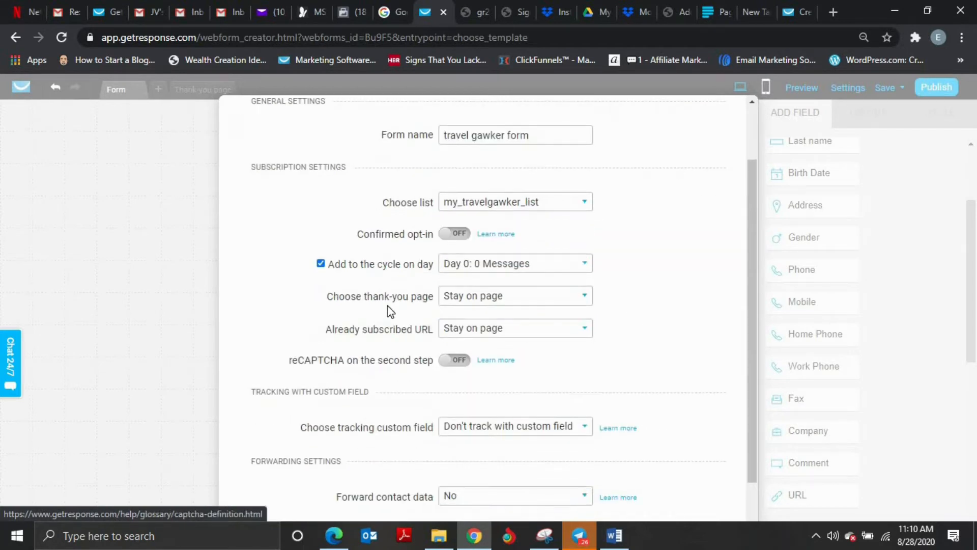
left_click(492, 303)
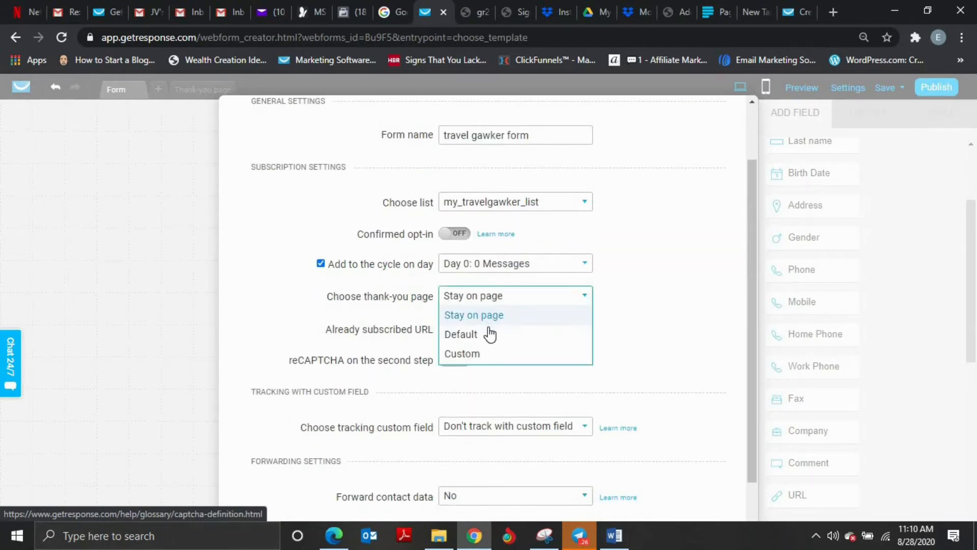
left_click(482, 355)
left_click(521, 330)
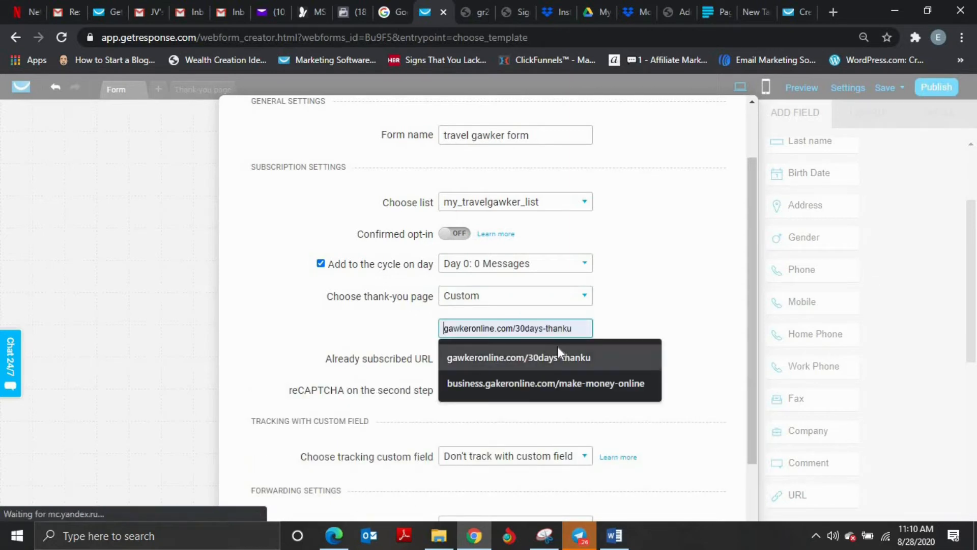
left_click(683, 323)
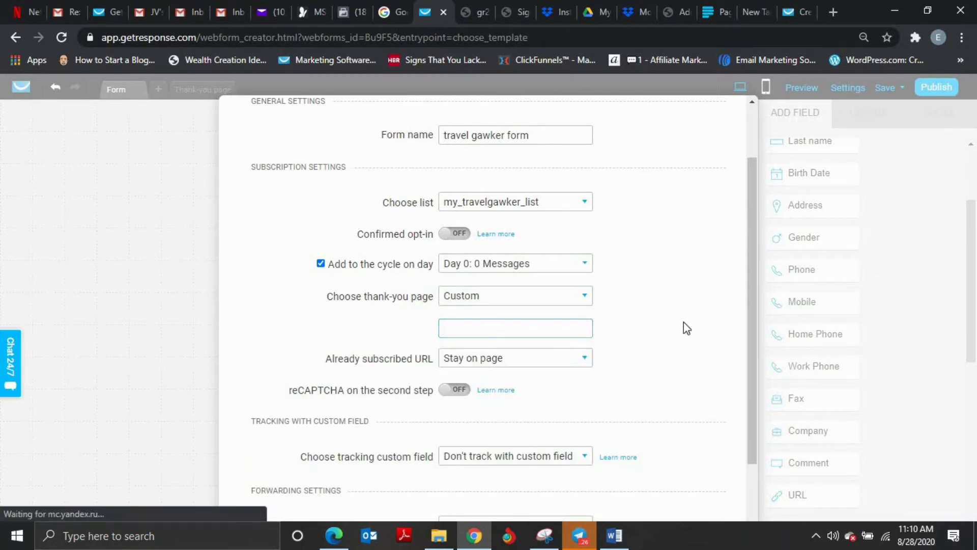
Step: Enter gawkeronline.com/30days-thanku as the custom thank-you page URL and save the form settings
scroll(656, 383, "down", 2)
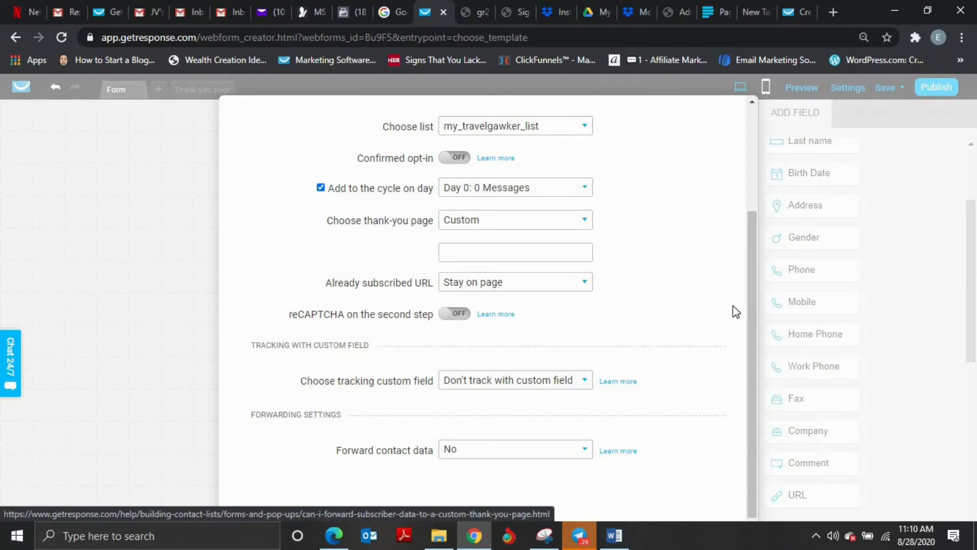
scroll(734, 309, "up", 3)
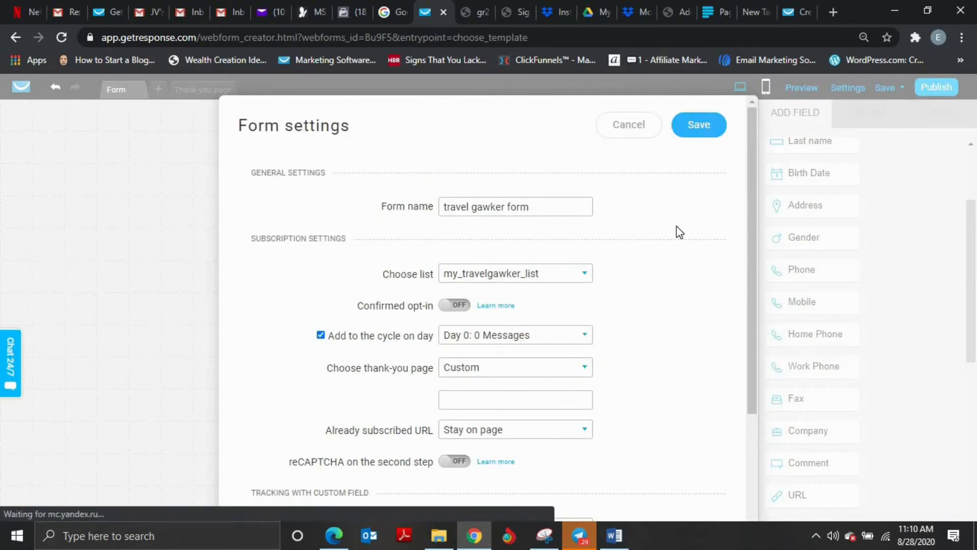
left_click(476, 399)
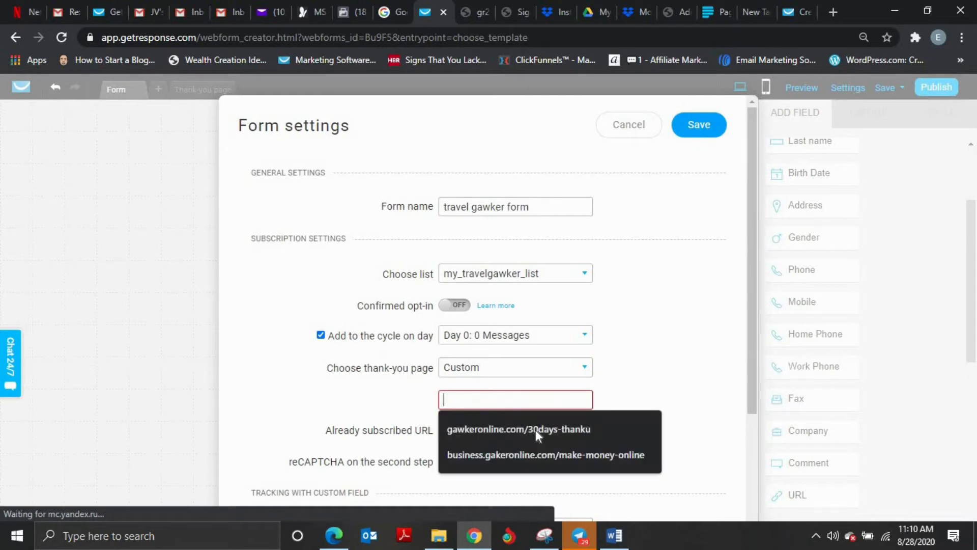
left_click(603, 433)
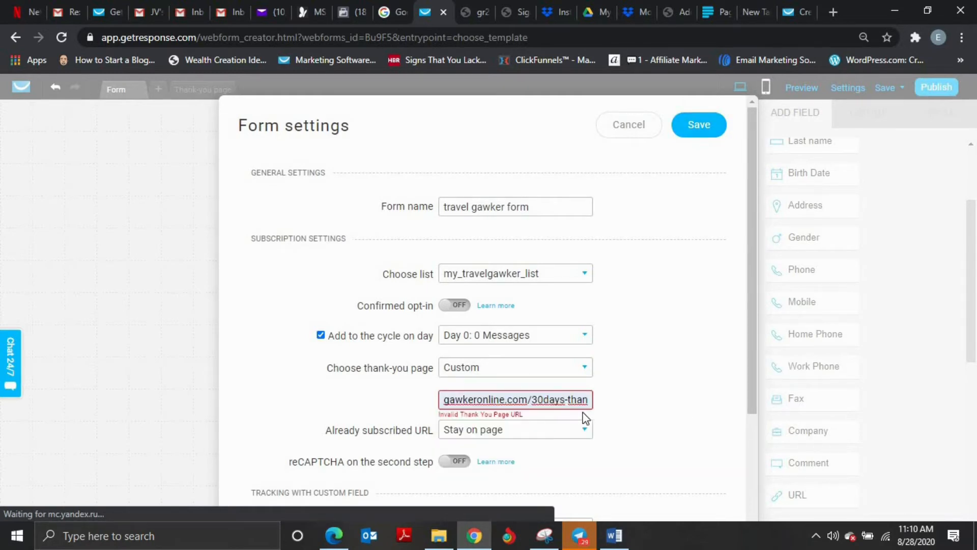
left_click(702, 125)
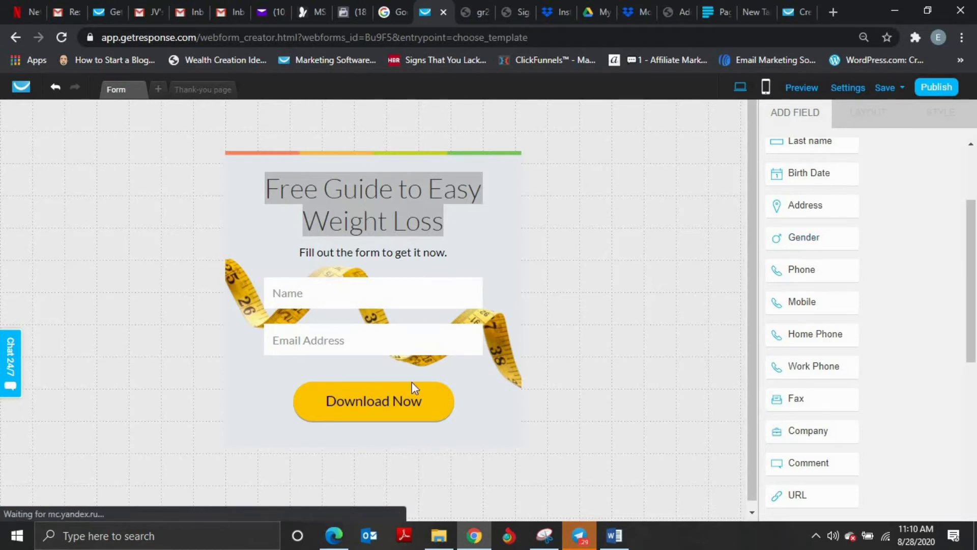
Step: Publish the travel gawker form and go to the form list
left_click(925, 89)
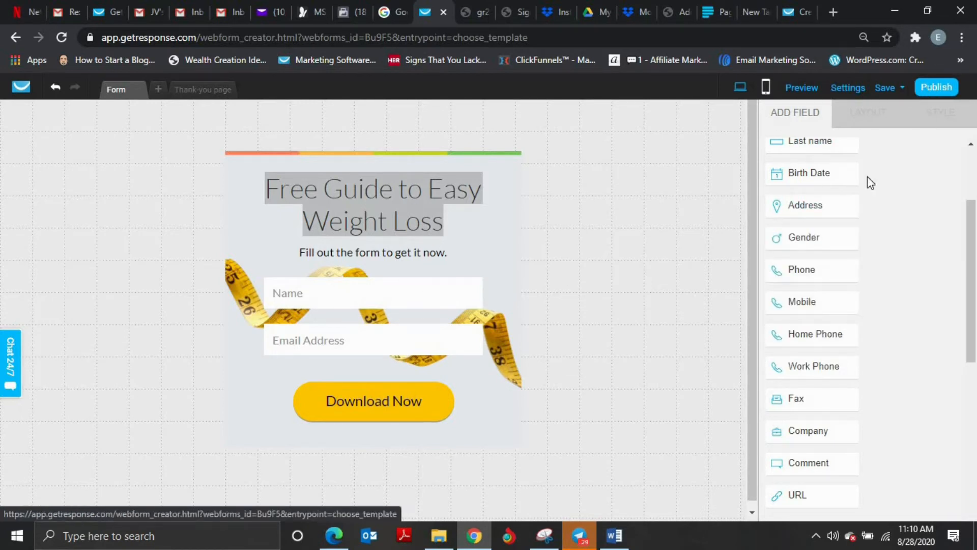
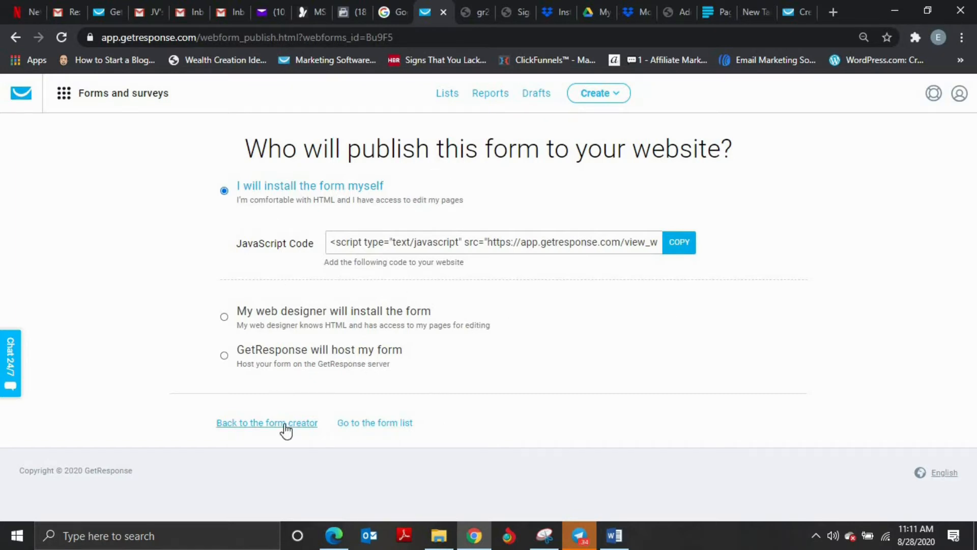
left_click(385, 428)
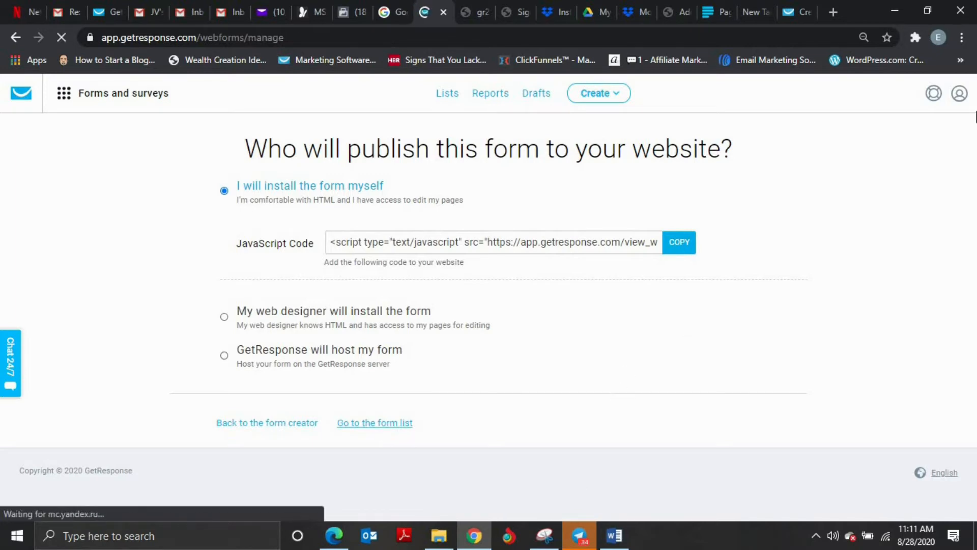
Step: Switch to the WordPress page editor, reload the new page and insert a GetResponse Form block
left_click(672, 13)
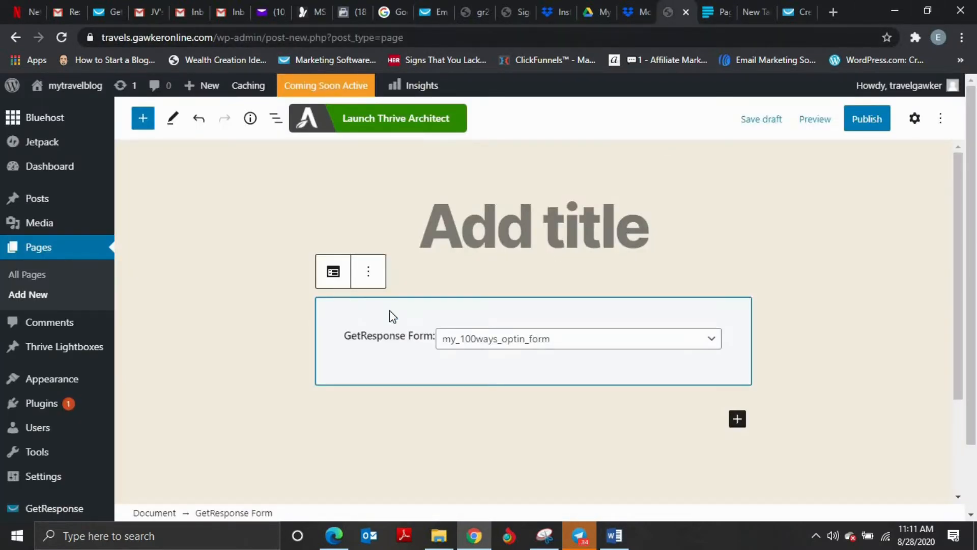
left_click(62, 37)
key("Return")
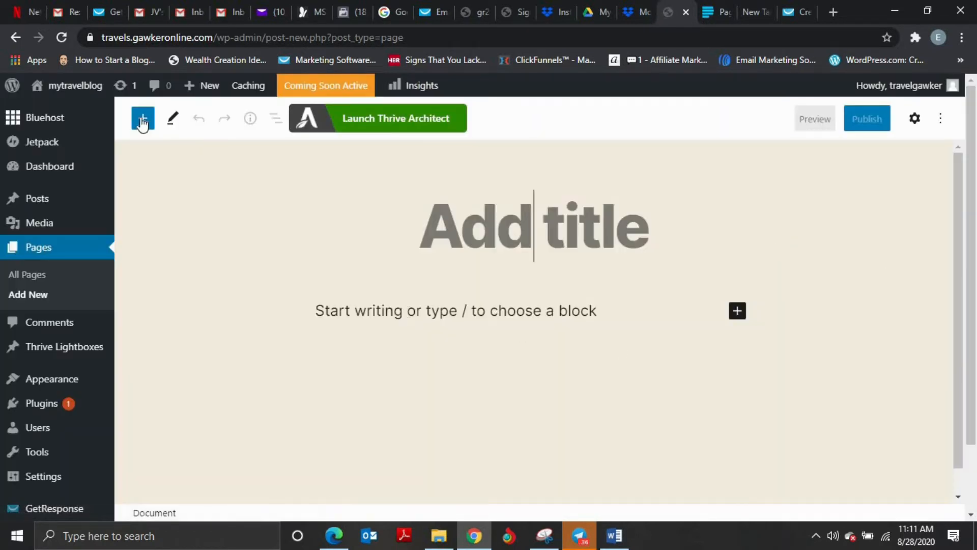
left_click(142, 118)
scroll(269, 324, "down", 5)
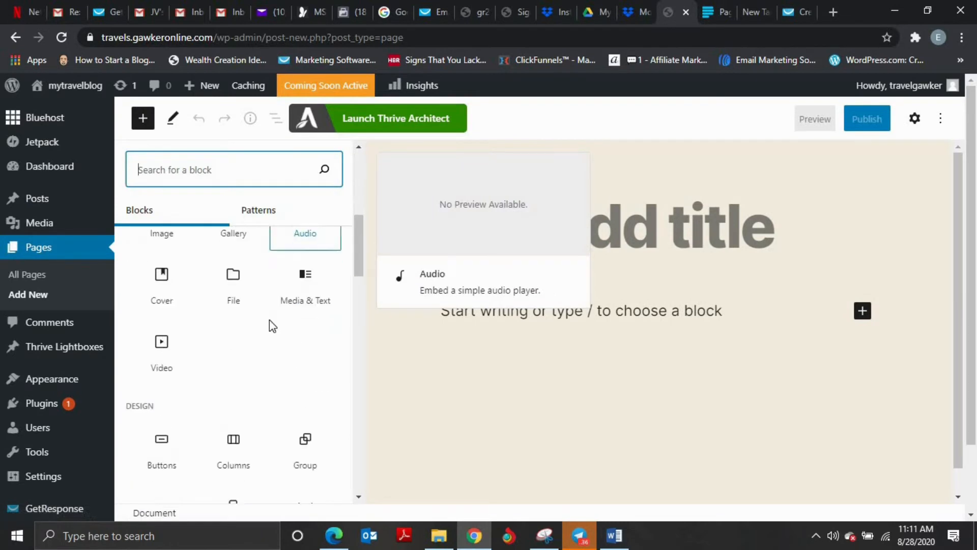
scroll(268, 323, "down", 5)
left_click(161, 260)
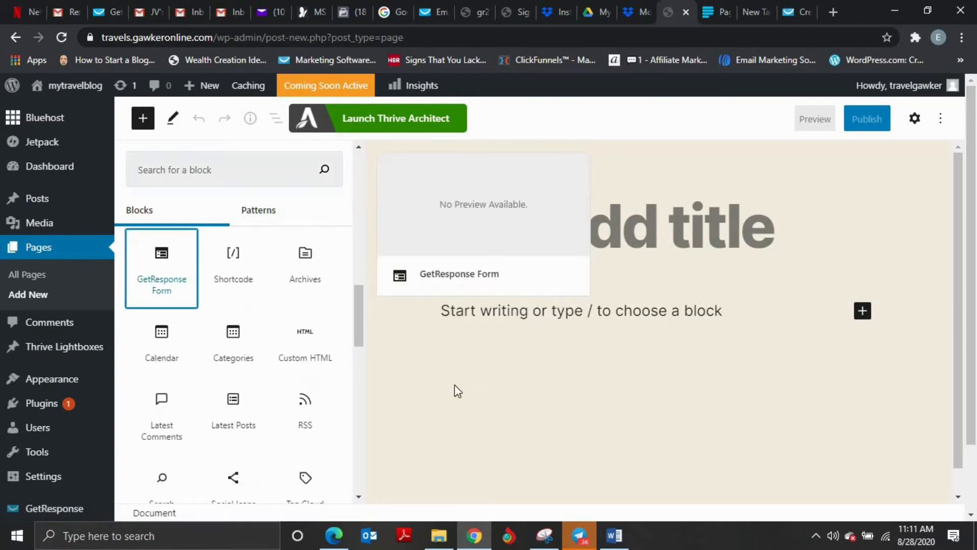
Step: Set the GetResponse Form block to use the travel gawker form
left_click(713, 340)
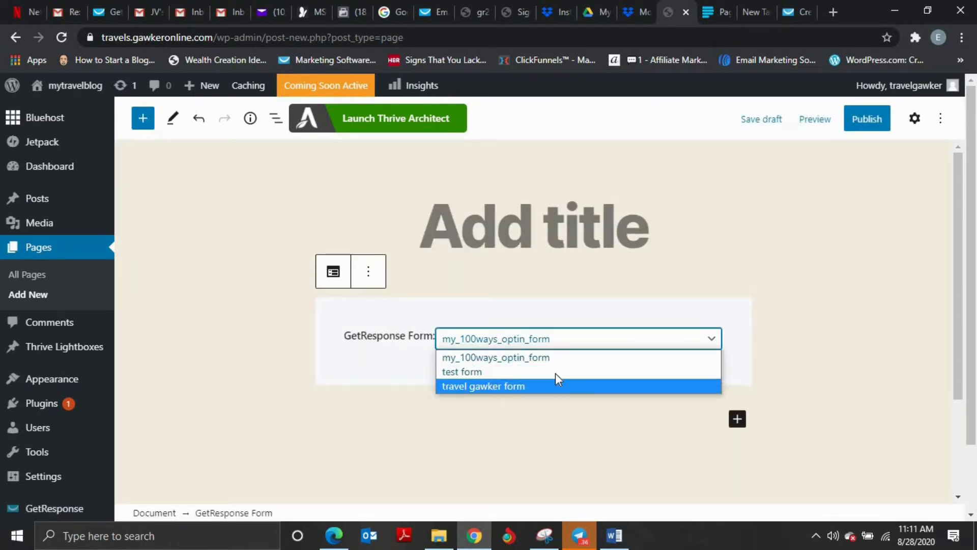
left_click(590, 386)
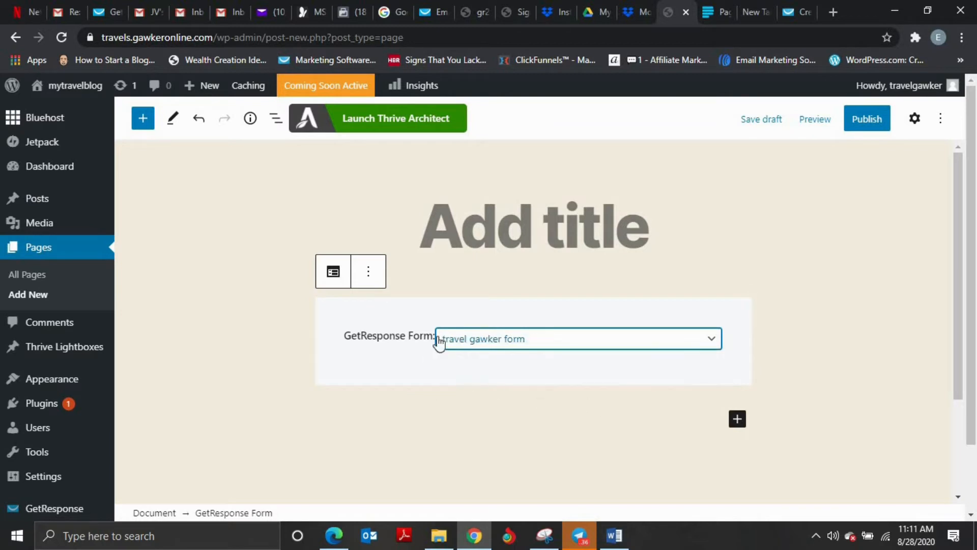
scroll(720, 271, "down", 2)
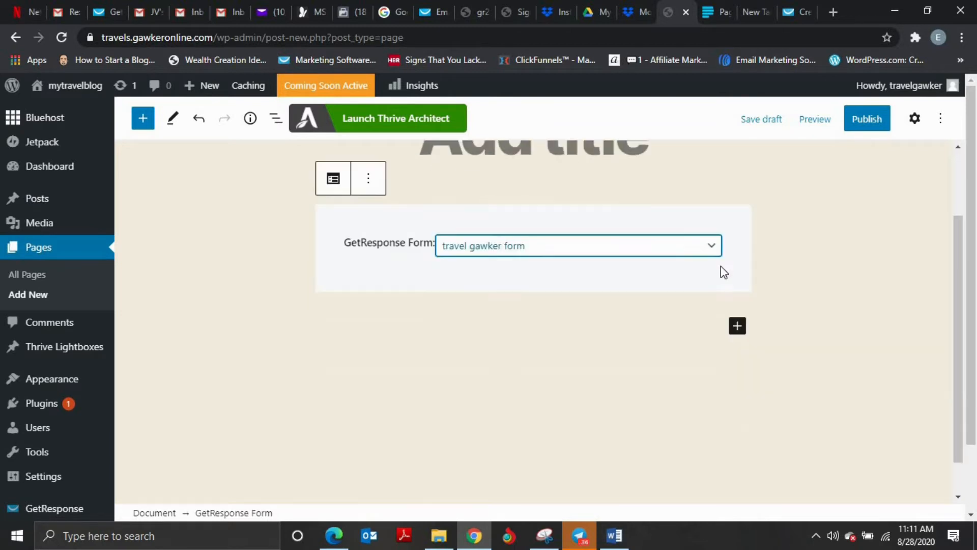
scroll(758, 359, "up", 1)
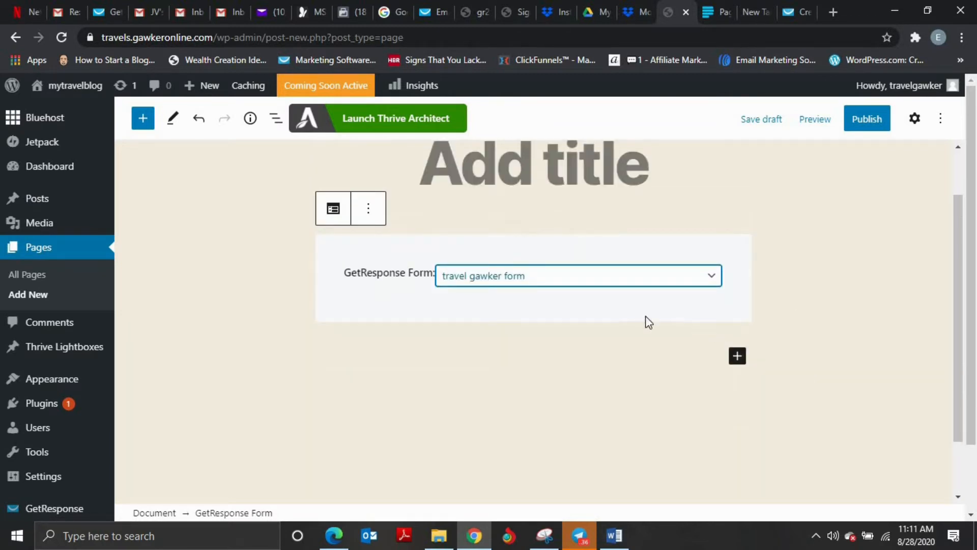
key("Return")
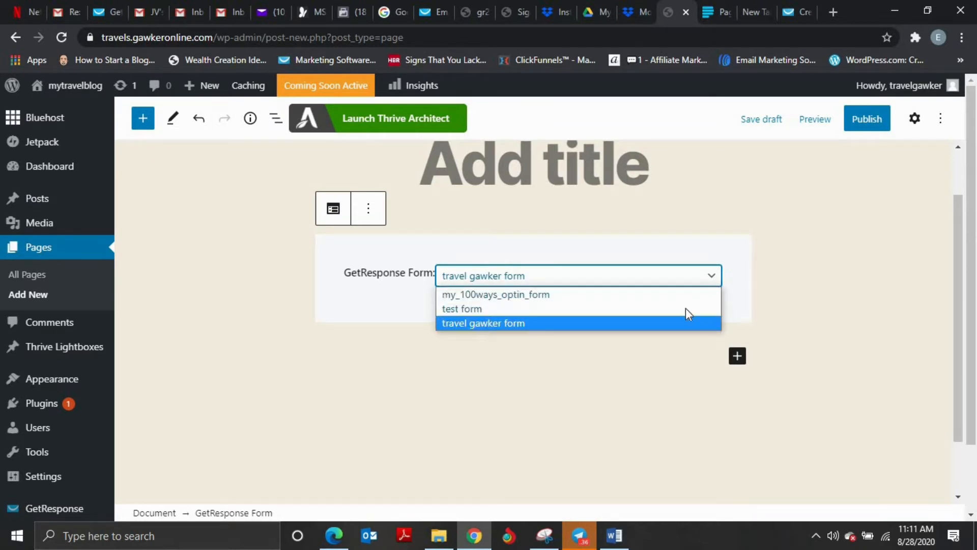
left_click(736, 309)
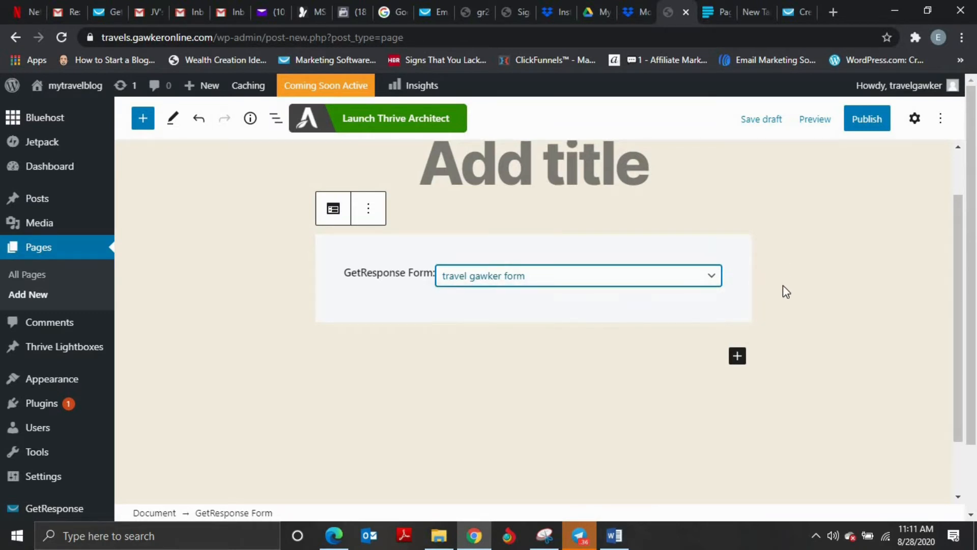
scroll(771, 285, "down", 1)
scroll(763, 258, "up", 1)
Step: Preview the page in a new tab and examine how the embedded sign-up form looks
left_click(815, 118)
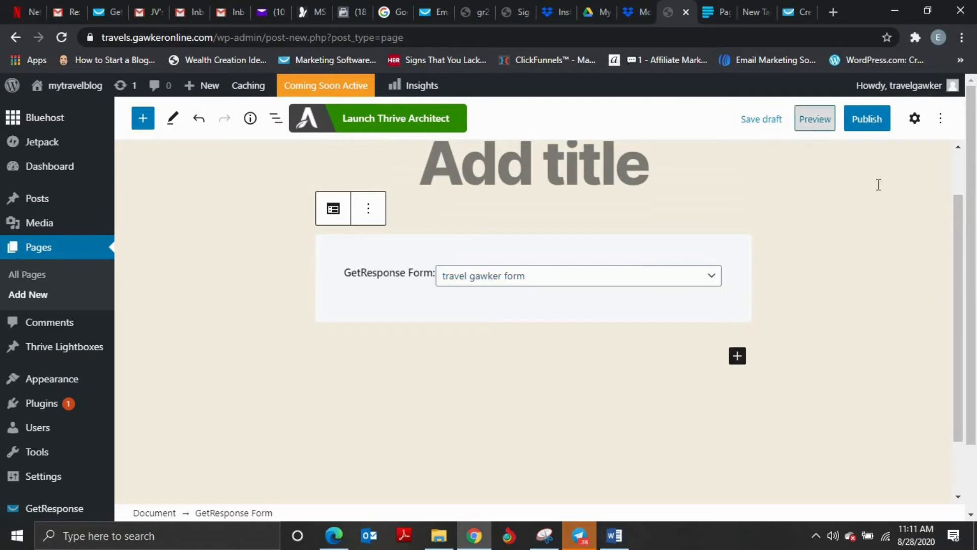
left_click(901, 203)
left_click(814, 122)
left_click(722, 251)
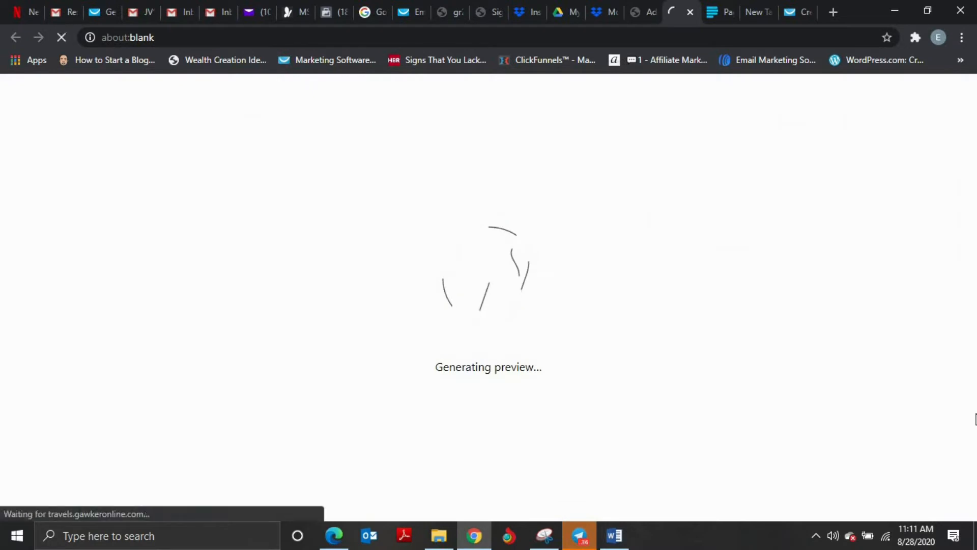
scroll(704, 430, "down", 5)
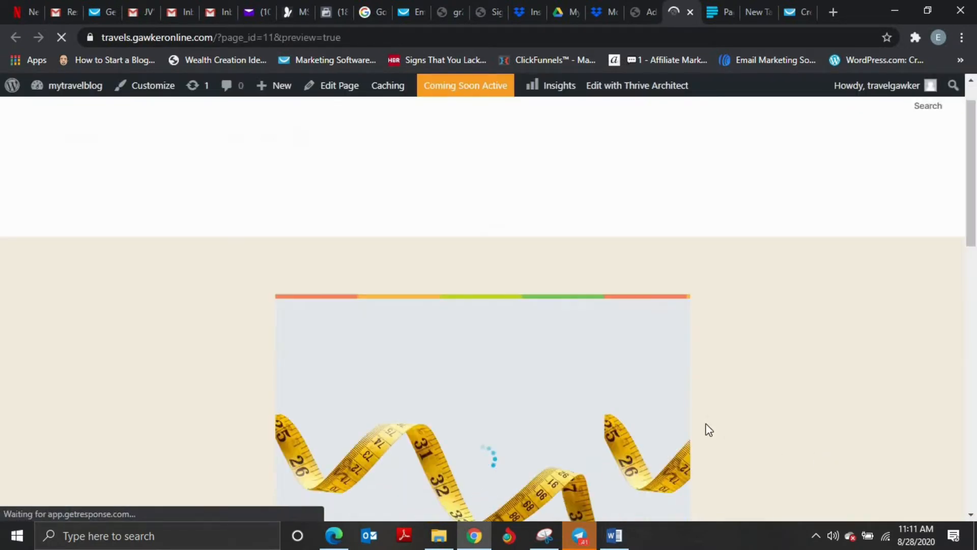
scroll(196, 265, "up", 3)
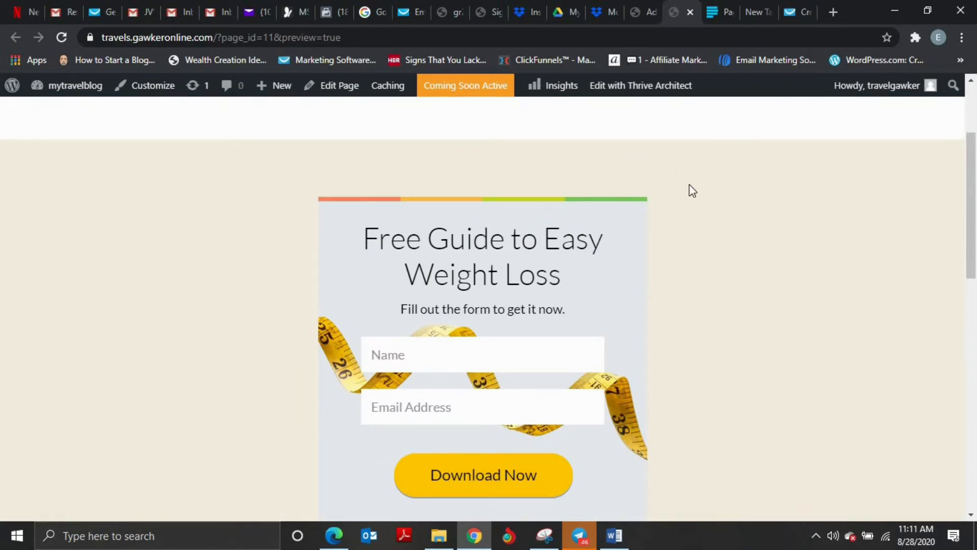
scroll(377, 275, "down", 4)
scroll(527, 203, "up", 4)
Step: Return to the page editor and insert an Image block below the GetResponse form
left_click(645, 12)
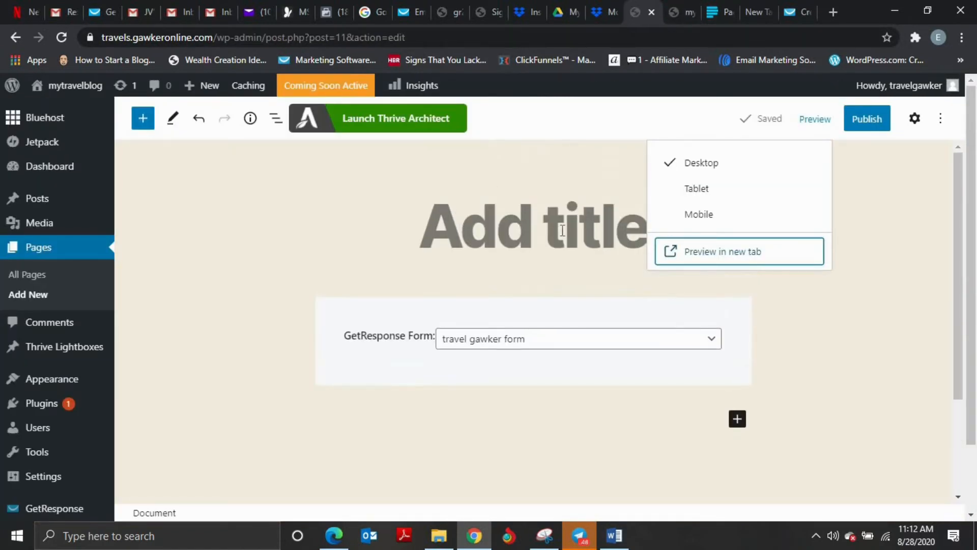
left_click(377, 284)
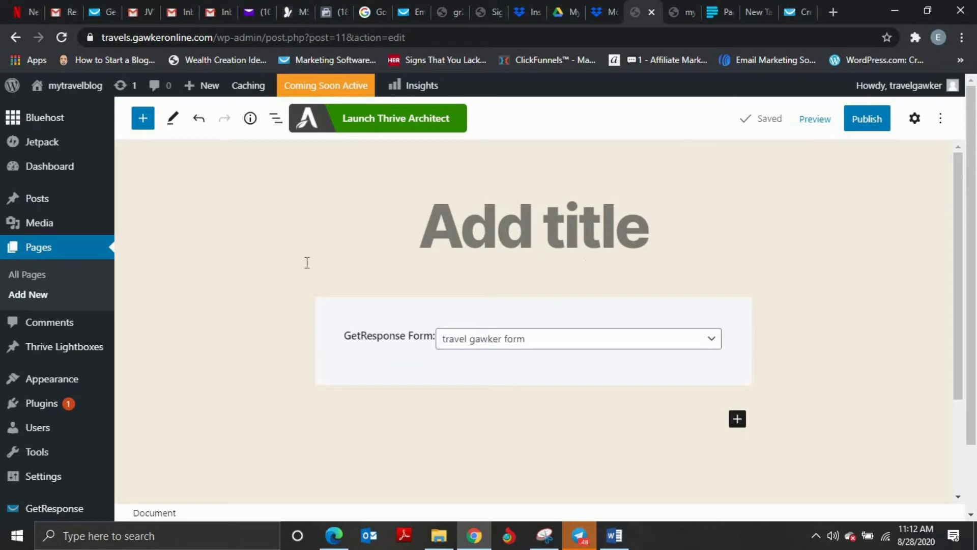
left_click(144, 119)
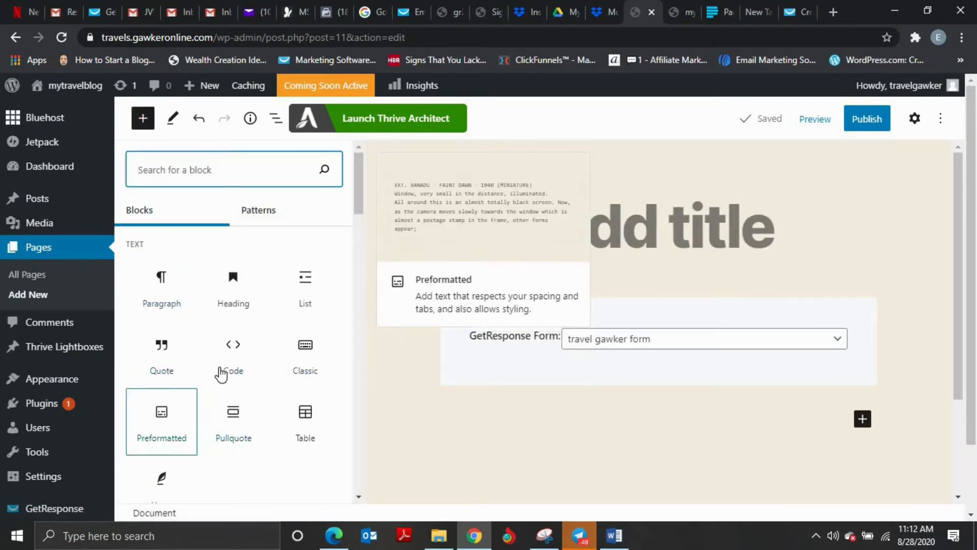
scroll(245, 459, "down", 4)
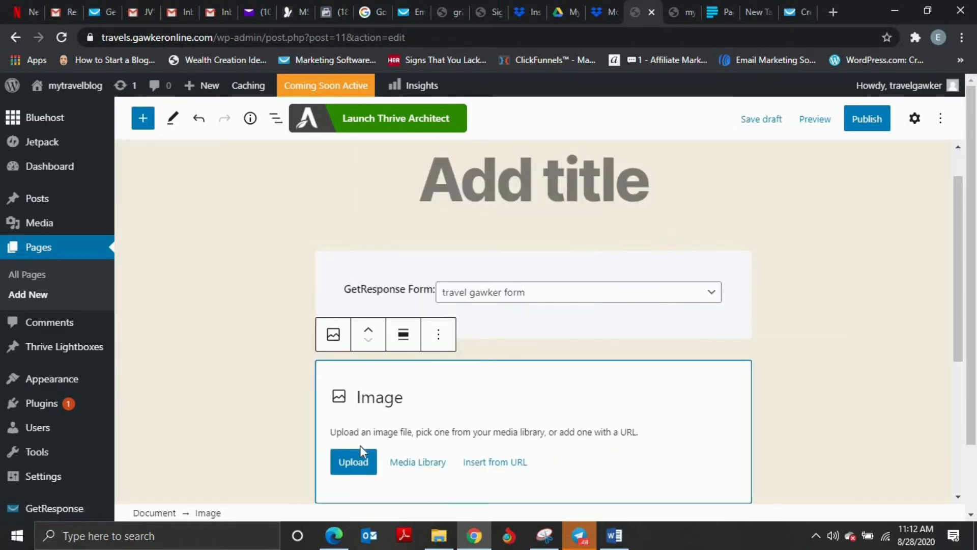
Step: Upload 85-illustration-png-clip-art-thumbnail.png from the Downloads folder into the Image block
left_click(371, 468)
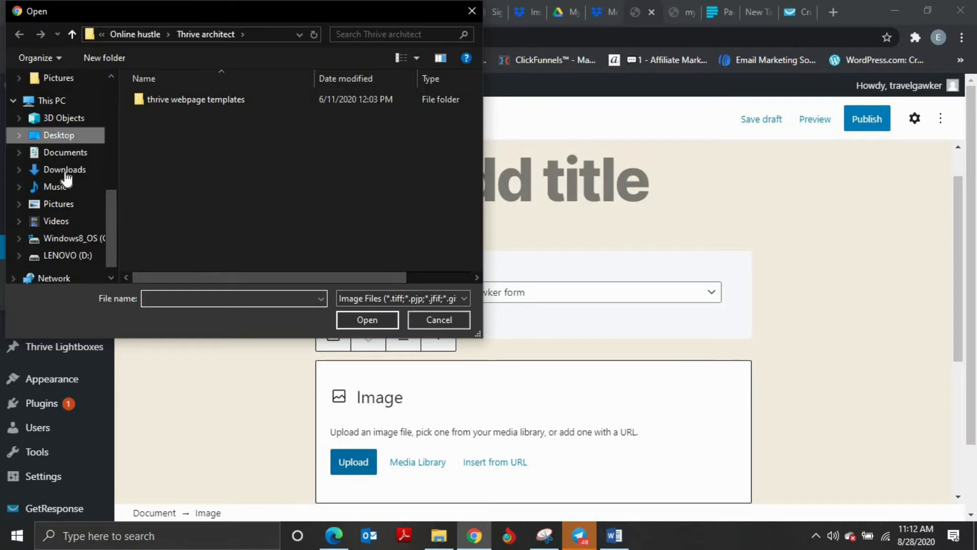
scroll(262, 138, "down", 5)
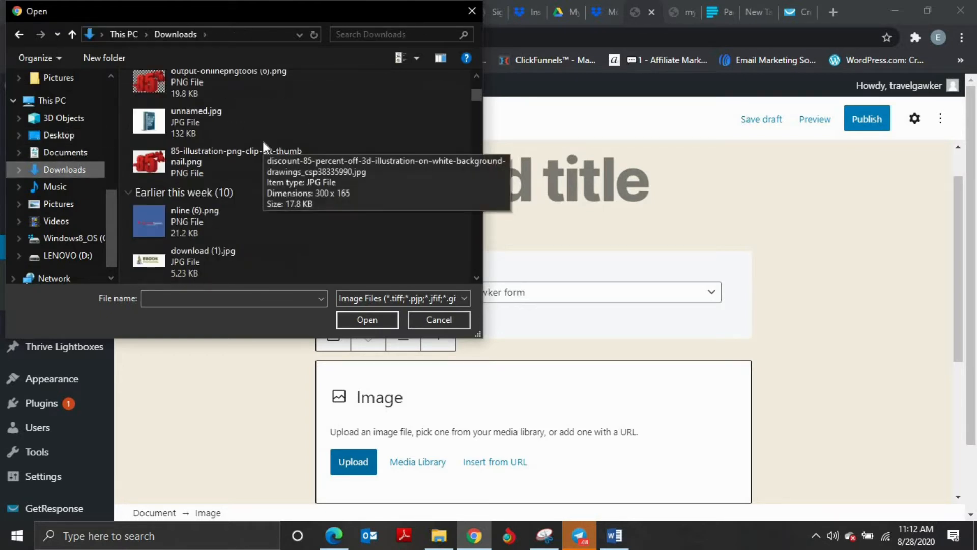
left_click(203, 155)
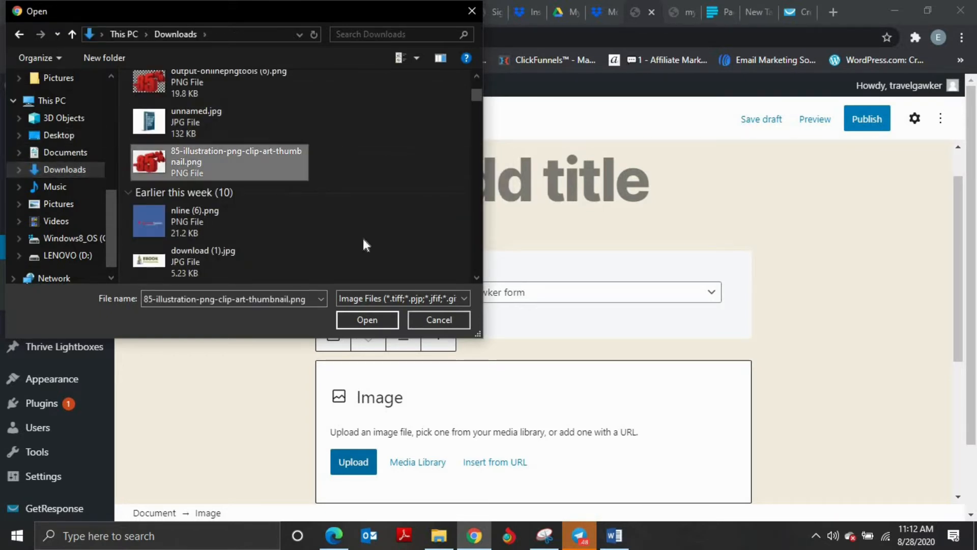
left_click(351, 319)
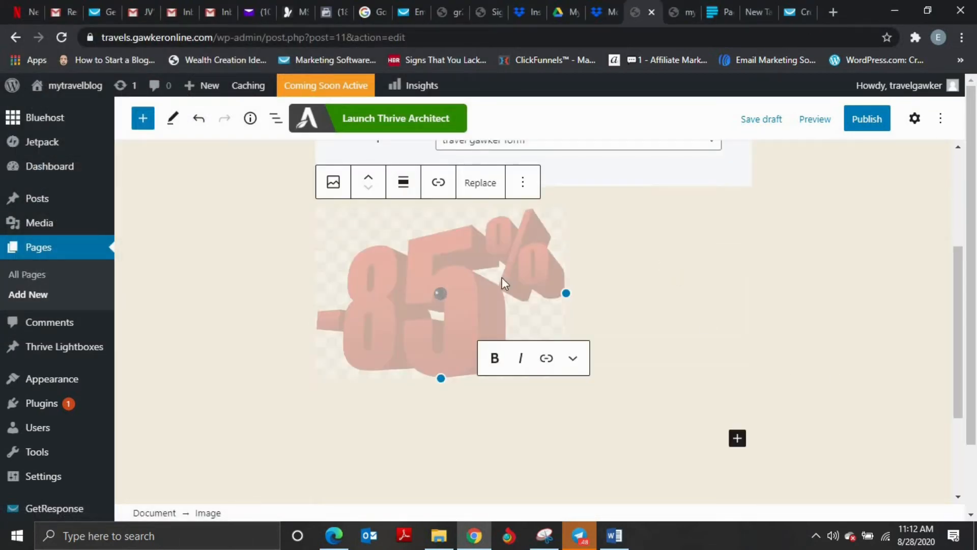
scroll(710, 276, "up", 3)
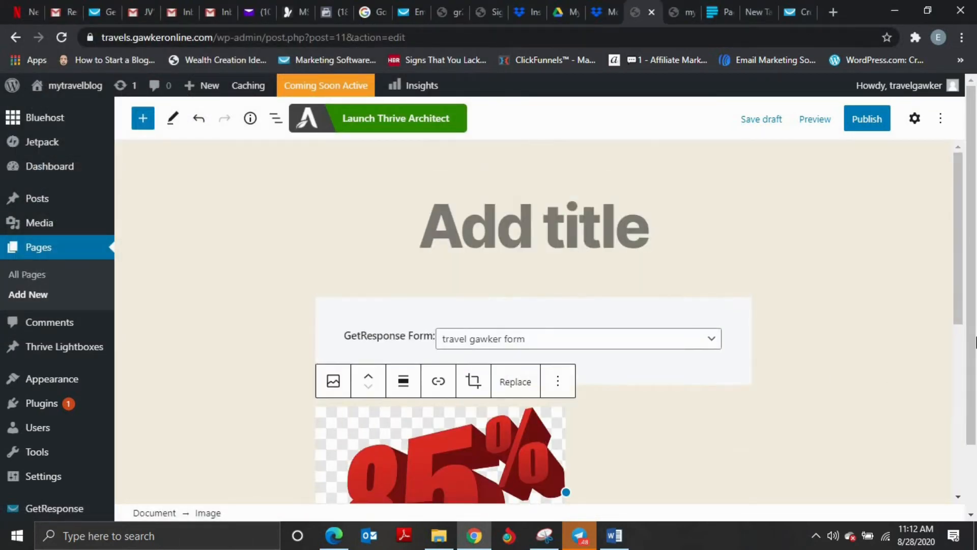
Step: Examine the form and image layout in the page editor and the block choices for adding content below the image
scroll(741, 443, "down", 3)
scroll(708, 360, "down", 3)
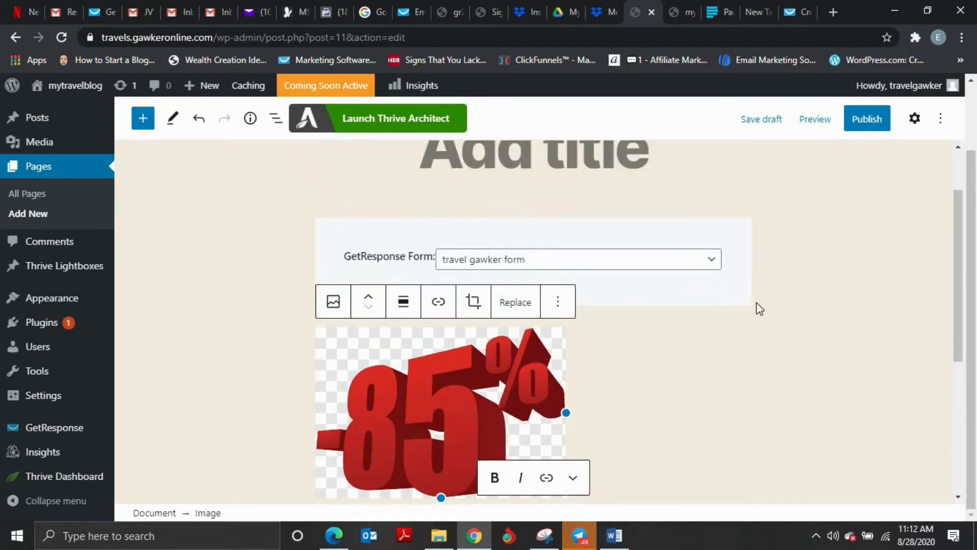
scroll(712, 392, "up", 2)
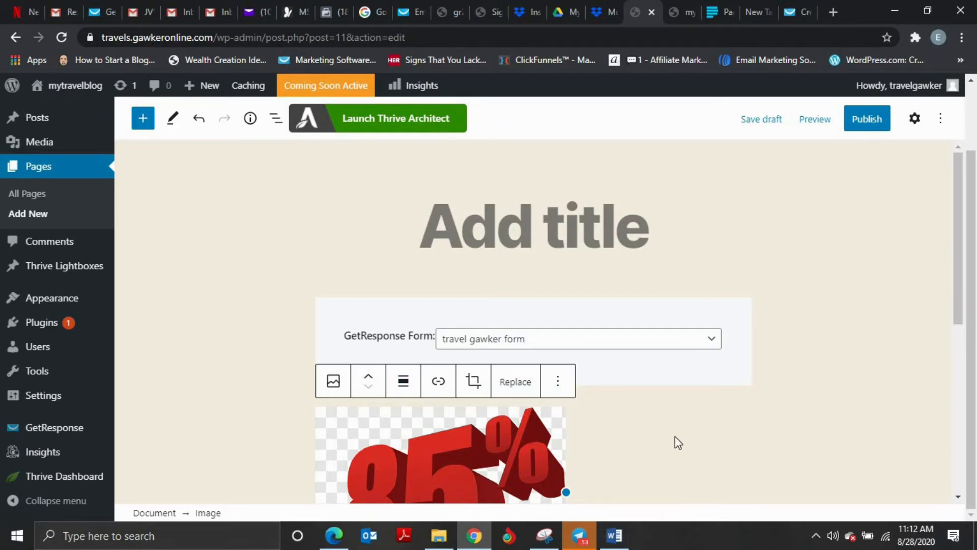
scroll(674, 436, "down", 4)
scroll(689, 325, "up", 1)
scroll(713, 396, "down", 2)
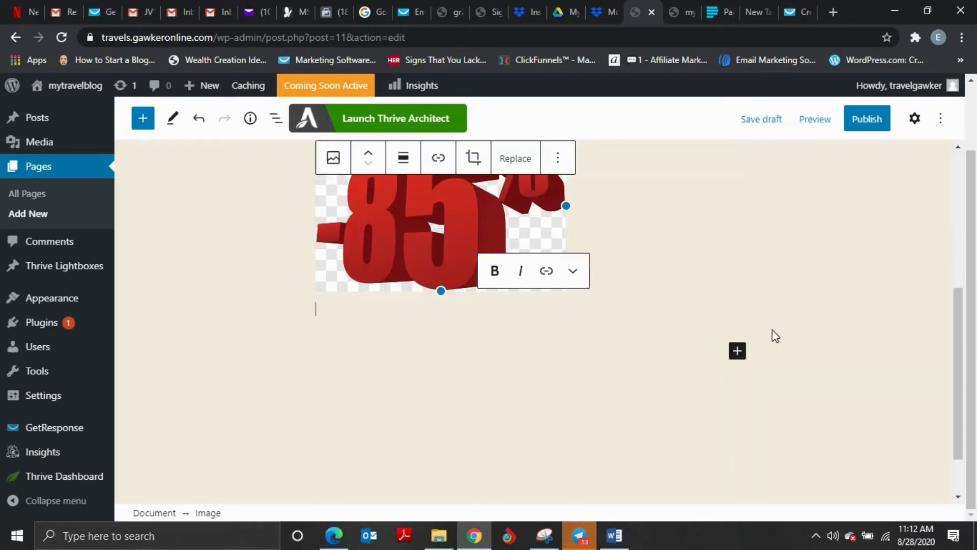
left_click(737, 351)
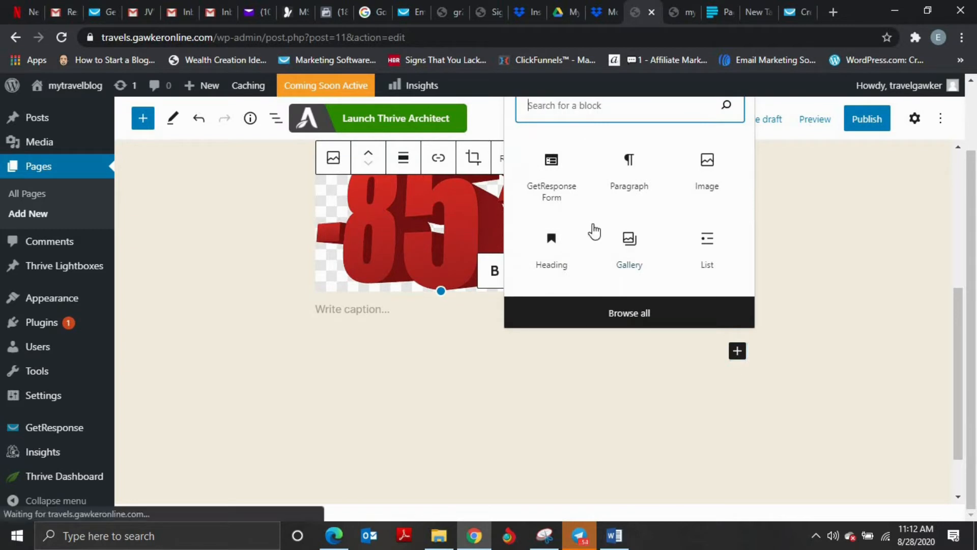
left_click(931, 232)
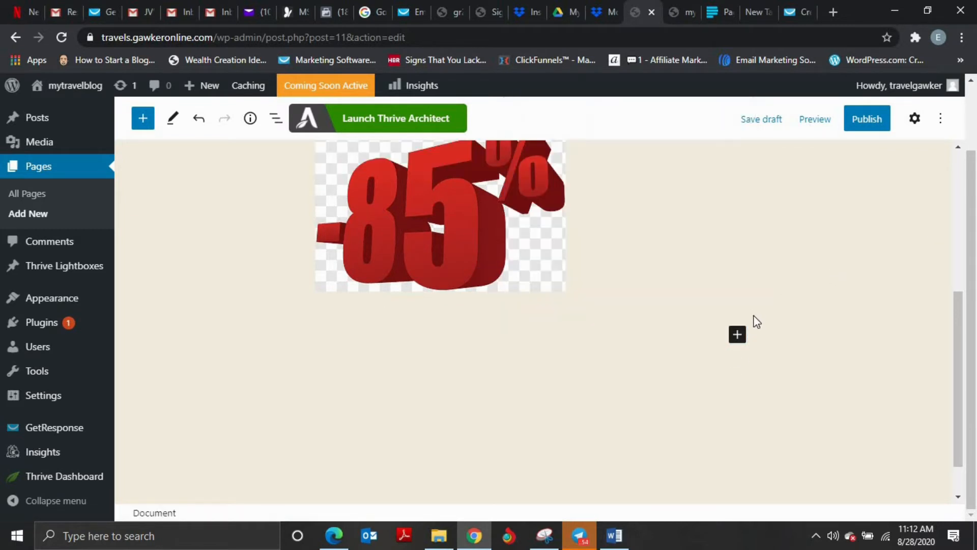
Step: Preview the page in a new tab, examine the sign-up form with the image below it, and close the preview
scroll(727, 229, "up", 4)
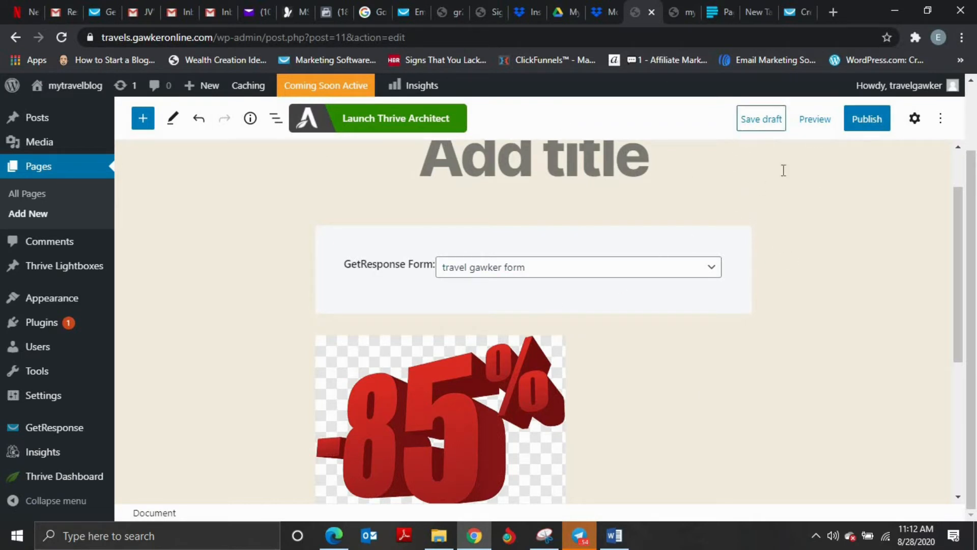
scroll(786, 166, "down", 2)
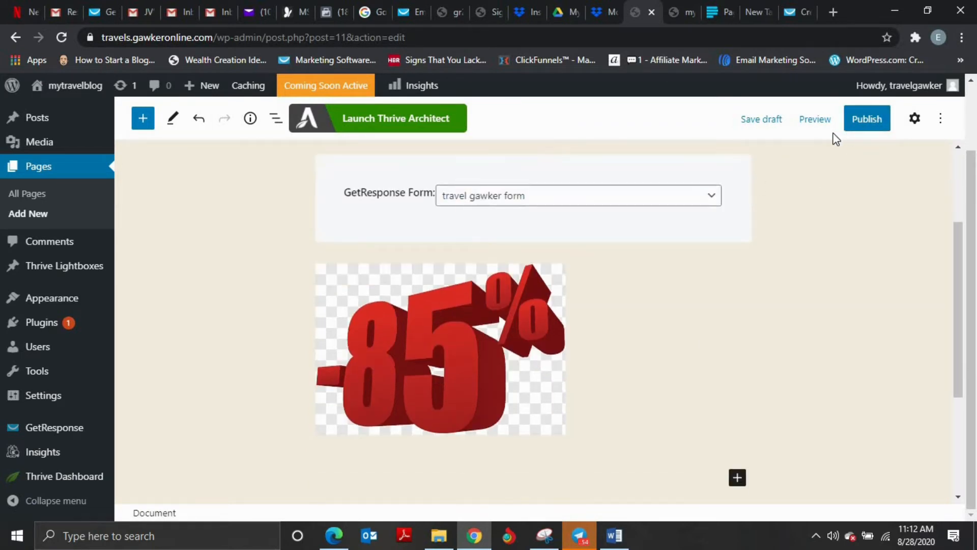
left_click(816, 124)
left_click(723, 251)
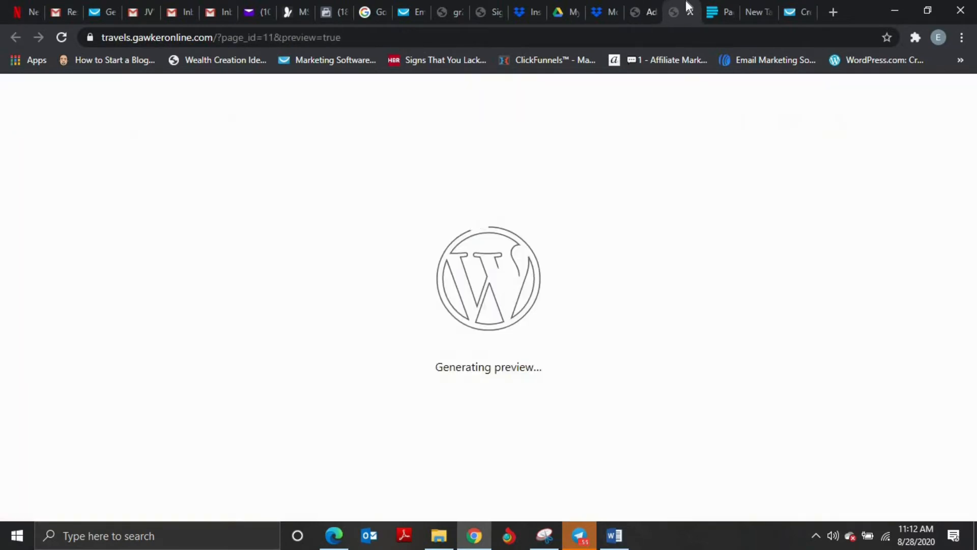
left_click(647, 14)
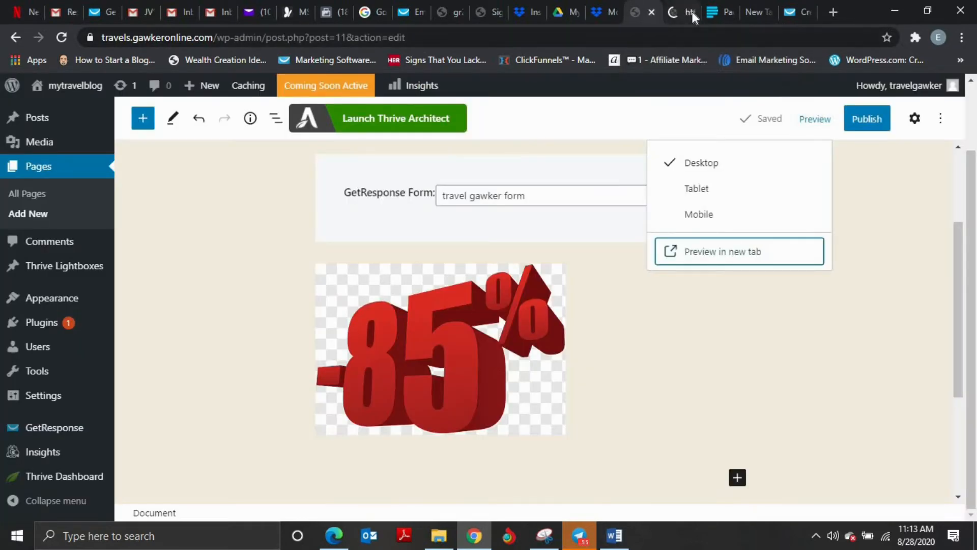
left_click(681, 12)
scroll(610, 279, "down", 10)
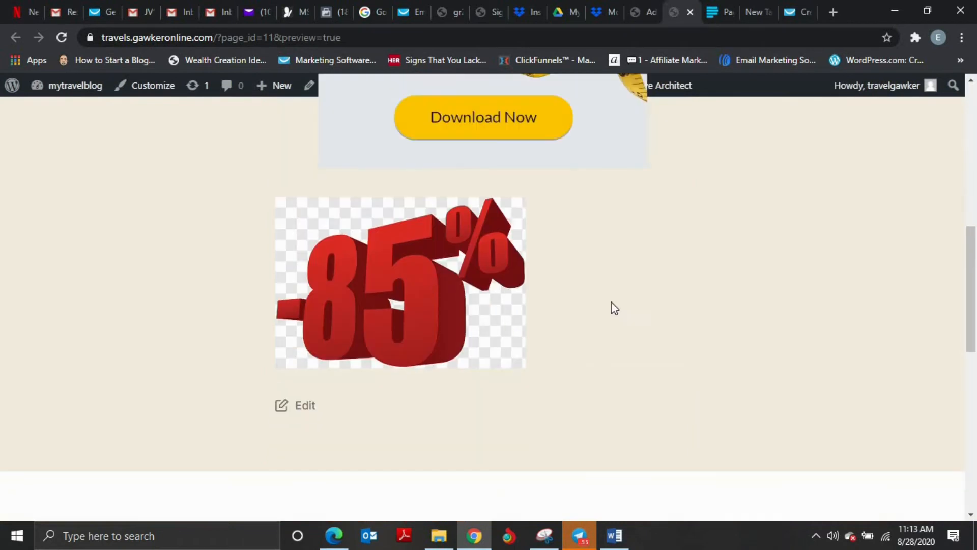
scroll(583, 234, "up", 7)
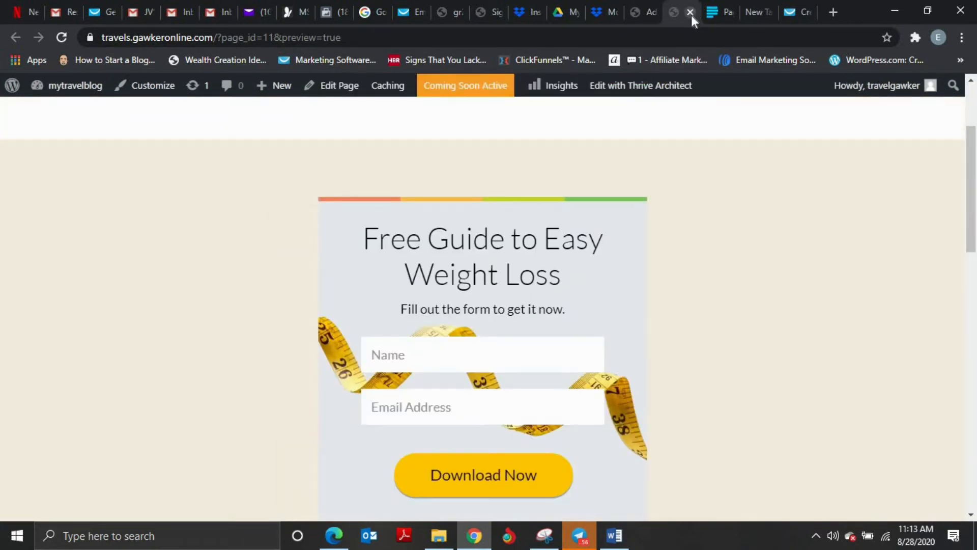
left_click(690, 11)
left_click(754, 253)
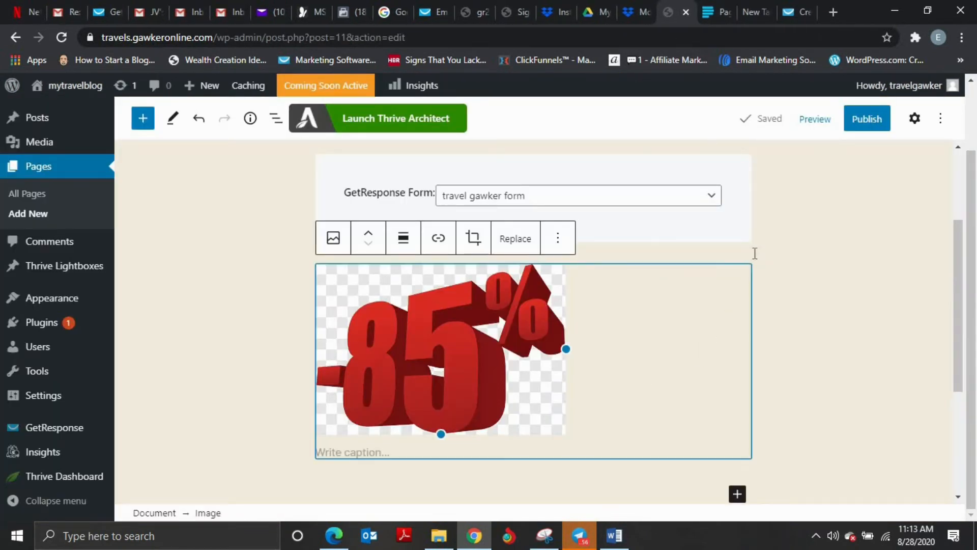
scroll(242, 270, "up", 3)
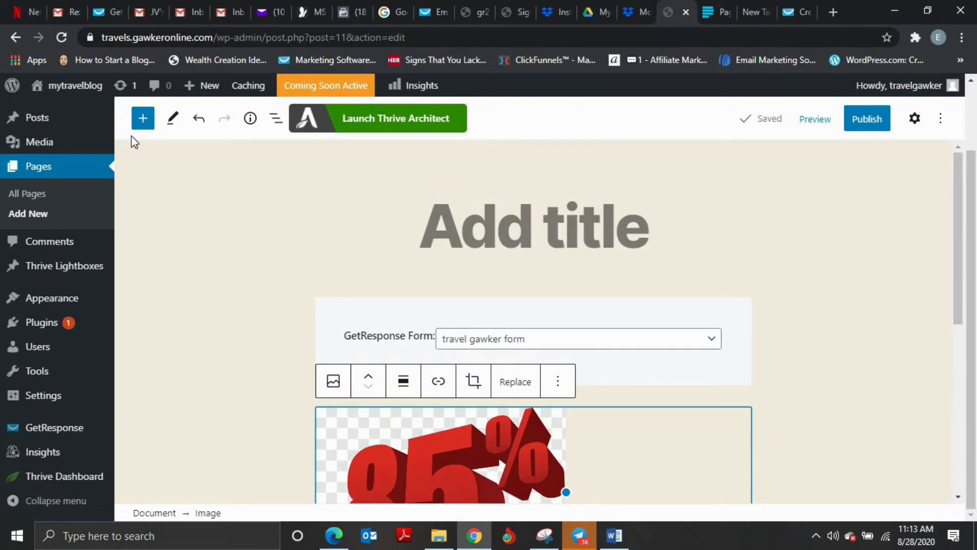
scroll(885, 348, "down", 3)
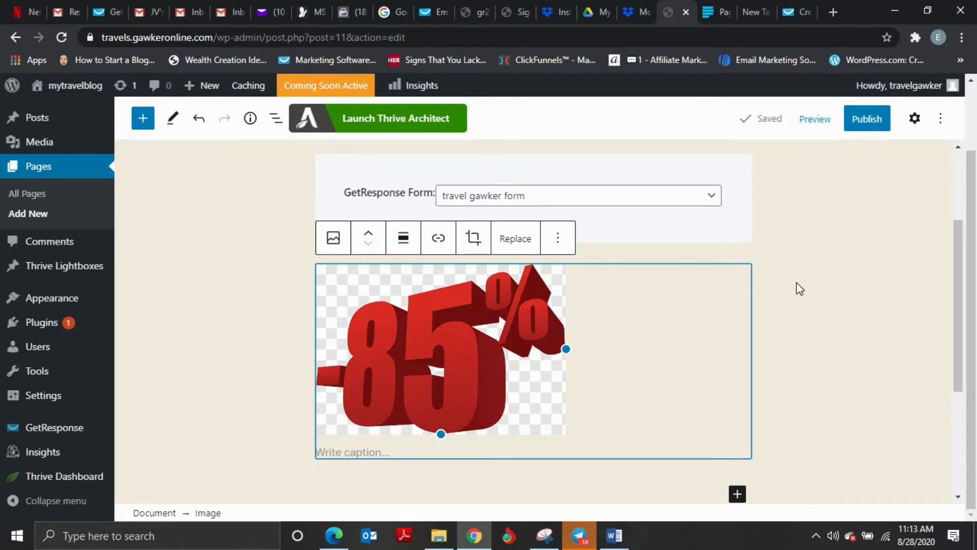
scroll(796, 295, "up", 3)
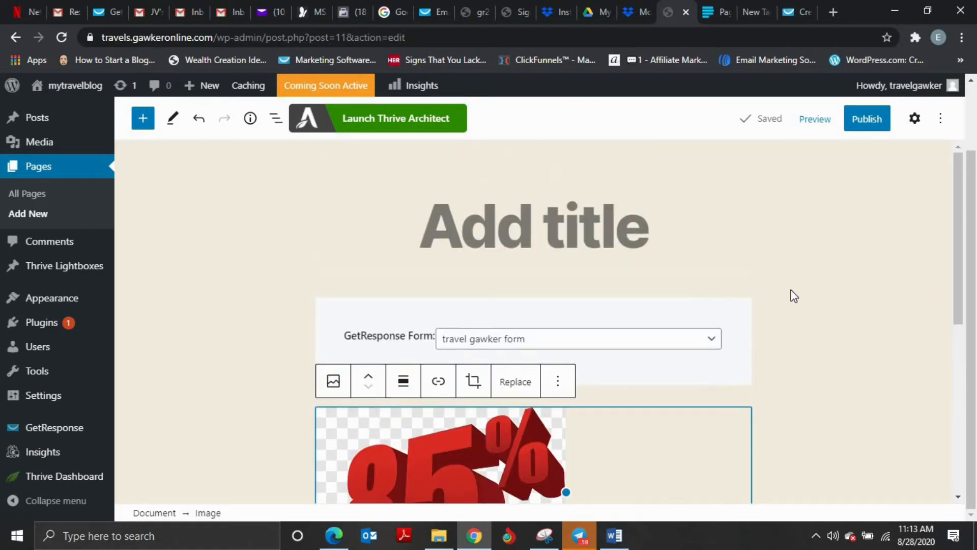
scroll(840, 268, "down", 3)
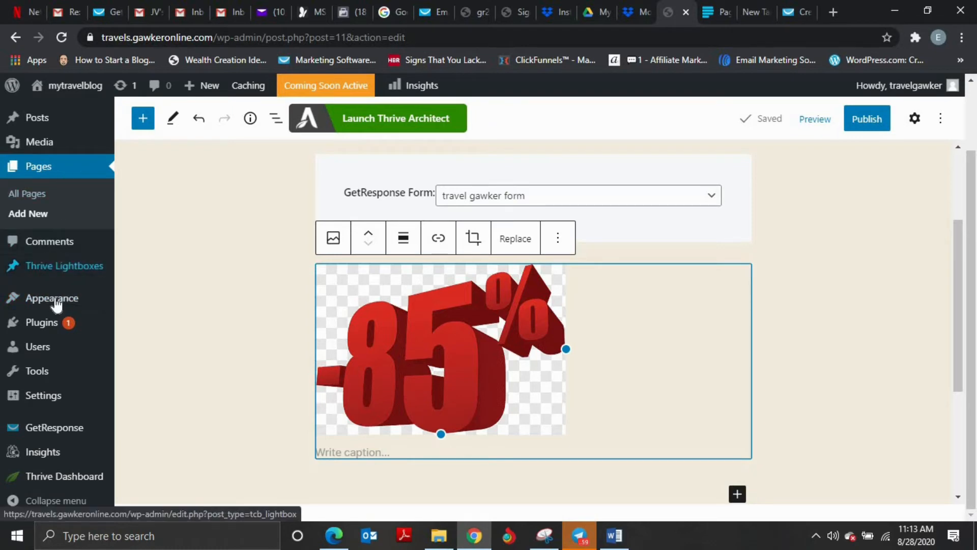
Step: Go to the list of all pages and open the existing landing page in Thrive Architect
left_click(32, 199)
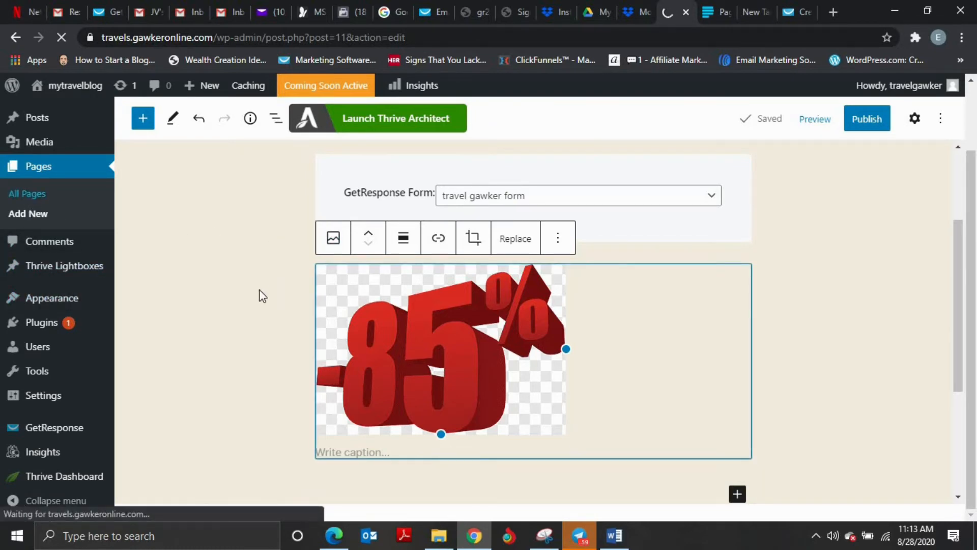
scroll(240, 345, "down", 1)
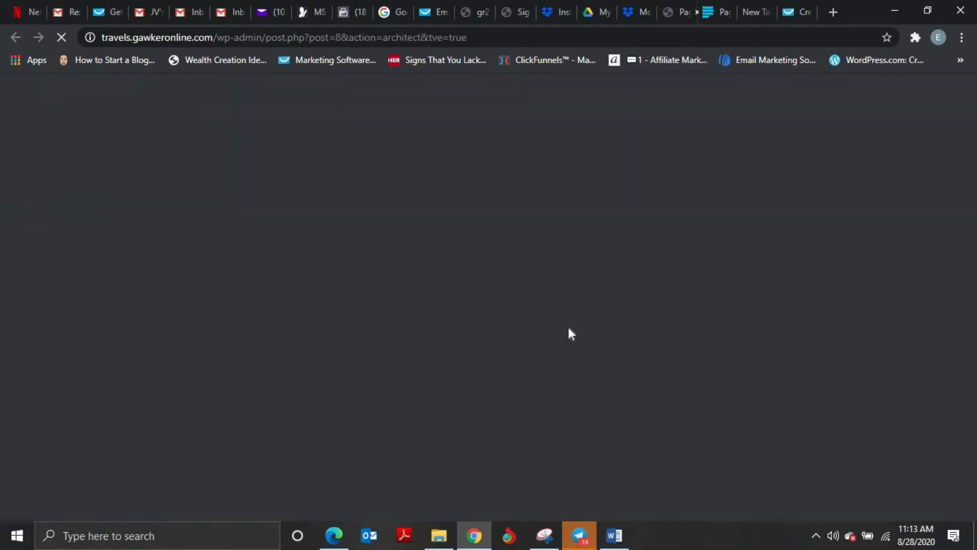
left_click(375, 324)
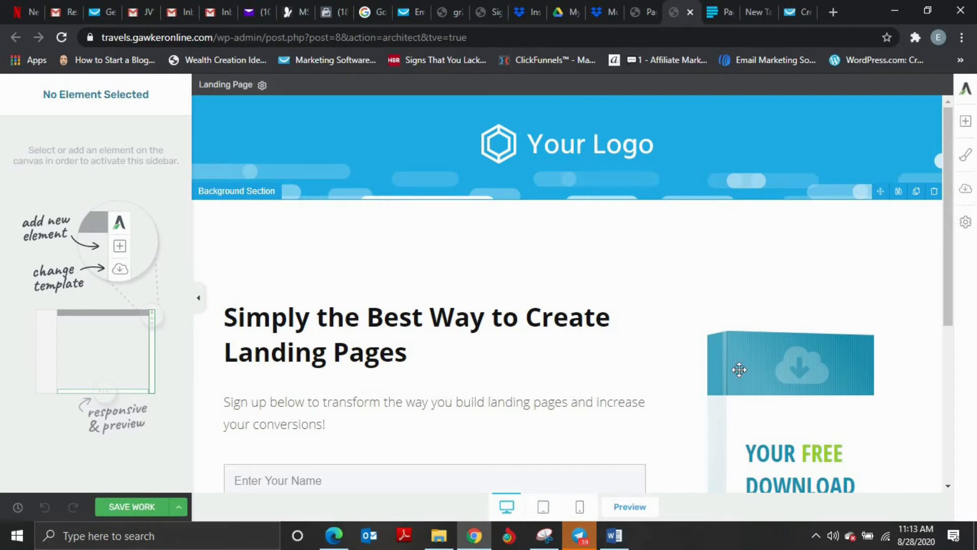
Step: Examine the landing page's layout and select its lead generation form to show the connection options
scroll(602, 329, "down", 4)
scroll(646, 262, "up", 5)
scroll(439, 183, "down", 3)
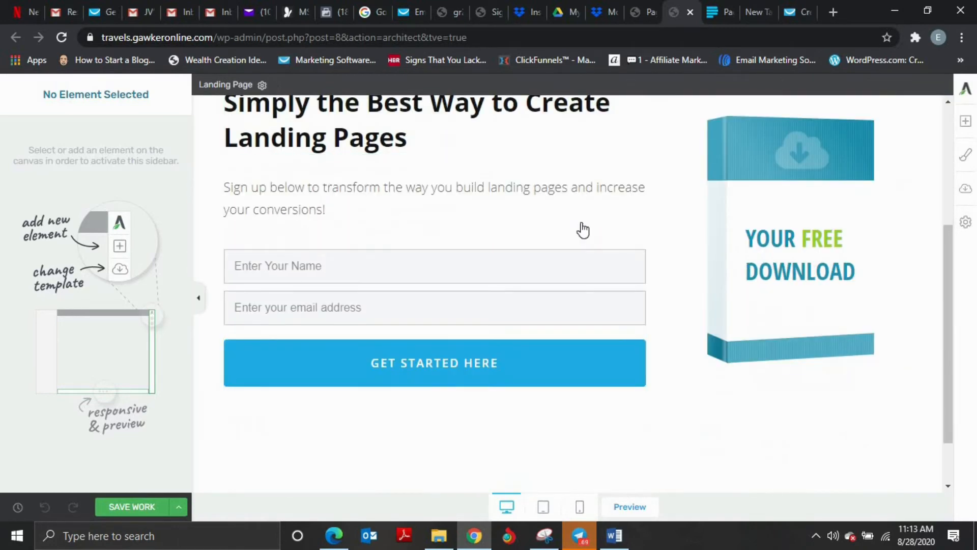
scroll(824, 237, "up", 4)
scroll(663, 349, "down", 1)
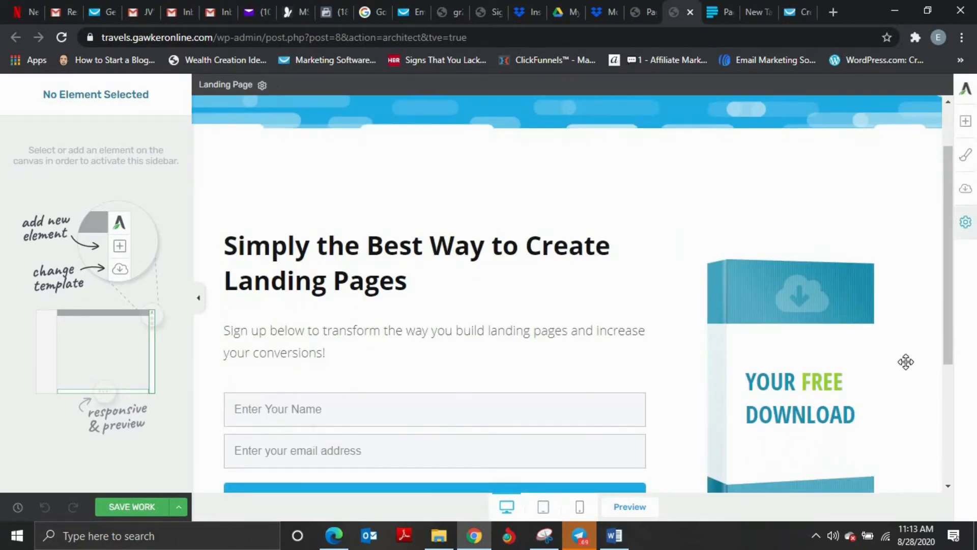
scroll(806, 206, "up", 1)
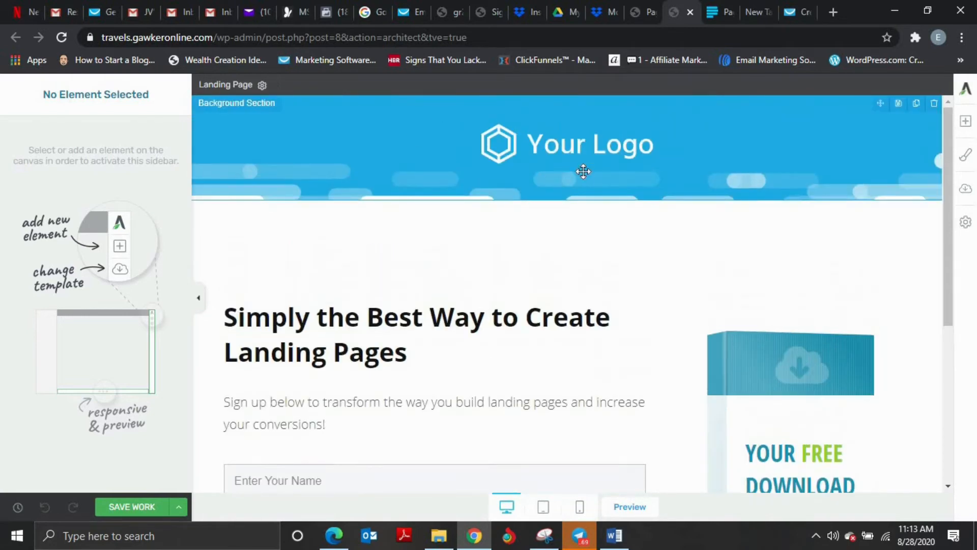
scroll(636, 285, "down", 2)
scroll(504, 226, "down", 1)
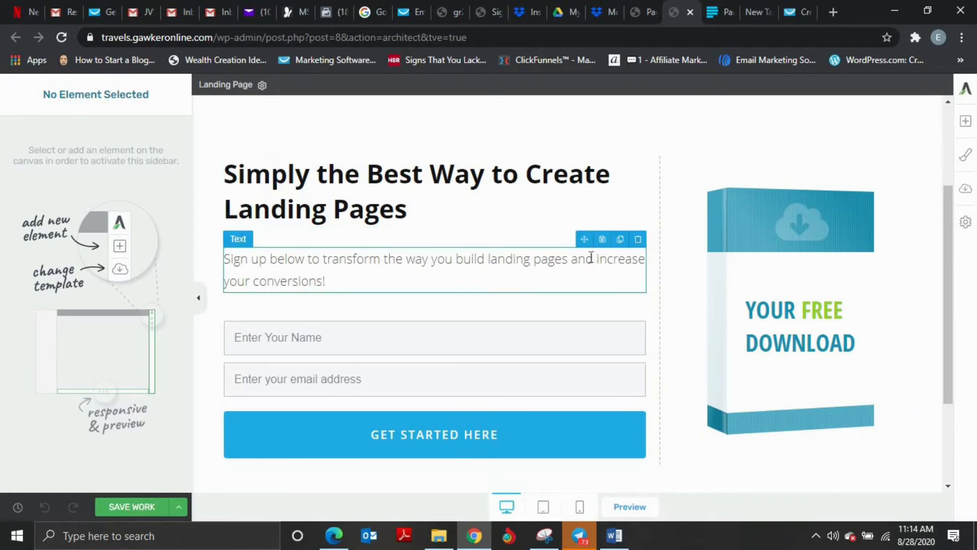
left_click(310, 366)
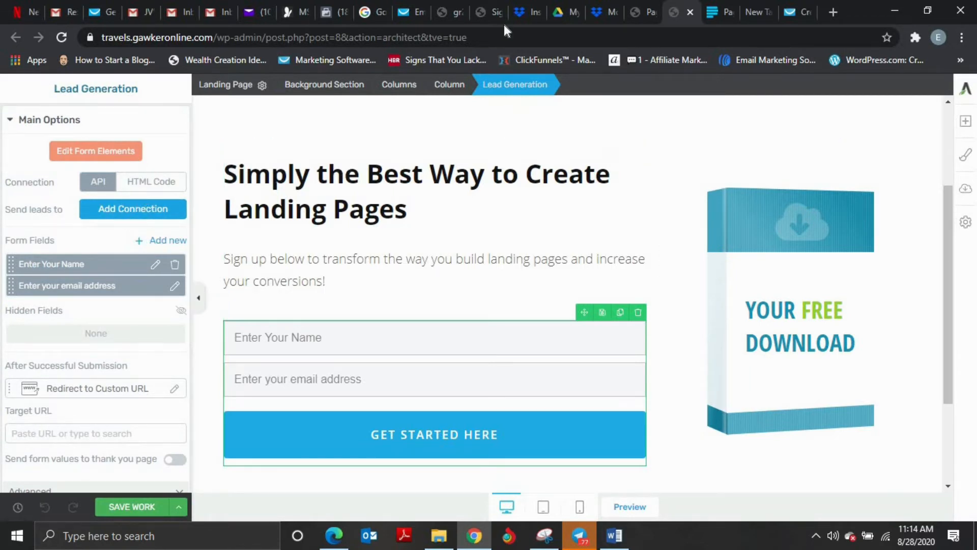
Step: Switch to GetResponse and start a new Plain HTML form, bringing up its generated code and form settings
left_click(409, 20)
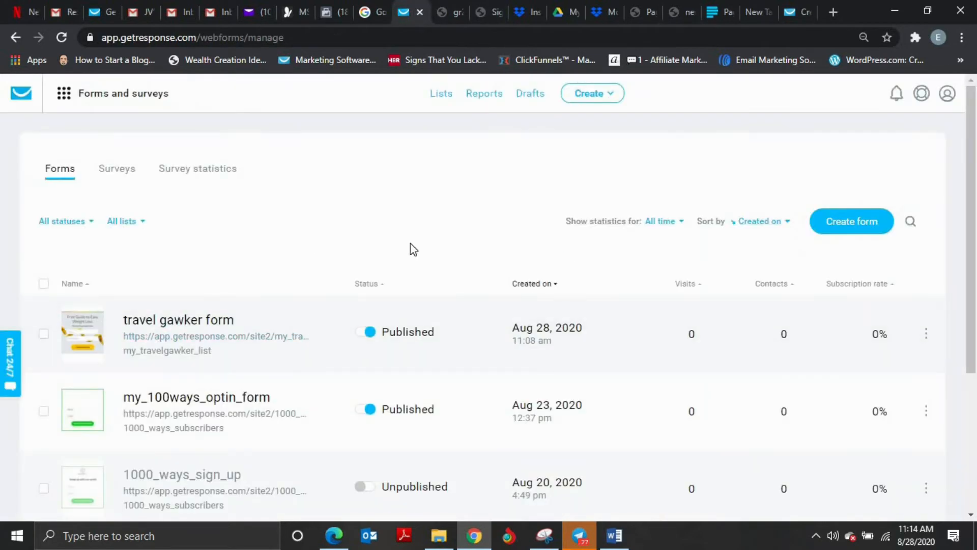
left_click(842, 223)
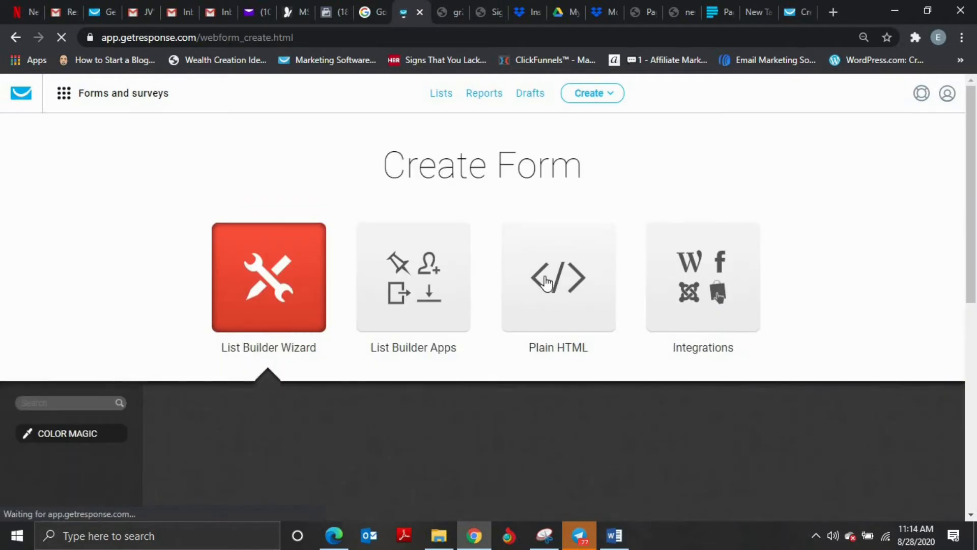
left_click(542, 279)
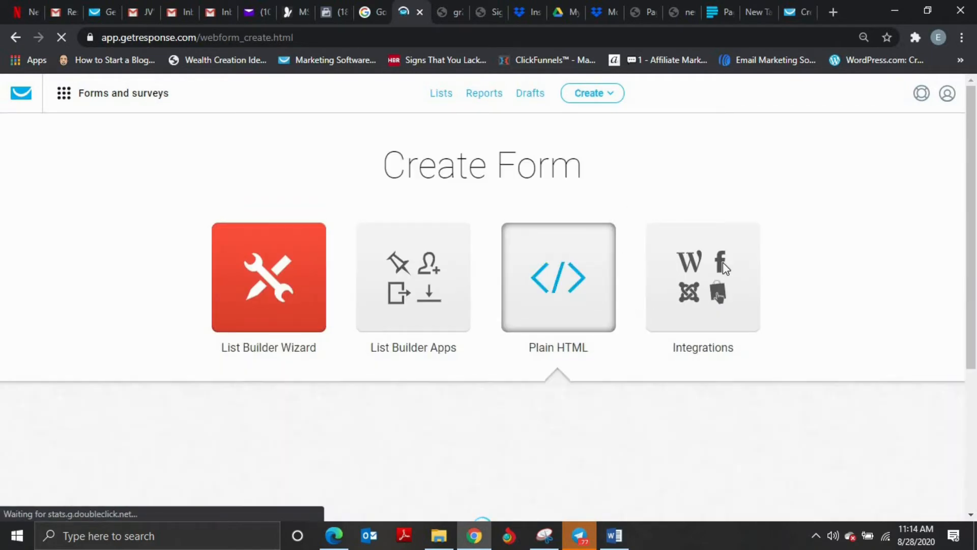
scroll(803, 198, "down", 2)
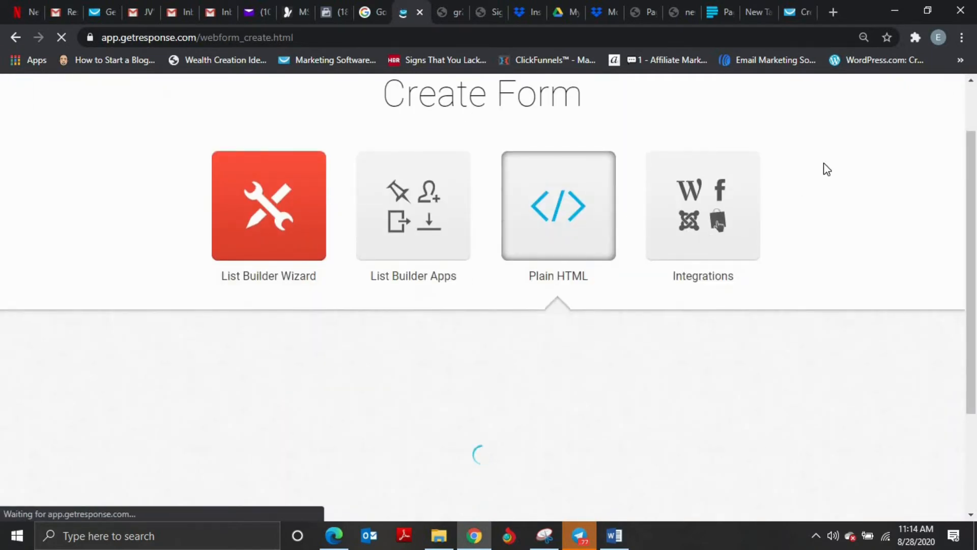
scroll(43, 312, "down", 3)
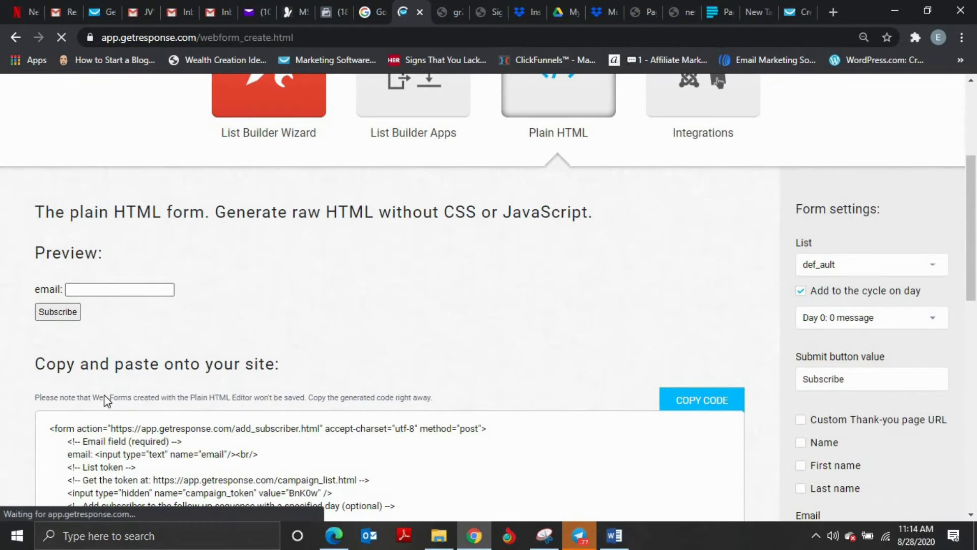
scroll(636, 245, "down", 1)
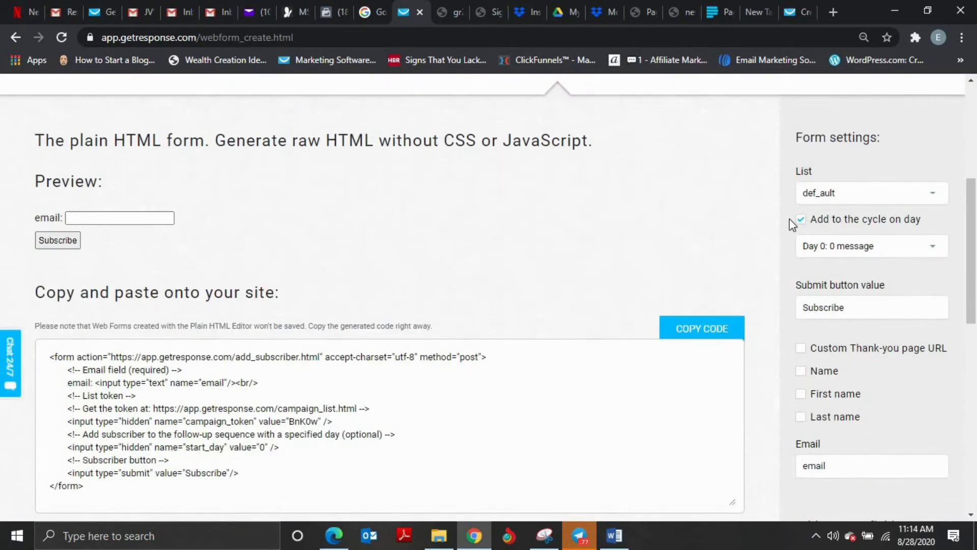
Step: Set the plain HTML form's list to my_travelgawker_list
left_click(866, 198)
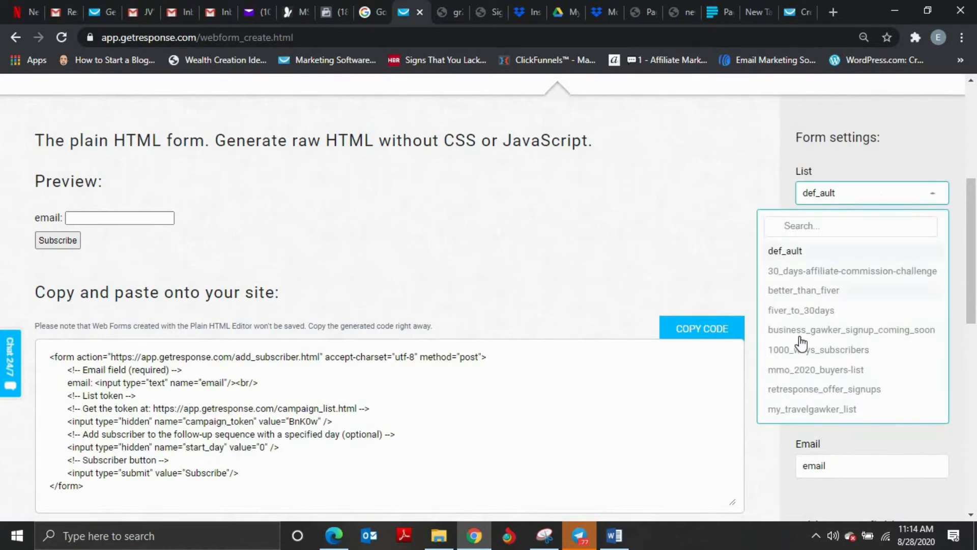
left_click(812, 409)
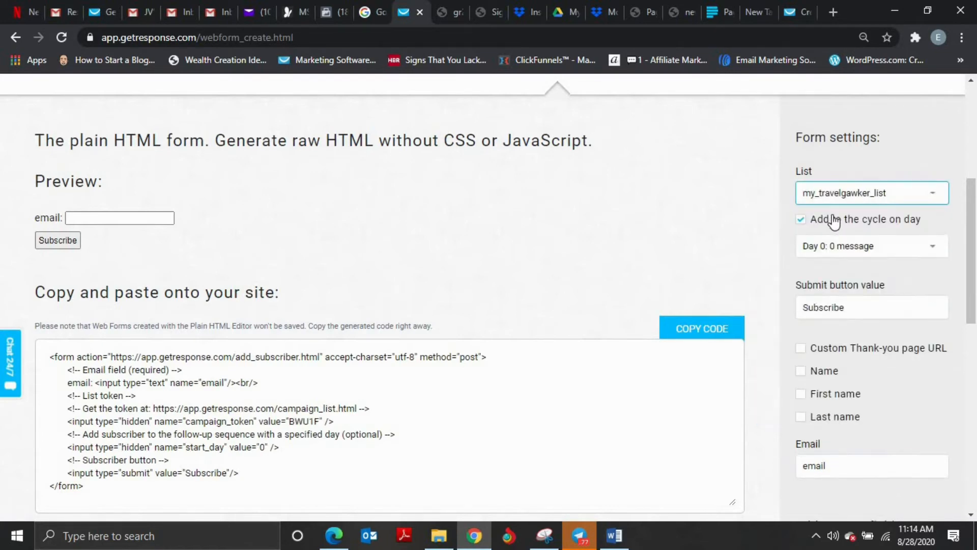
scroll(844, 222, "down", 1)
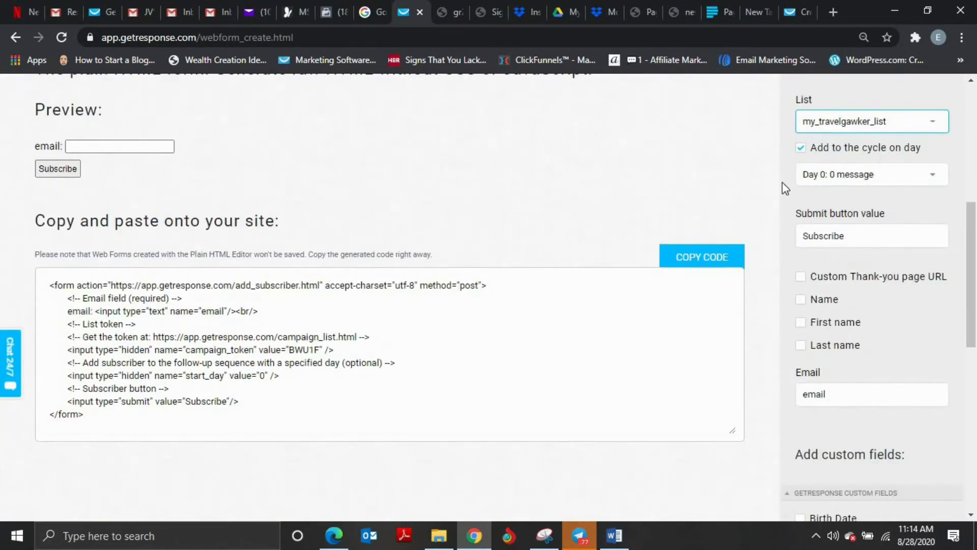
scroll(95, 146, "up", 5)
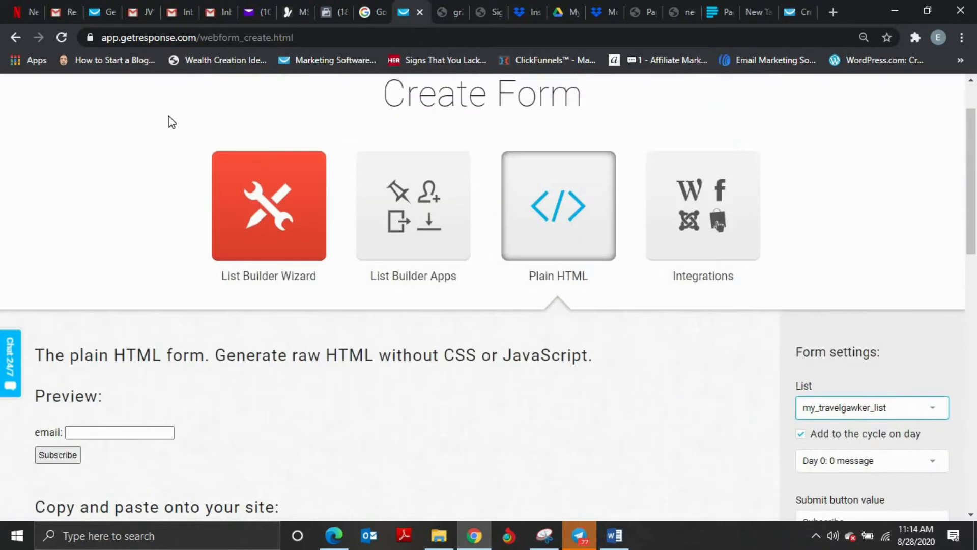
scroll(127, 112, "up", 1)
left_click(82, 98)
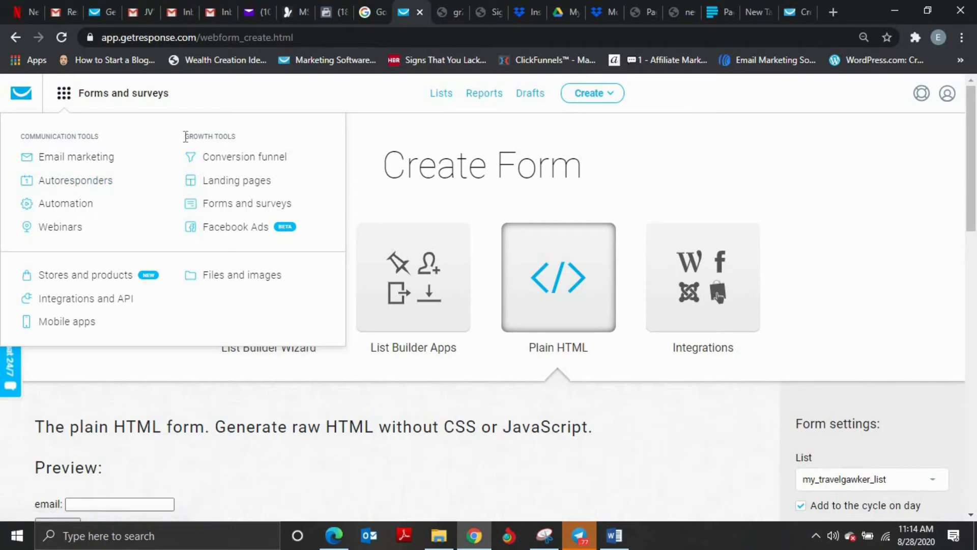
left_click(623, 178)
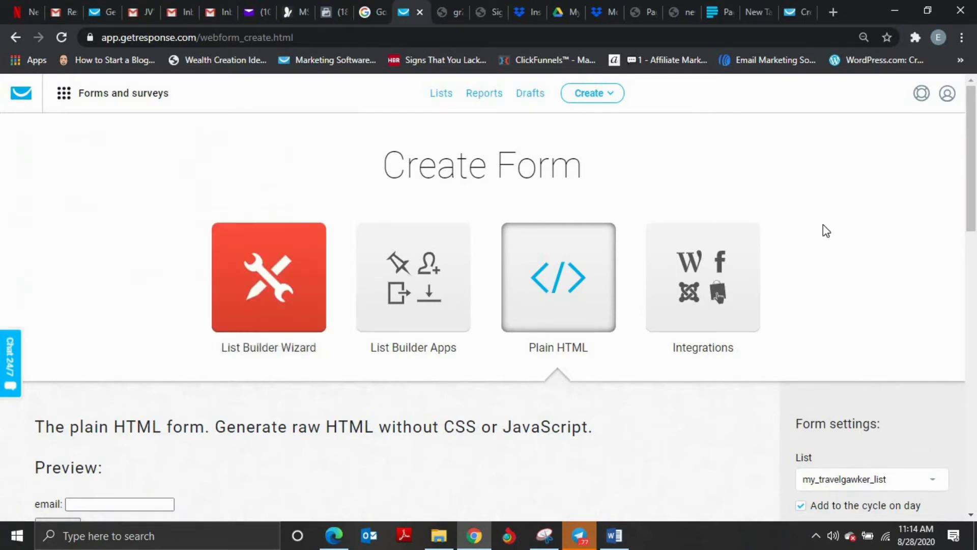
scroll(845, 239, "down", 1)
scroll(843, 236, "down", 2)
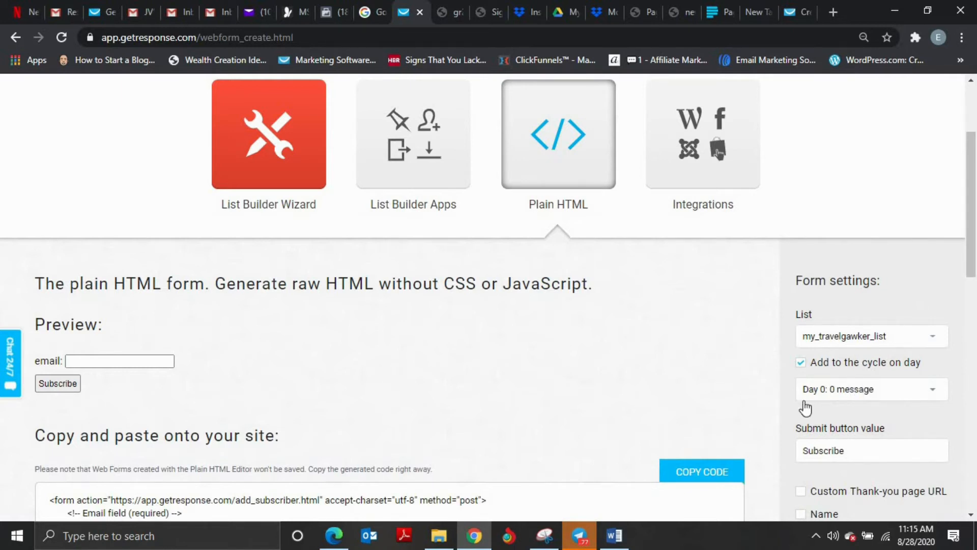
scroll(729, 356, "down", 3)
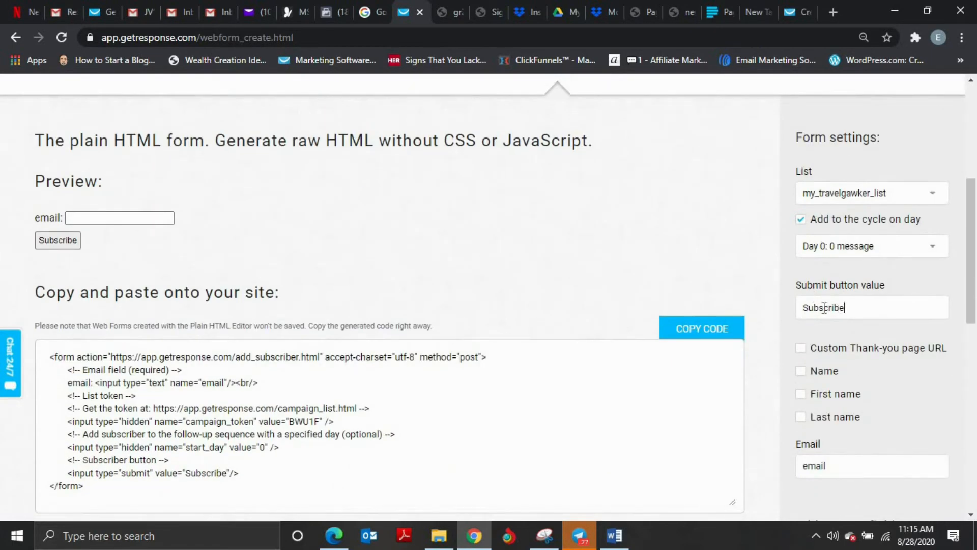
left_click_drag(839, 308, 863, 296)
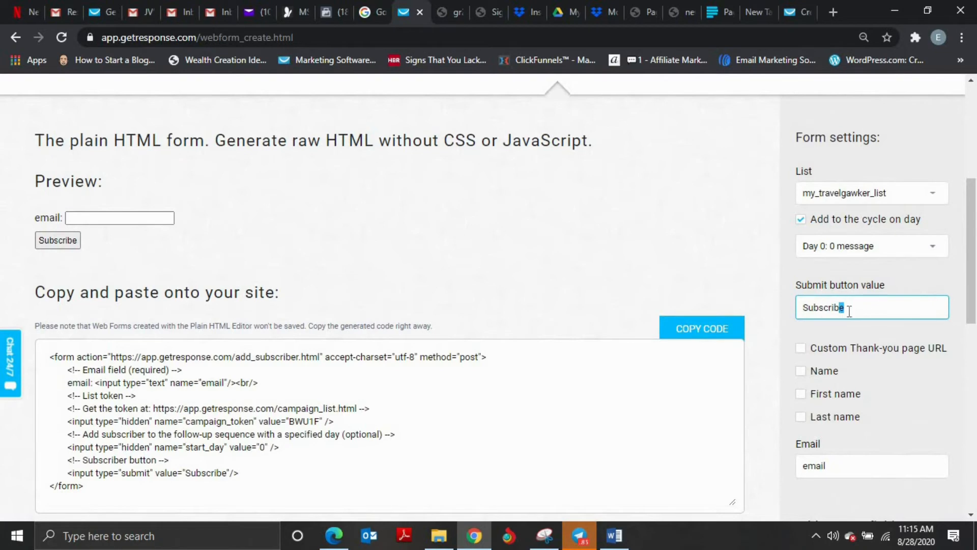
scroll(842, 285, "down", 1)
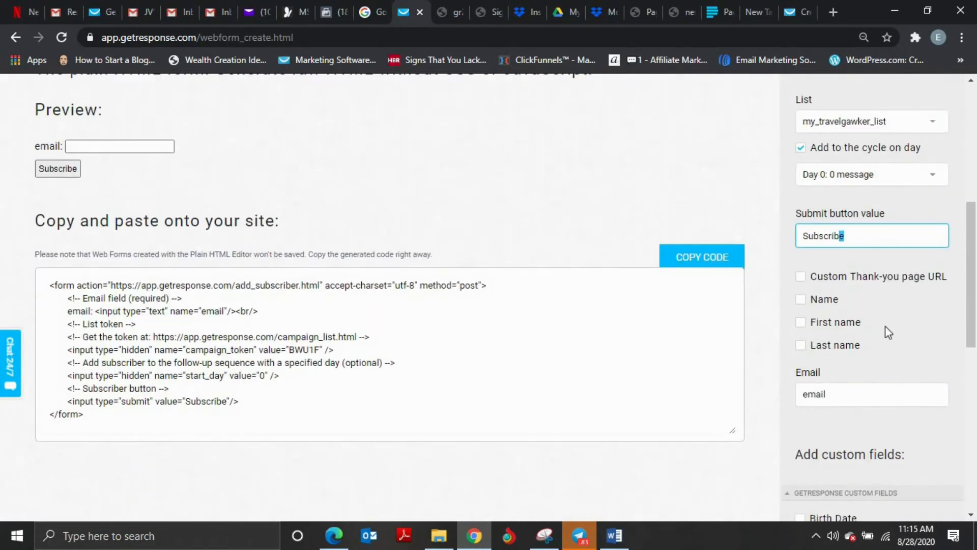
left_click(801, 277)
left_click(865, 305)
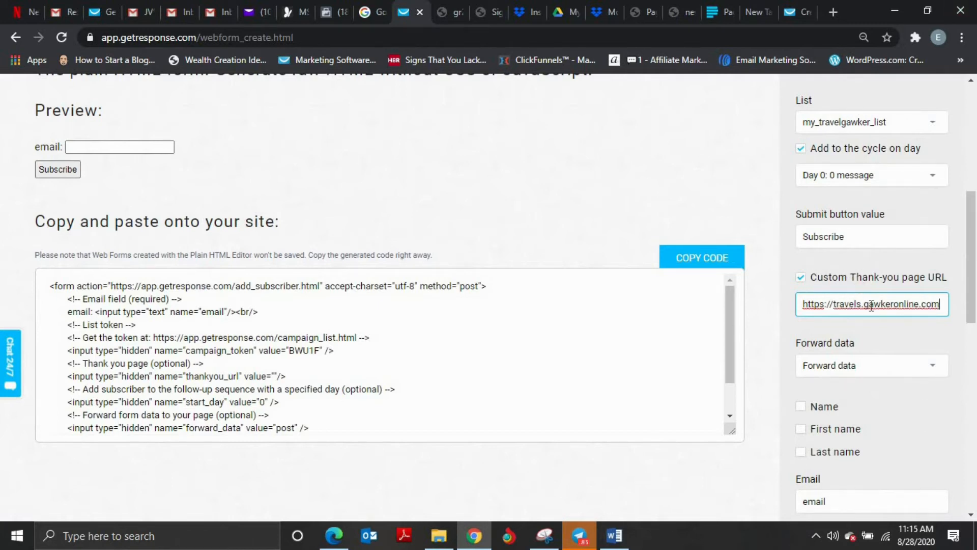
scroll(903, 274, "down", 3)
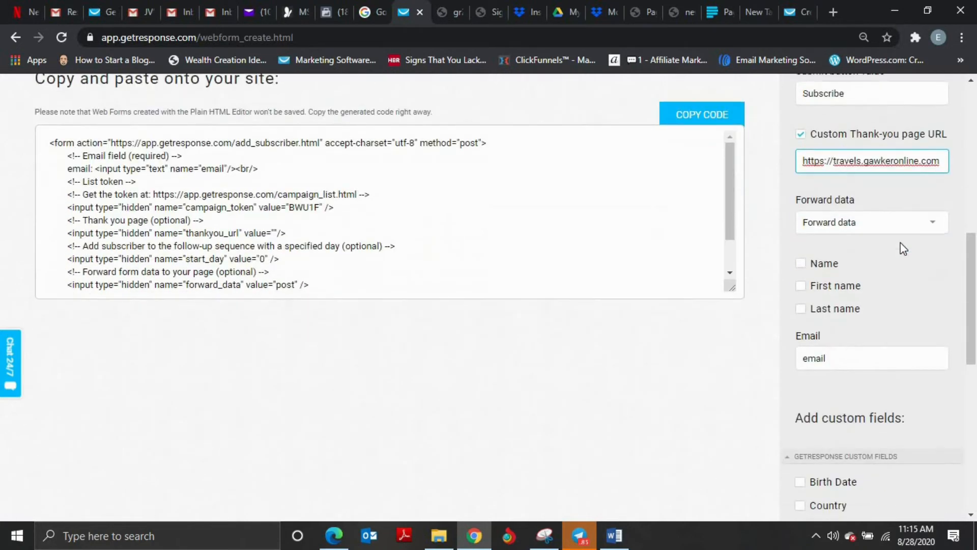
Step: Add the Name field to the plain HTML web form and check the form preview
left_click(801, 265)
scroll(497, 172, "up", 6)
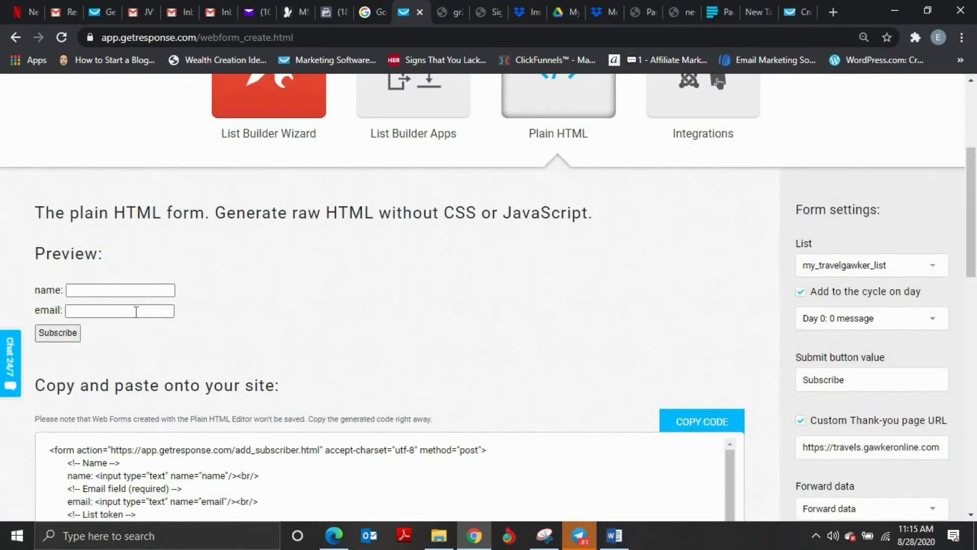
scroll(367, 263, "down", 4)
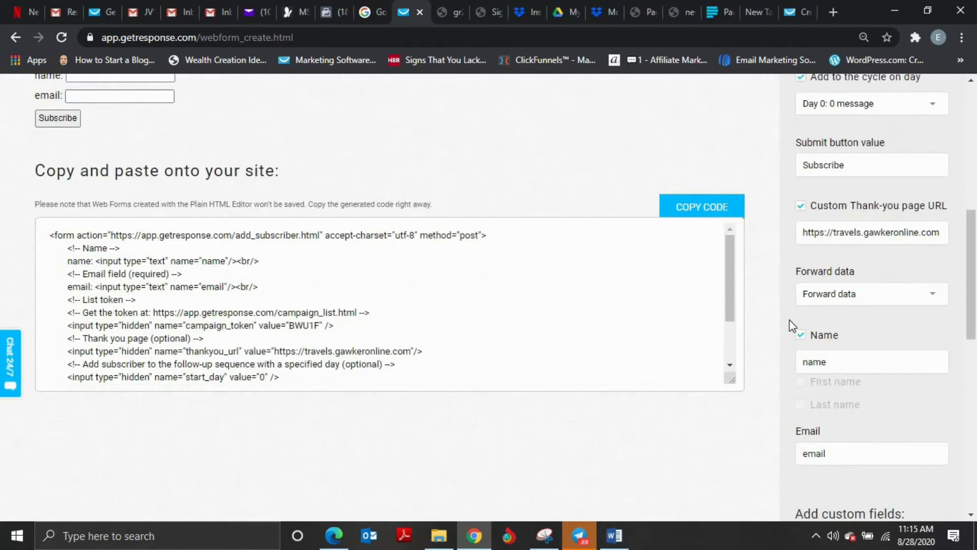
Step: Look through the custom and consent fields that can be added to the web form
scroll(790, 325, "down", 7)
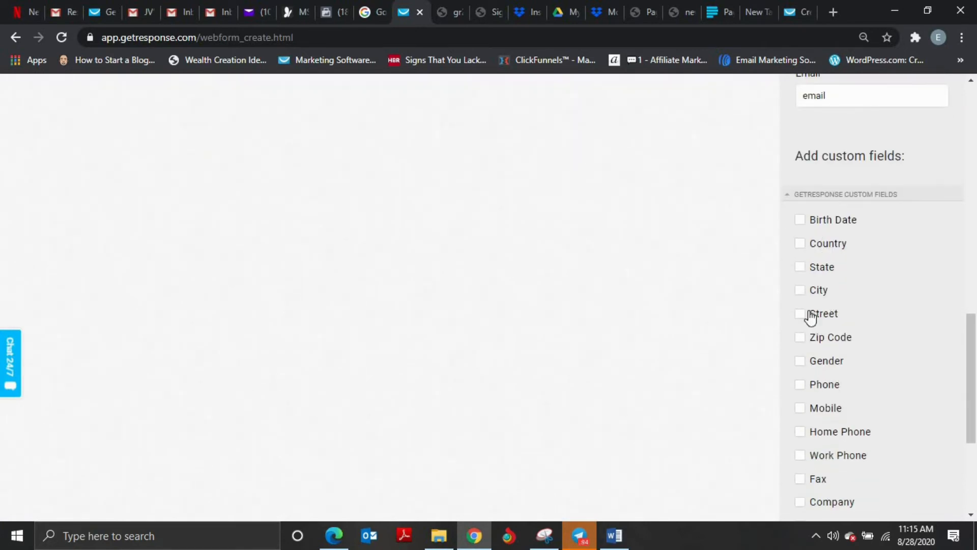
scroll(809, 375, "down", 4)
scroll(812, 351, "up", 2)
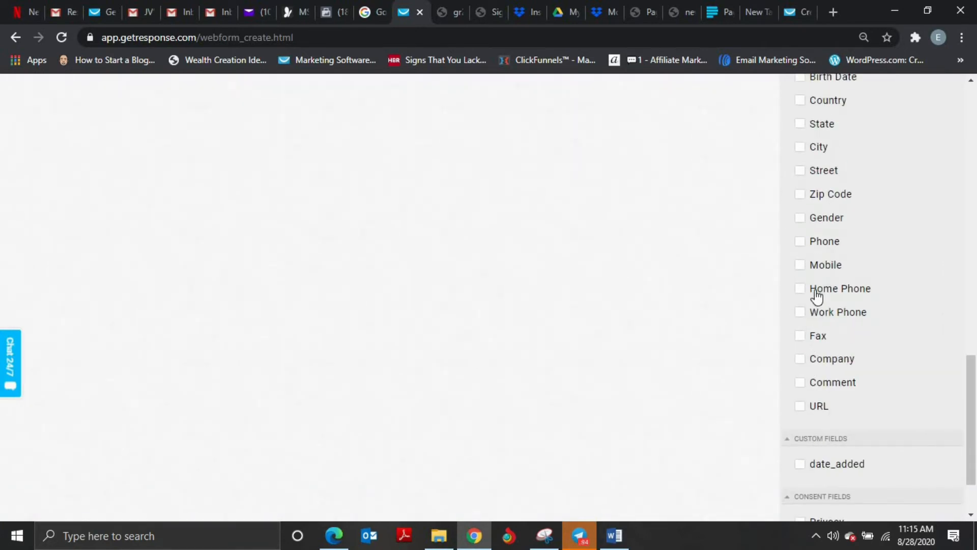
scroll(834, 265, "up", 2)
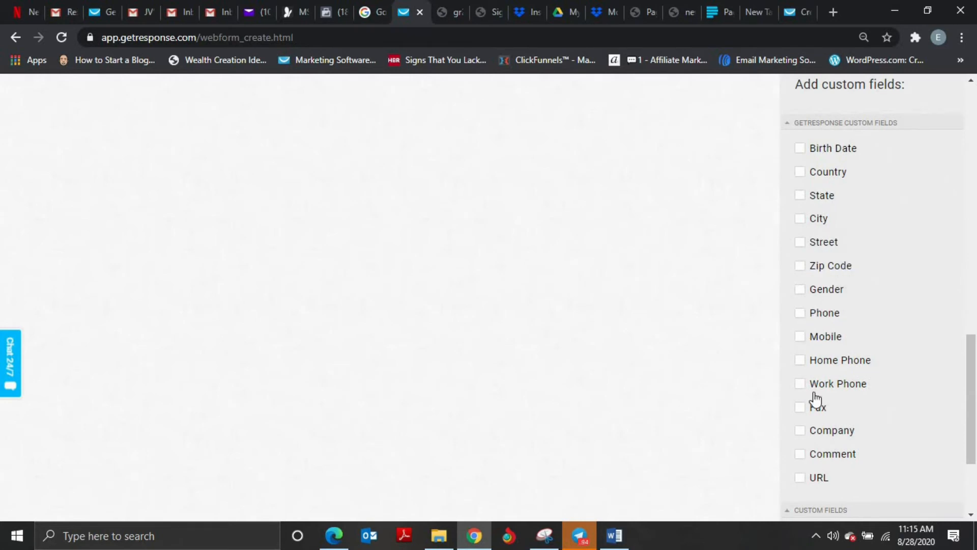
scroll(833, 354, "down", 3)
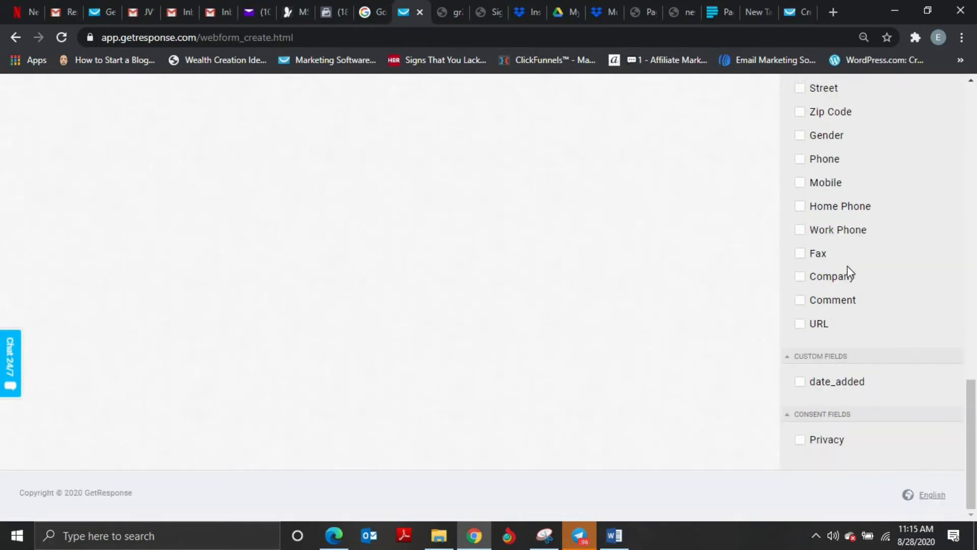
scroll(849, 274, "up", 6)
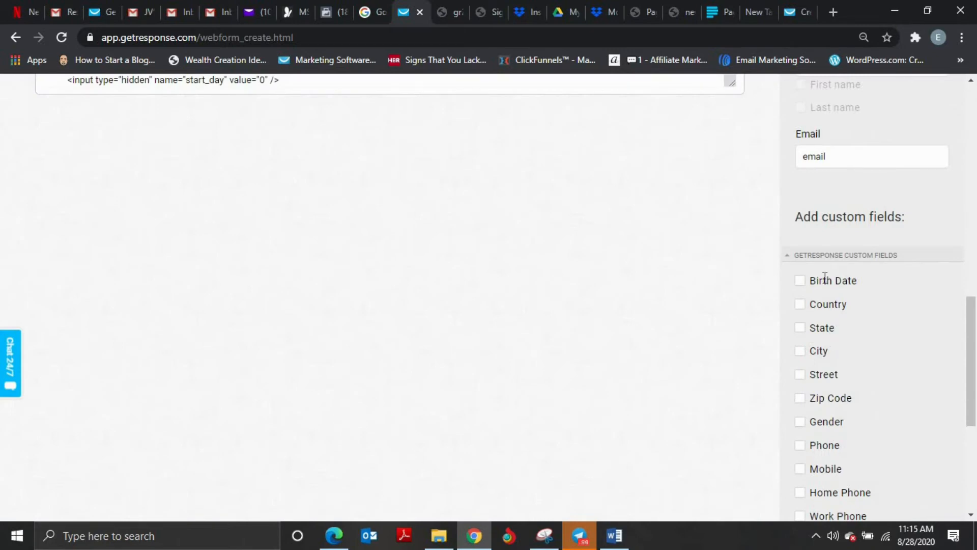
scroll(824, 276, "up", 10)
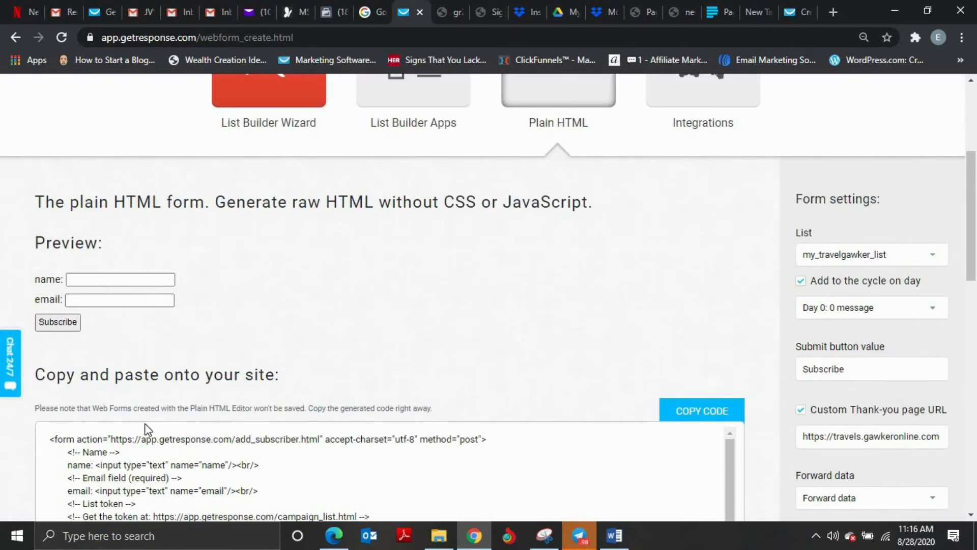
Step: Review the generated web form HTML and copy the whole code
scroll(287, 339, "down", 3)
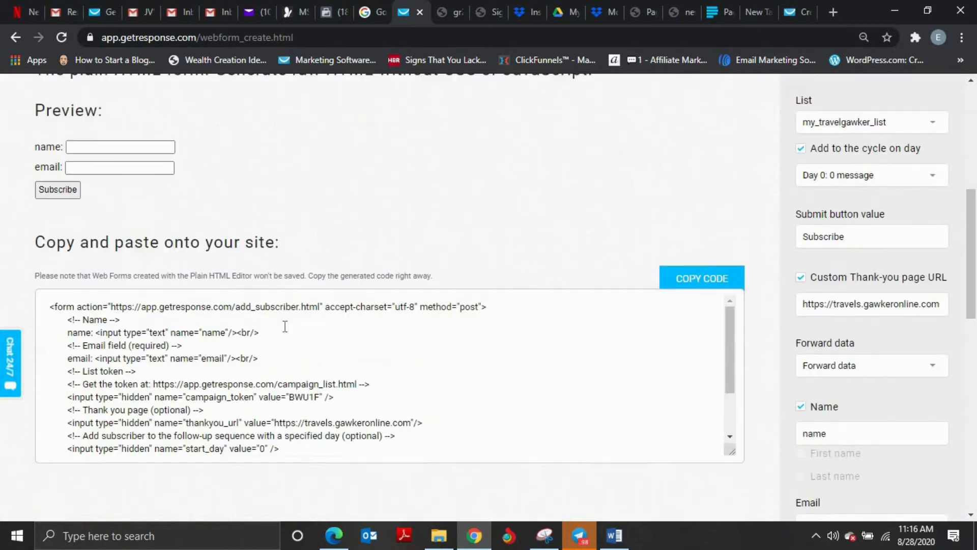
scroll(153, 277, "up", 3)
left_click(684, 413)
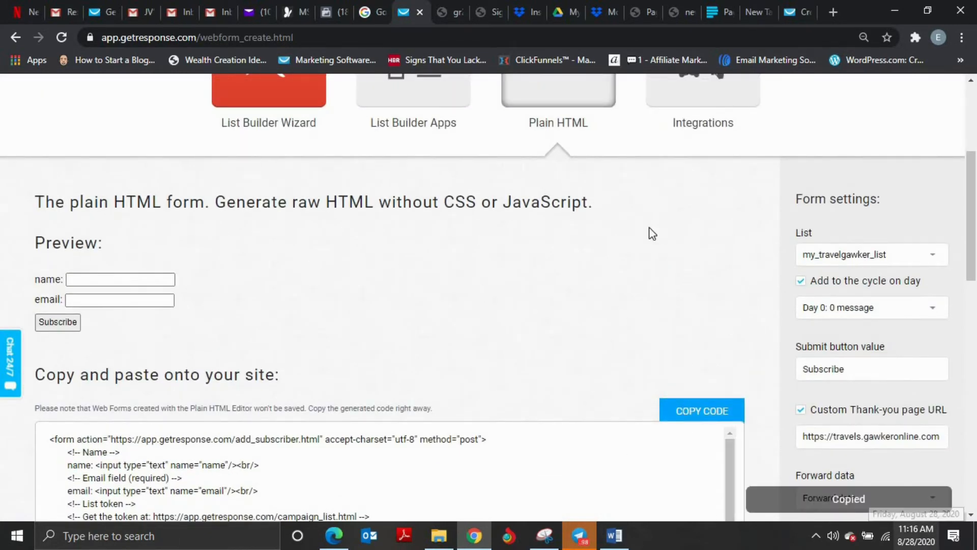
Step: Switch to the Thrive Architect page, set the lead generation connection to HTML Code, insert the copied code and generate the form
left_click(633, 13)
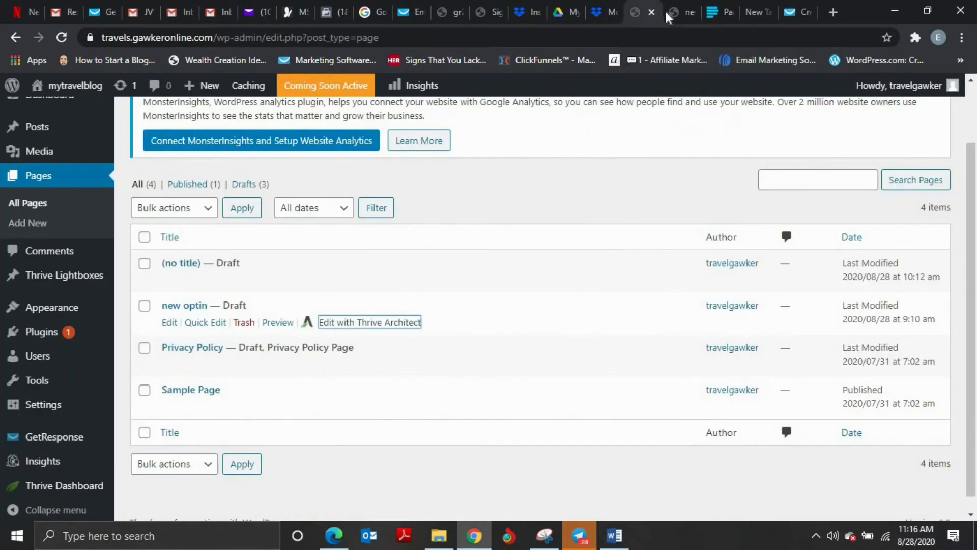
left_click(676, 12)
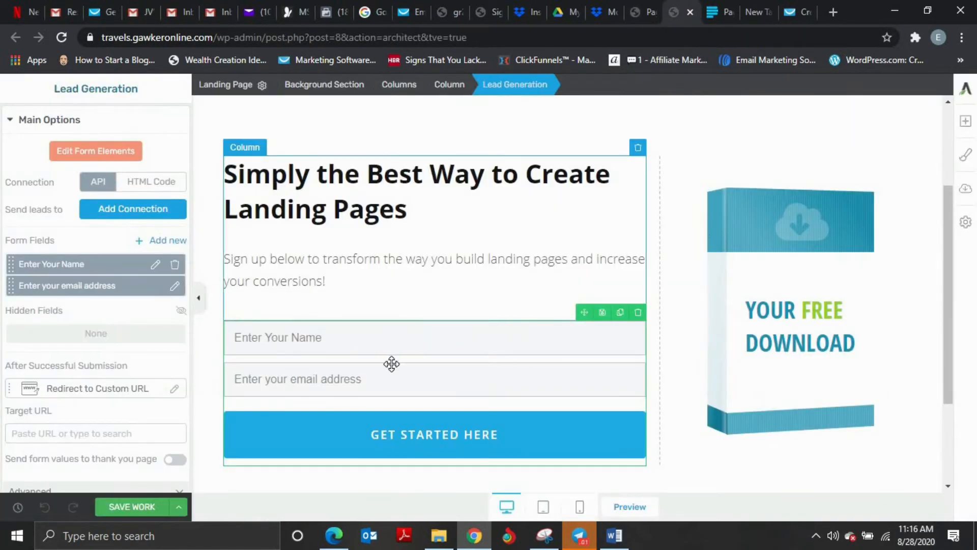
left_click(151, 185)
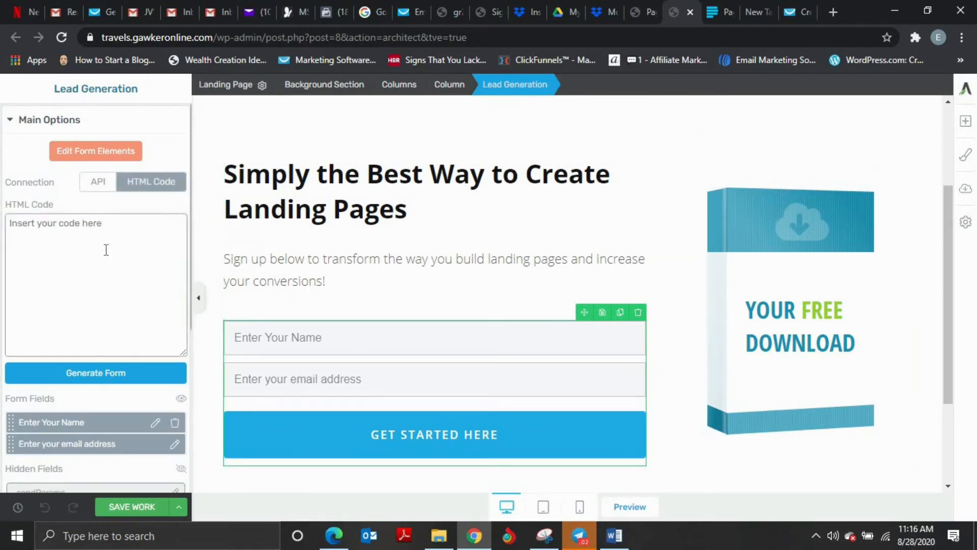
key("ctrl+v")
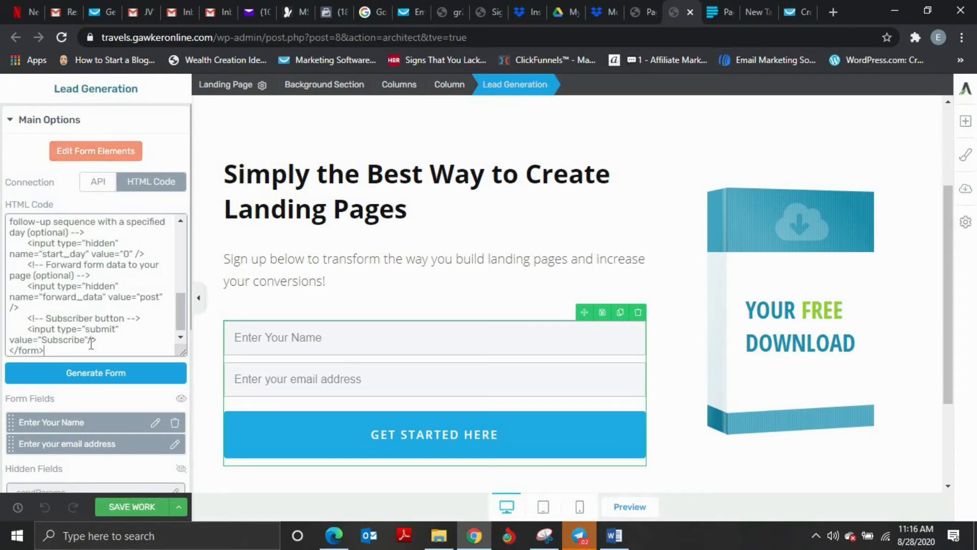
left_click(93, 377)
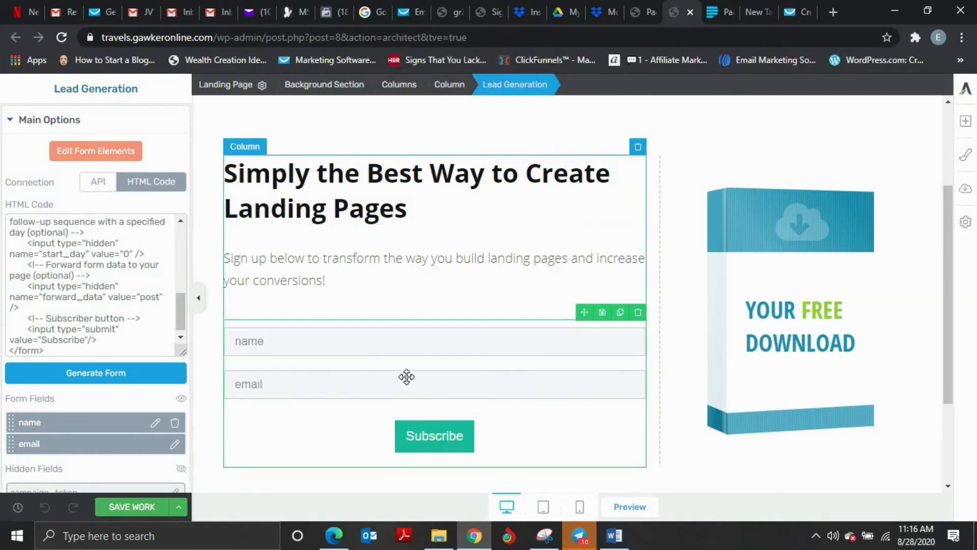
Step: Edit the form elements, setting the input placeholders to "Name:" and "Email:"
scroll(348, 385, "down", 3)
scroll(331, 327, "up", 3)
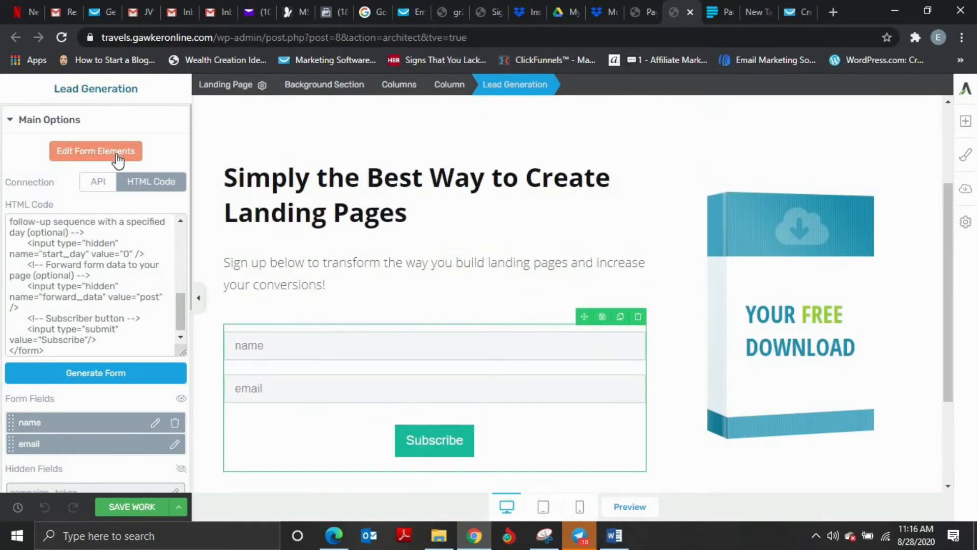
left_click(100, 151)
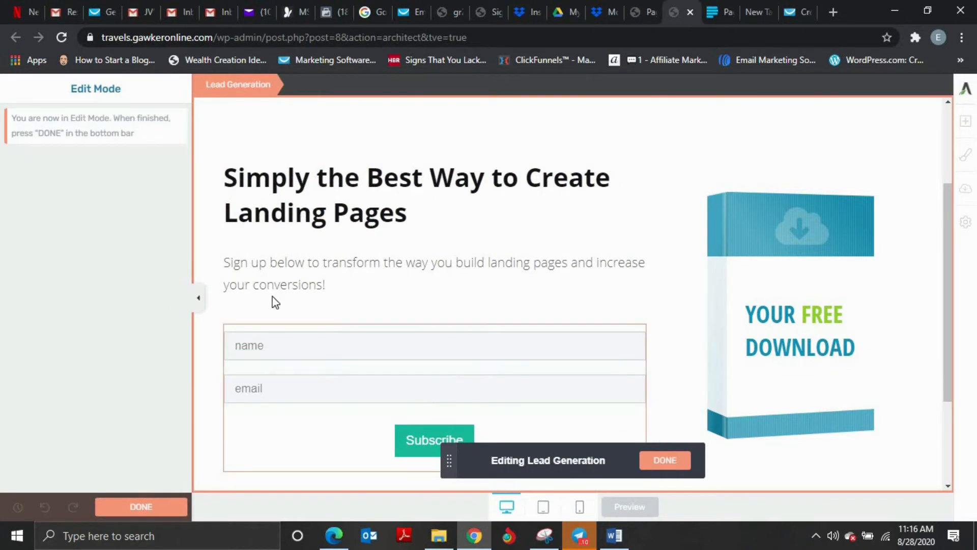
left_click(312, 379)
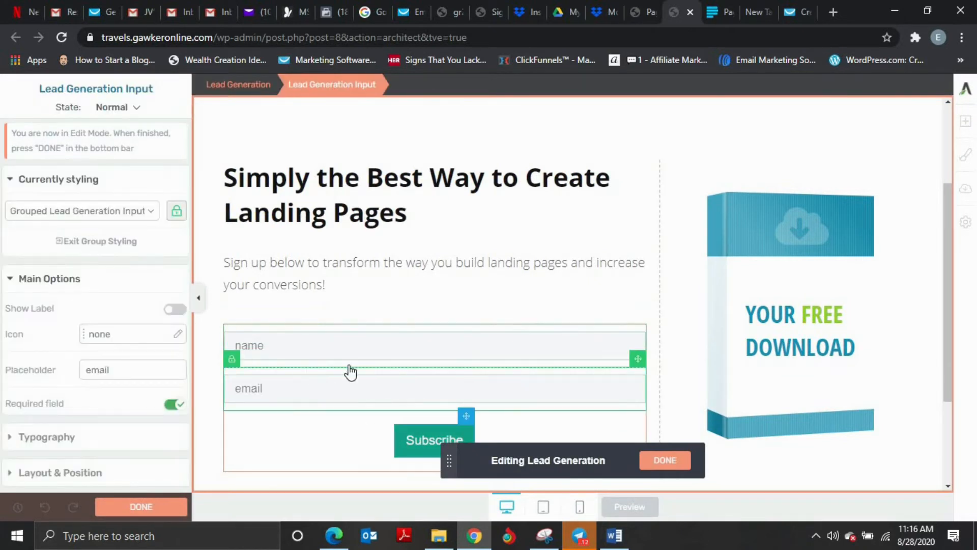
left_click(382, 356)
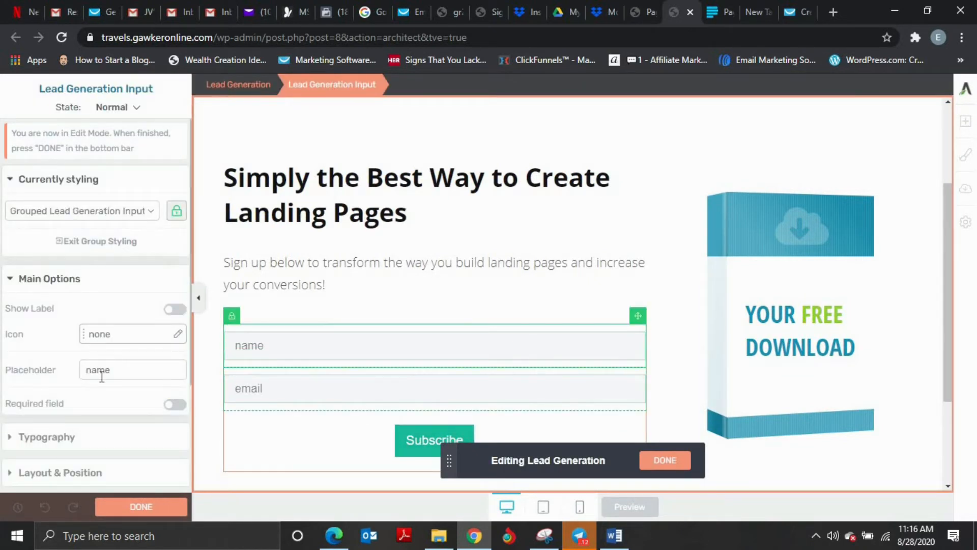
left_click(118, 365)
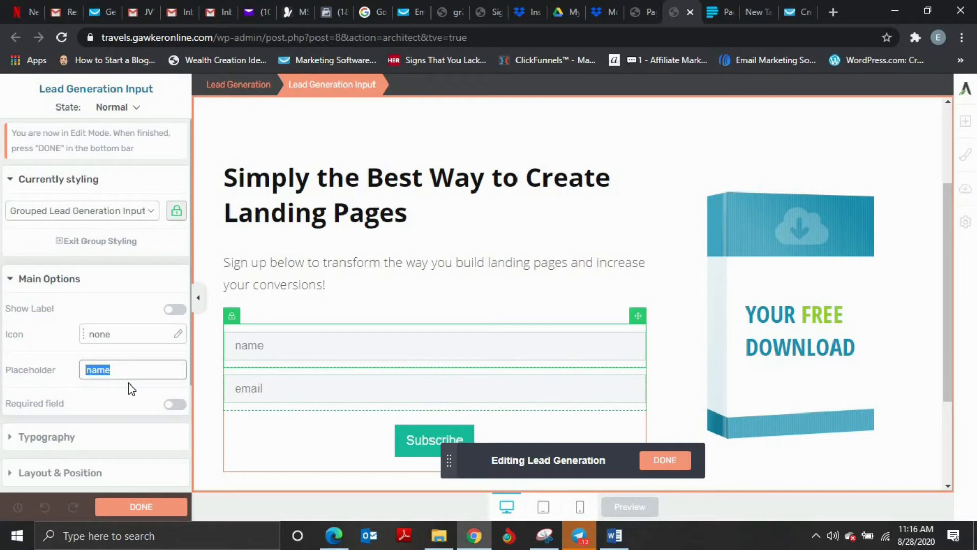
type("Name:")
left_click(258, 388)
double_click(122, 362)
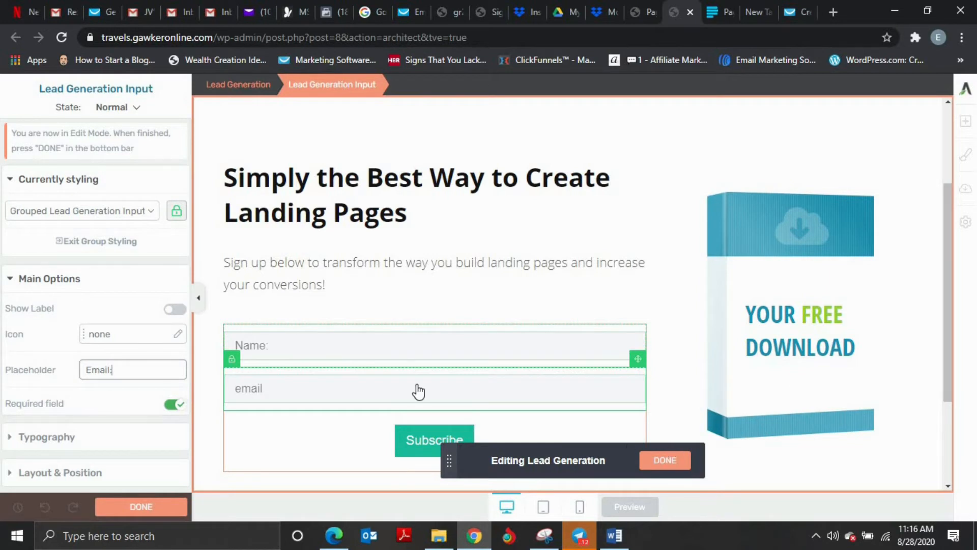
Step: Round all corners of the grouped form input fields to 10 px
scroll(57, 304, "down", 3)
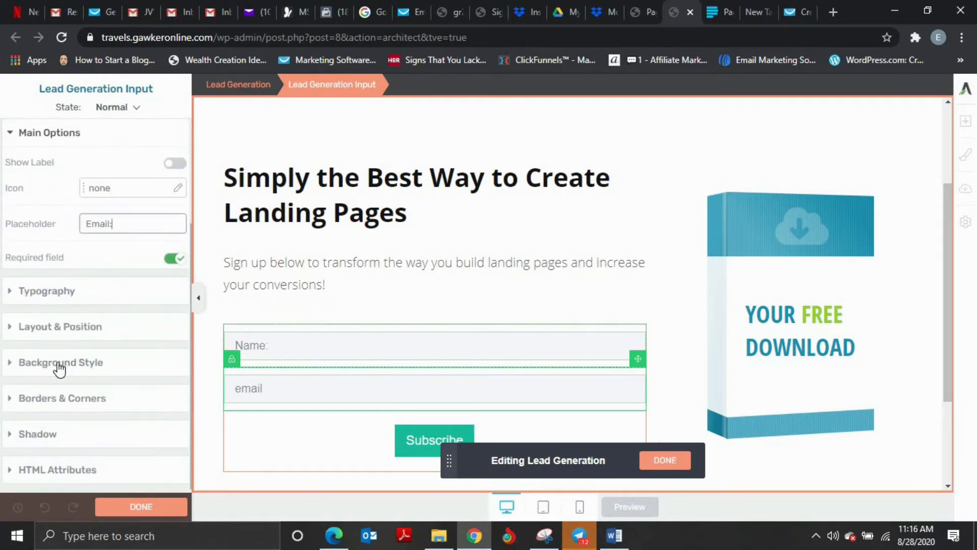
left_click(59, 398)
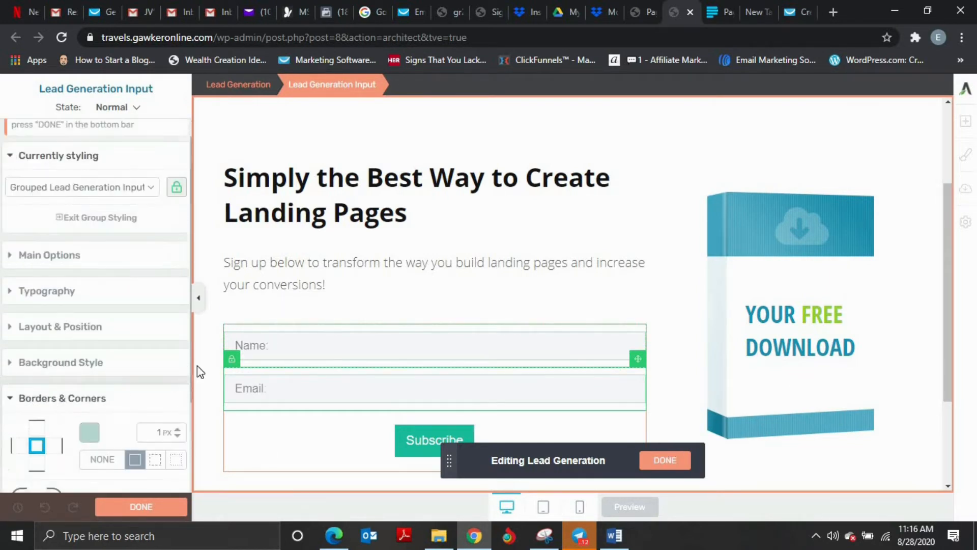
scroll(97, 433, "down", 2)
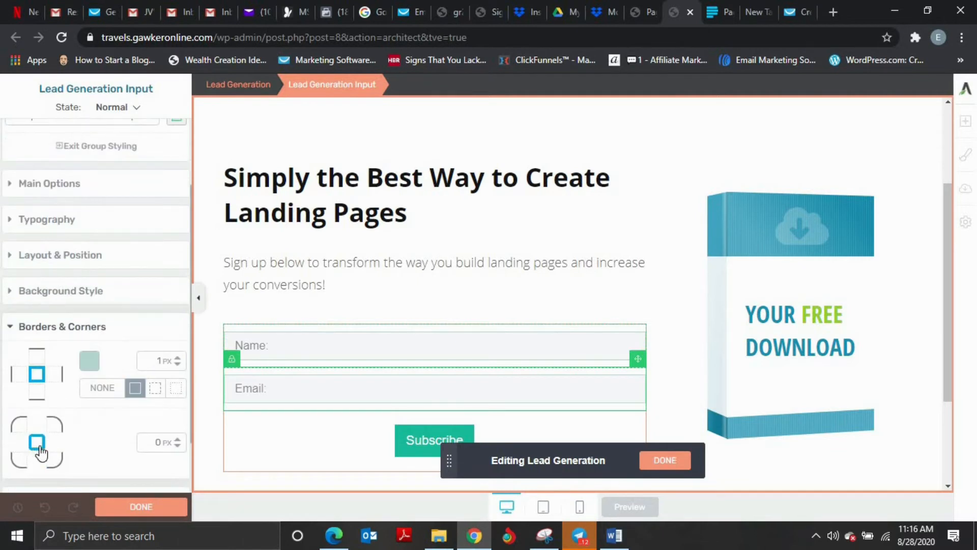
left_click(161, 442)
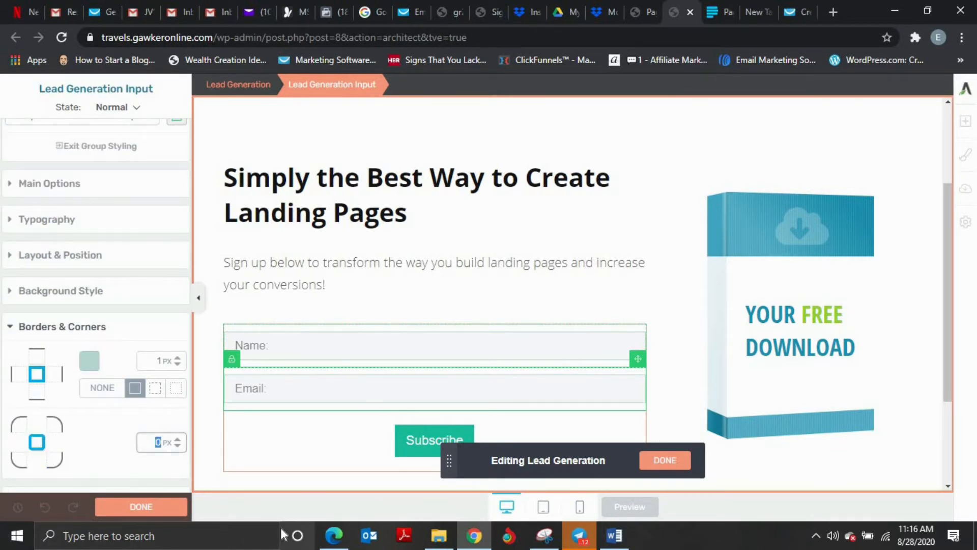
type("5")
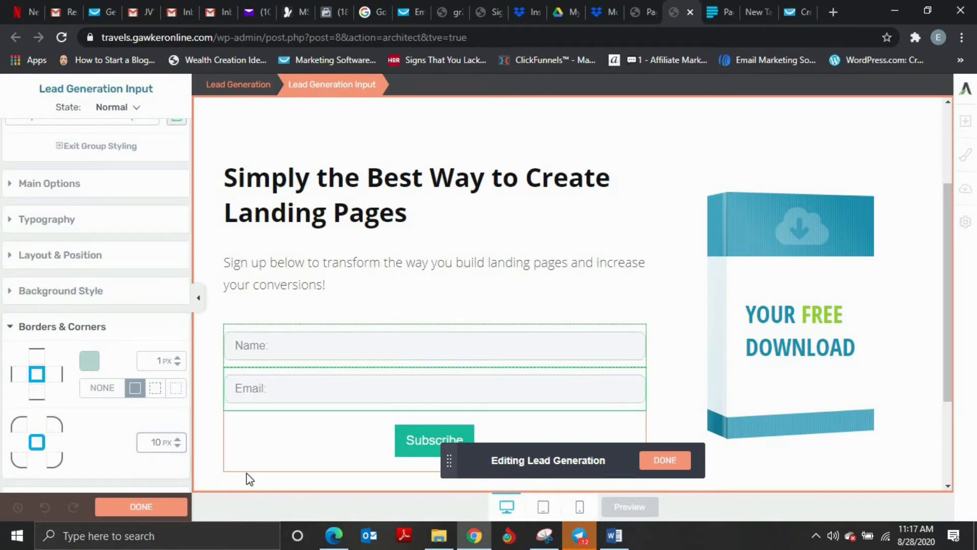
left_click(423, 392)
Step: Change the Subscribe button's background colour to blue #3578be and apply it
scroll(385, 375, "down", 3)
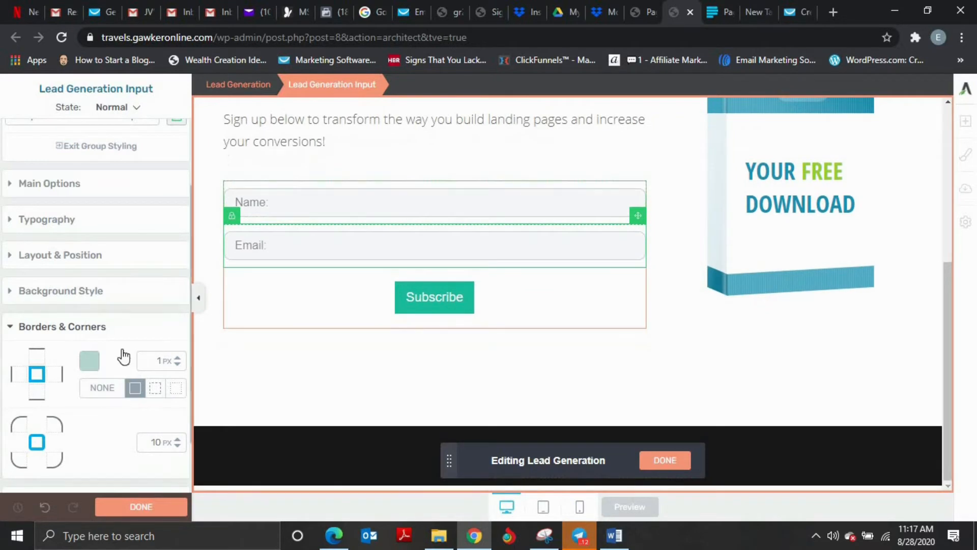
scroll(122, 356, "down", 2)
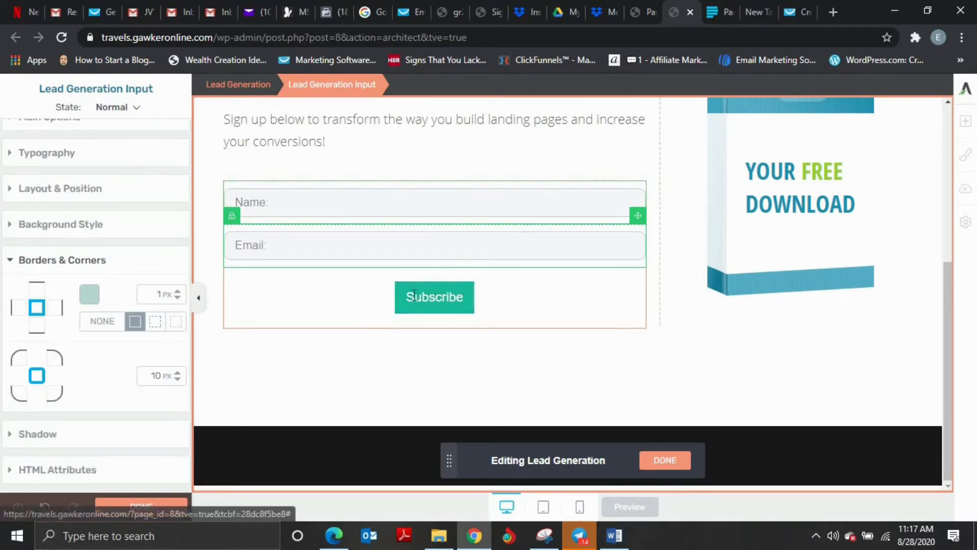
left_click(397, 294)
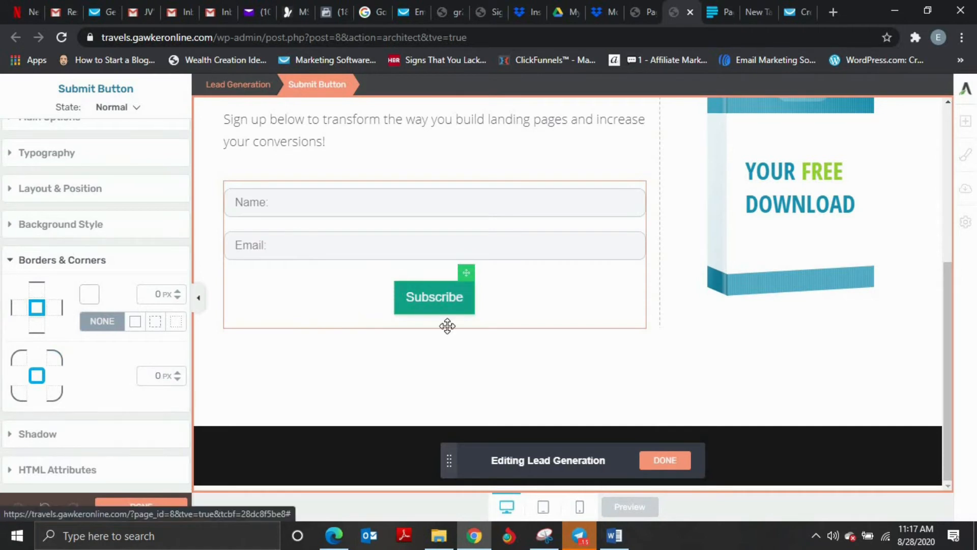
scroll(97, 393, "up", 3)
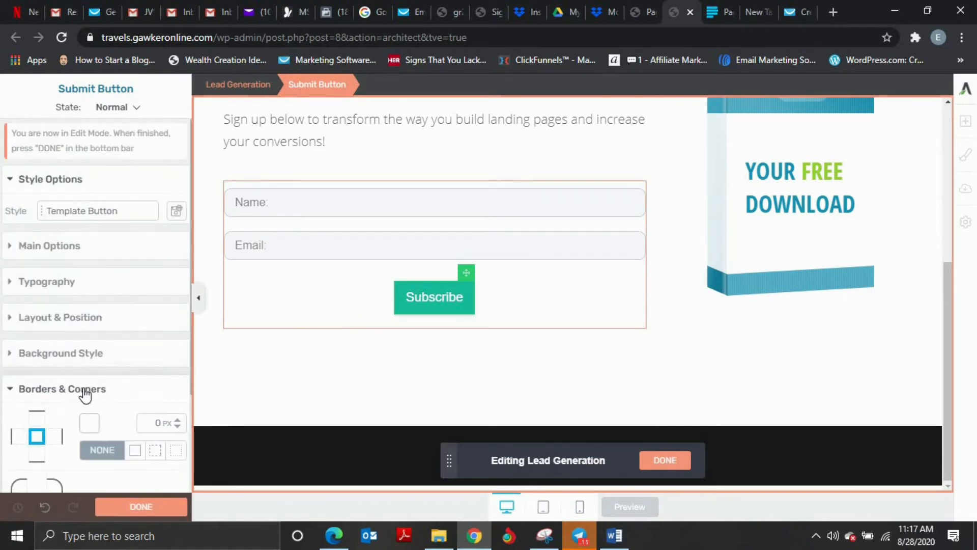
left_click(78, 351)
left_click(15, 440)
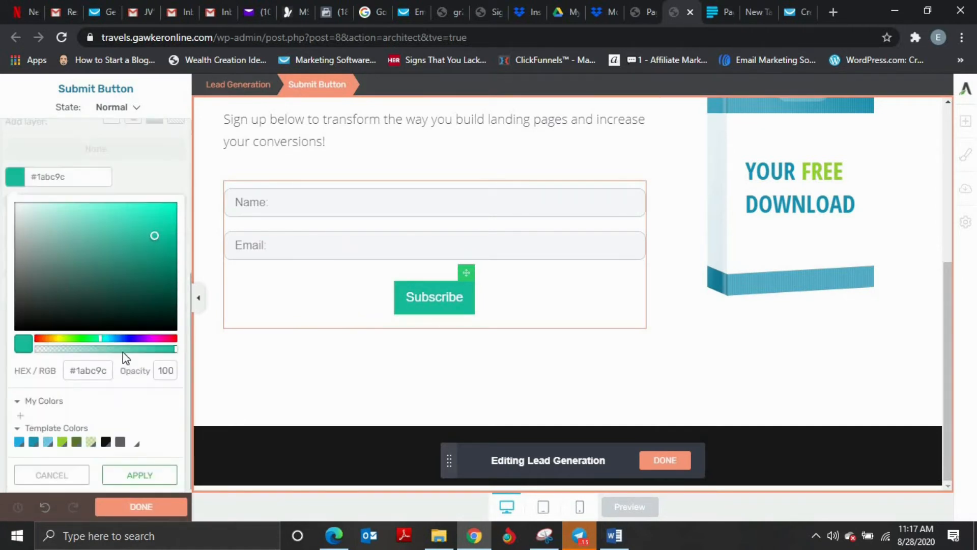
left_click(116, 338)
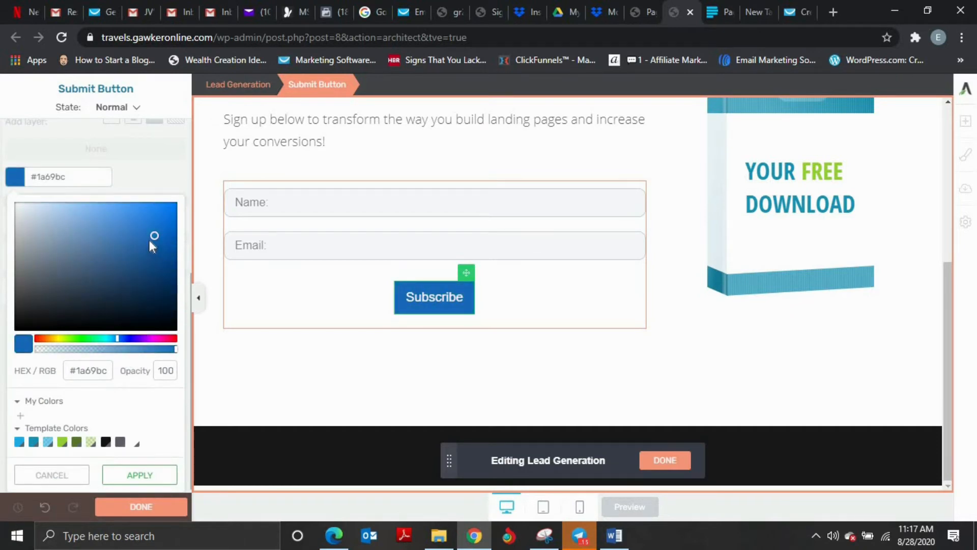
left_click(131, 235)
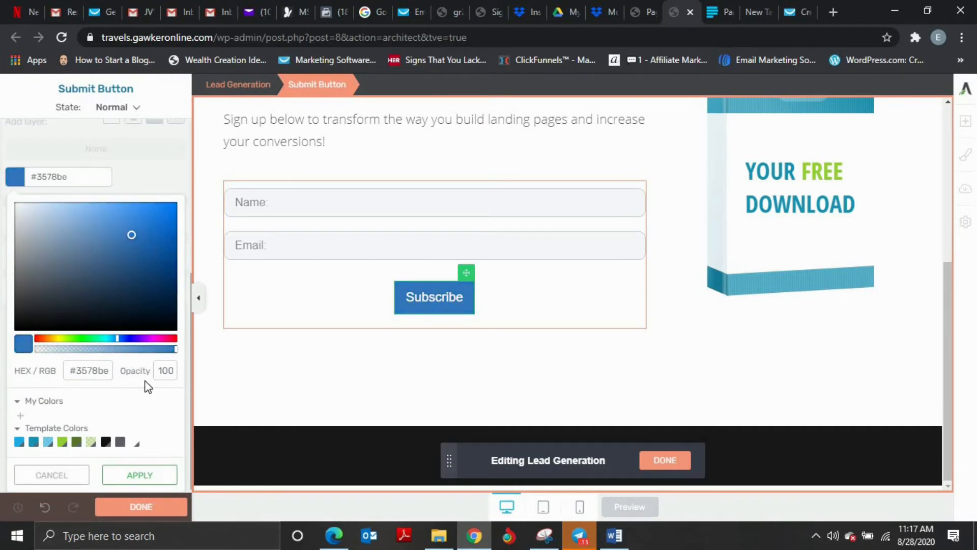
left_click(135, 474)
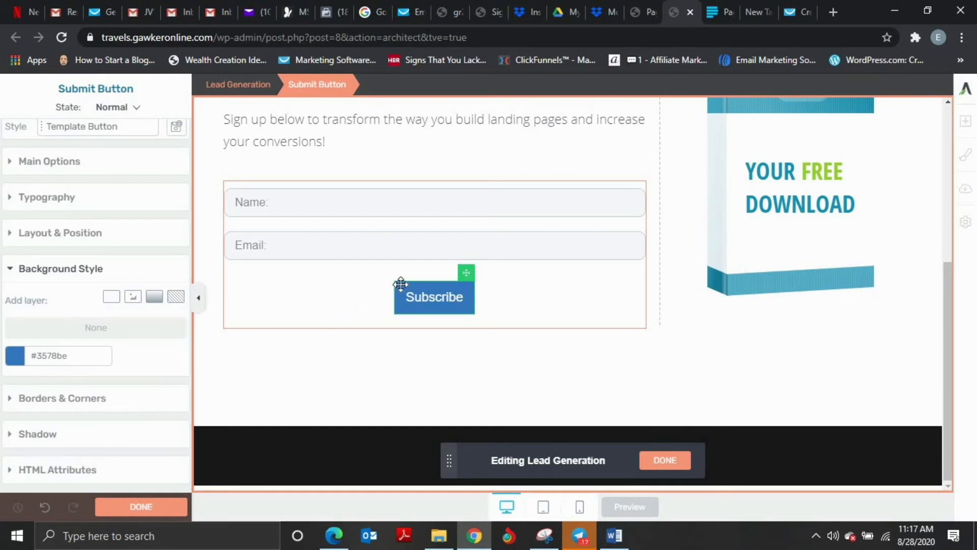
Step: Round all corners of the Subscribe button to 15 px and finish editing the form elements
left_click(68, 399)
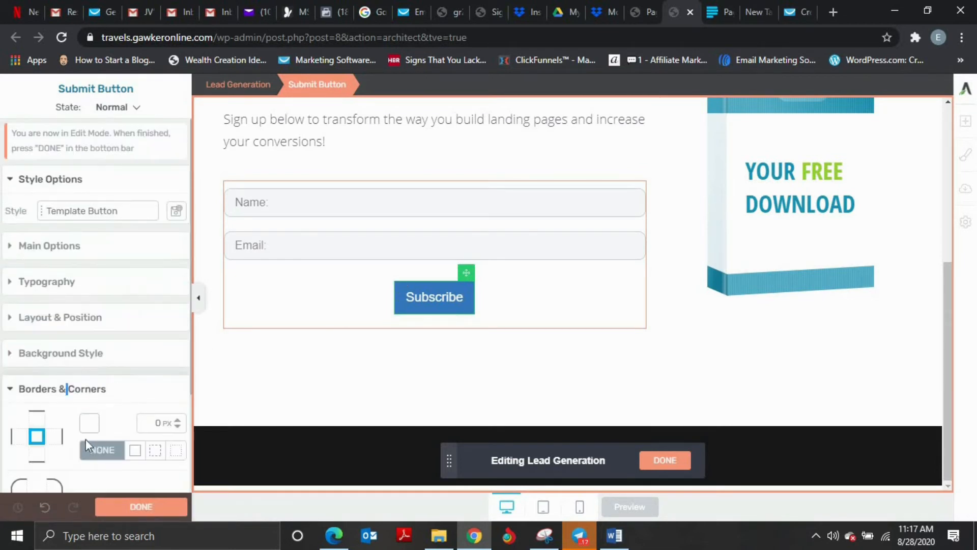
double_click(158, 376)
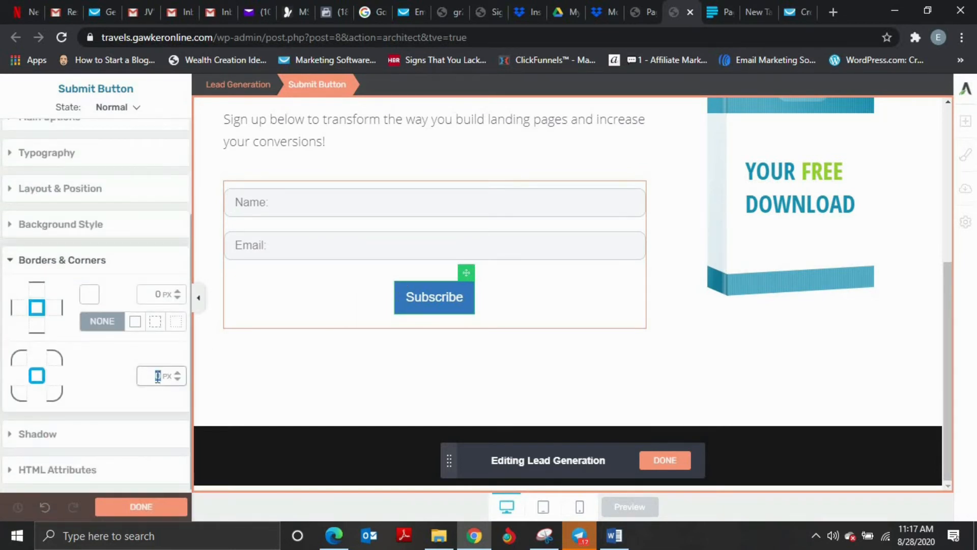
type("15")
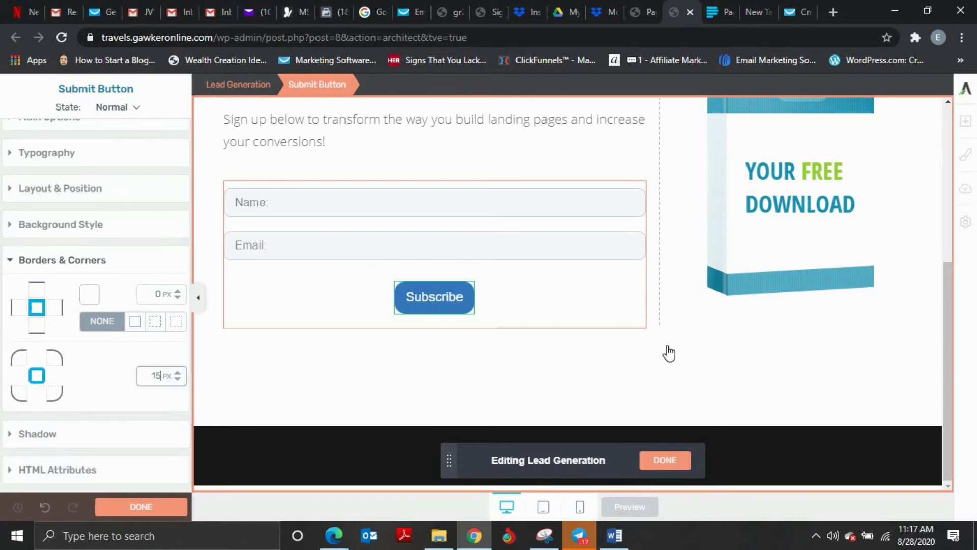
left_click(148, 506)
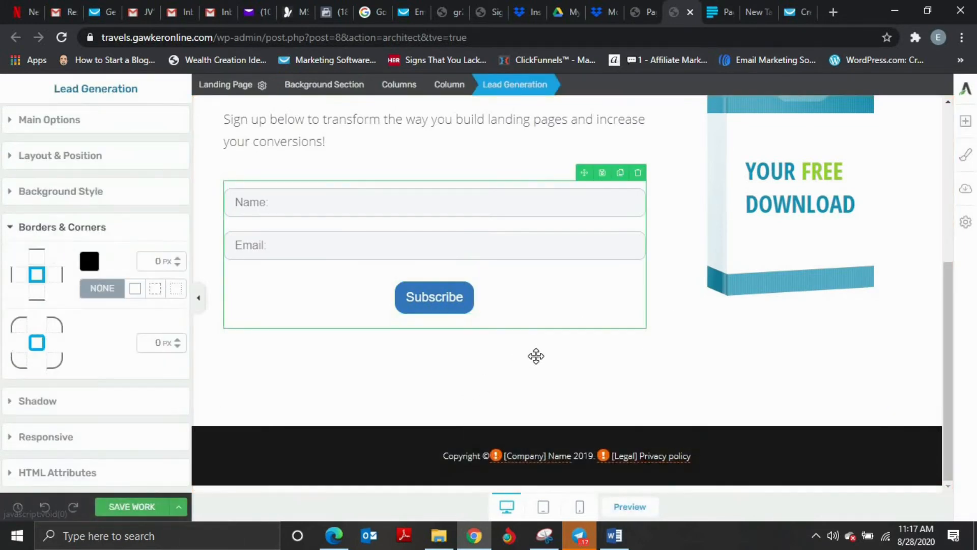
Step: Centre the lead generation form, set its maximum width to 440 px and save the page
scroll(455, 285, "up", 3)
scroll(489, 288, "up", 3)
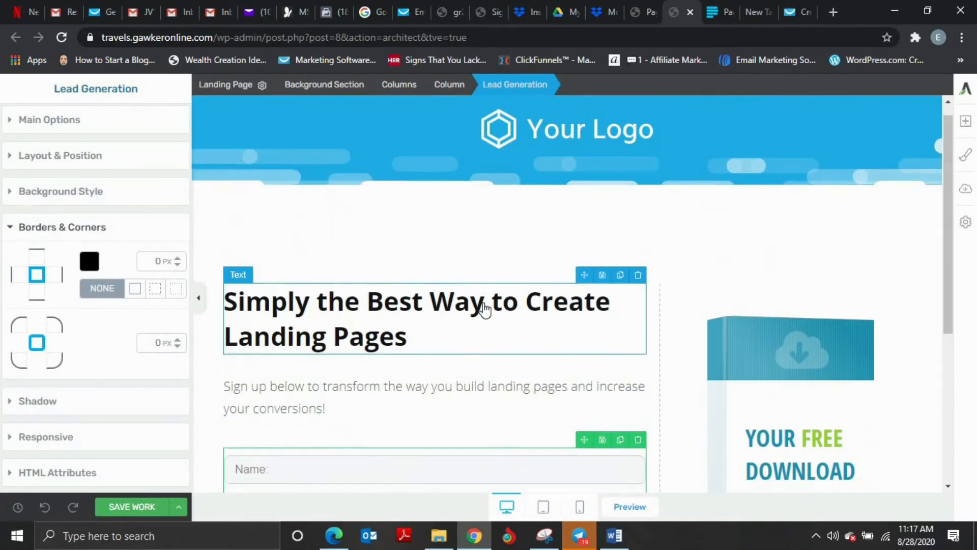
scroll(483, 308, "down", 4)
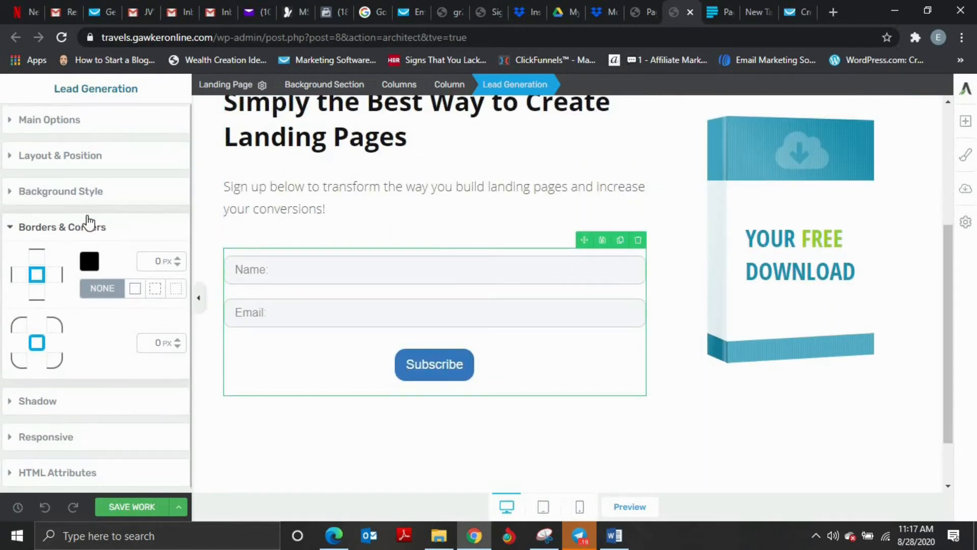
left_click(102, 156)
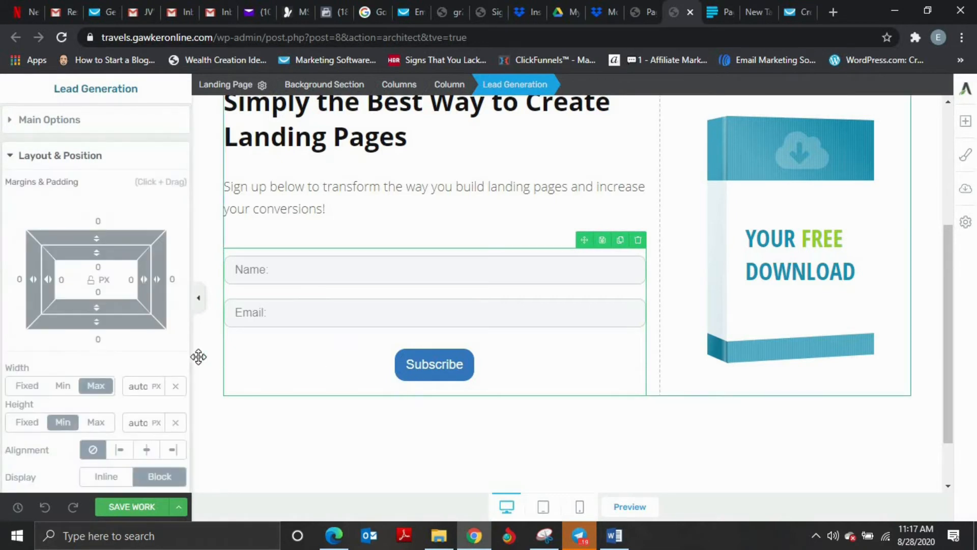
scroll(102, 331, "down", 3)
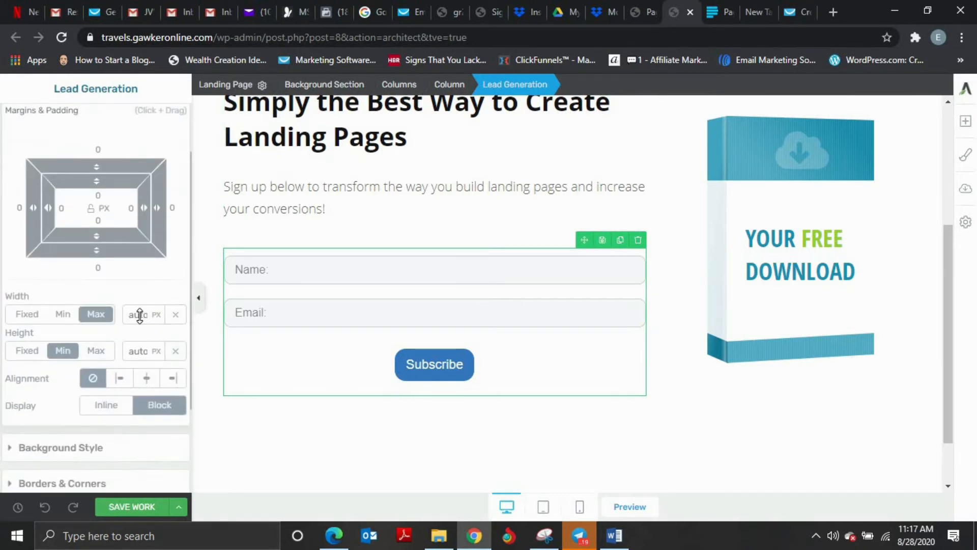
left_click_drag(140, 316, 139, 390)
left_click(146, 377)
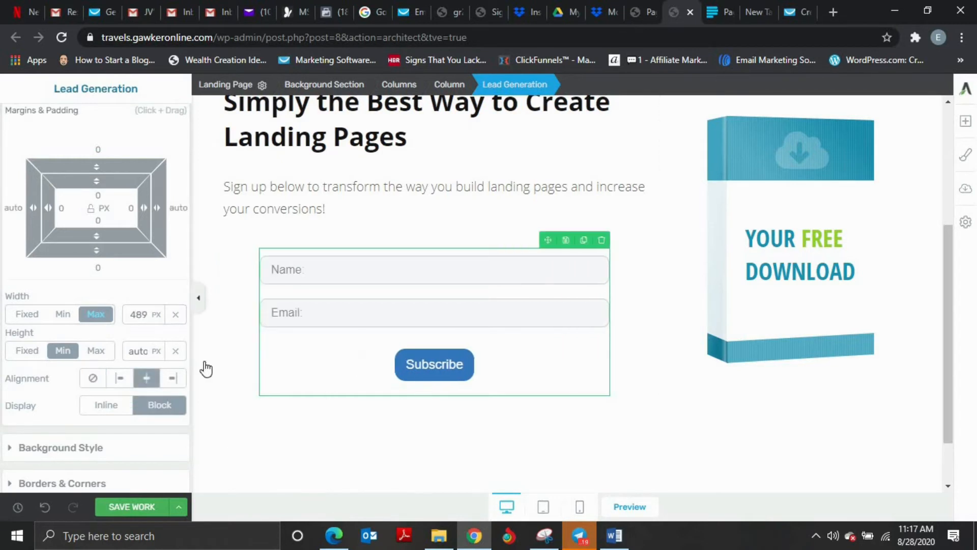
left_click_drag(145, 315, 145, 319)
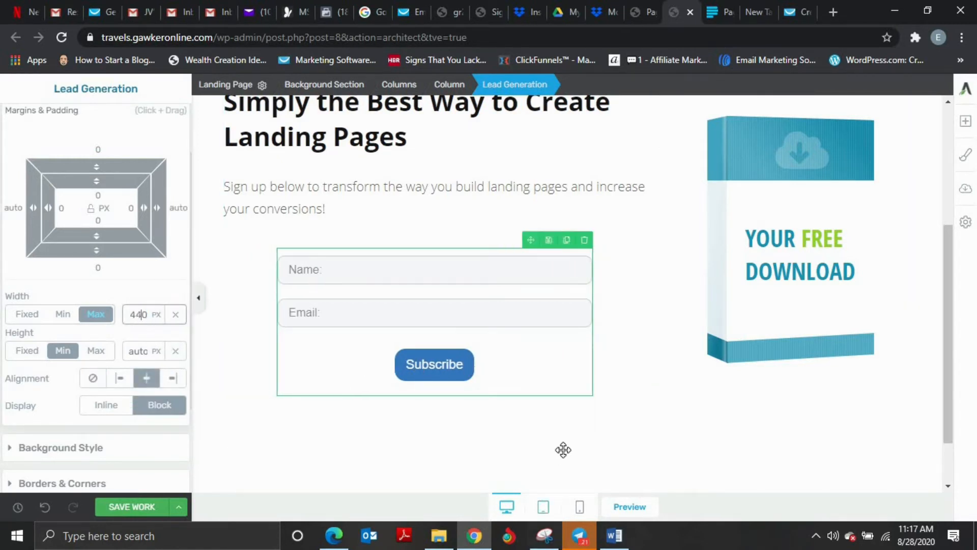
left_click(445, 428)
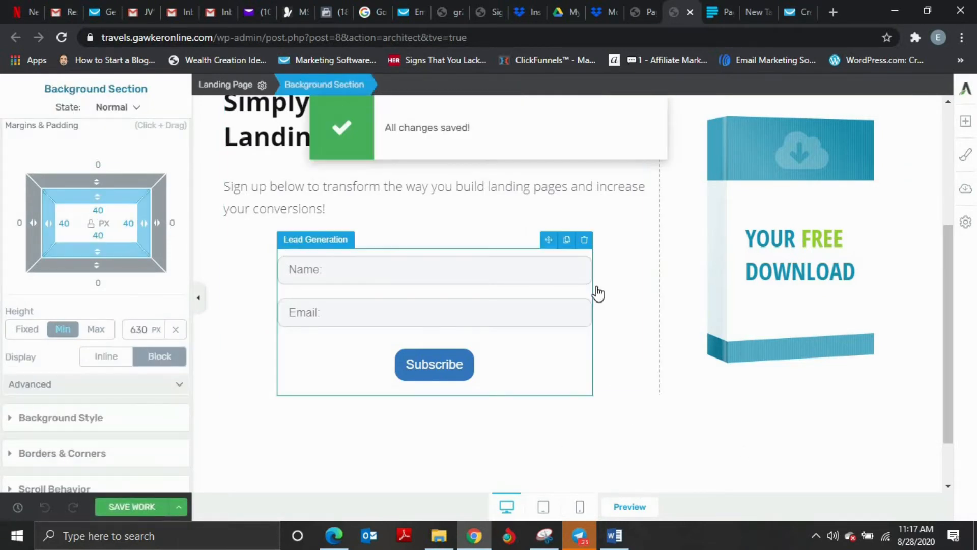
Step: Review the landing page in the editor and in its preview, checking the headline, signup form and button
scroll(597, 285, "up", 3)
scroll(601, 269, "down", 4)
scroll(617, 403, "down", 2)
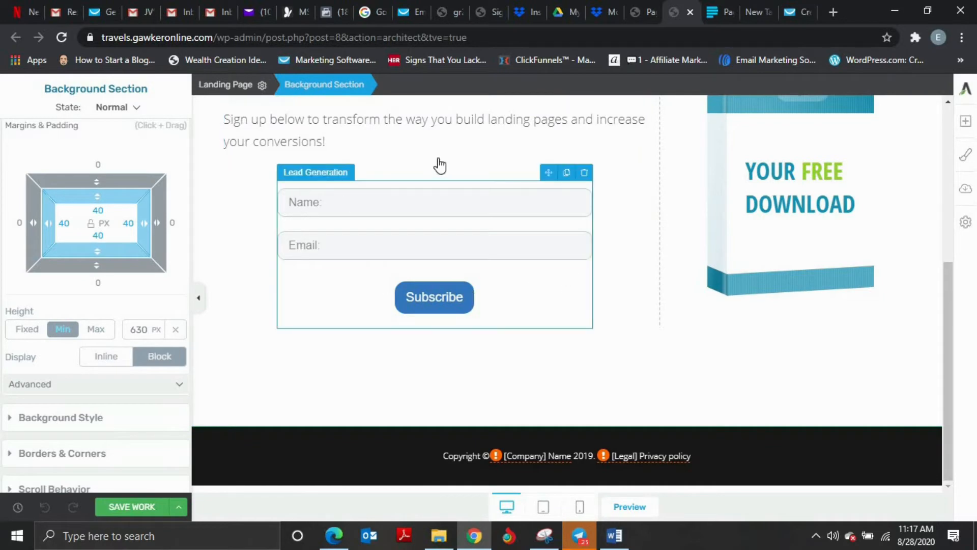
scroll(446, 240, "up", 2)
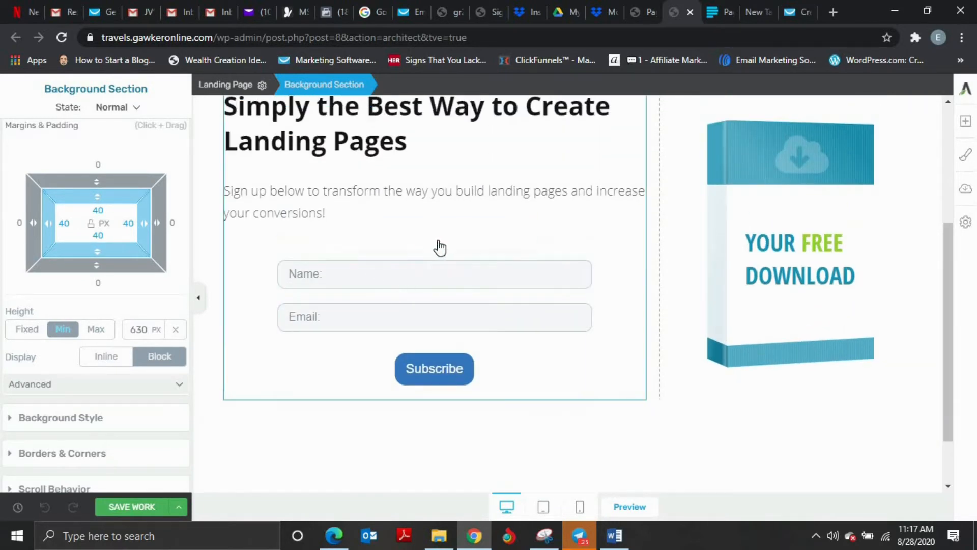
scroll(452, 244, "up", 3)
scroll(451, 242, "down", 6)
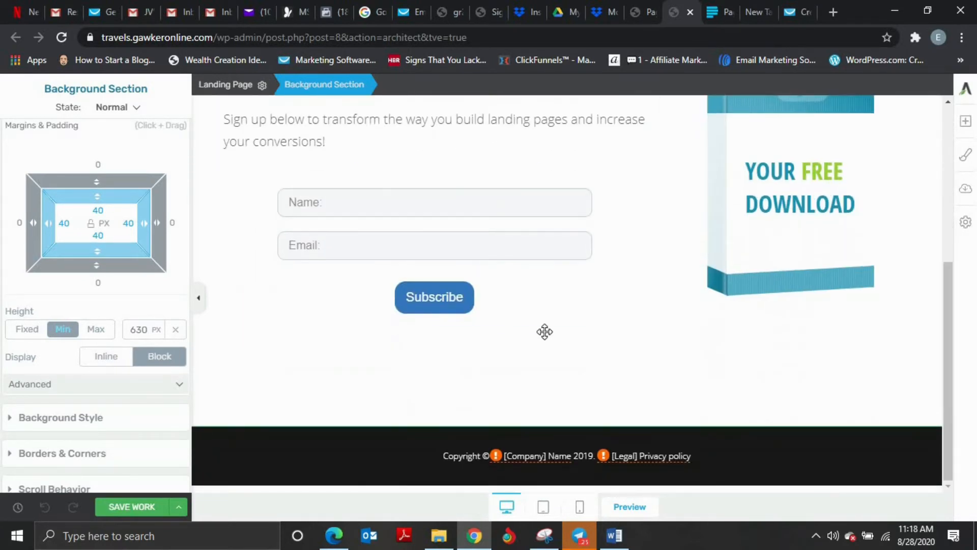
left_click(629, 507)
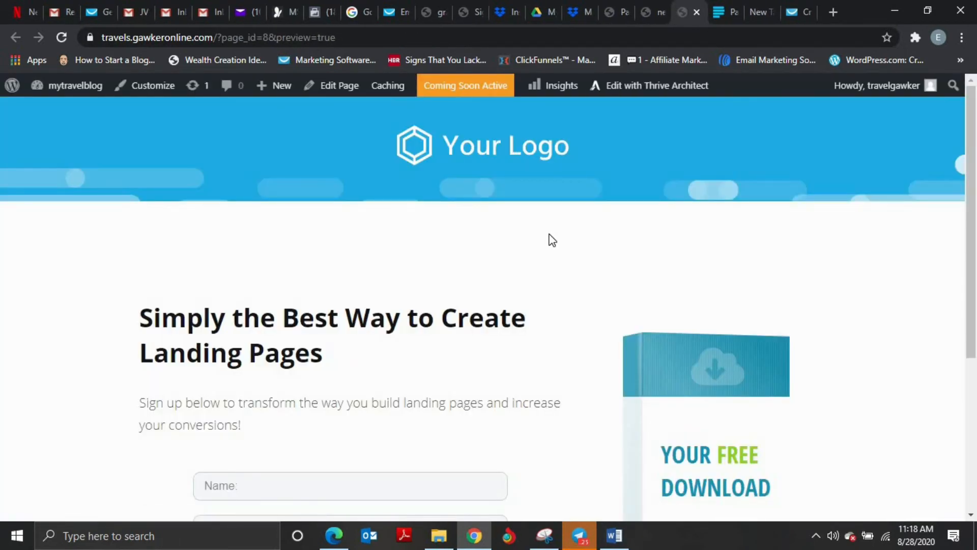
scroll(156, 287, "down", 4)
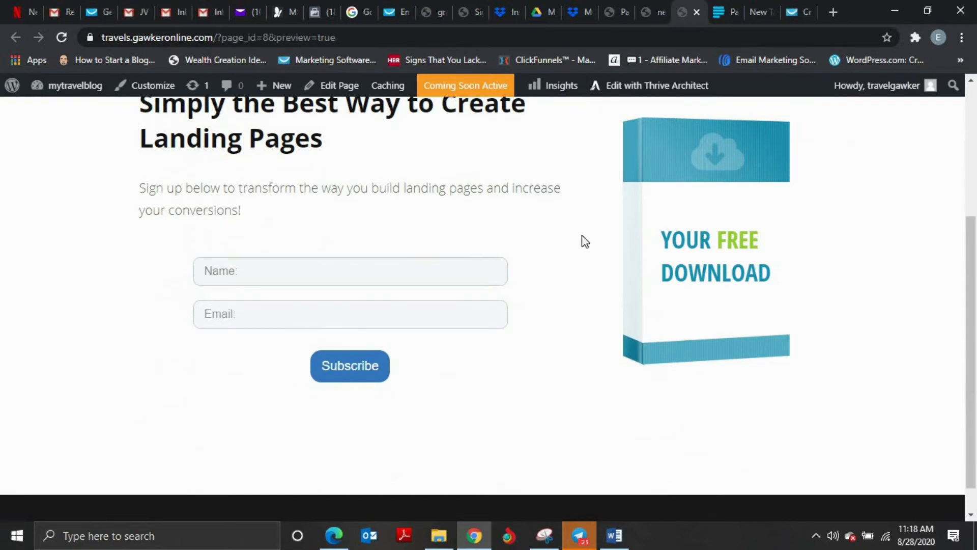
scroll(441, 159, "up", 4)
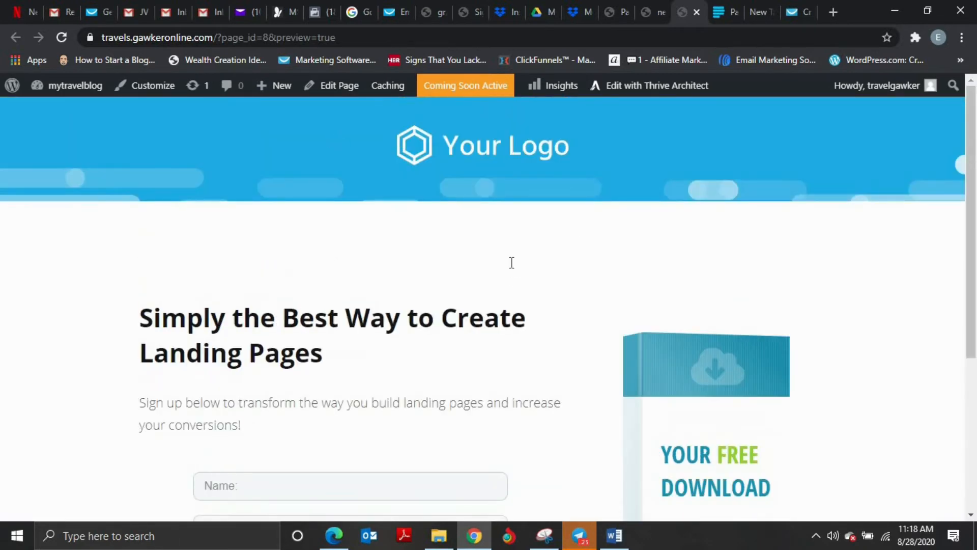
scroll(408, 255, "down", 4)
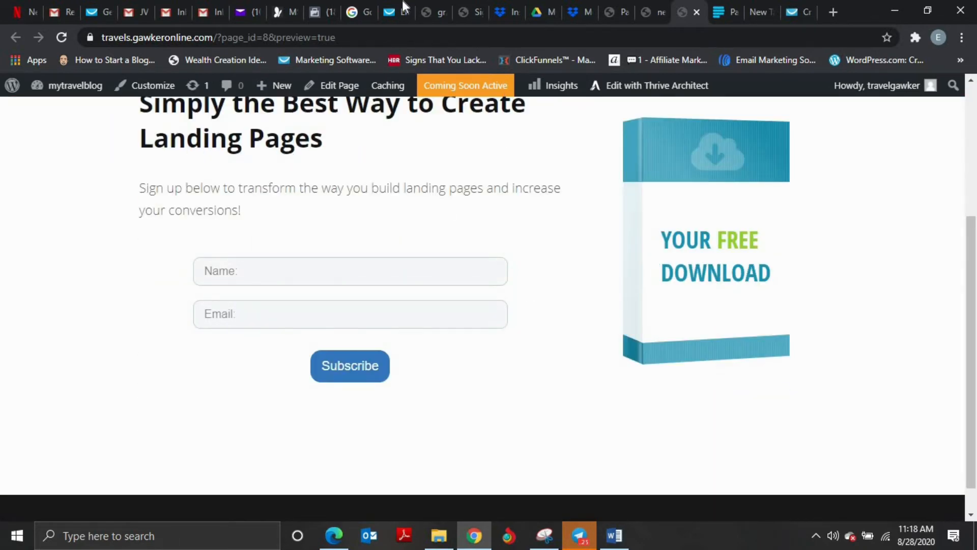
Step: Switch to GetResponse and open the overview of contact lists
left_click(390, 10)
scroll(397, 249, "down", 1)
scroll(280, 183, "up", 5)
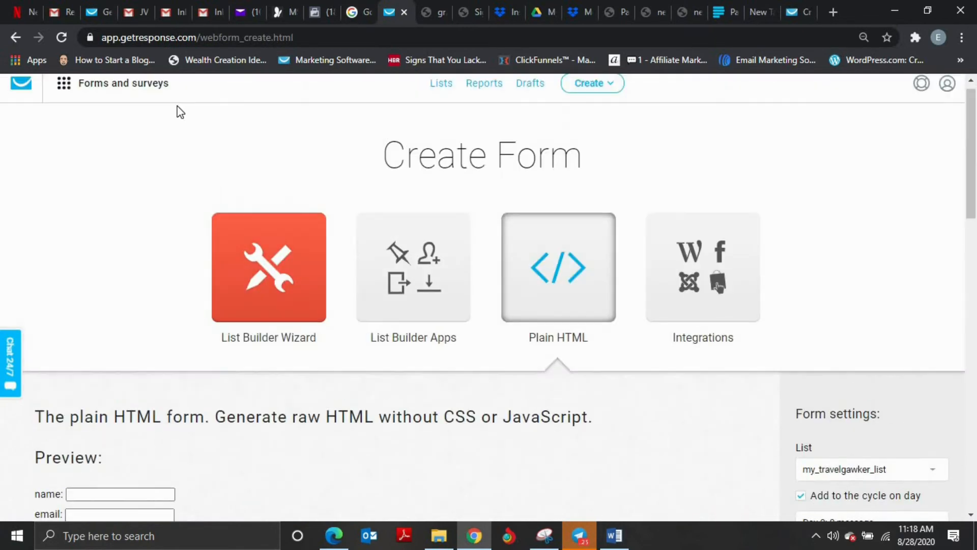
scroll(229, 101, "up", 1)
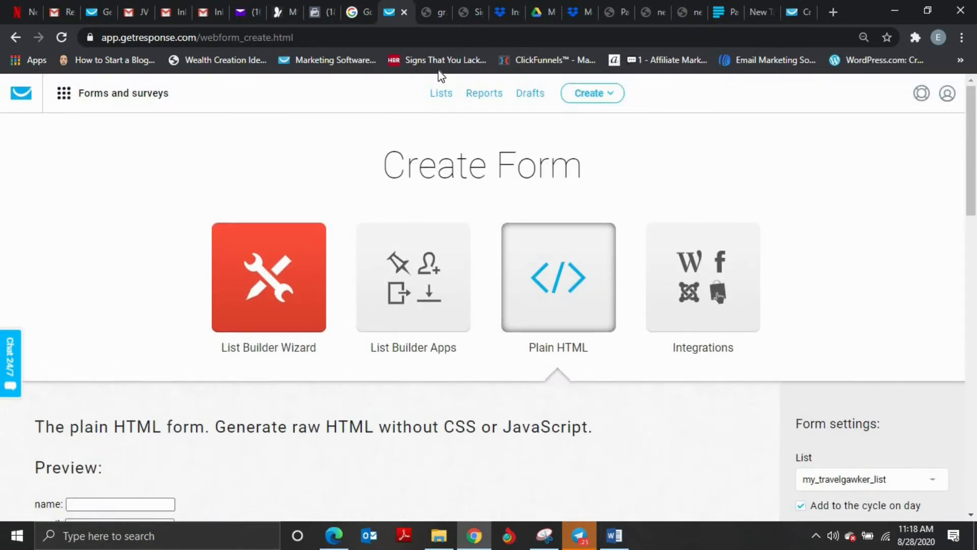
left_click(439, 94)
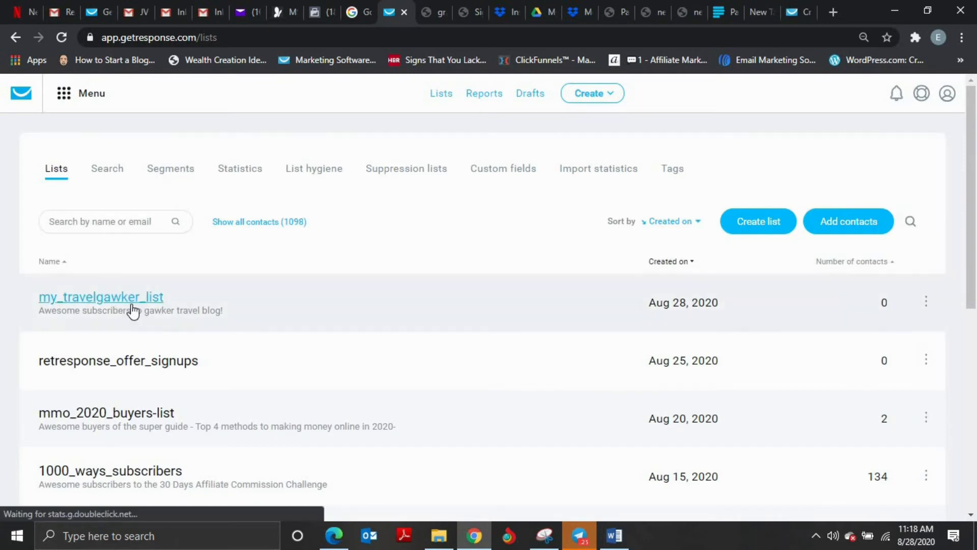
Step: Return to the landing page in the Thrive Architect editor and look over the signup form
left_click(616, 15)
left_click(650, 10)
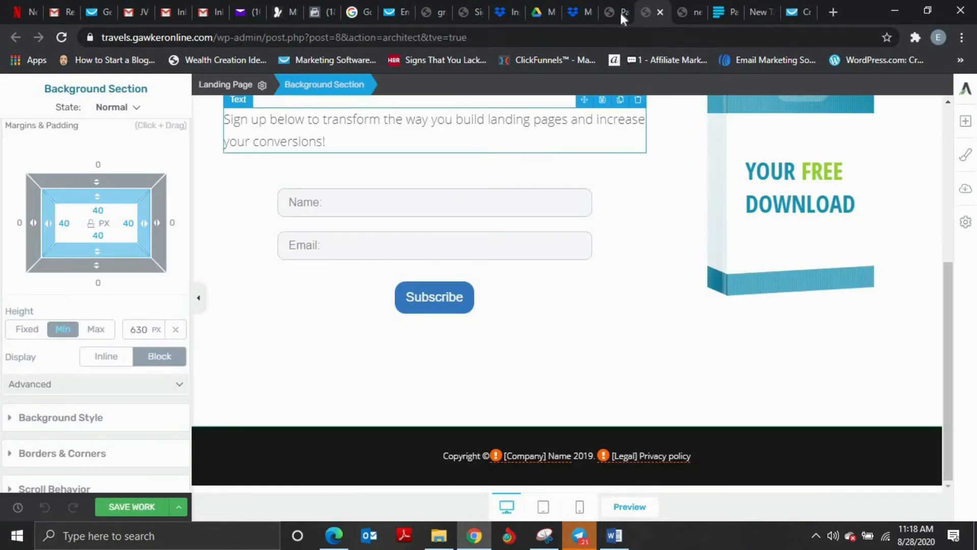
scroll(392, 320, "up", 3)
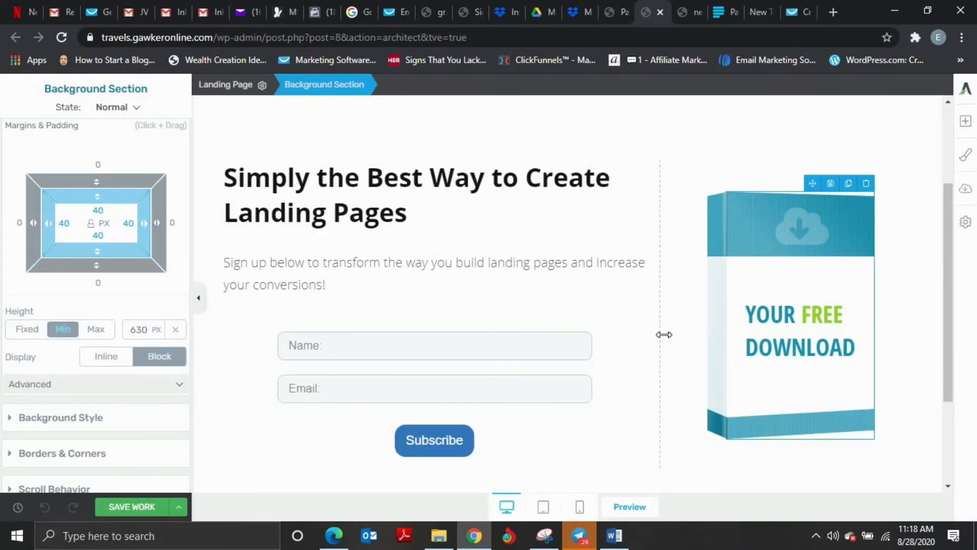
scroll(338, 373, "down", 2)
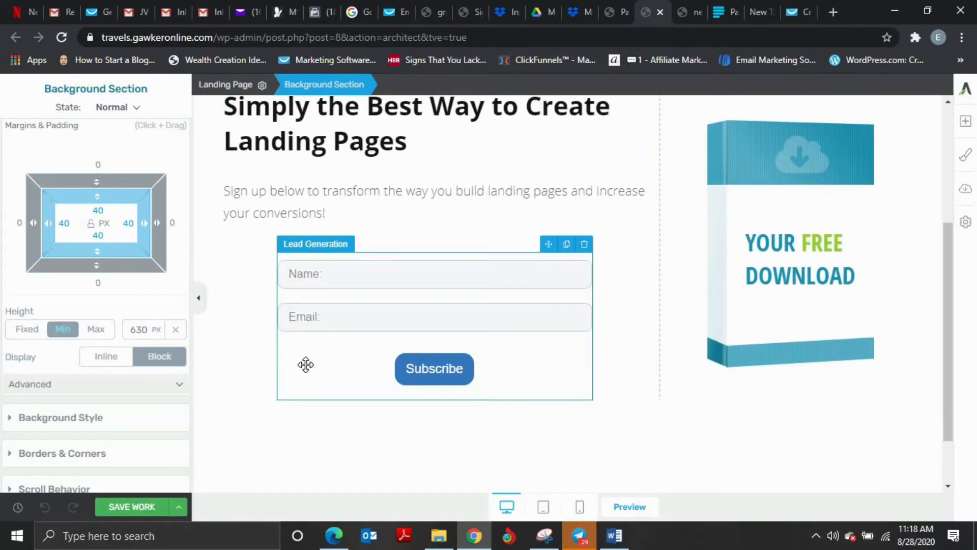
scroll(277, 251, "up", 3)
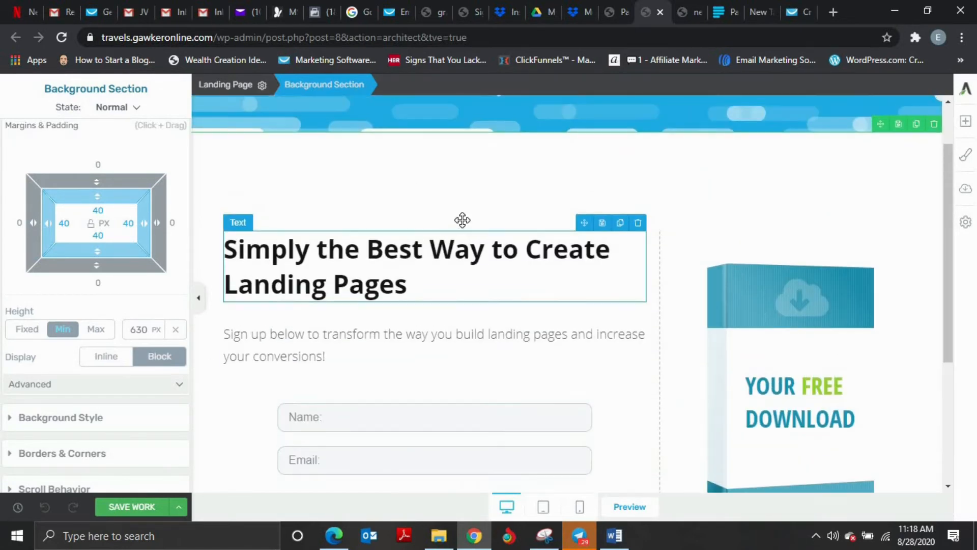
Step: Switch to the WordPress admin and open the API connections manager from the Thrive Dashboard
left_click(615, 19)
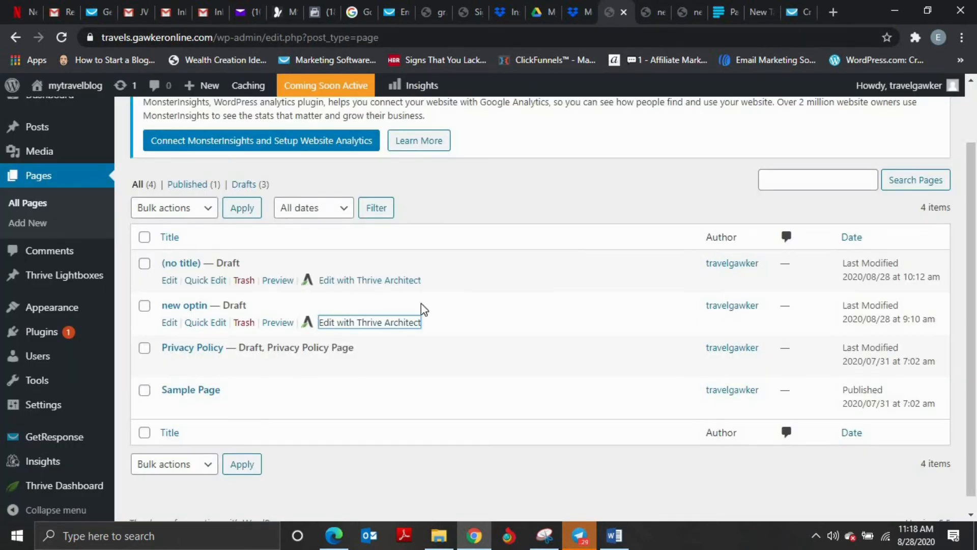
scroll(56, 407, "down", 1)
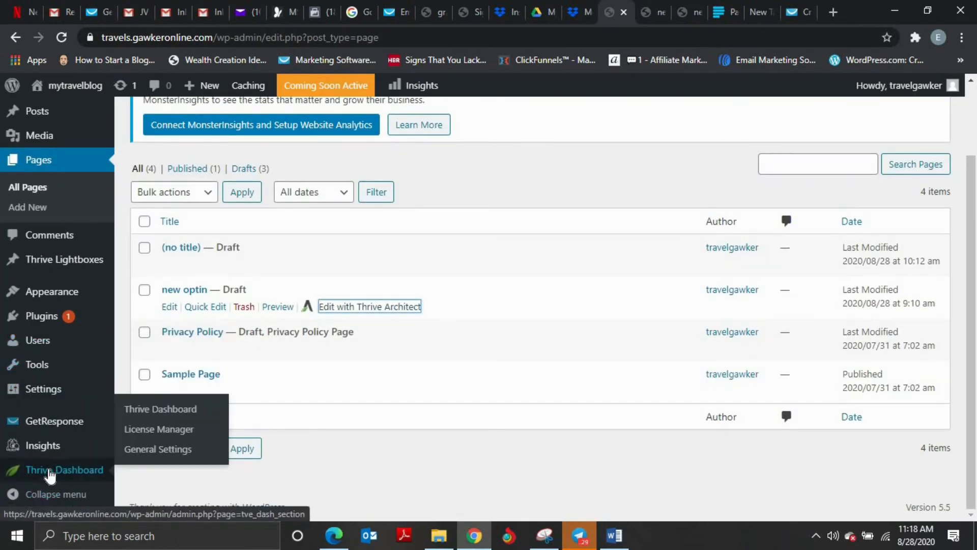
left_click(49, 470)
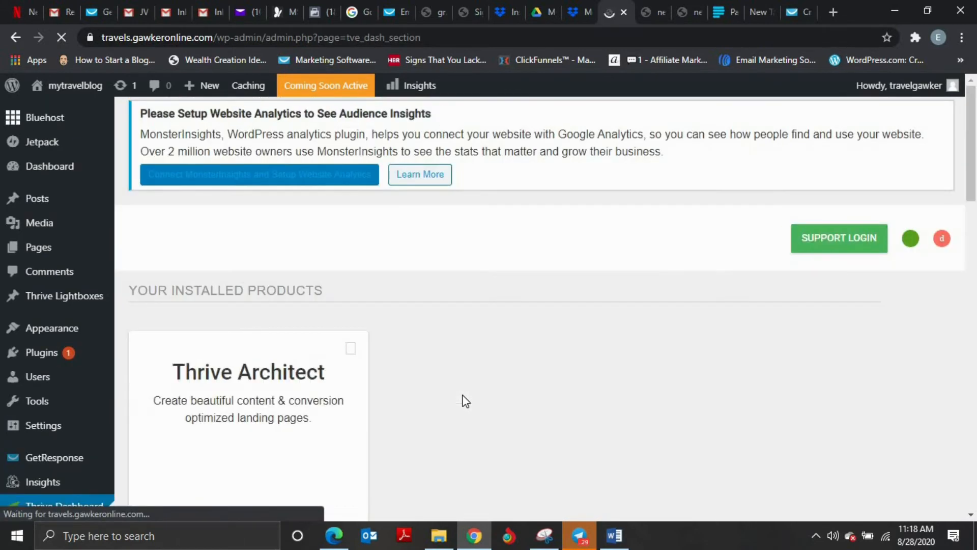
scroll(459, 359, "down", 4)
scroll(458, 358, "down", 5)
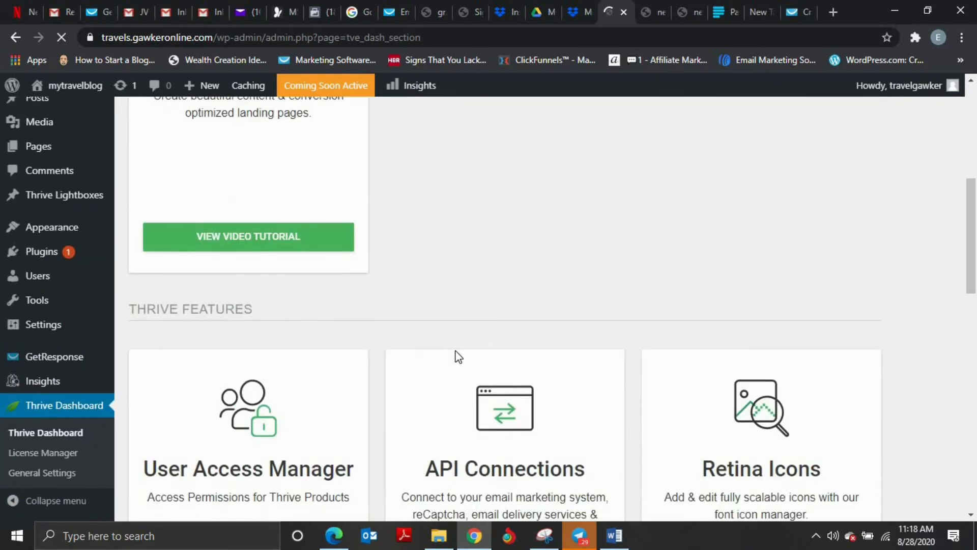
scroll(526, 379, "down", 1)
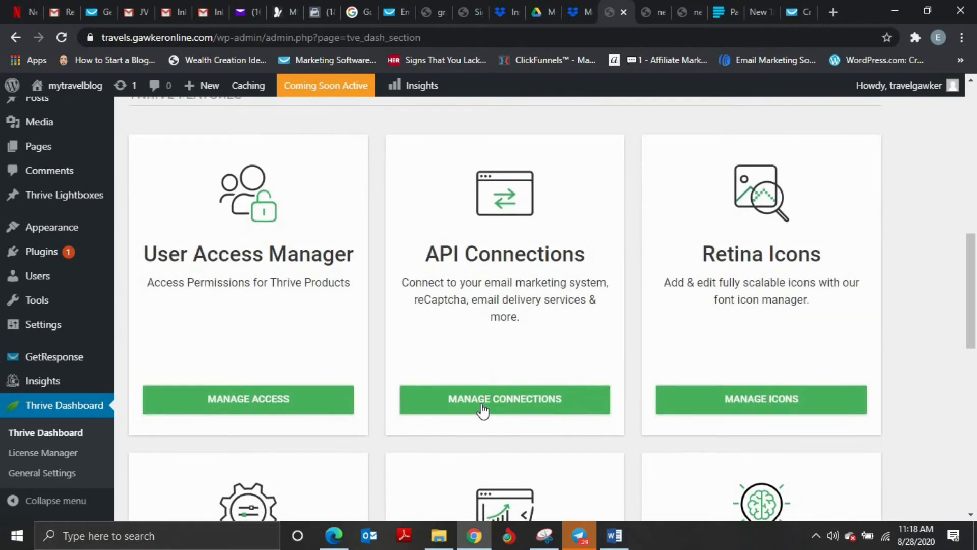
left_click(580, 400)
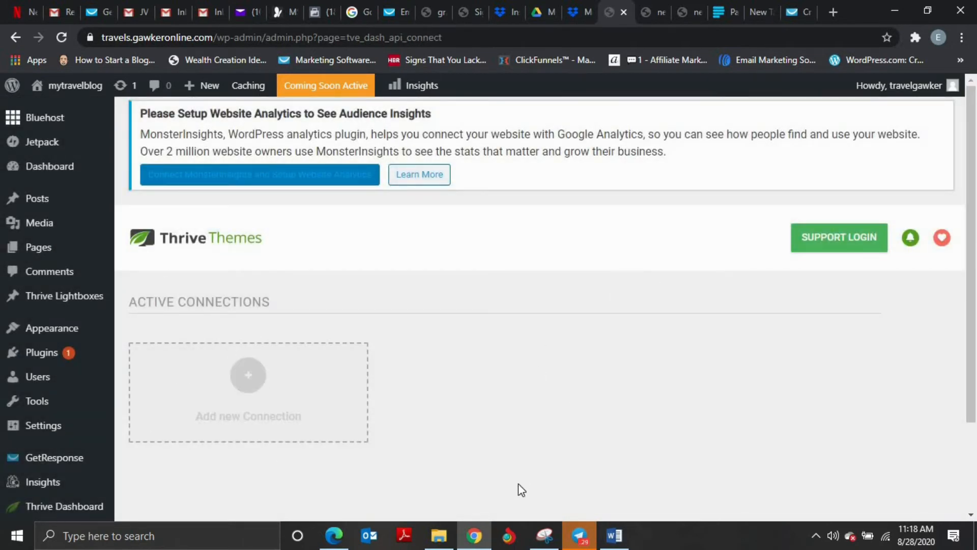
Step: Add a new API connection for GetResponse and choose Version 3
left_click(248, 387)
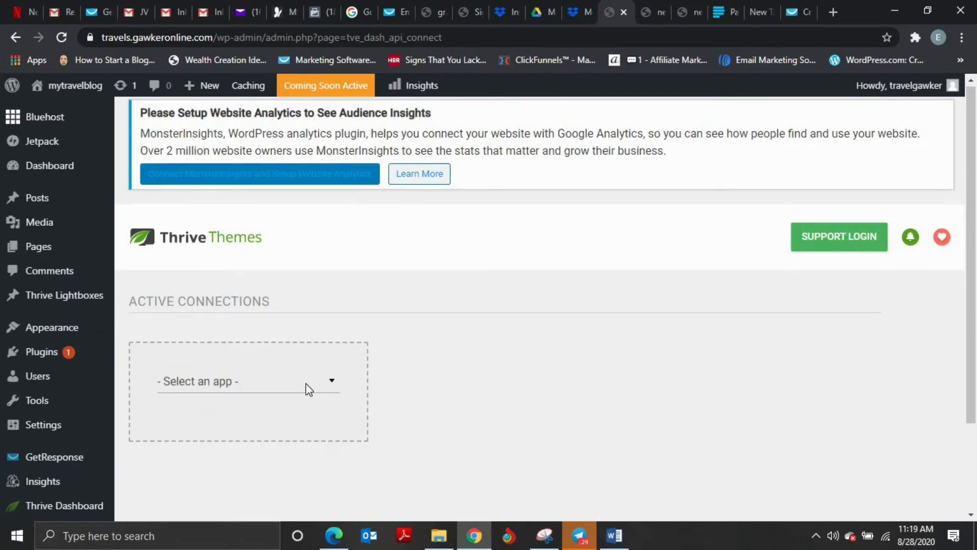
scroll(305, 377, "down", 1)
left_click(295, 321)
scroll(276, 444, "down", 1)
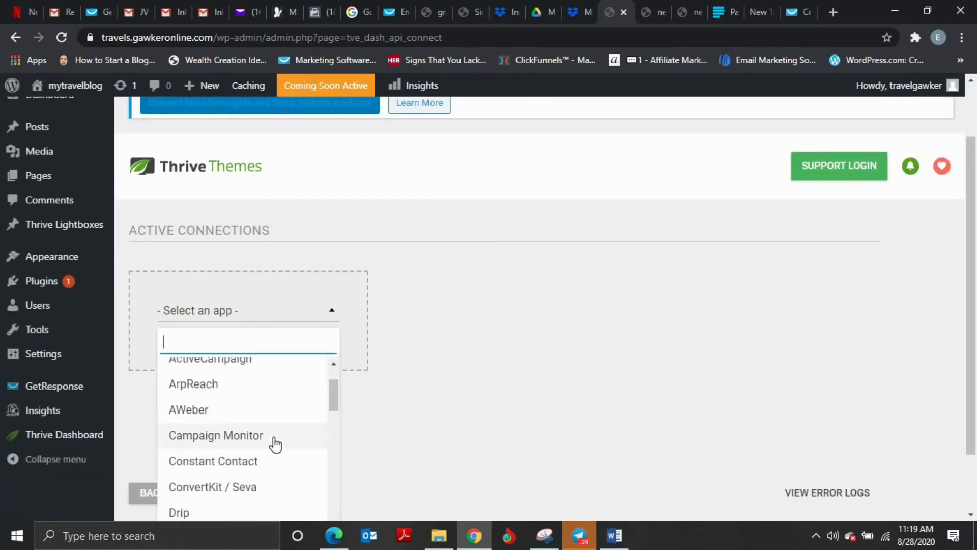
scroll(275, 445, "down", 2)
left_click(244, 400)
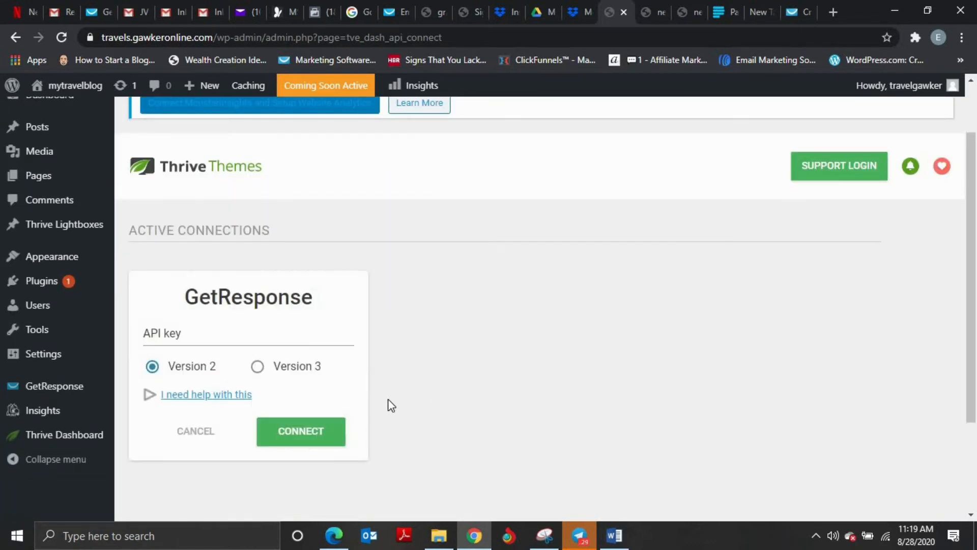
left_click(258, 367)
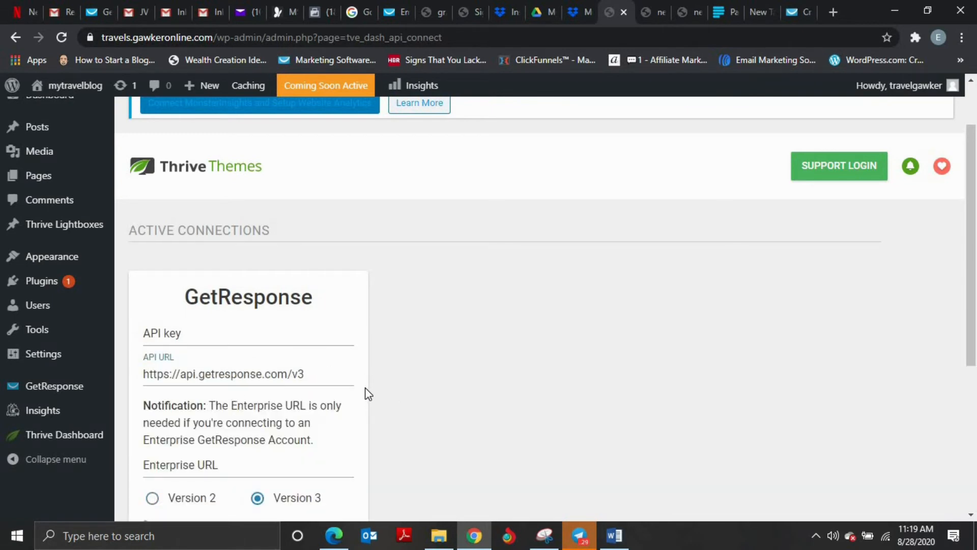
Step: Check the GetResponse connection form's API key field, switch to GetResponse and open its list of API keys
scroll(363, 389, "down", 1)
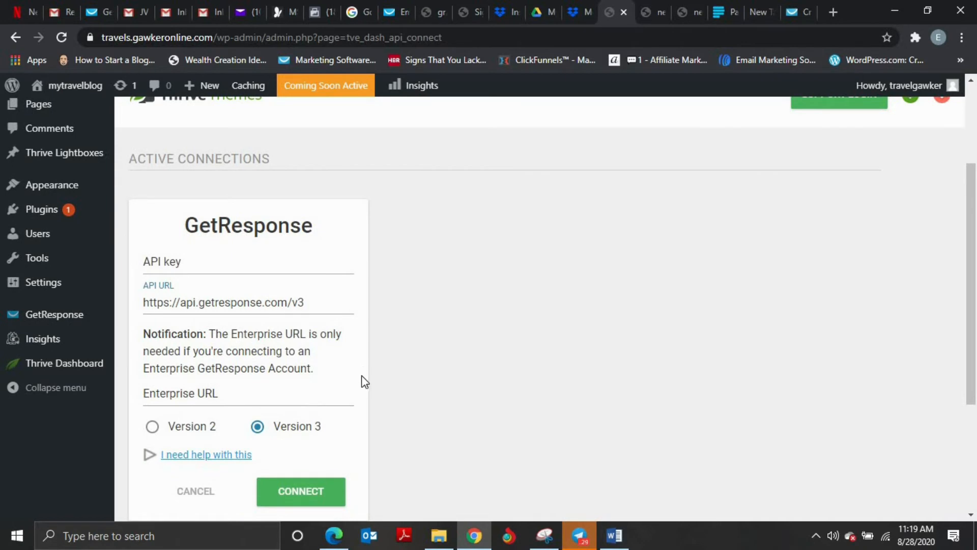
scroll(360, 389, "down", 1)
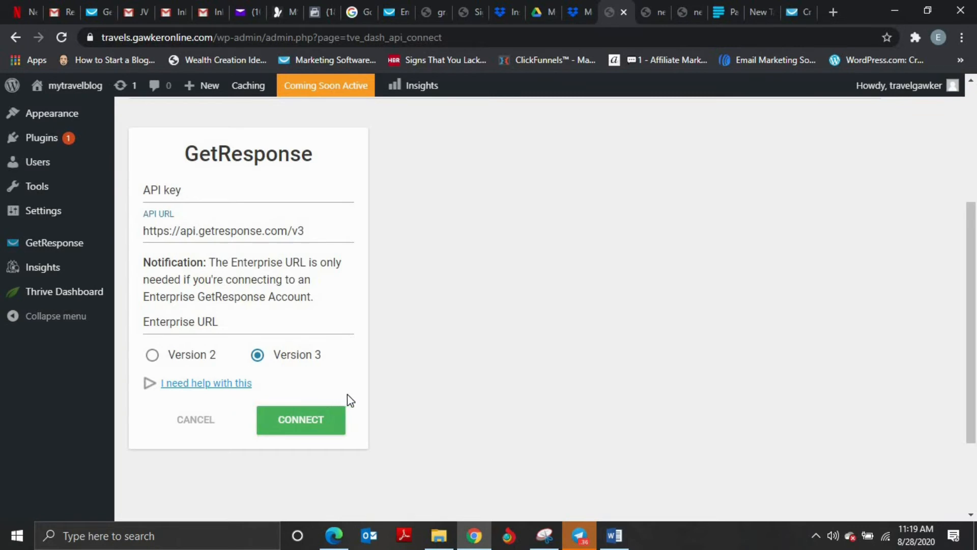
left_click(184, 193)
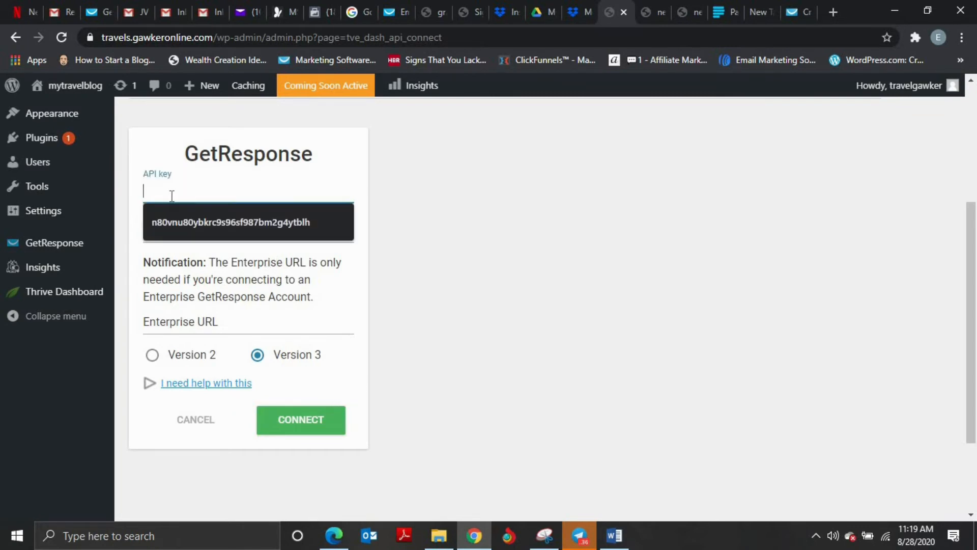
left_click(407, 11)
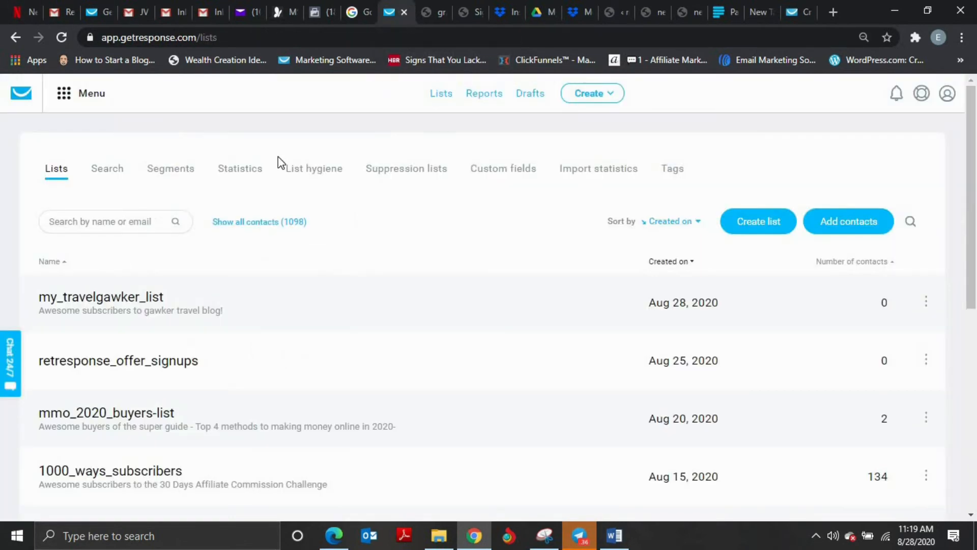
left_click(88, 99)
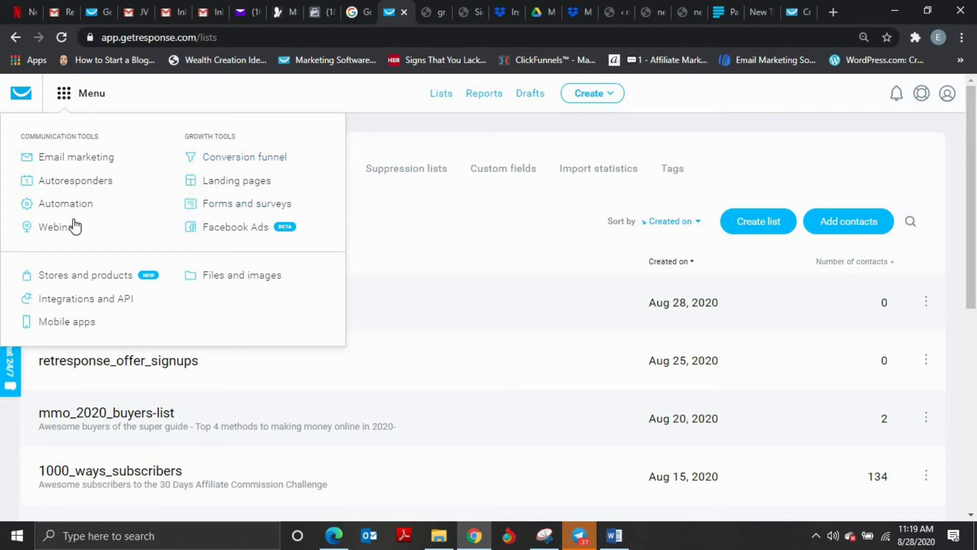
left_click(73, 299)
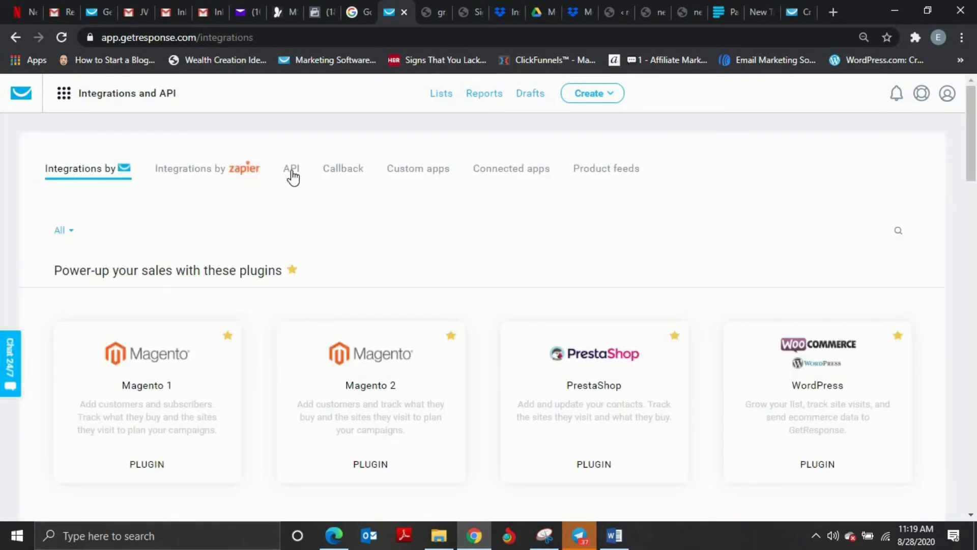
left_click(291, 172)
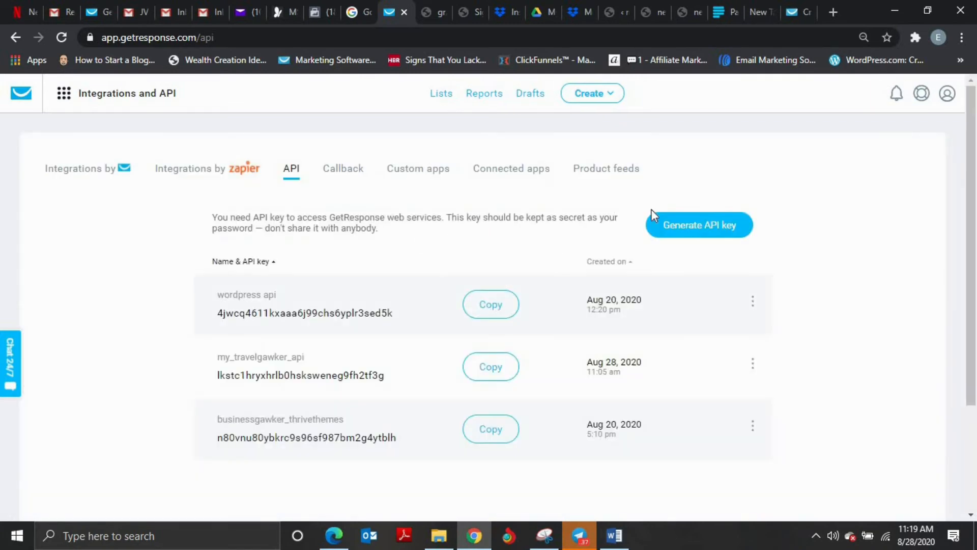
Step: Generate a new API key named travels_thrive_api and copy it
left_click(667, 227)
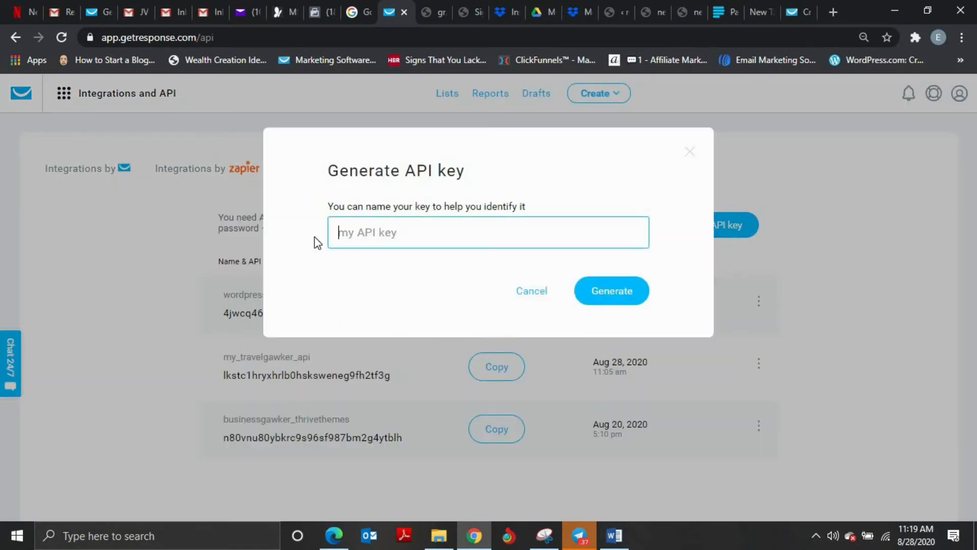
type("travels_thrive_api")
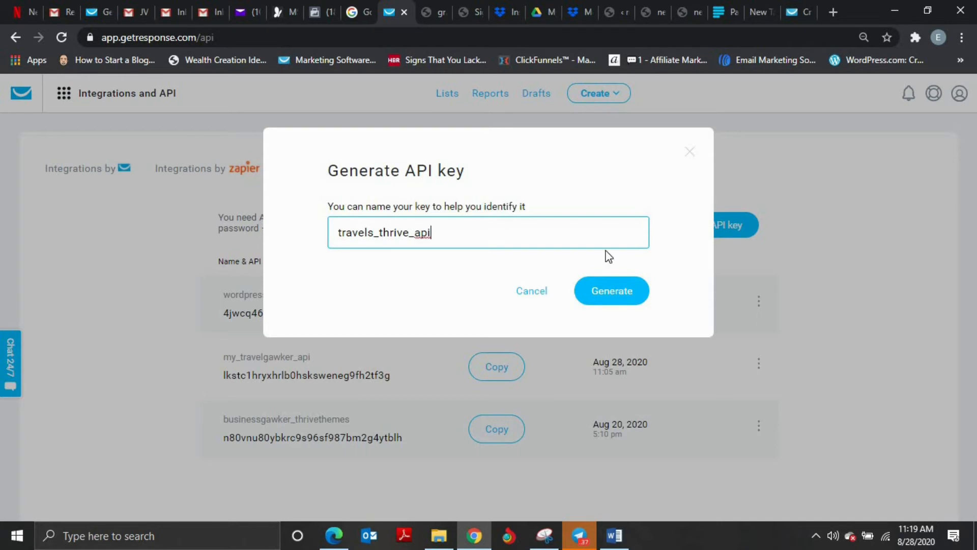
left_click(609, 298)
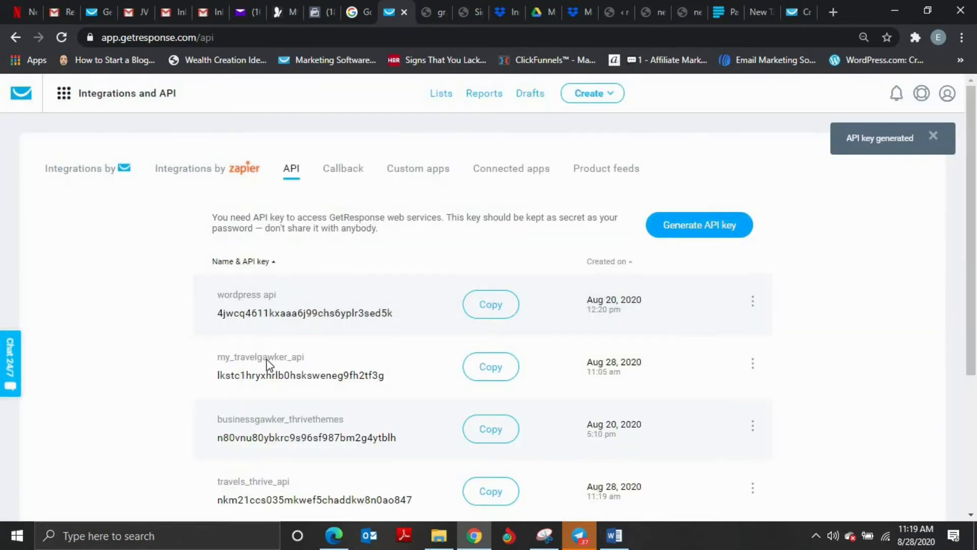
scroll(247, 441, "down", 3)
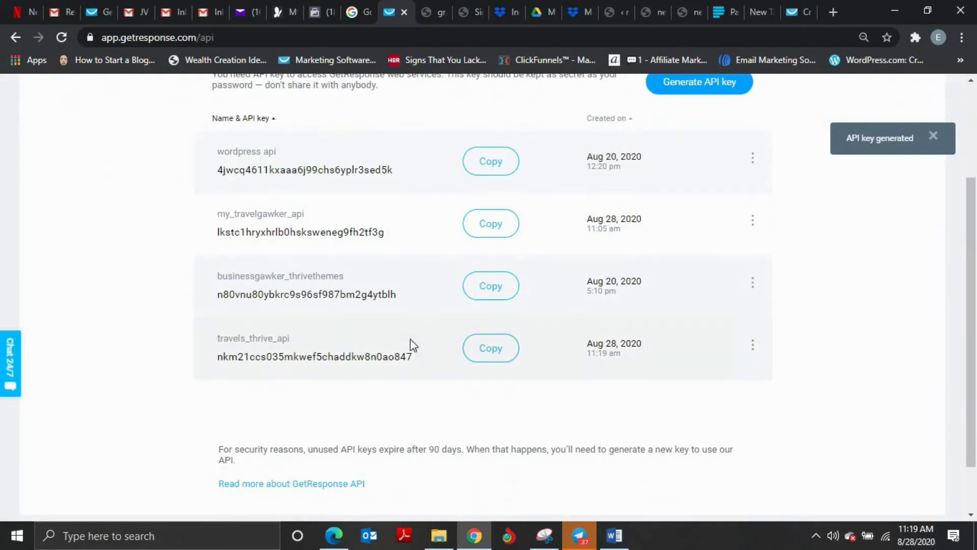
left_click(493, 350)
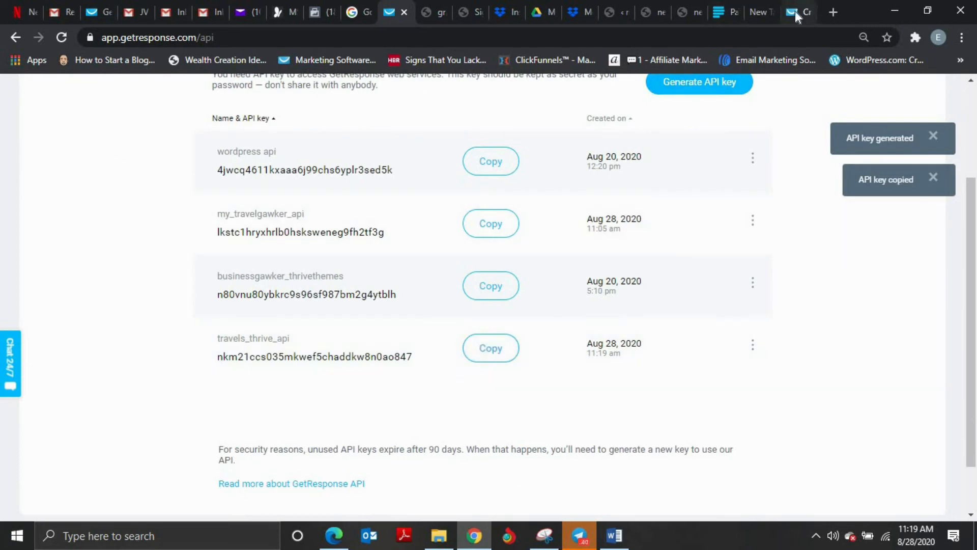
Step: Close the open landing page editor and the landing page preview
left_click(682, 20)
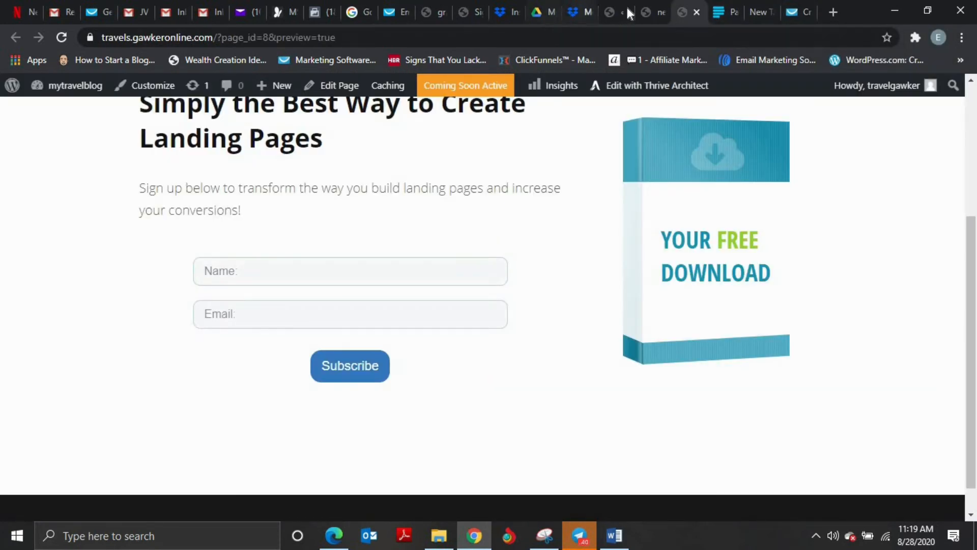
left_click(642, 15)
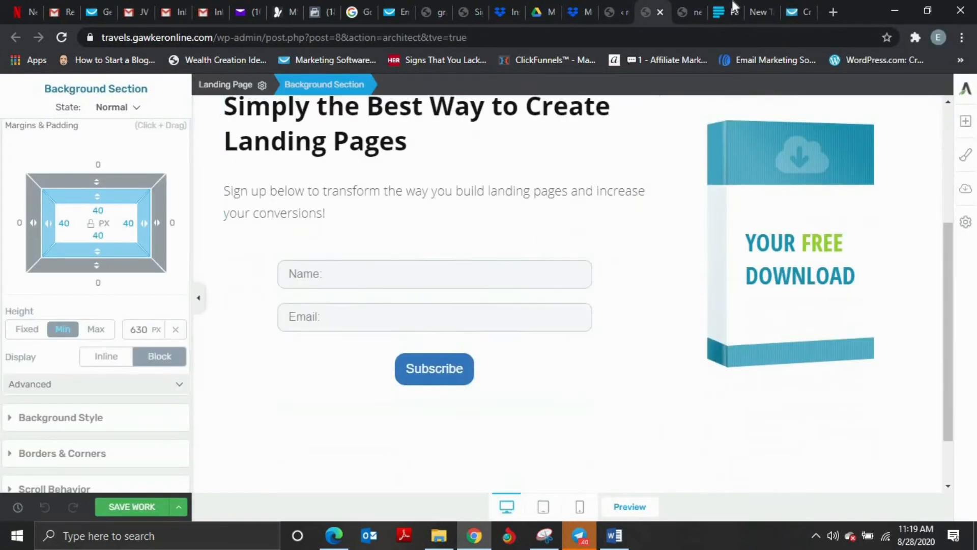
left_click(661, 13)
left_click(661, 13)
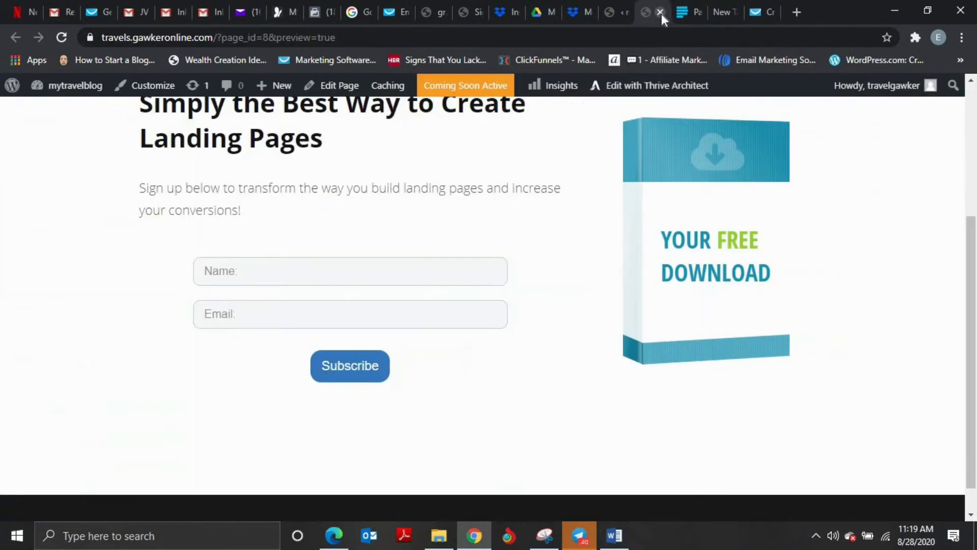
Step: Return to the Thrive API connections page, paste the GetResponse API key and complete the connection
left_click(622, 13)
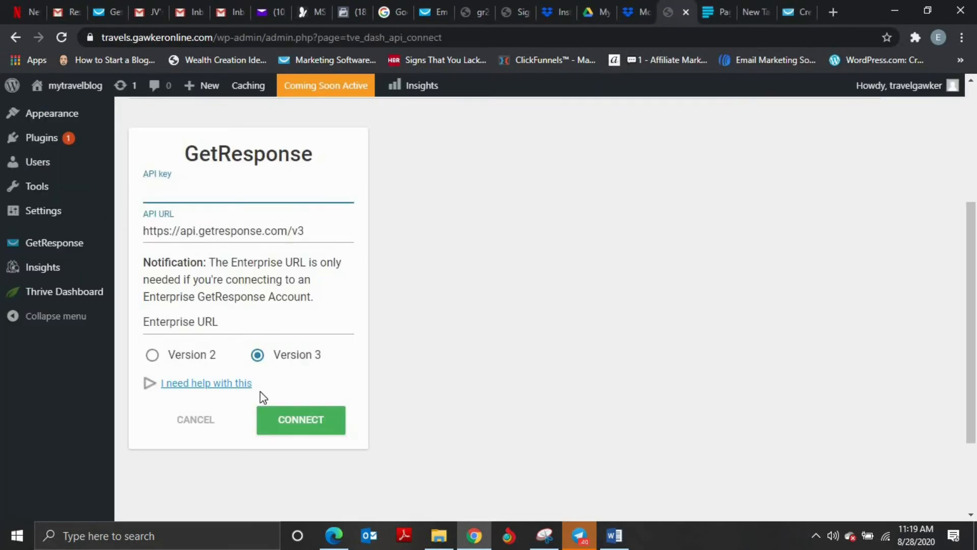
left_click(162, 197)
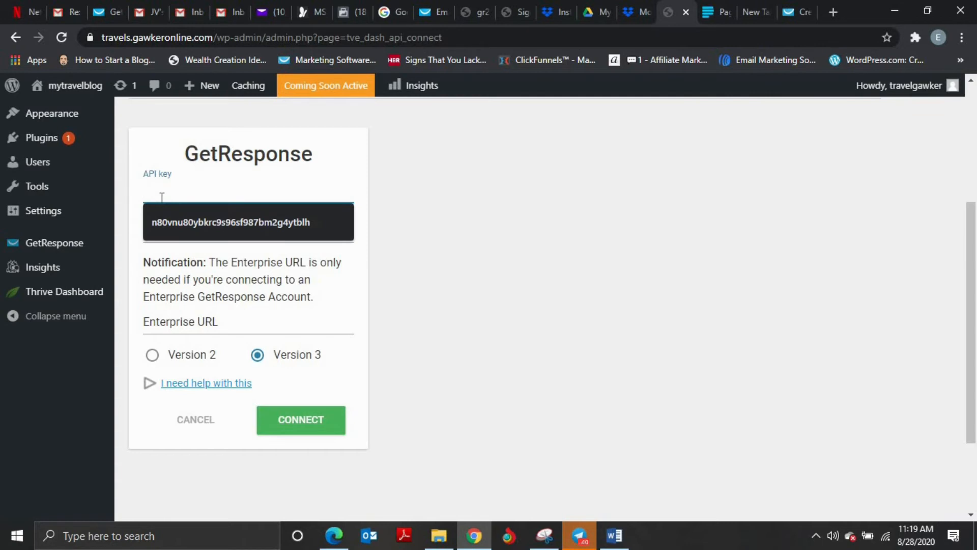
key("ctrl+v")
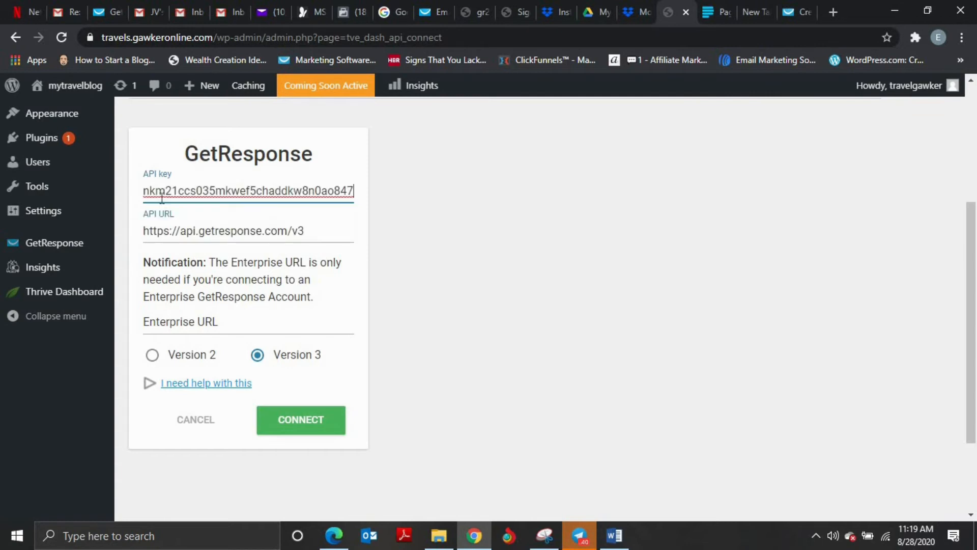
left_click(272, 430)
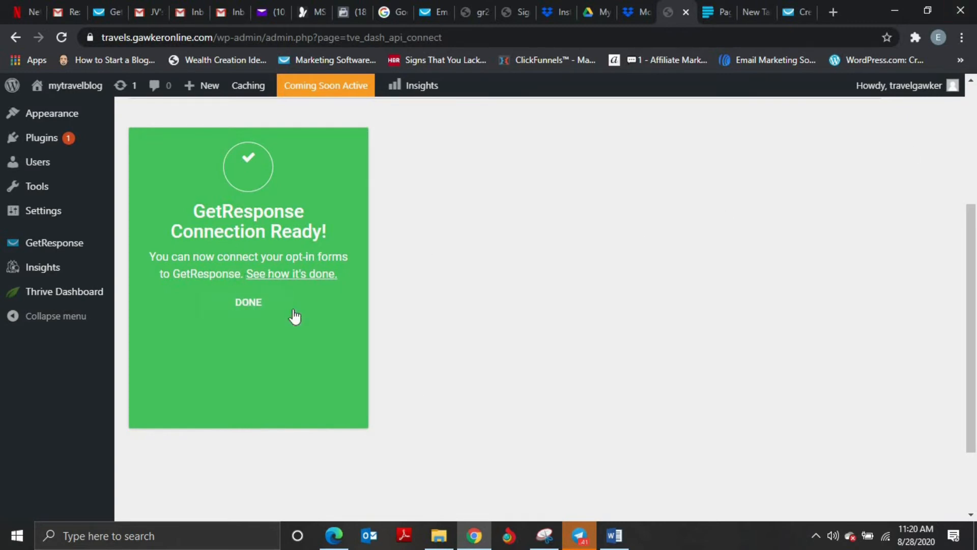
left_click(262, 303)
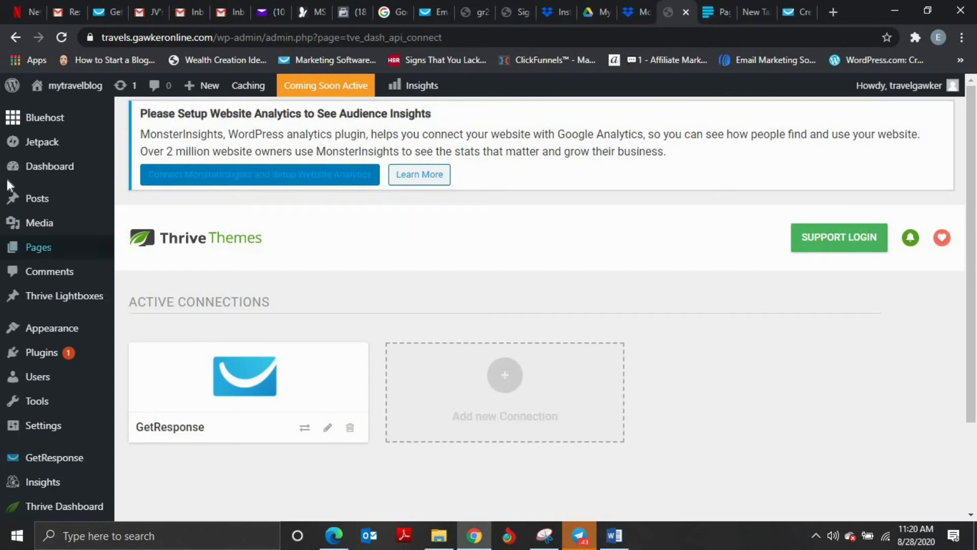
Step: Open the "new optin" draft page from the WordPress pages list in Thrive Architect
left_click(38, 247)
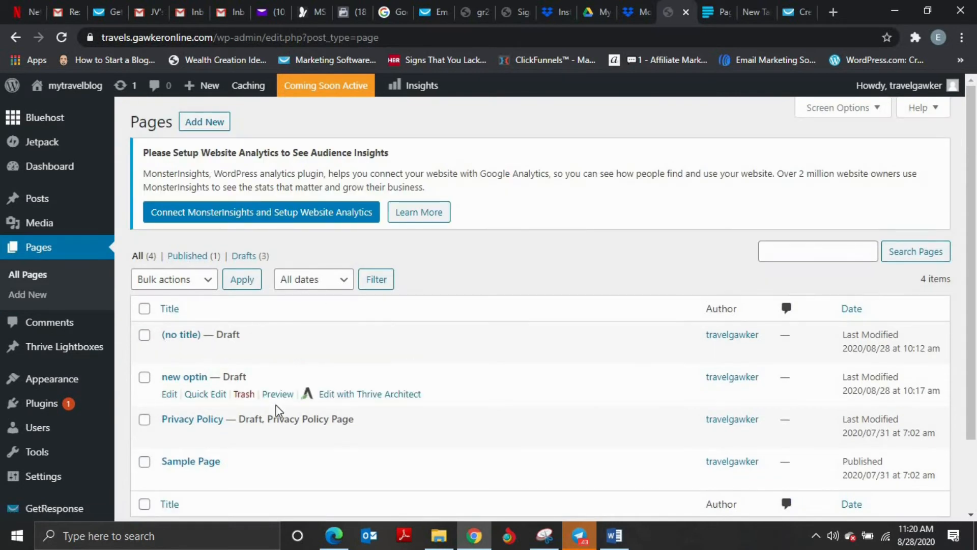
left_click(346, 395)
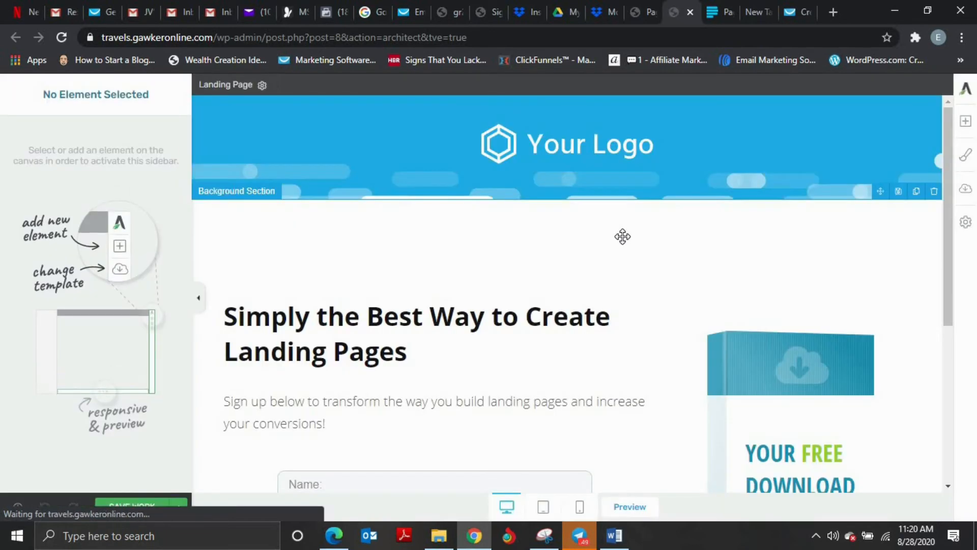
scroll(622, 244, "down", 4)
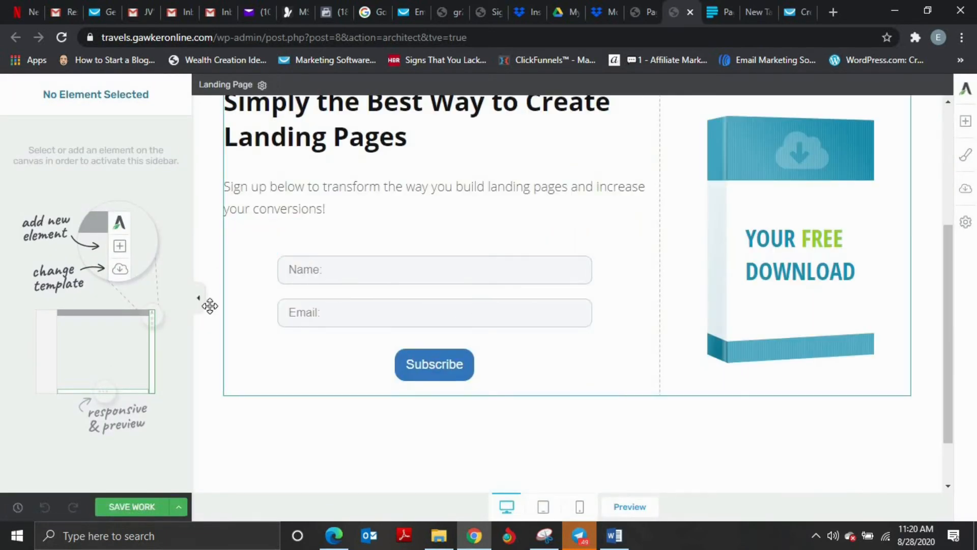
Step: Switch the signup form's connection from HTML code to API and choose GetResponse as the connection
left_click(325, 292)
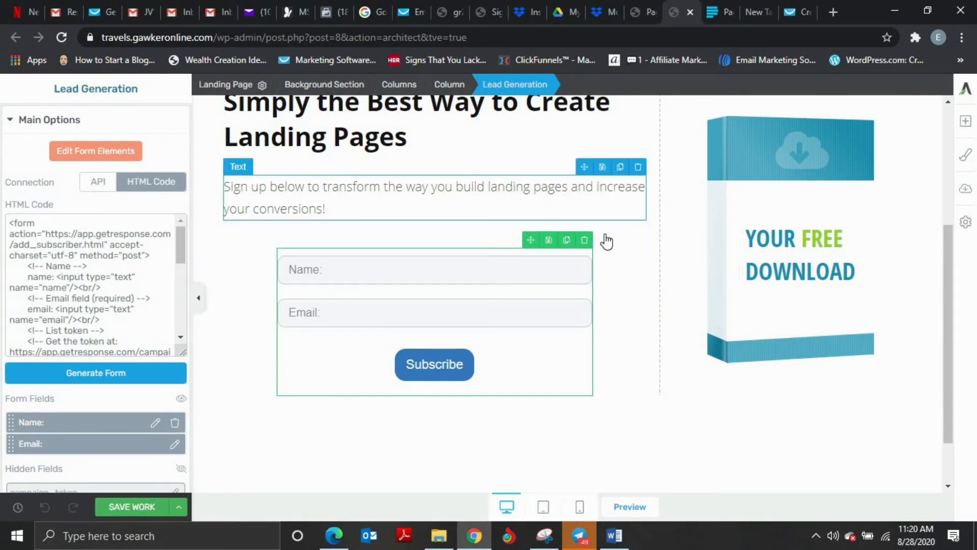
left_click(98, 182)
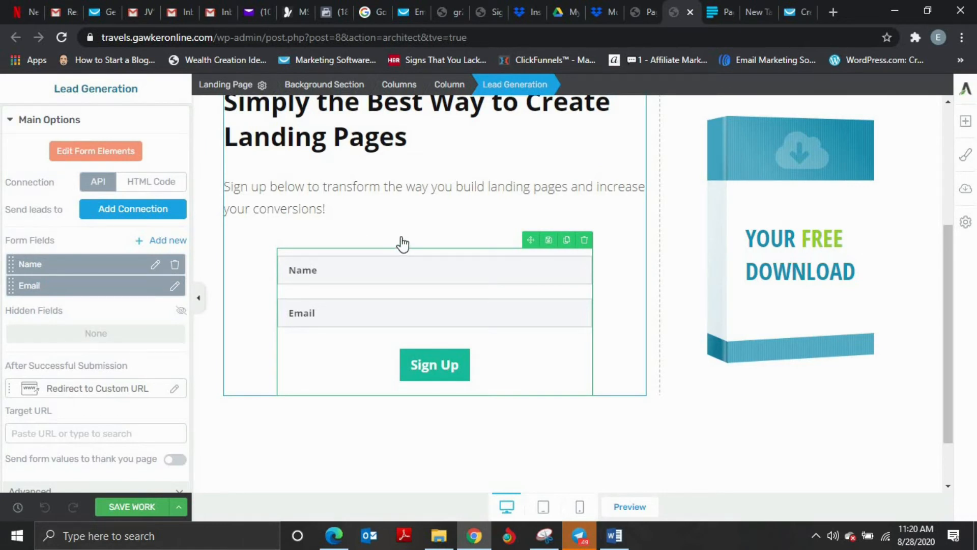
left_click(128, 215)
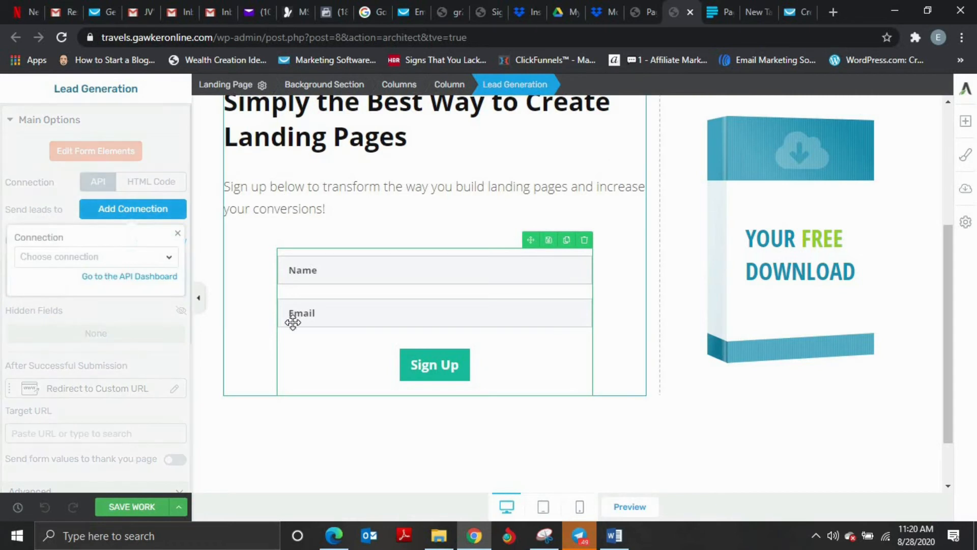
left_click(87, 256)
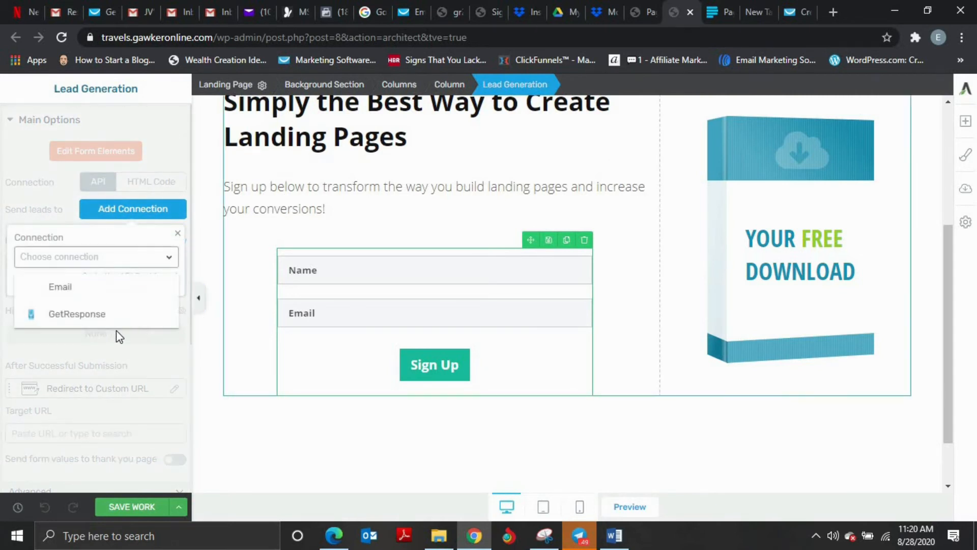
left_click(95, 304)
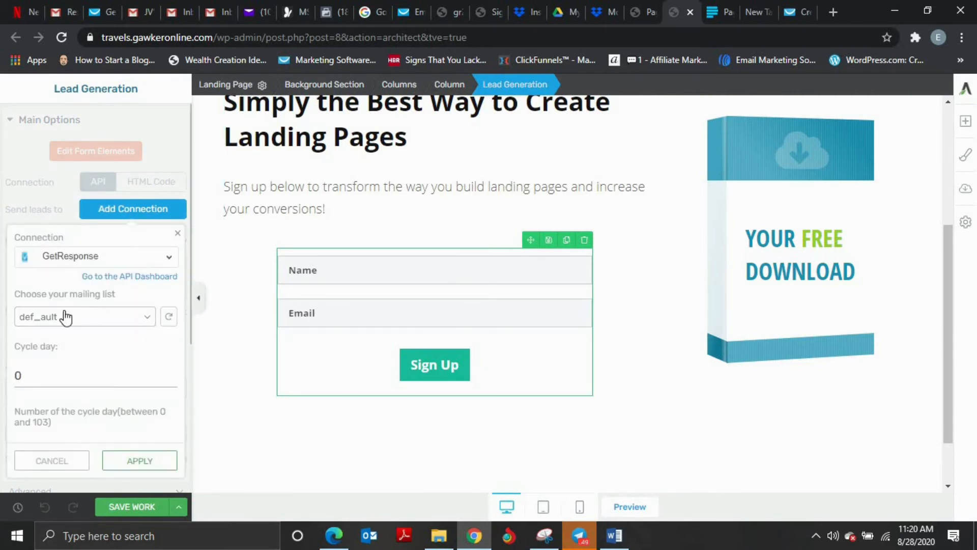
Step: Choose my_travelgawker_list as the mailing list and apply the GetResponse connection to the form
left_click(74, 318)
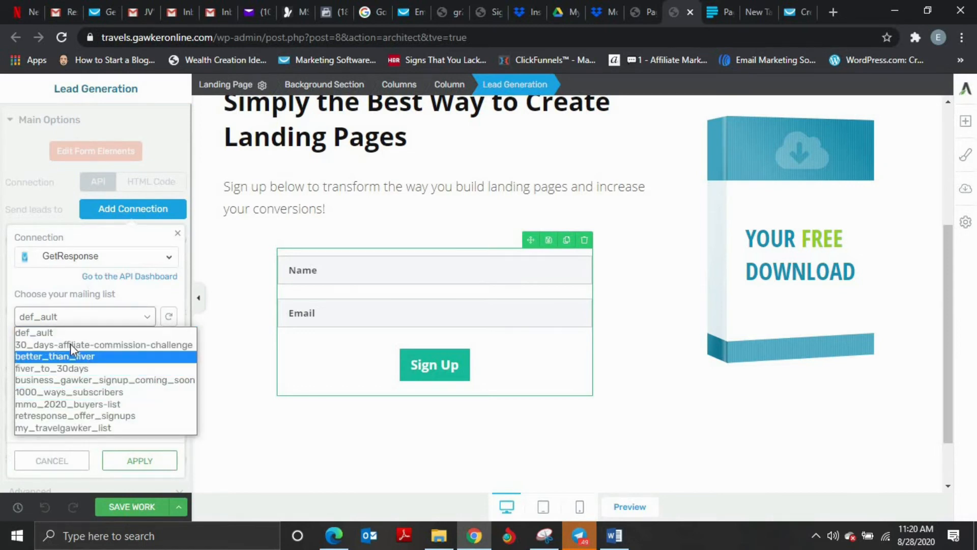
left_click(66, 428)
scroll(64, 341, "down", 2)
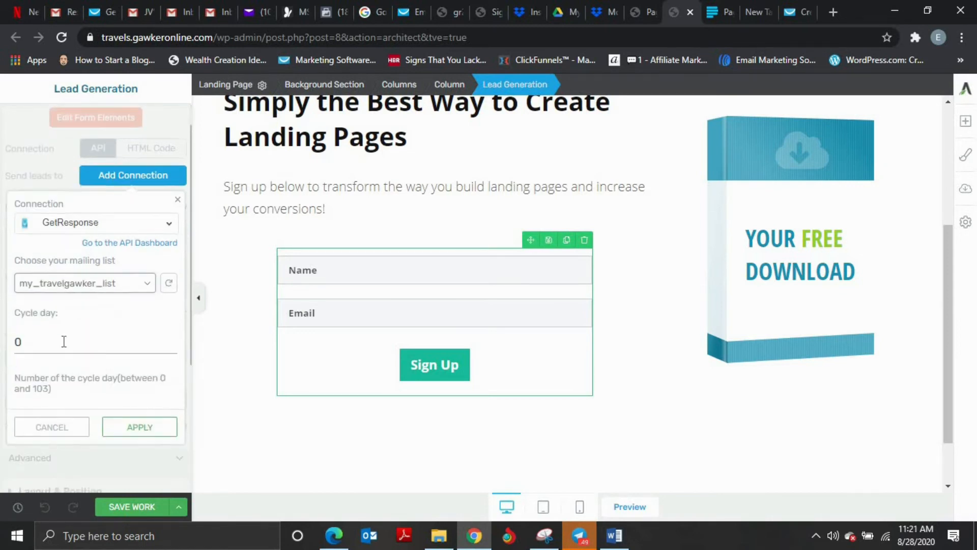
left_click(67, 296)
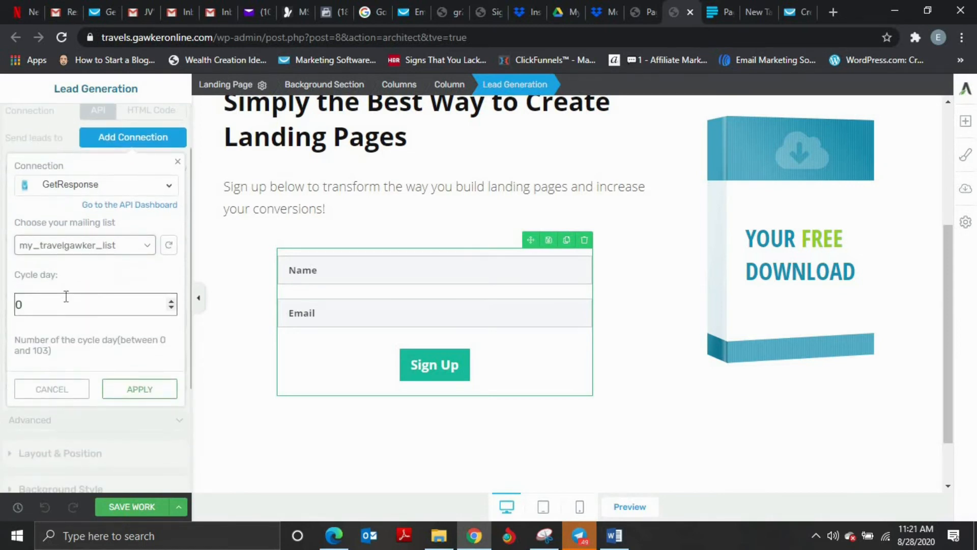
left_click(132, 386)
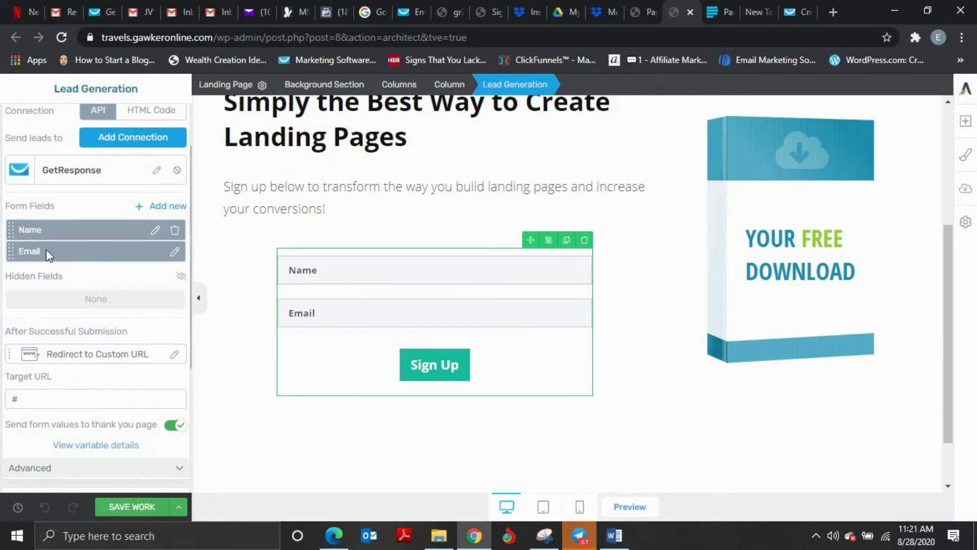
Step: Set the form's redirect target URL after successful submission to travels.gawkeronline.com
scroll(100, 305, "down", 4)
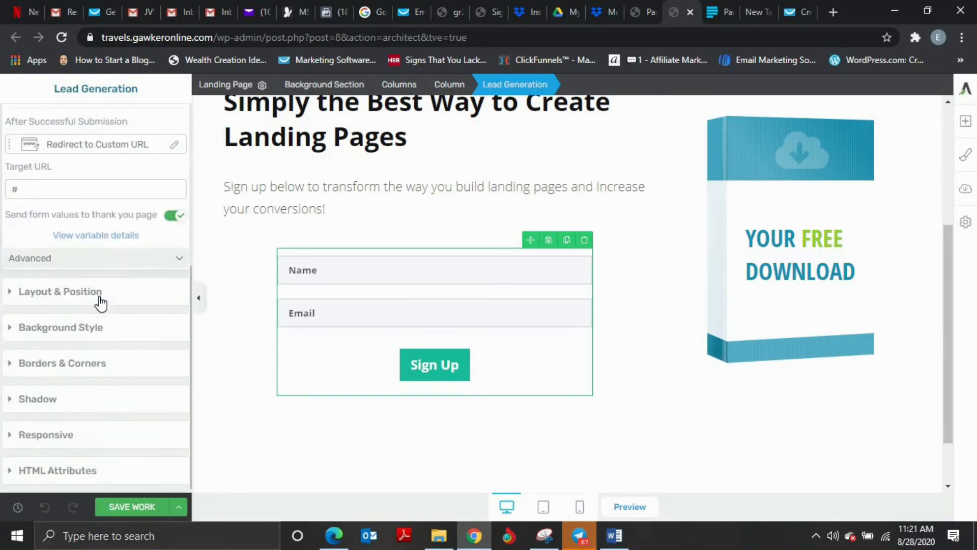
scroll(98, 300, "up", 3)
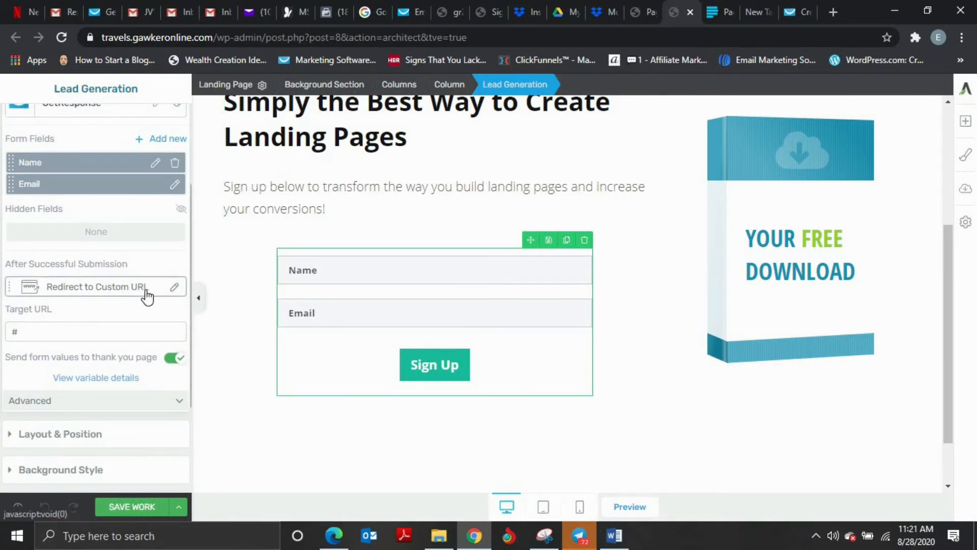
left_click(120, 335)
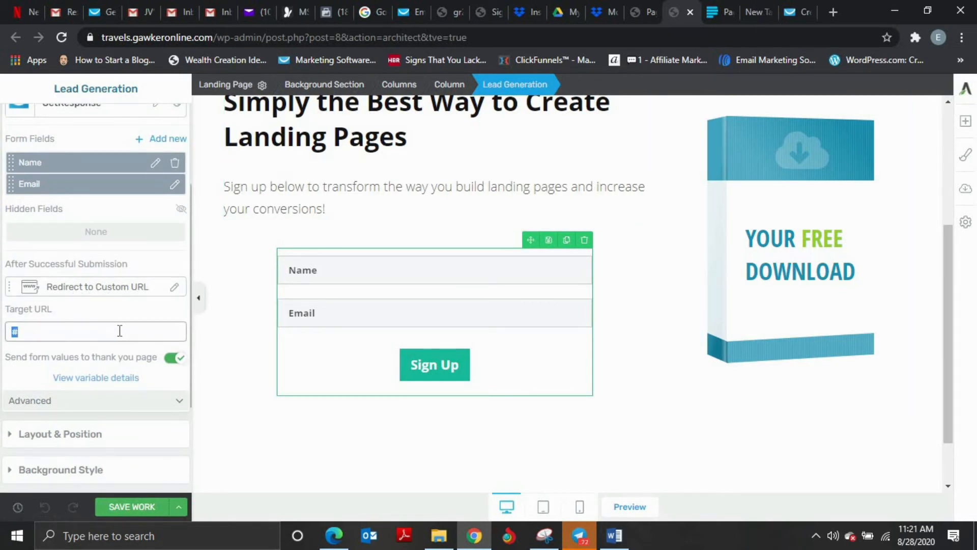
key("BackSpace")
type("tar")
key("BackSpace")
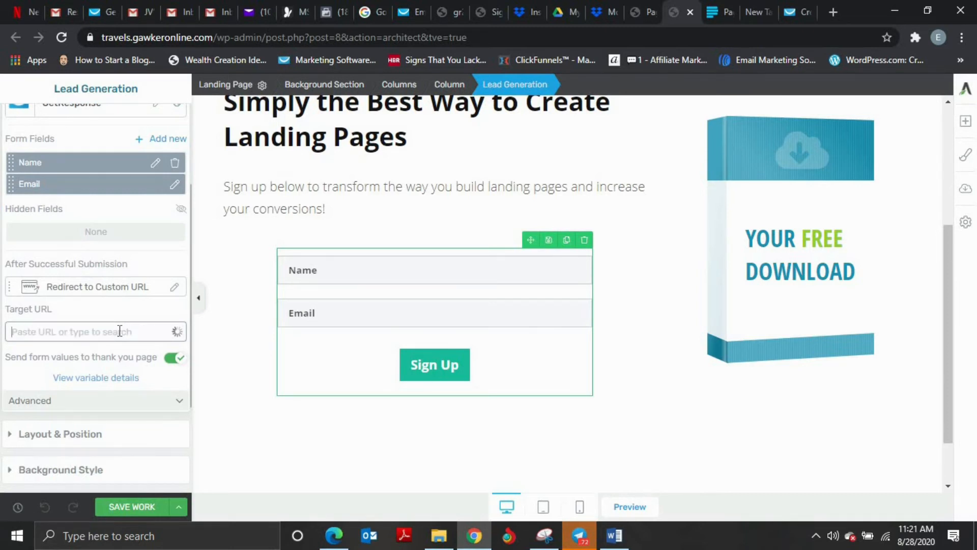
type("trave;l")
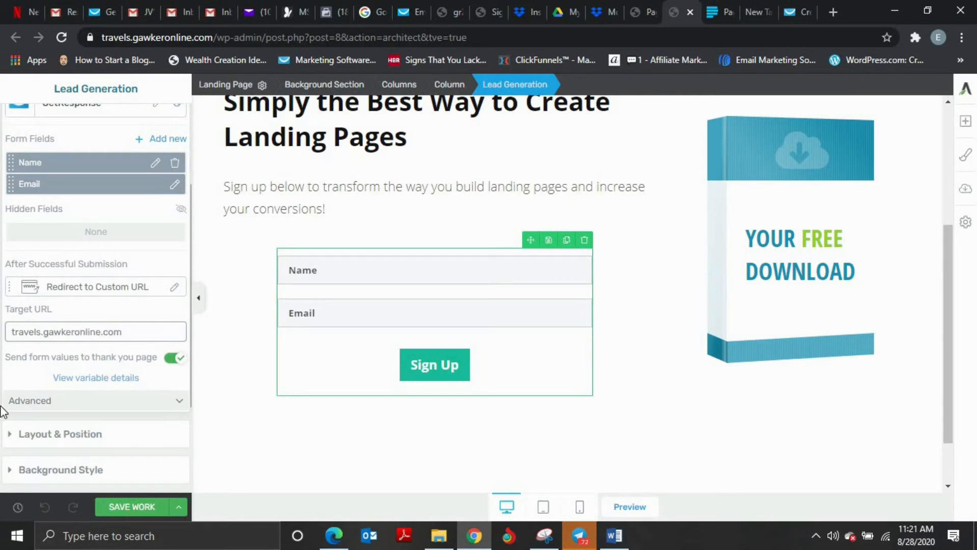
left_click(76, 326)
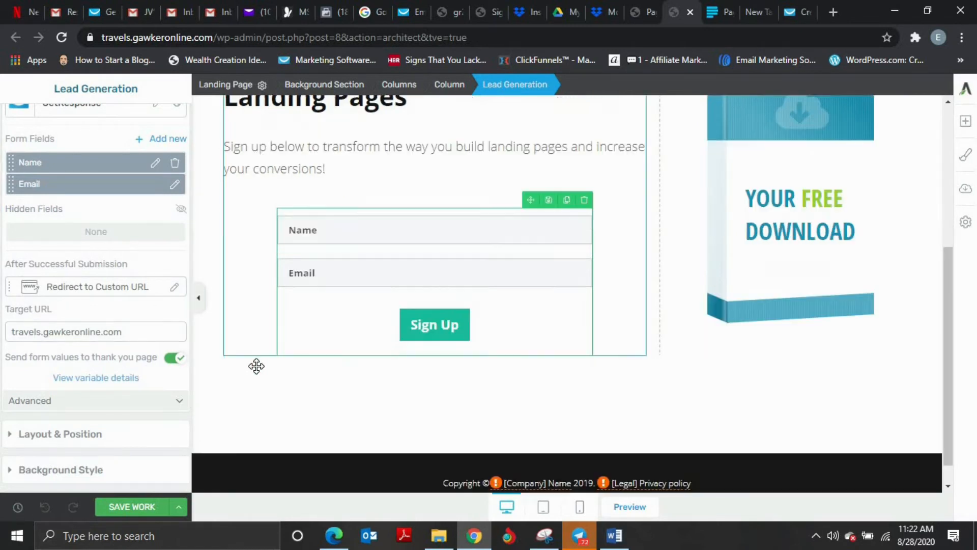
Step: Enter the signup form's element editing mode and change the field placeholders to "Email:" and "Name:"
scroll(255, 366, "down", 2)
scroll(124, 379, "down", 4)
scroll(122, 381, "up", 4)
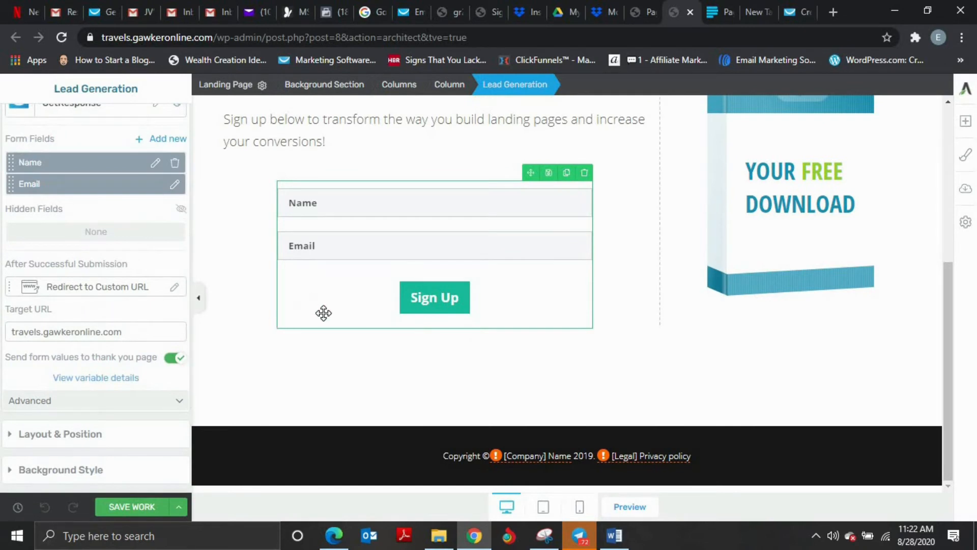
scroll(80, 314, "up", 3)
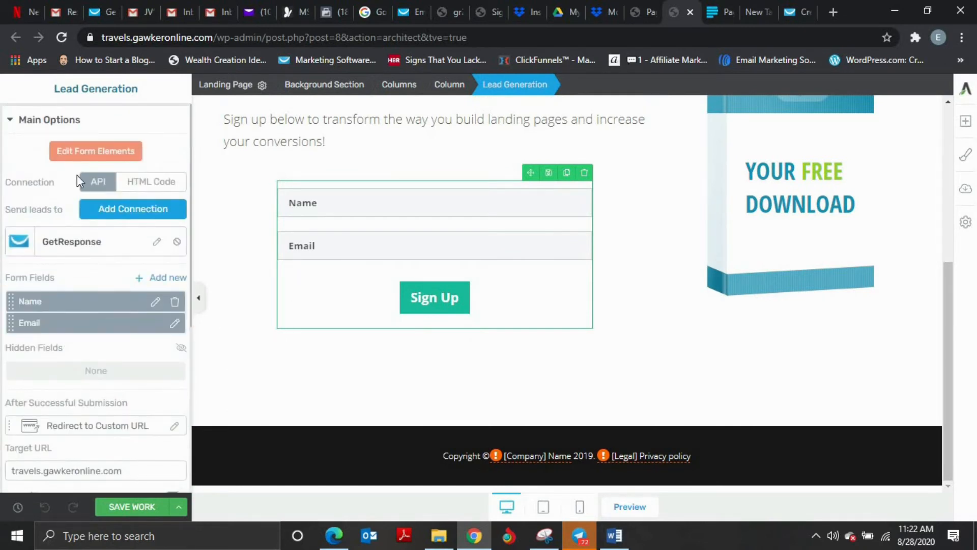
double_click(312, 218)
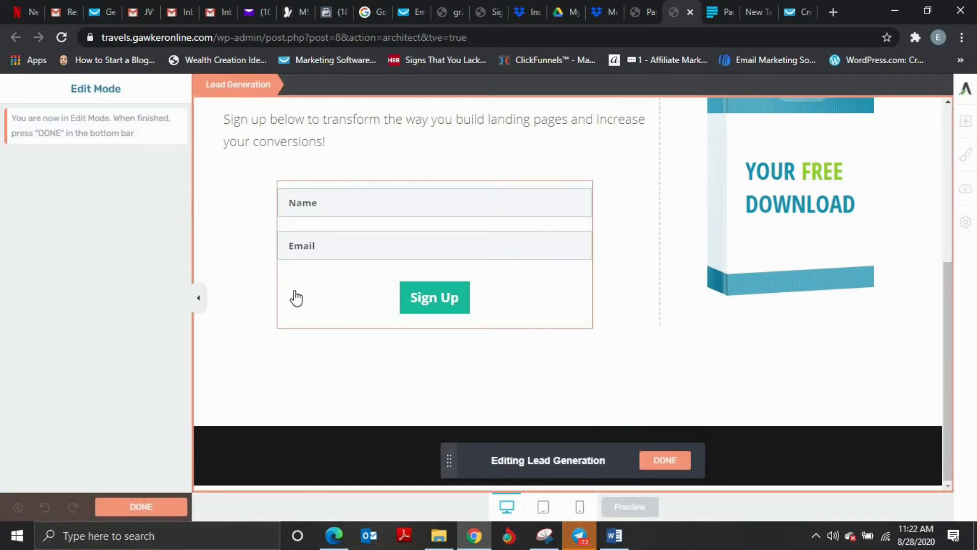
left_click(336, 251)
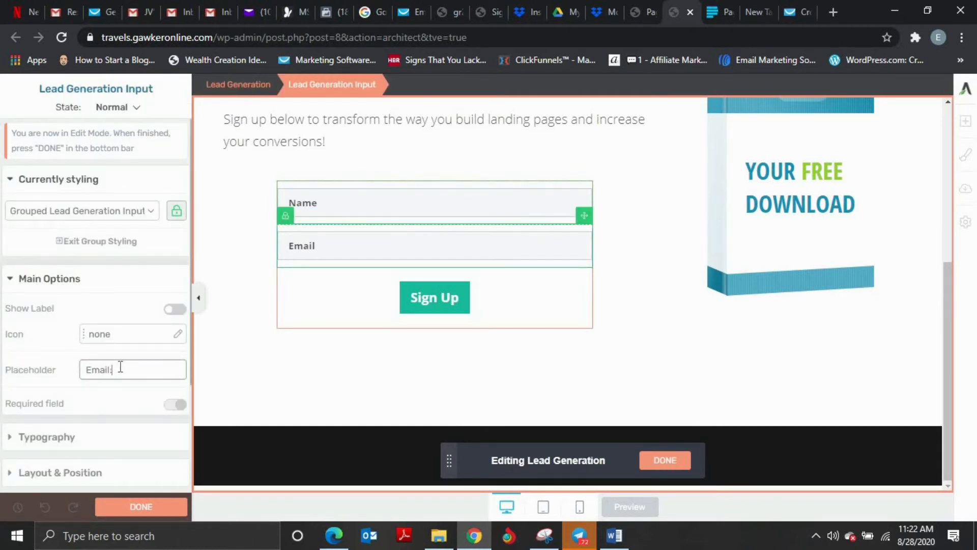
left_click(343, 204)
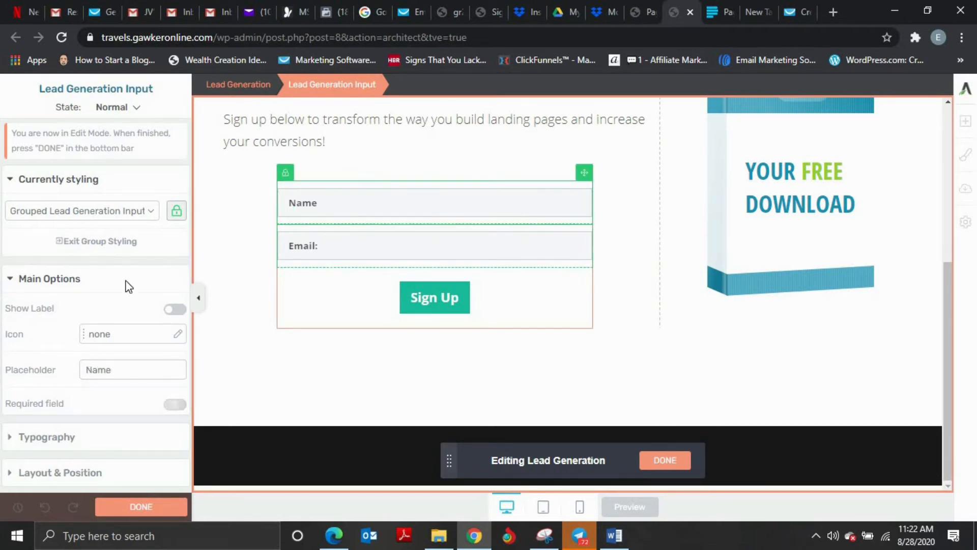
double_click(120, 370)
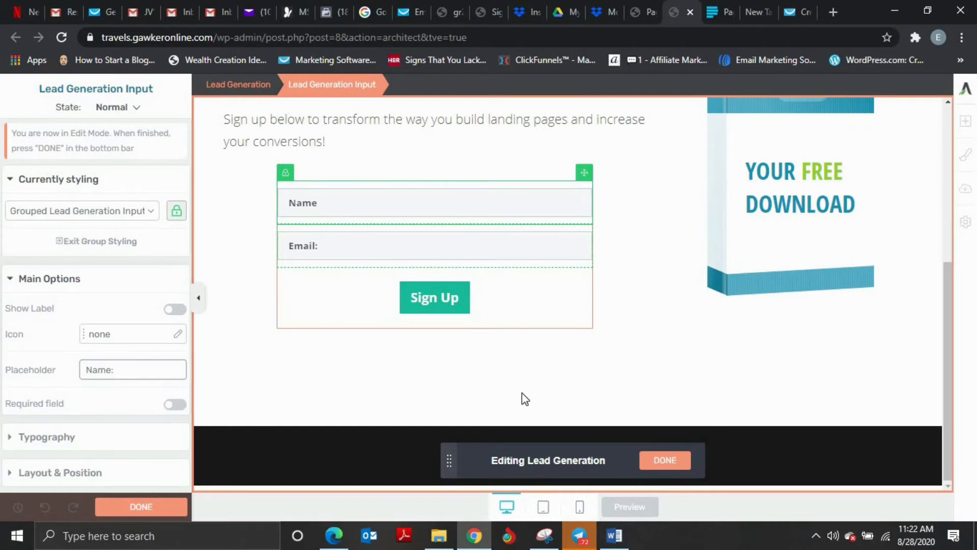
Step: Round the corners of the grouped Name and Email input fields to 15 px
scroll(91, 313, "down", 3)
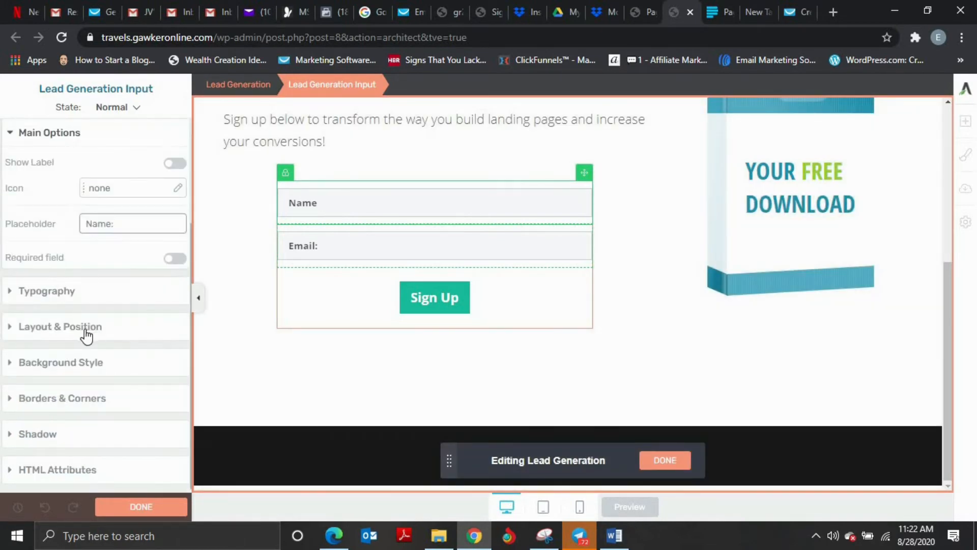
left_click(61, 401)
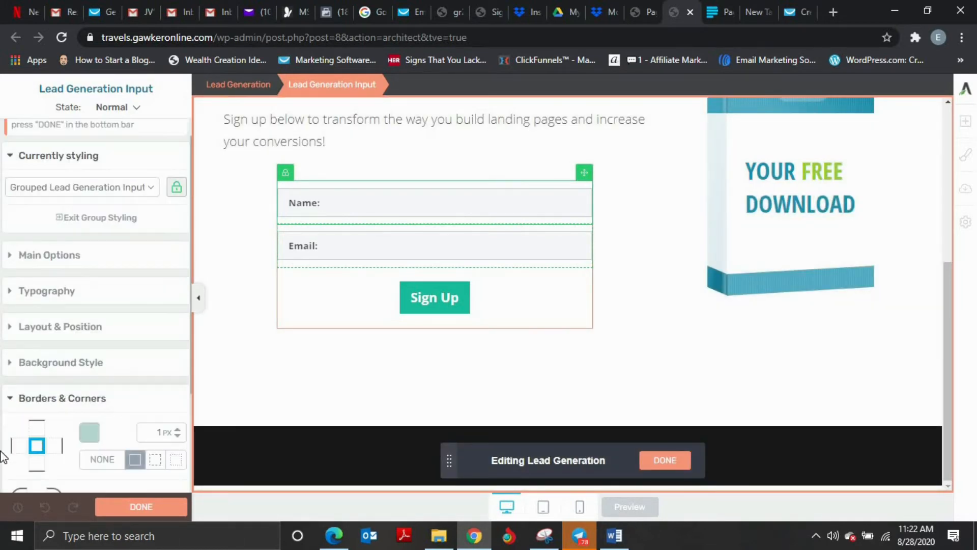
scroll(11, 438, "down", 3)
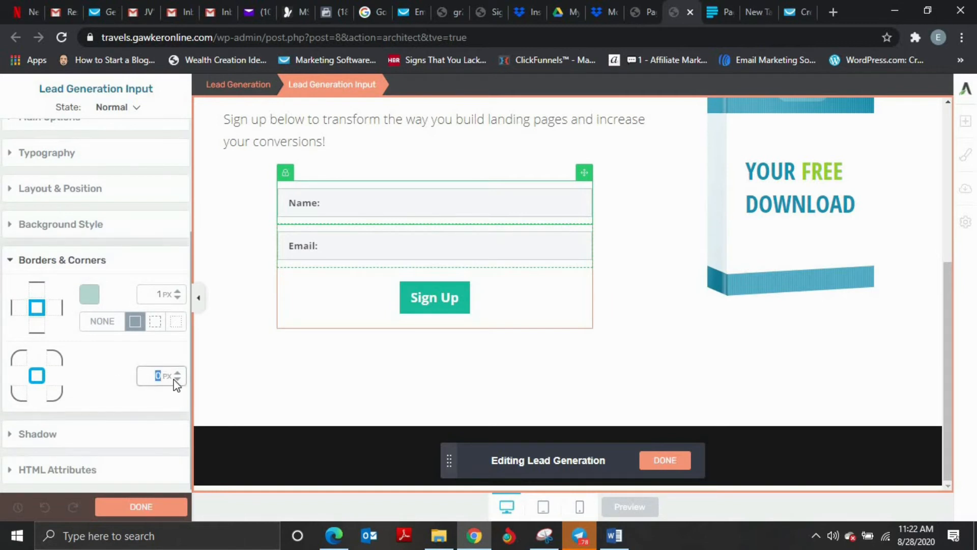
type("15")
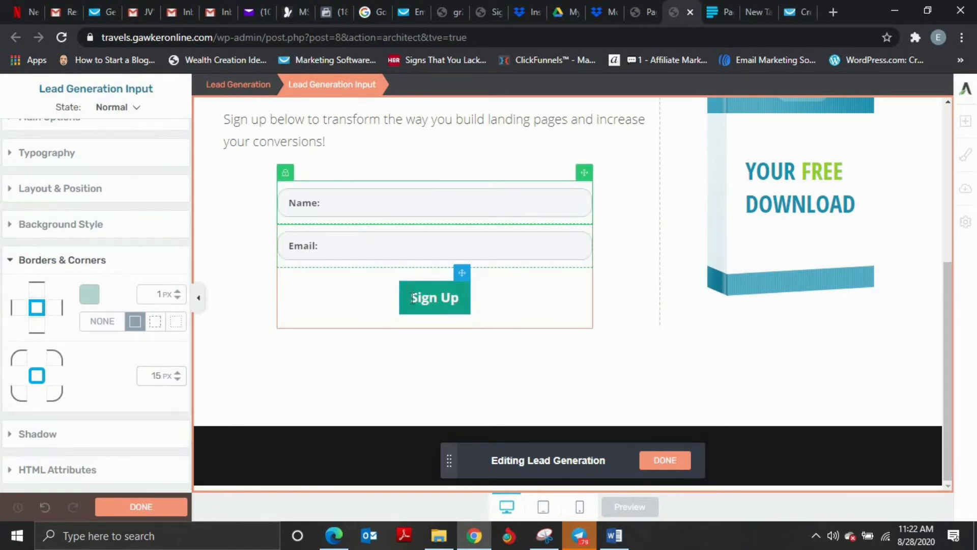
Step: Change the Sign Up button's background color to blue #1d94d9 with 91 opacity and apply it
left_click(460, 298)
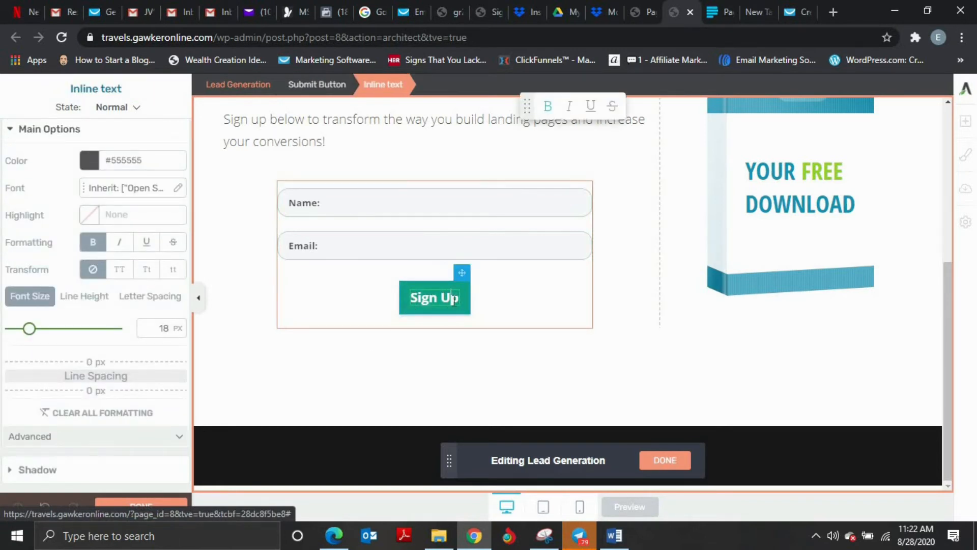
left_click(389, 344)
scroll(108, 373, "down", 1)
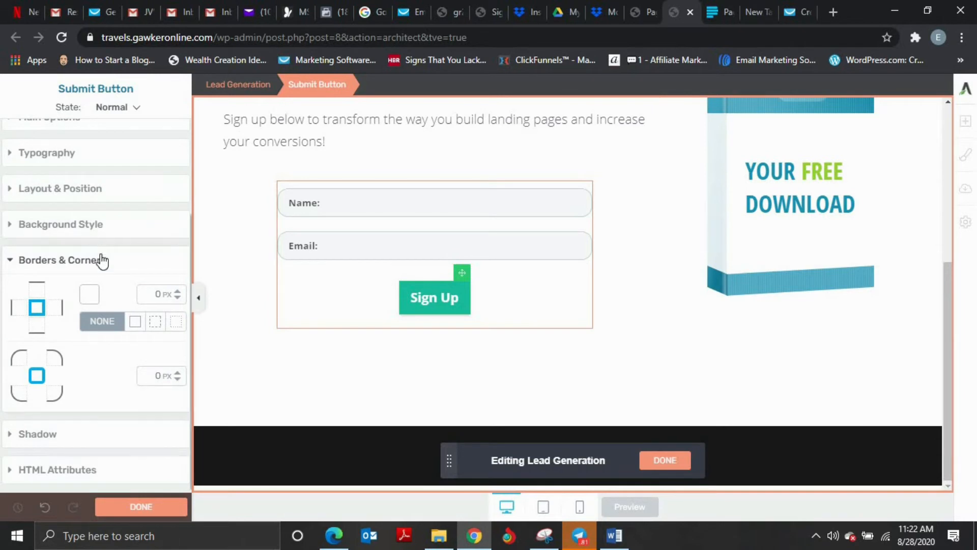
left_click(95, 228)
left_click(13, 448)
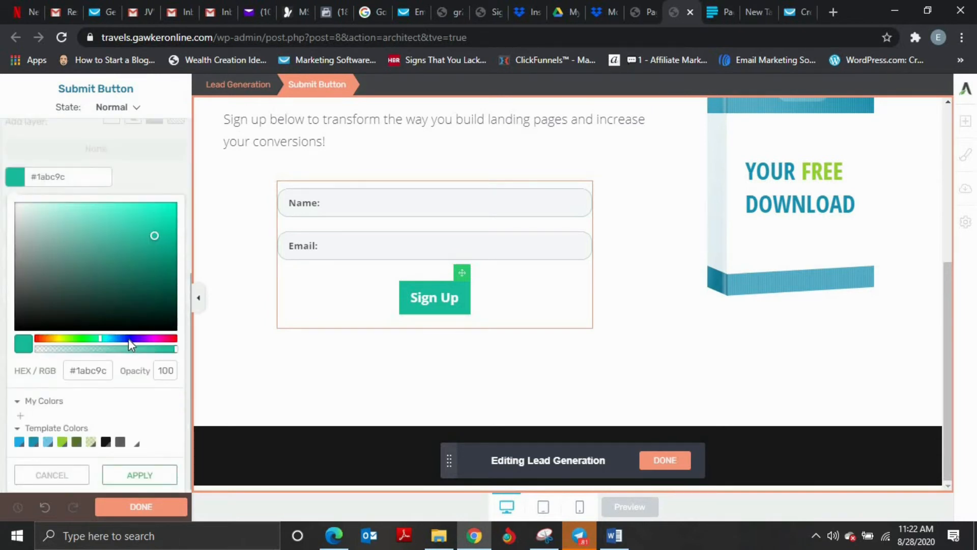
left_click_drag(128, 338, 114, 334)
left_click_drag(151, 245, 146, 270)
left_click(149, 215)
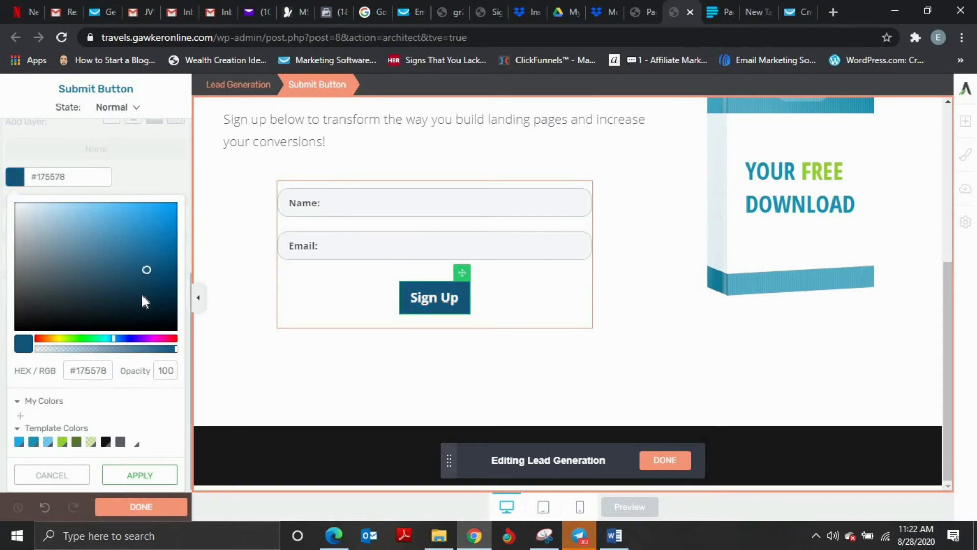
left_click_drag(155, 351, 139, 349)
left_click(154, 350)
left_click(156, 221)
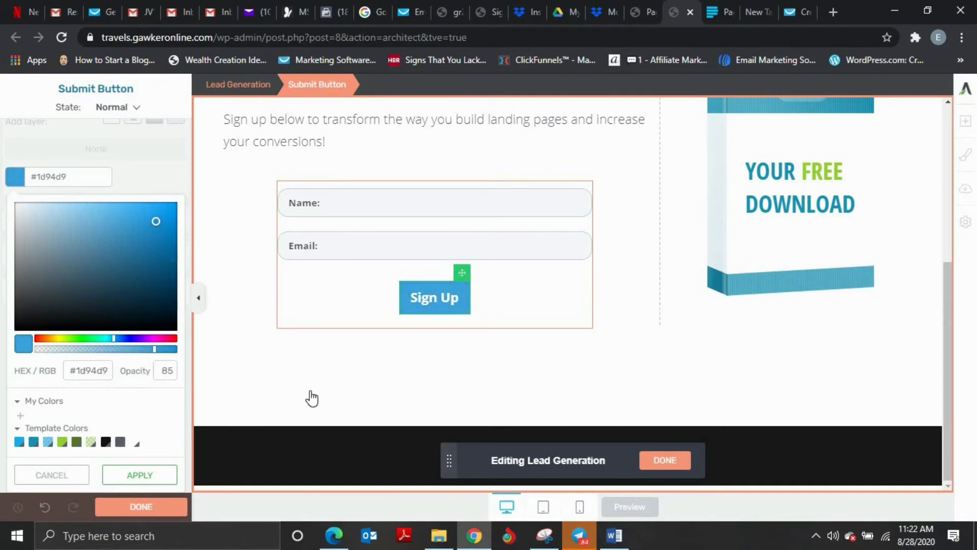
left_click(163, 349)
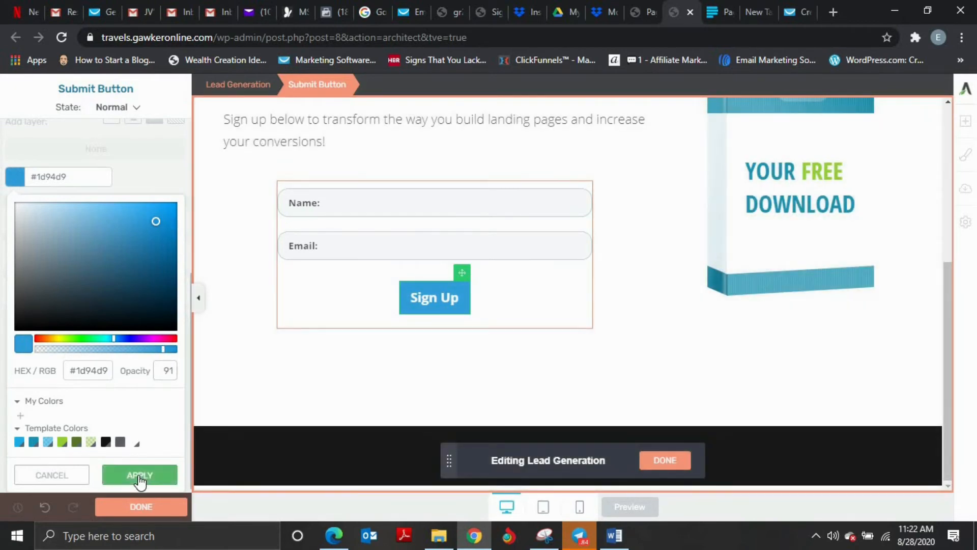
left_click(139, 474)
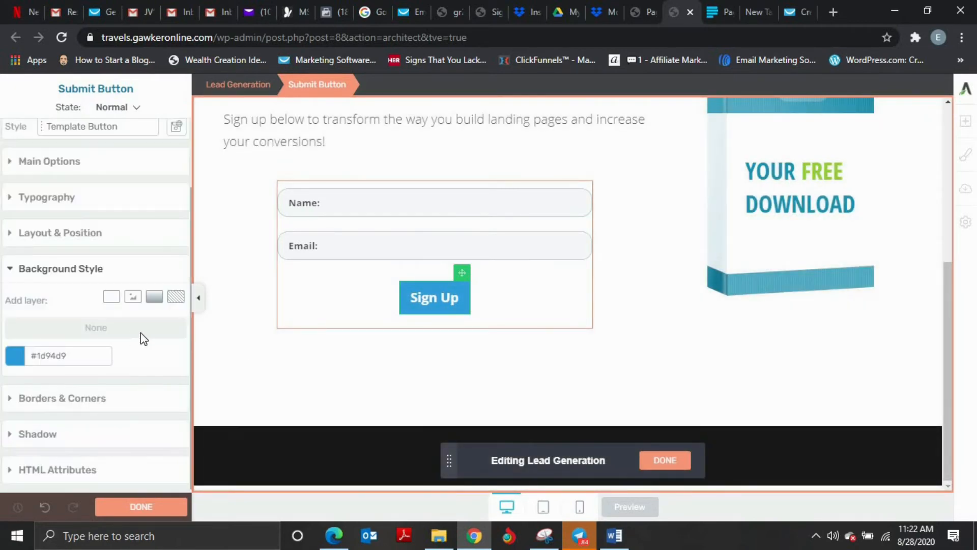
Step: Round the Sign Up button's corners to 10 px and finish editing the form elements
left_click(81, 397)
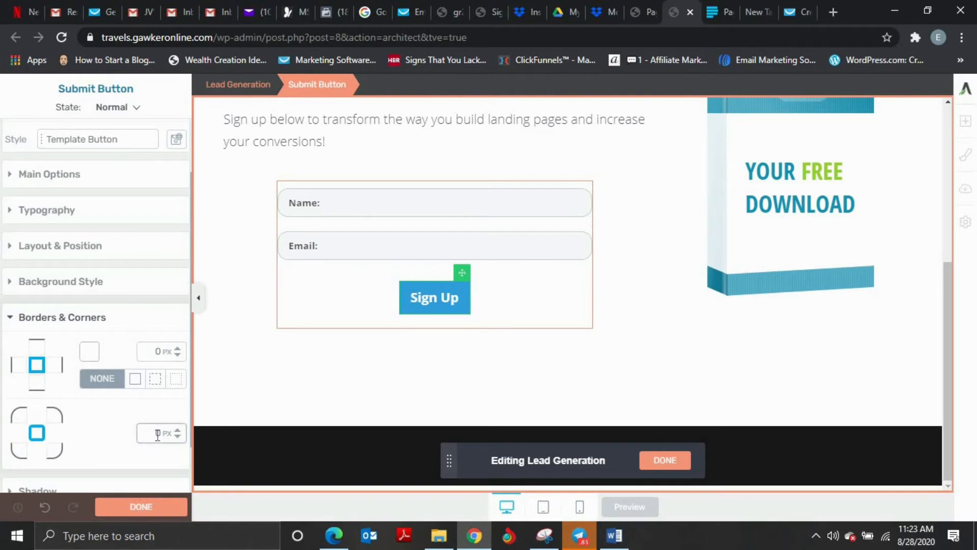
type("1")
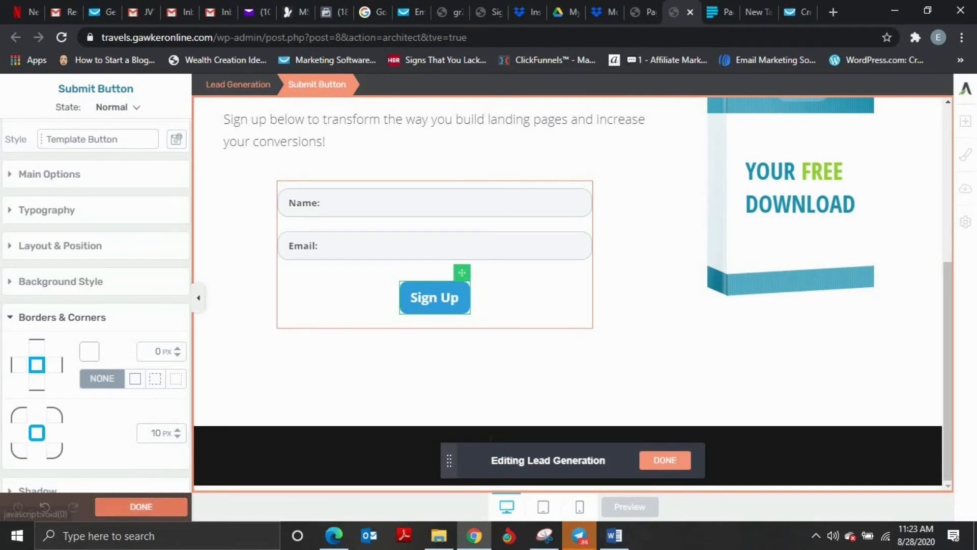
left_click(141, 506)
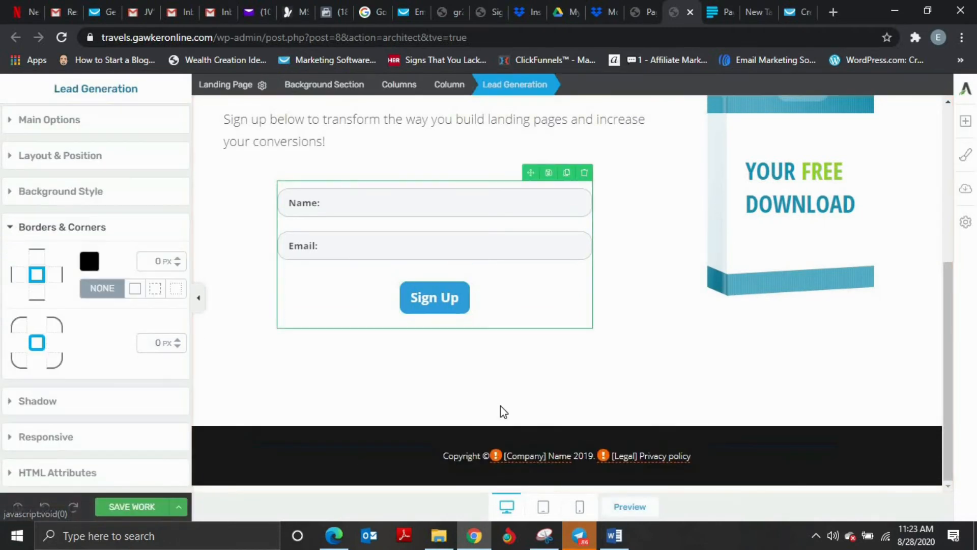
Step: Review the landing page layout from the logo header down to the restyled signup form
scroll(472, 231, "up", 4)
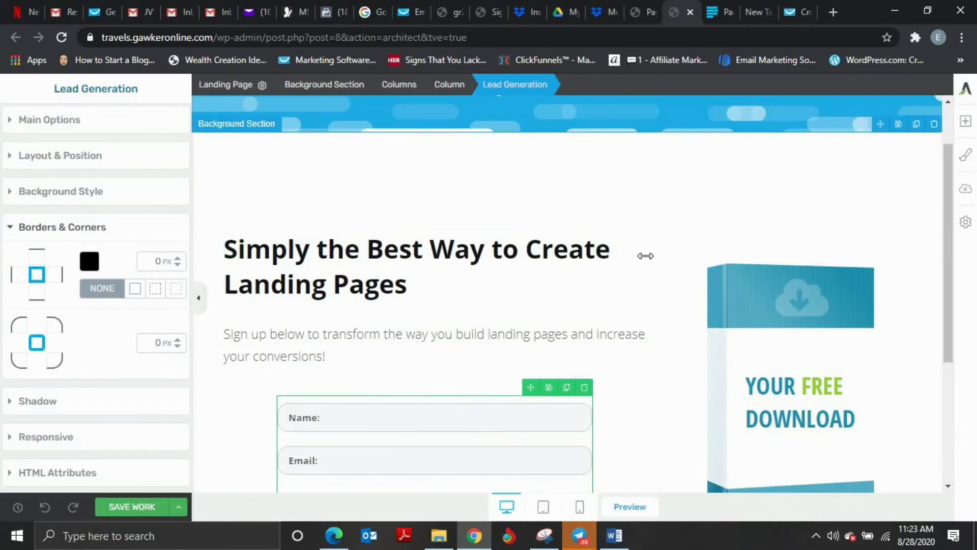
scroll(646, 255, "up", 2)
scroll(562, 290, "down", 5)
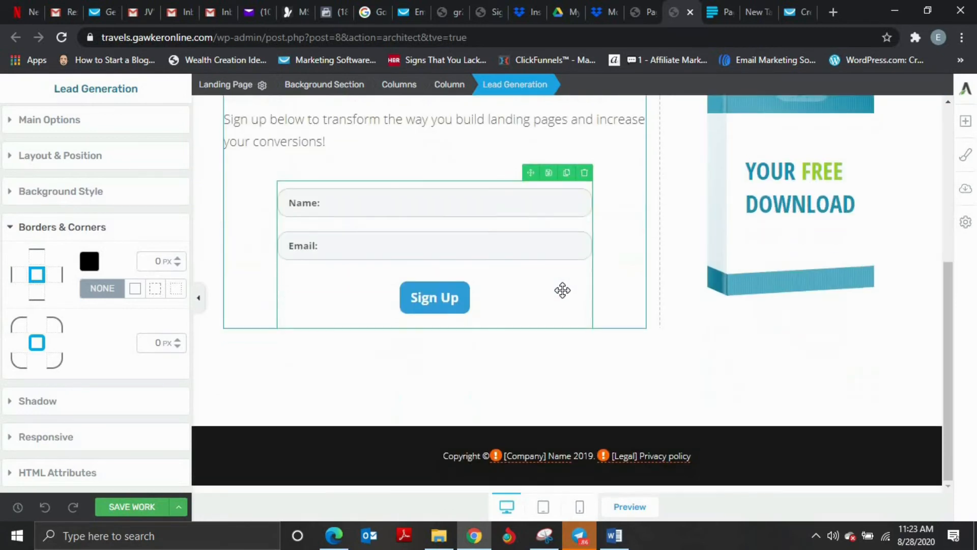
scroll(456, 285, "up", 5)
scroll(563, 294, "down", 4)
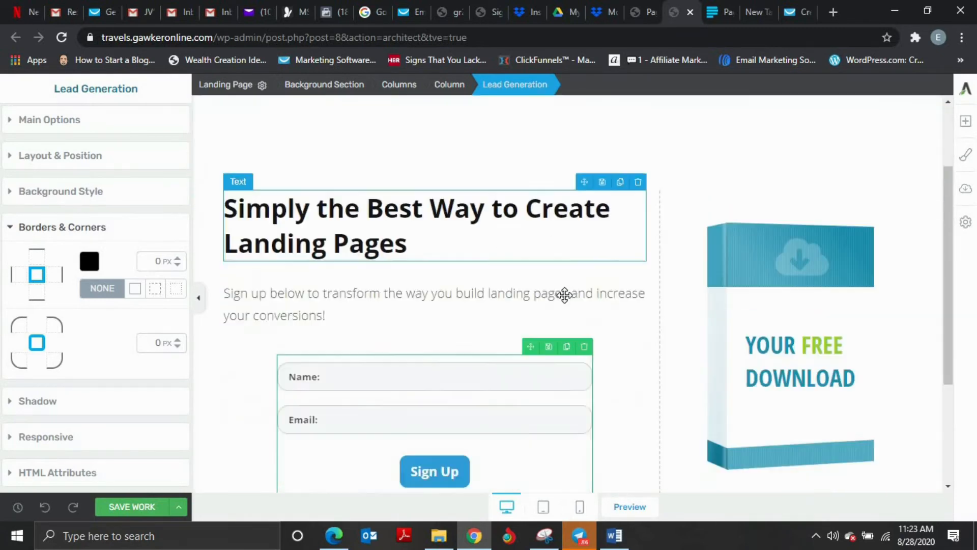
scroll(563, 294, "up", 5)
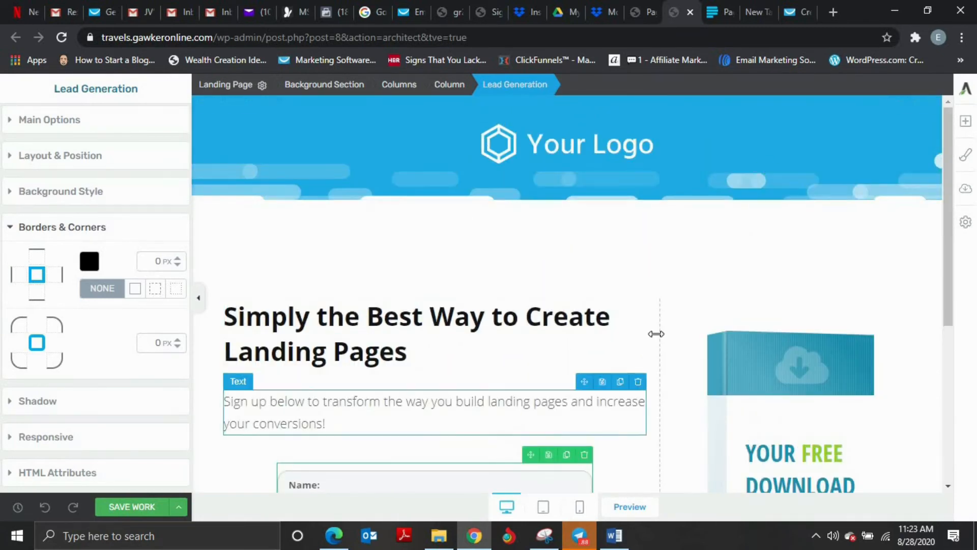
scroll(636, 311, "down", 3)
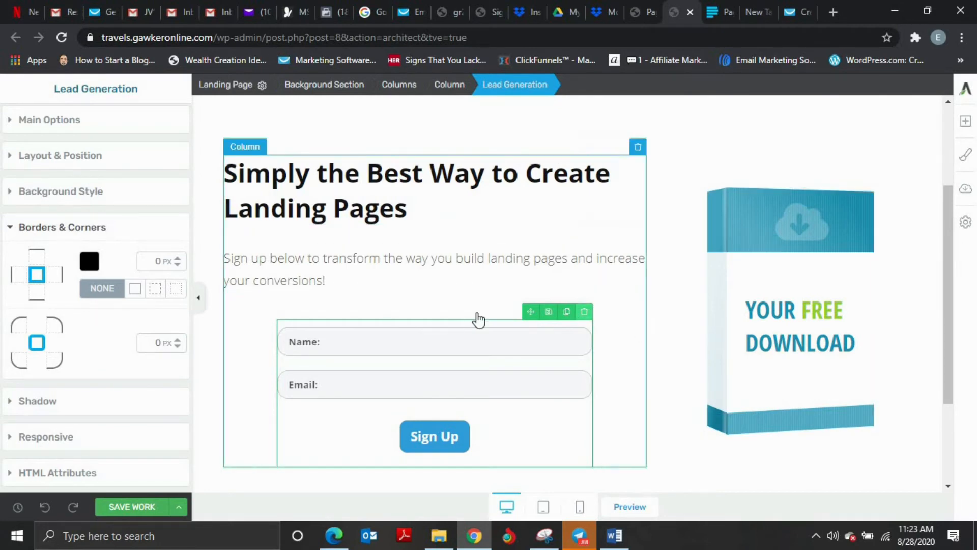
scroll(199, 273, "up", 2)
scroll(519, 395, "down", 3)
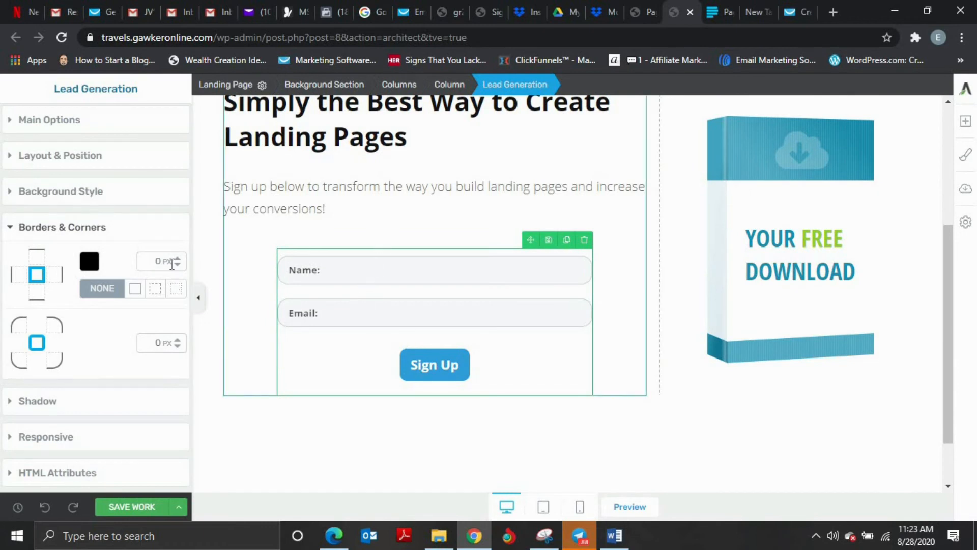
Step: Show the signup form's main options and check the chooser for adding another API connection, leaving GetResponse in place
left_click(282, 255)
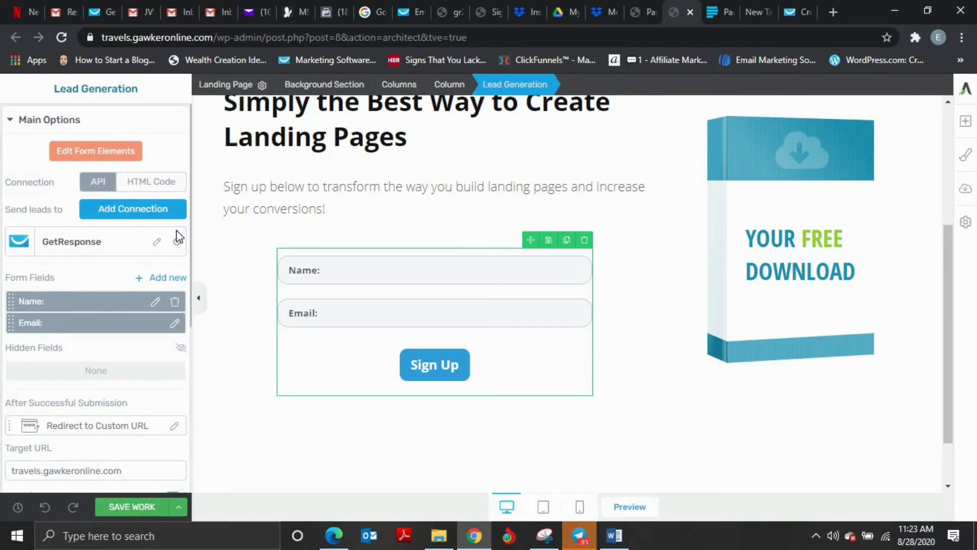
left_click(127, 214)
left_click(171, 260)
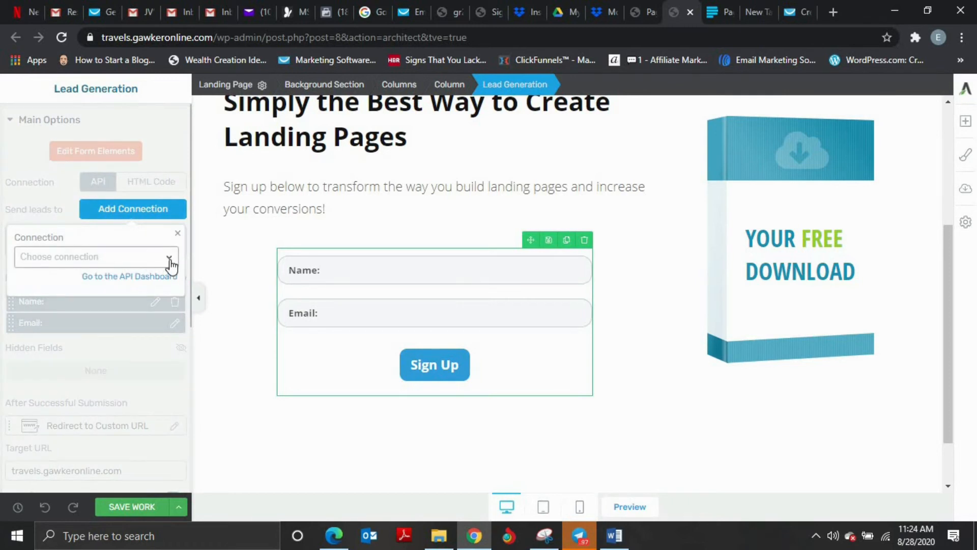
left_click(171, 284)
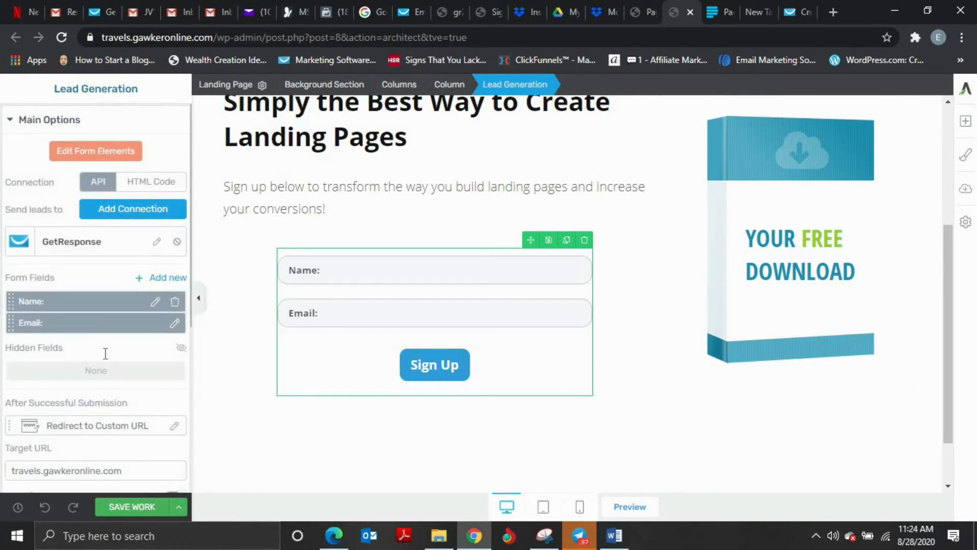
scroll(106, 341, "down", 3)
scroll(126, 323, "up", 2)
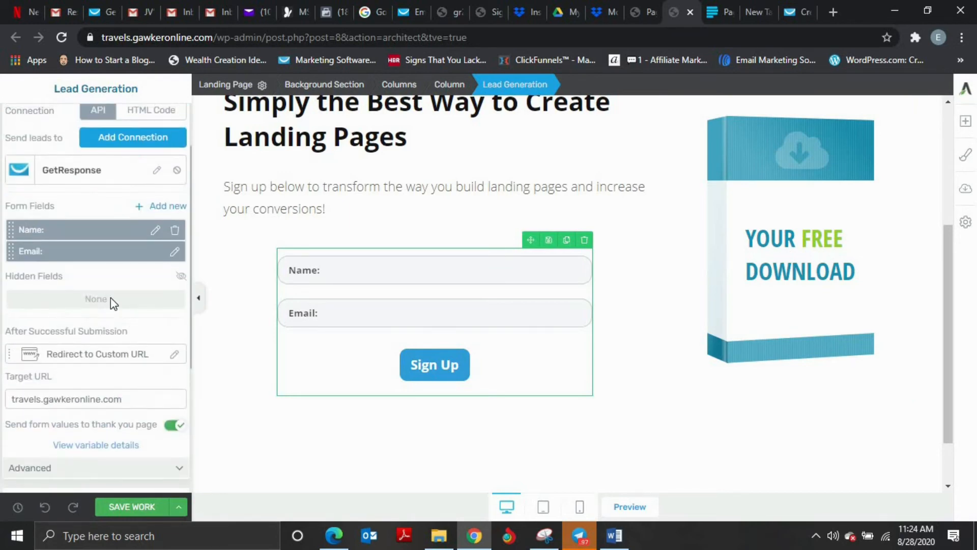
scroll(133, 360, "up", 2)
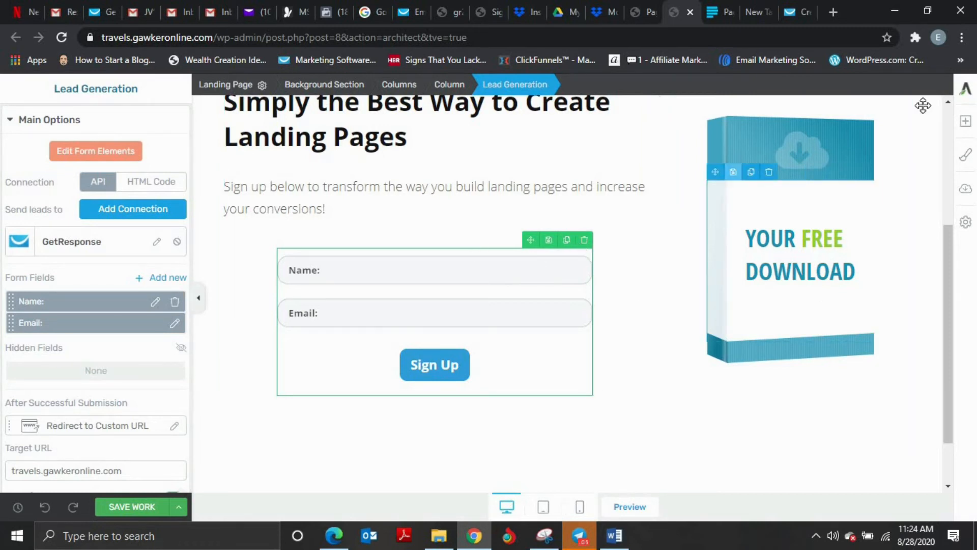
Step: Add another Lead Generation form beneath the existing signup form and compare its connection settings with the GetResponse-connected form
left_click(965, 121)
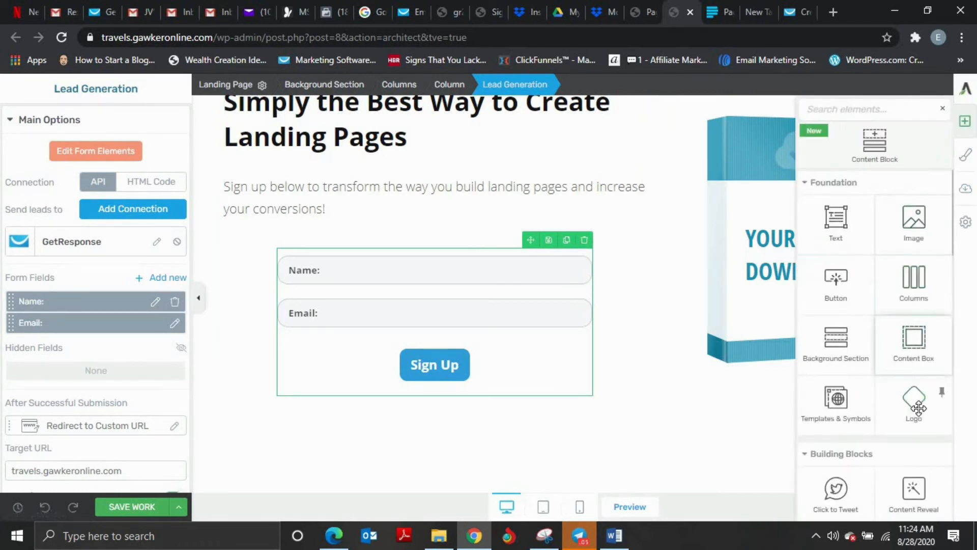
scroll(909, 407, "down", 7)
scroll(909, 406, "down", 3)
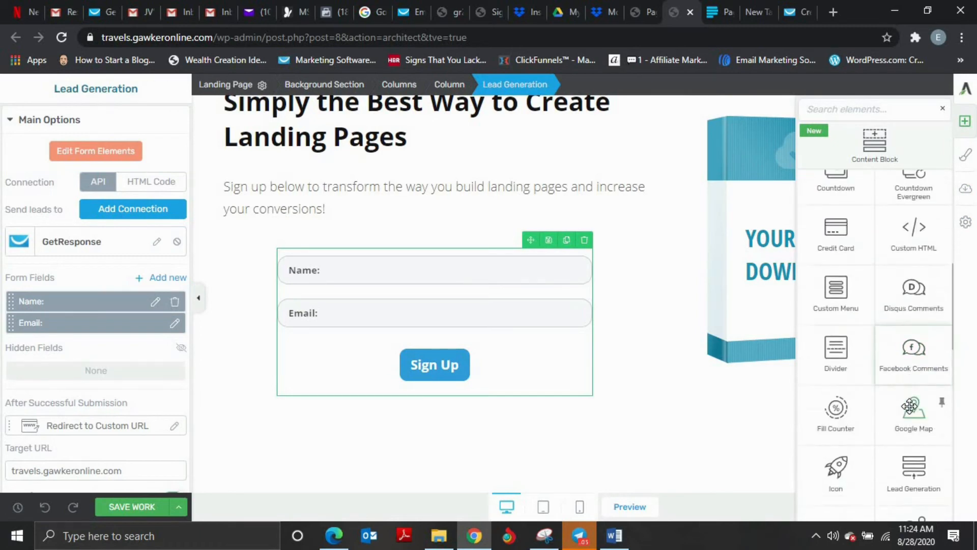
mouse_move(929, 360)
left_mouse_down()
mouse_move(481, 384)
mouse_move(451, 423)
mouse_move(451, 399)
mouse_move(652, 277)
mouse_move(498, 323)
left_mouse_up()
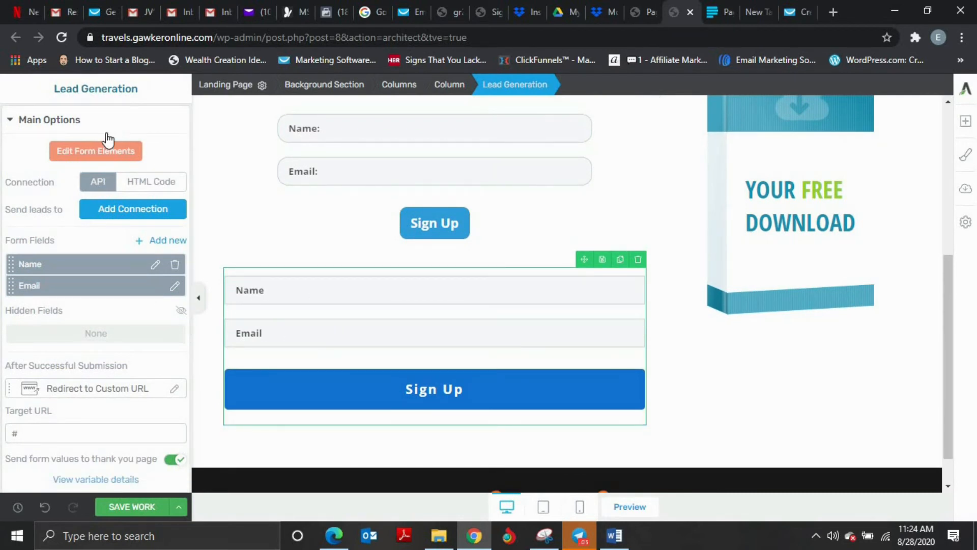
left_click(136, 211)
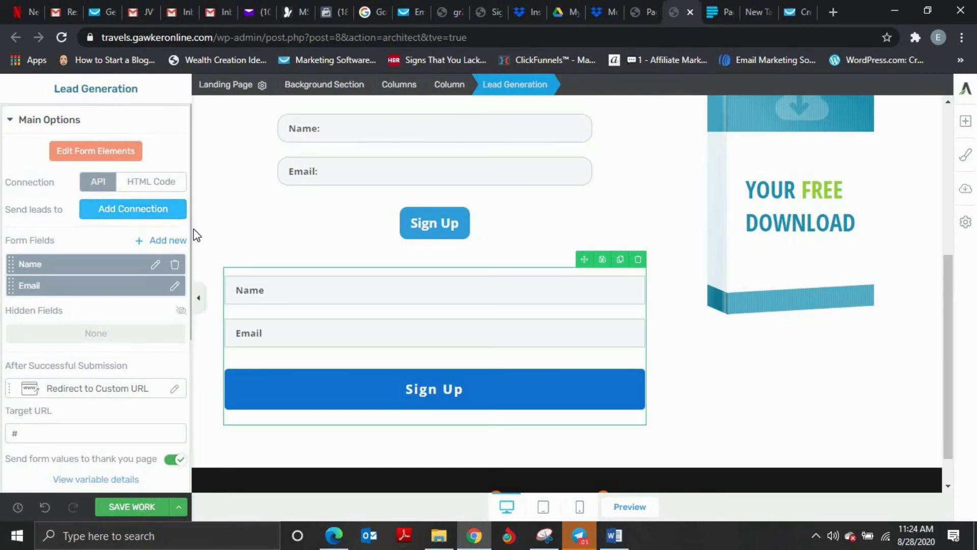
left_click(153, 261)
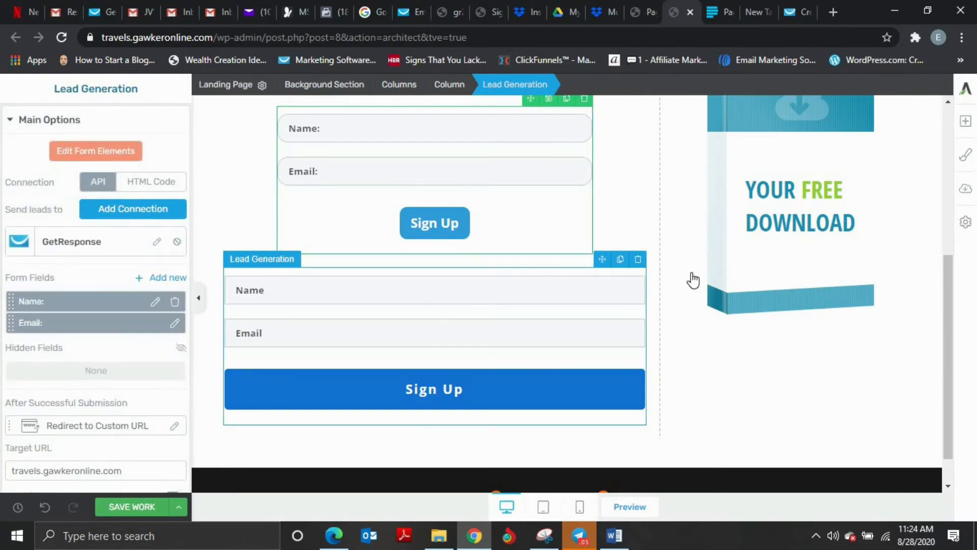
Step: Delete the extra Lead Generation form beneath the styled signup form
left_click(638, 261)
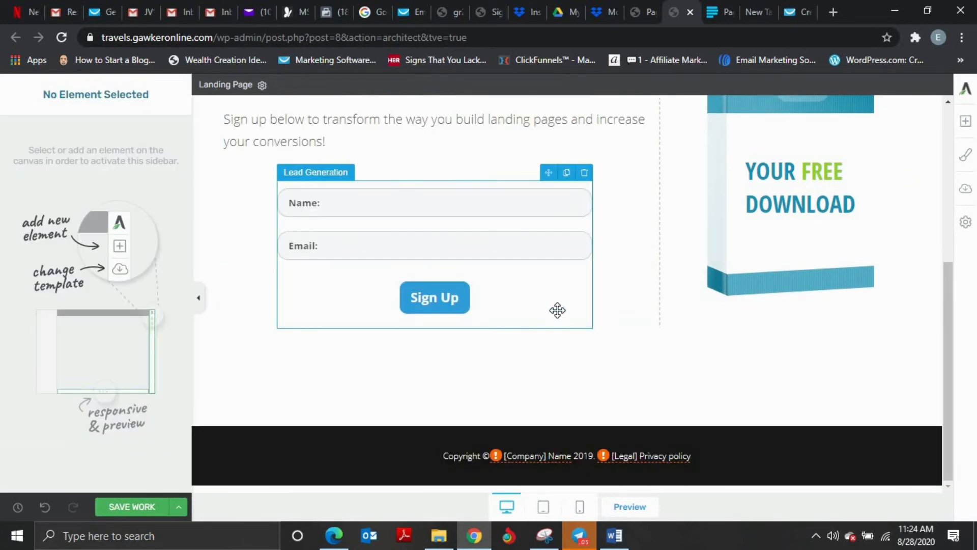
scroll(532, 290, "up", 5)
scroll(545, 287, "down", 5)
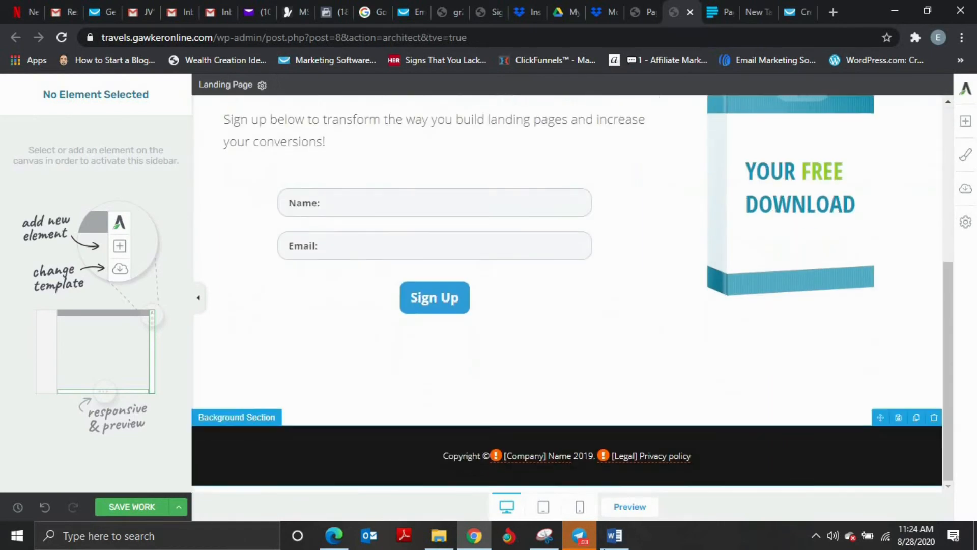
Step: Preview the landing page, check its signup form section, and return to the page editor
left_click(617, 509)
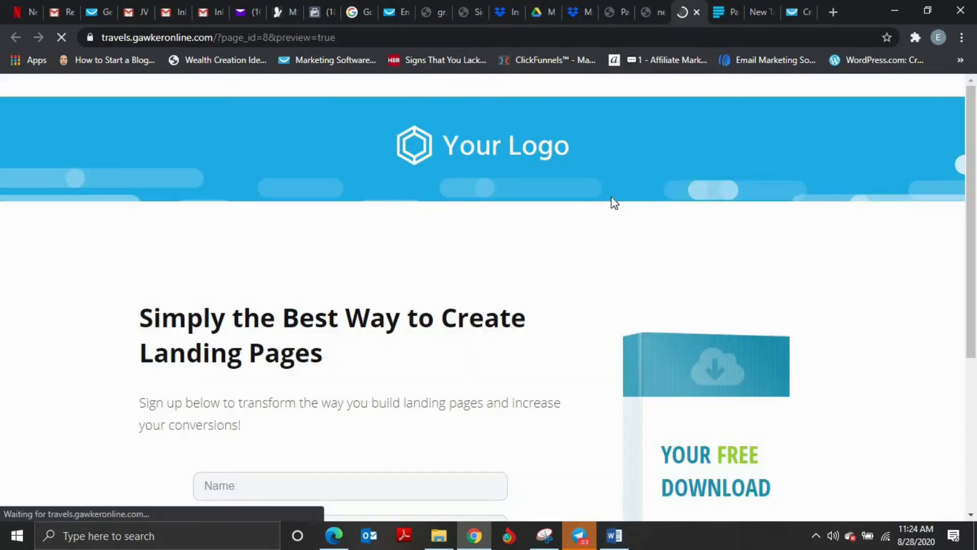
scroll(357, 213, "down", 5)
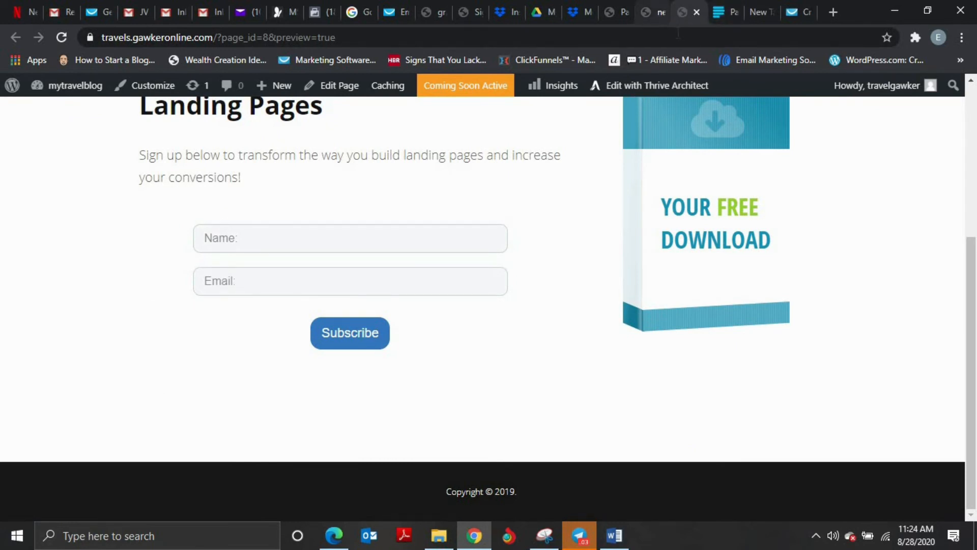
left_click(654, 12)
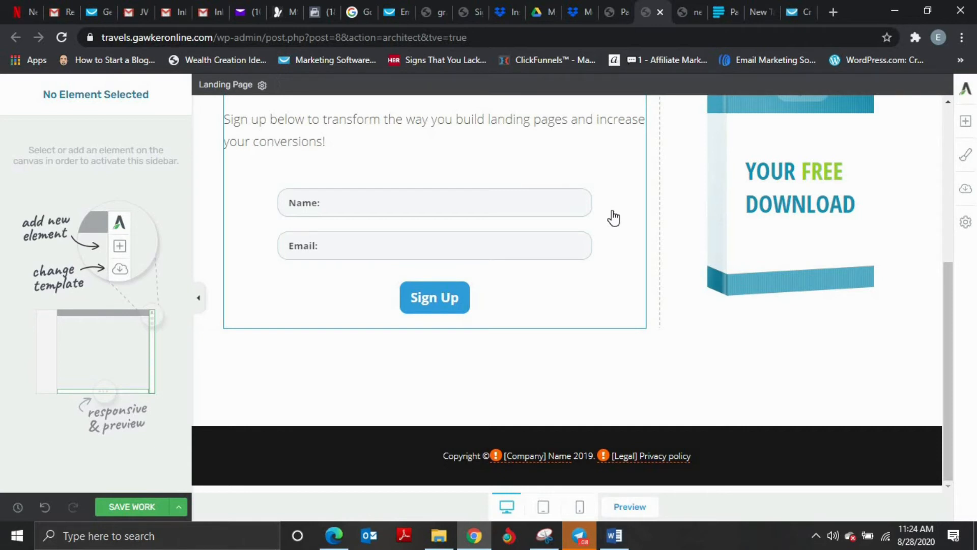
scroll(612, 209, "up", 6)
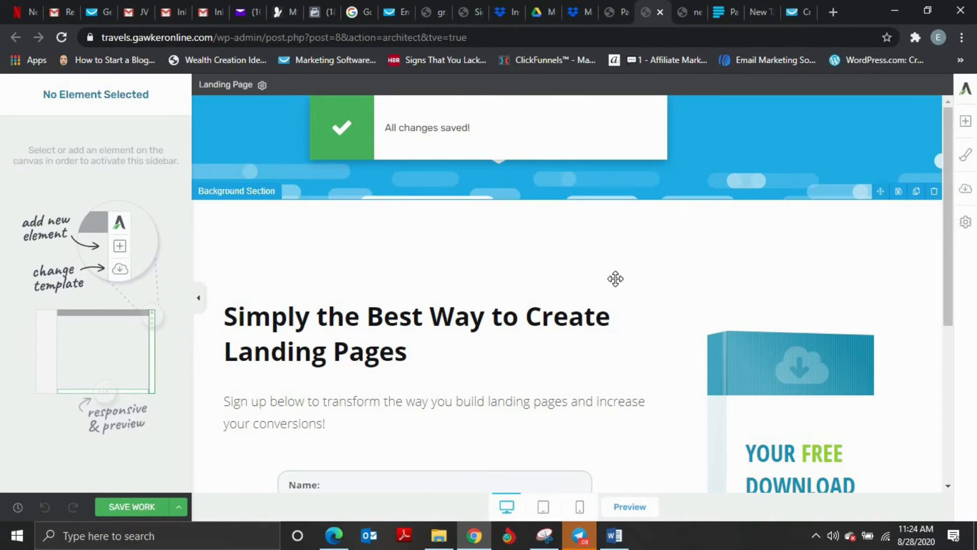
scroll(559, 384, "down", 3)
scroll(558, 373, "up", 3)
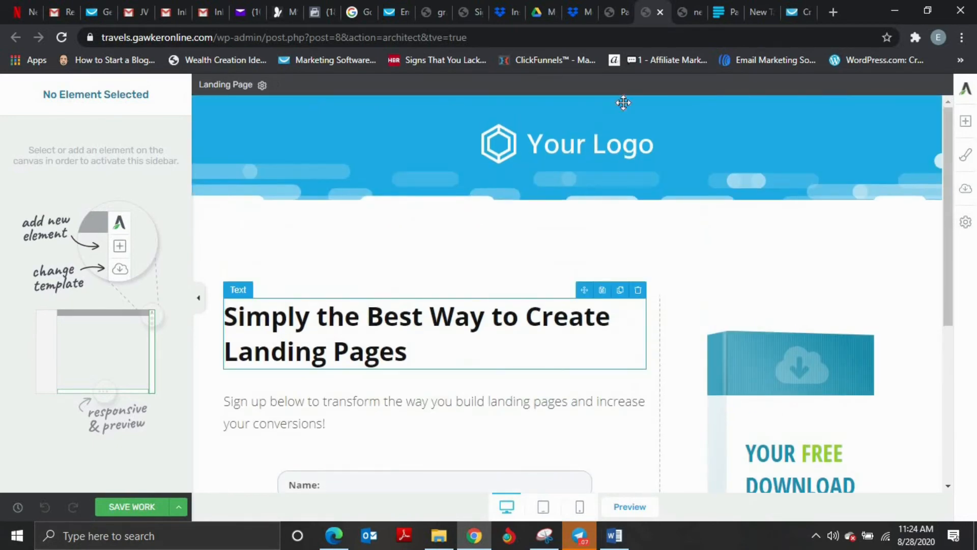
Step: Open the "new optin" draft from the WordPress pages list and publish it immediately with public visibility
left_click(617, 15)
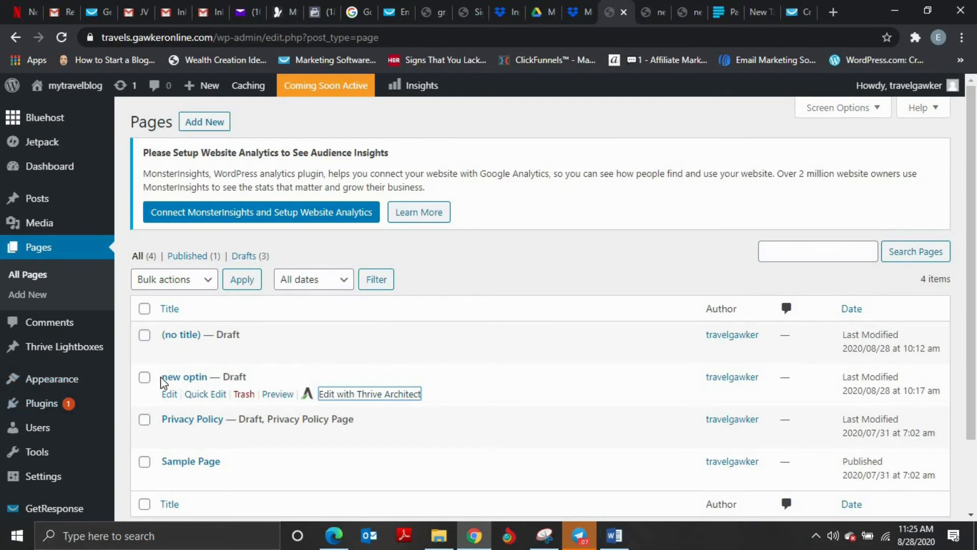
left_click(181, 379)
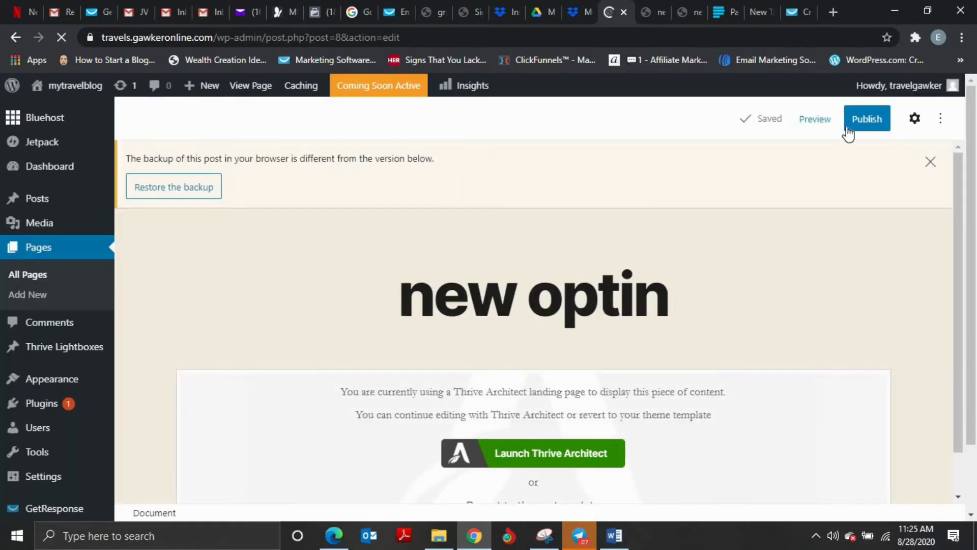
left_click(863, 118)
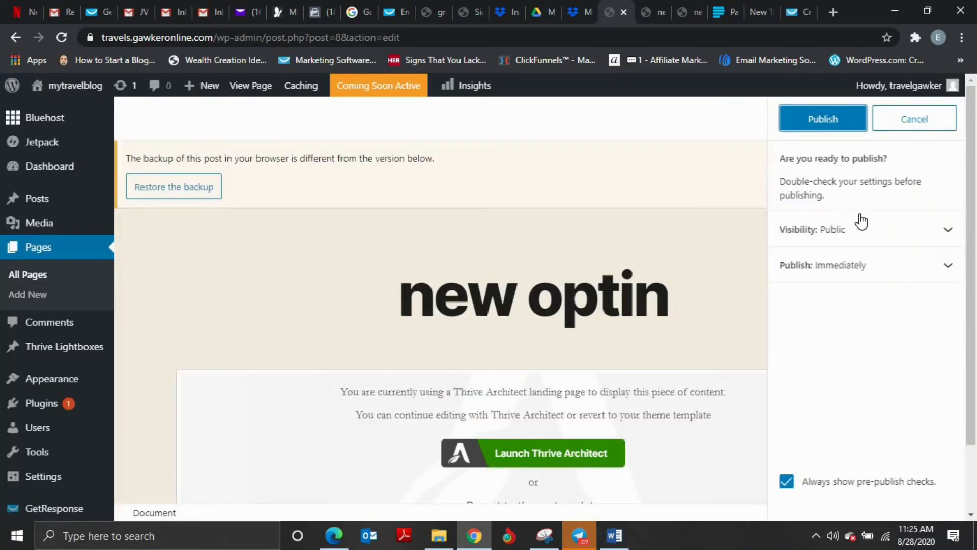
left_click(830, 122)
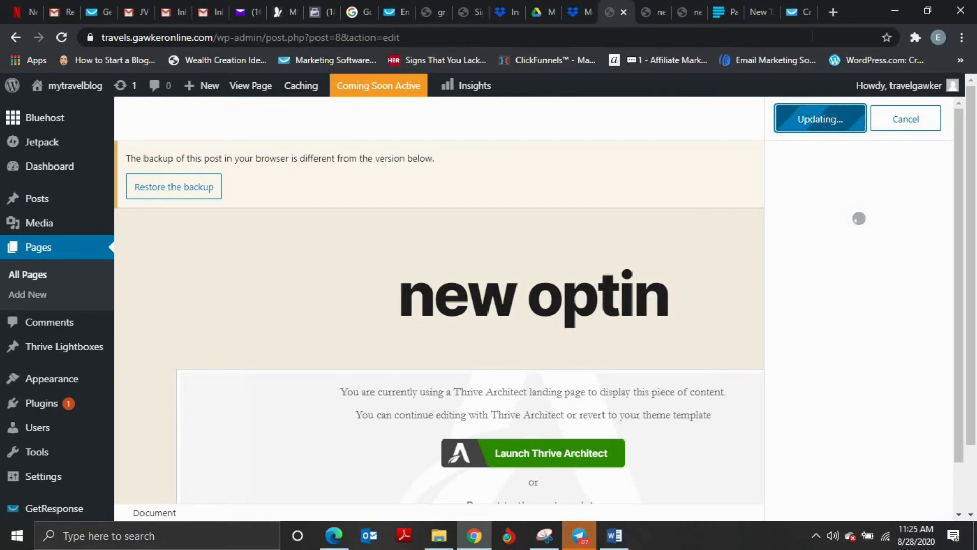
Step: Open a blank browser tab and look through the preview, the landing page editor and the published page's details
left_click(833, 13)
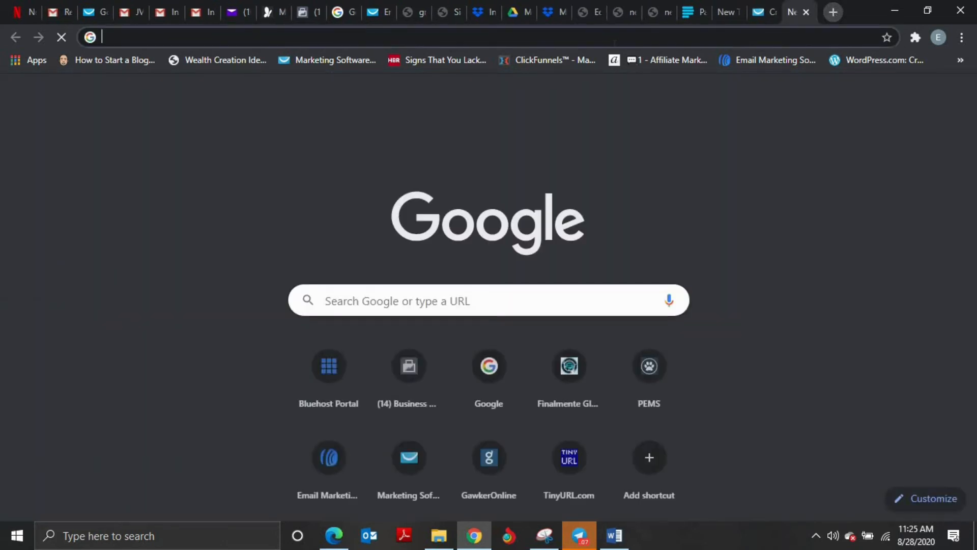
left_click(655, 12)
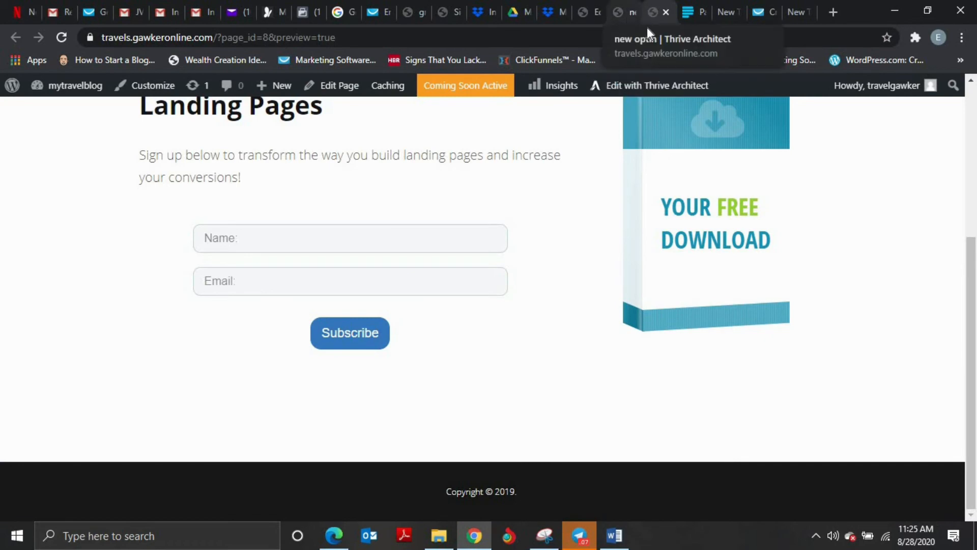
left_click(636, 12)
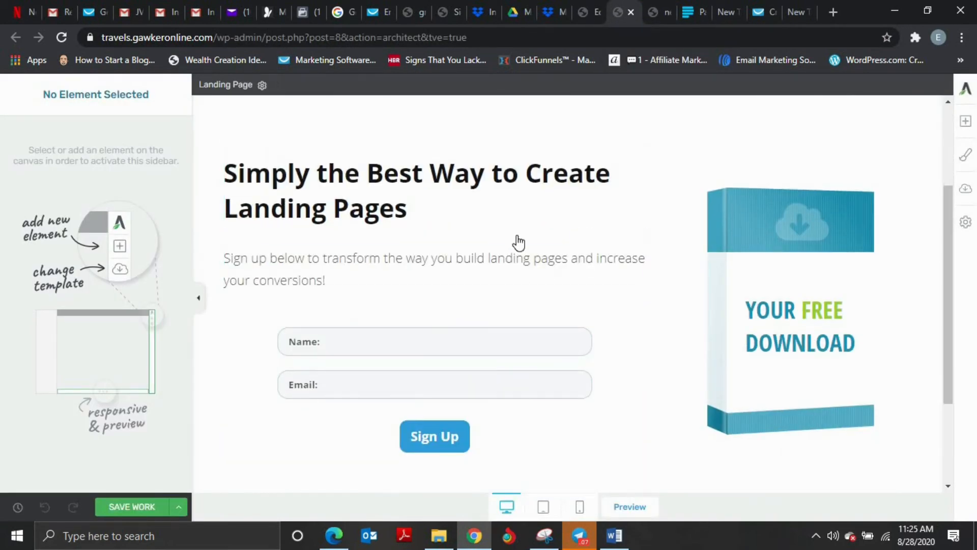
left_click(598, 11)
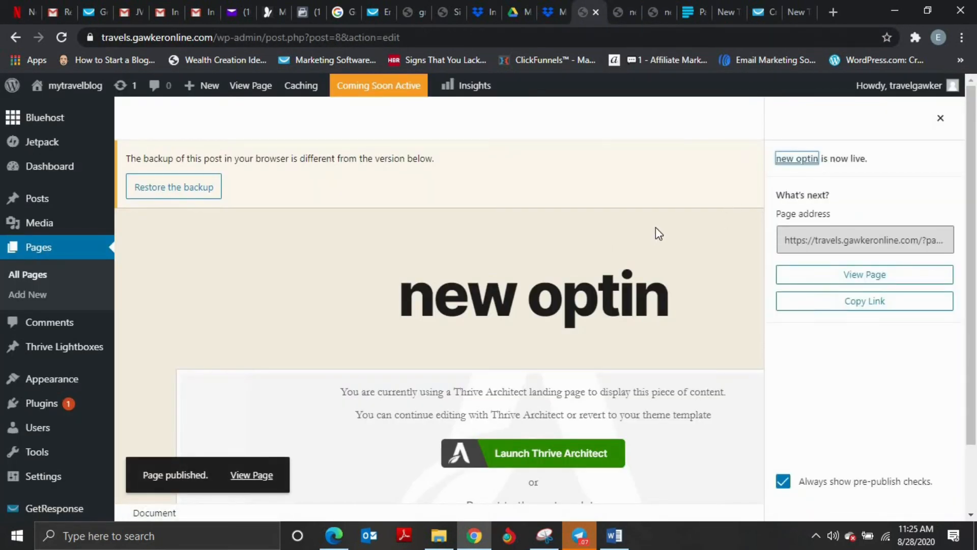
scroll(484, 386, "down", 1)
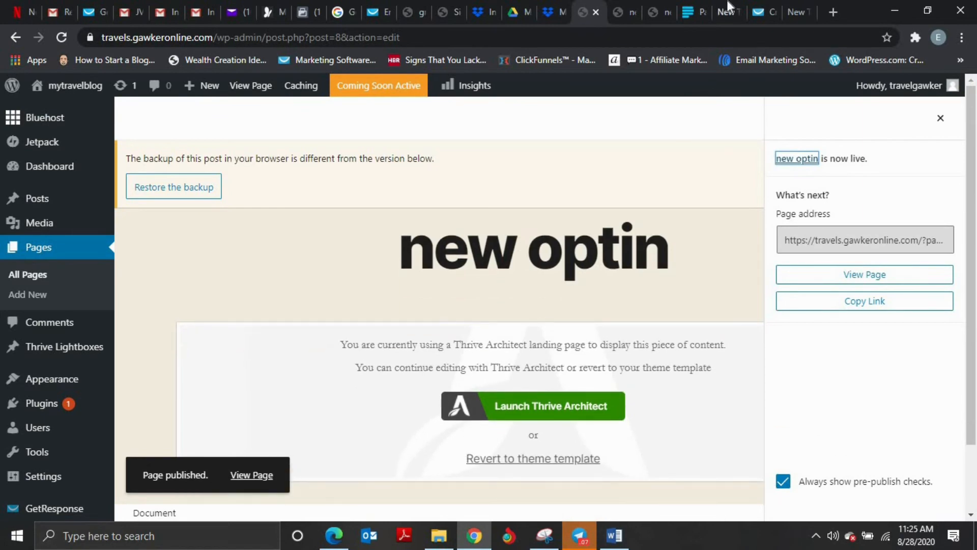
Step: Try to load the published page at travels.gawkeronline.com/new-optin in the blank browser tab
left_click(797, 12)
left_click(651, 38)
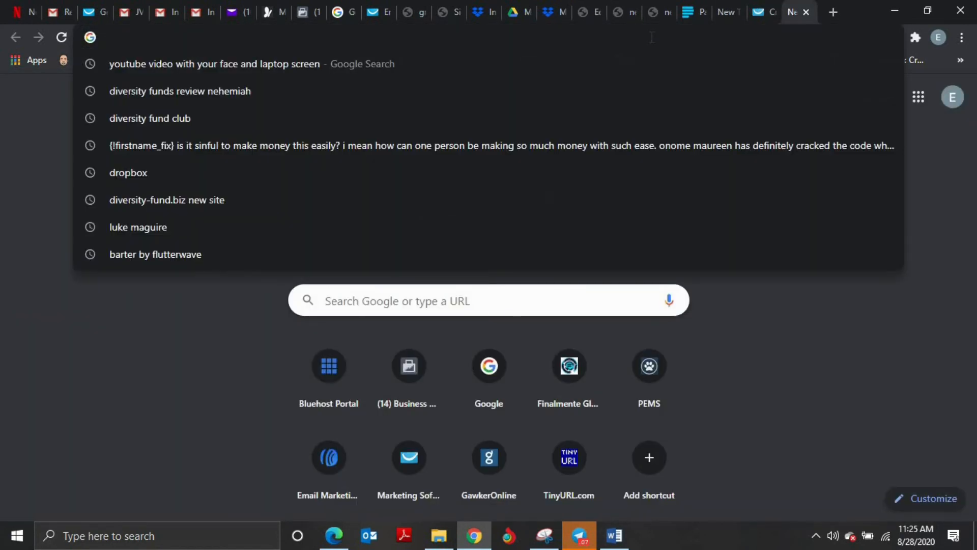
type("tra")
type("s.gawje")
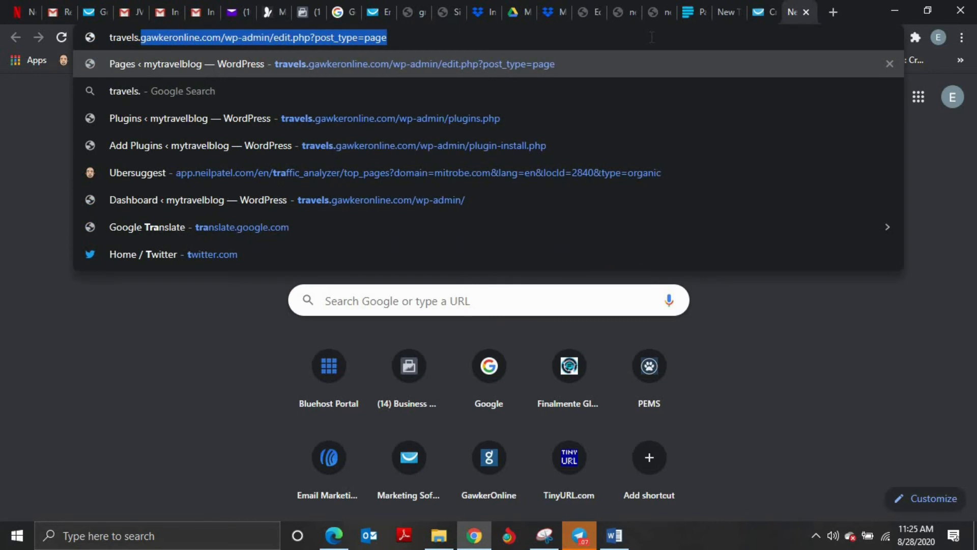
key("BackSpace")
key("BackSpace")
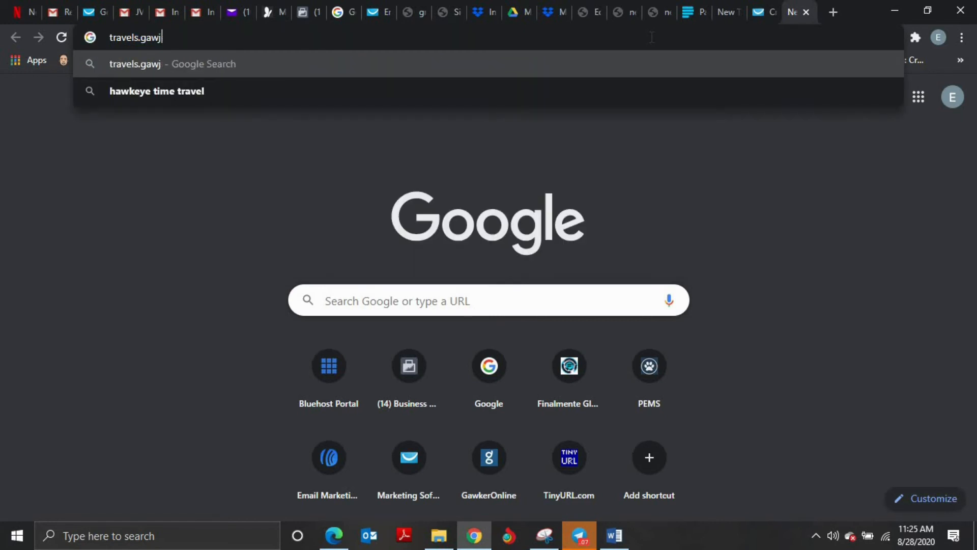
type("keronline.com")
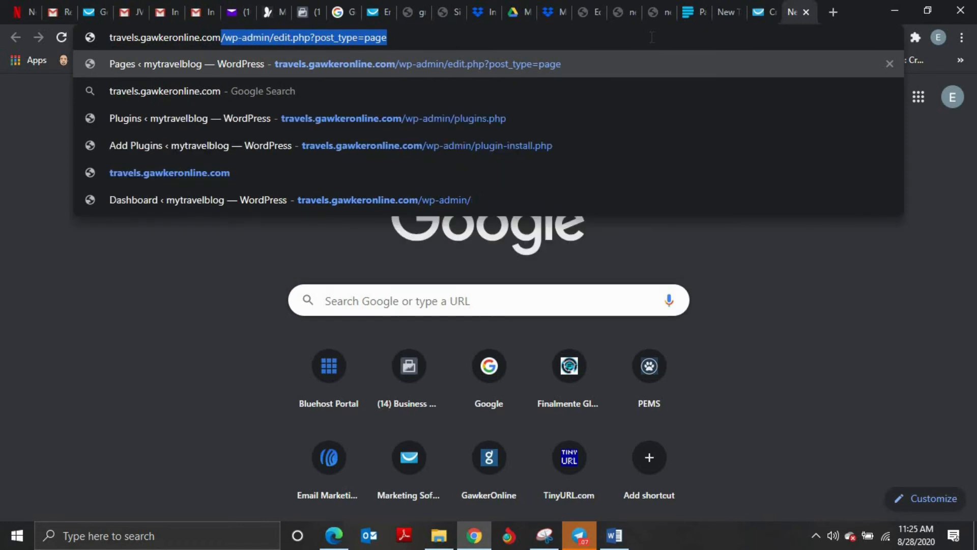
type("/")
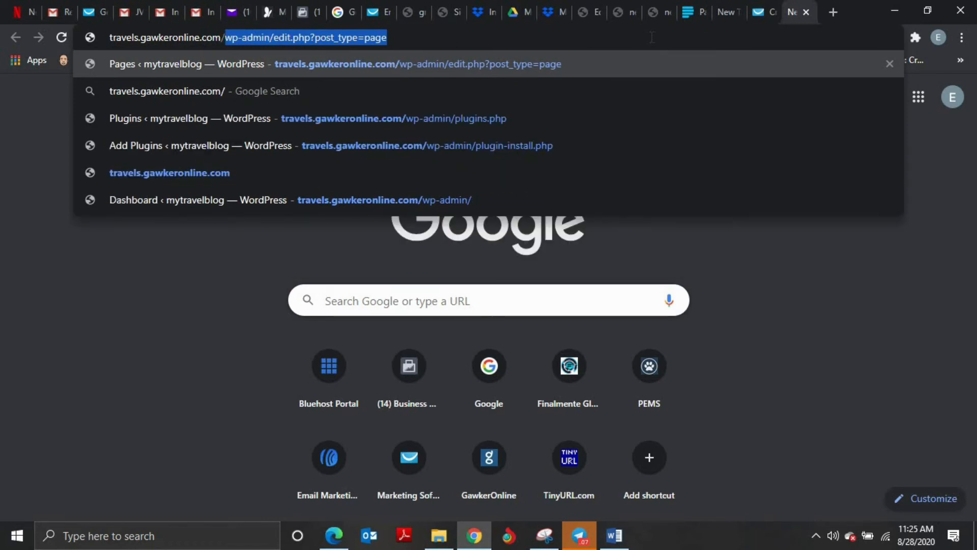
type("new-opt")
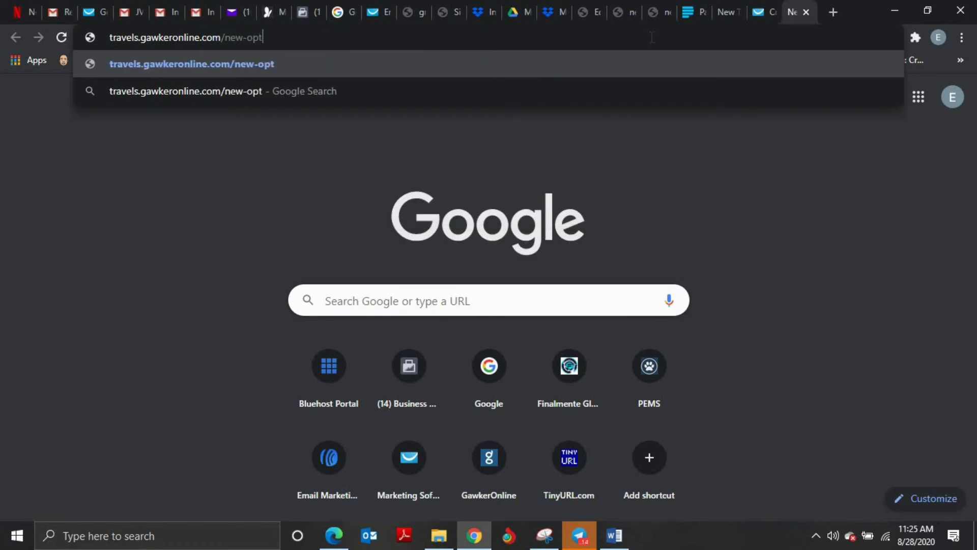
type("in")
key("Return")
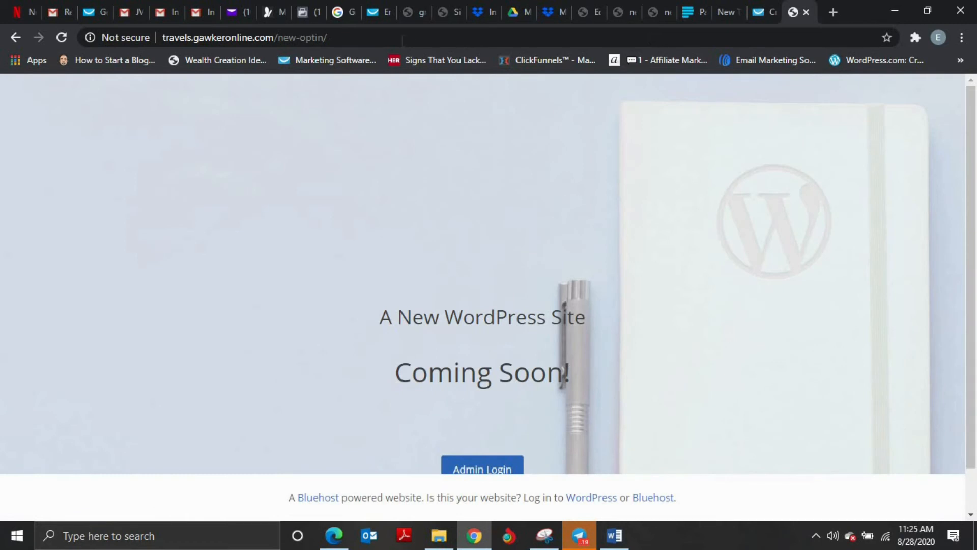
scroll(387, 171, "down", 2)
scroll(386, 172, "up", 2)
Step: Copy the published "new optin" page's link, load it in the Coming Soon tab and look over the live landing page
left_click(585, 11)
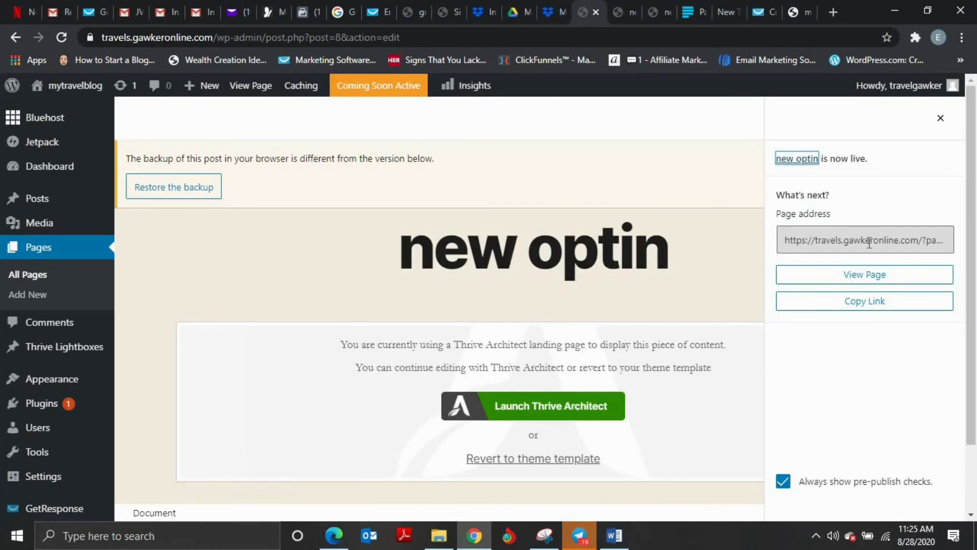
left_click(866, 302)
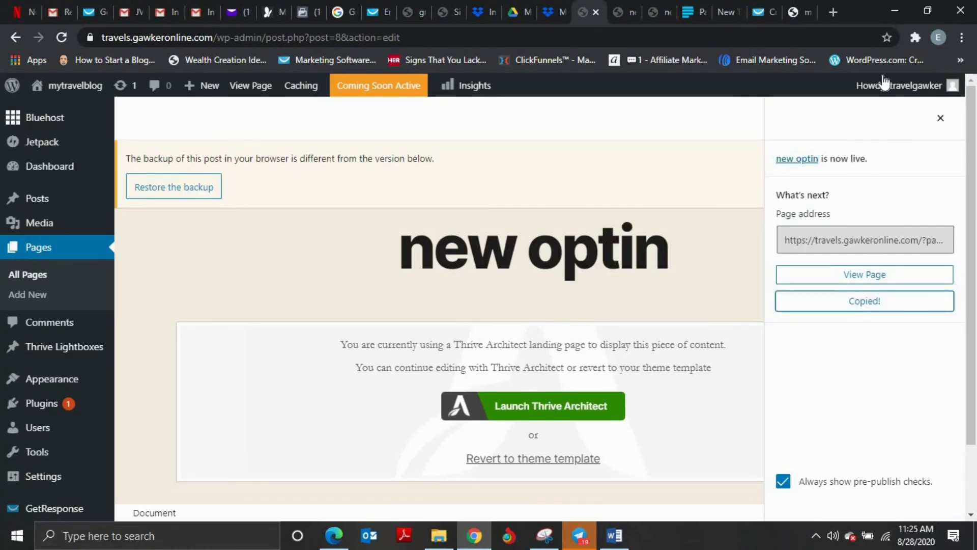
left_click(798, 12)
left_click(702, 36)
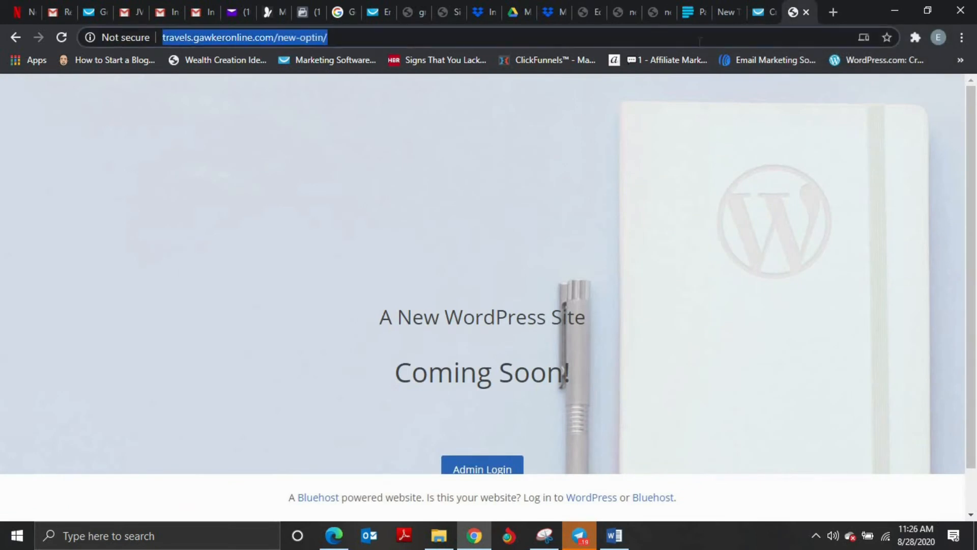
key("ctrl+v")
key("Return")
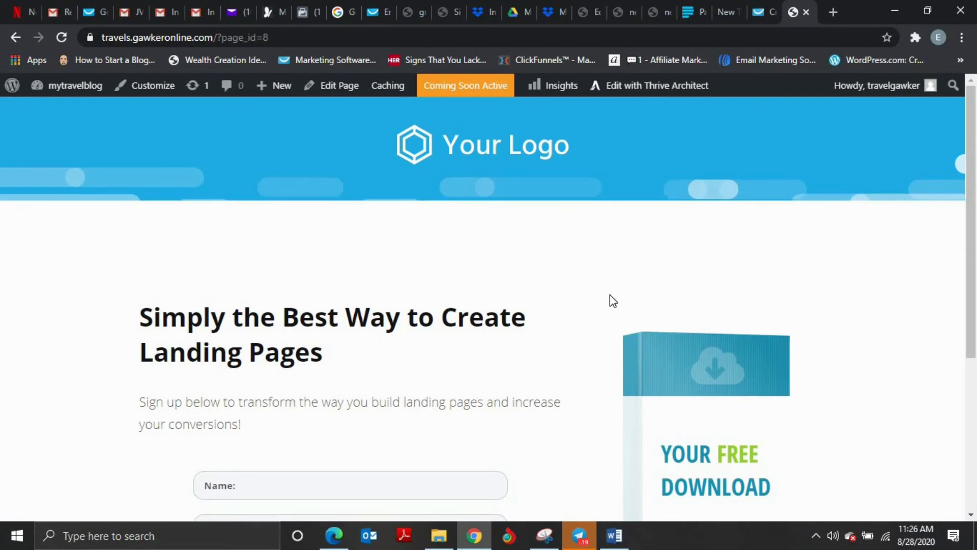
scroll(610, 294, "down", 4)
scroll(524, 272, "up", 4)
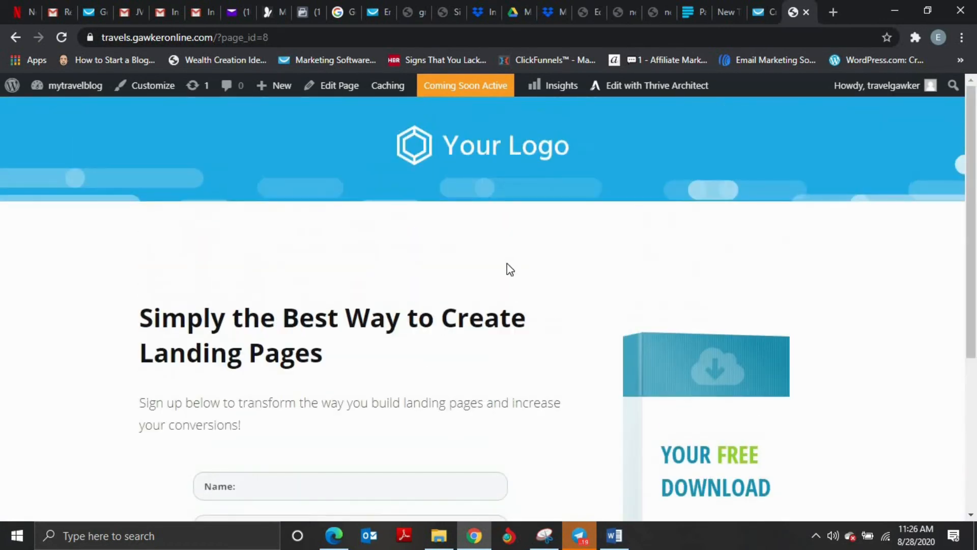
Step: Fill in the landing page's signup form with a test name and e-mail address and submit it
scroll(438, 225, "down", 3)
scroll(423, 280, "down", 2)
left_click(417, 246)
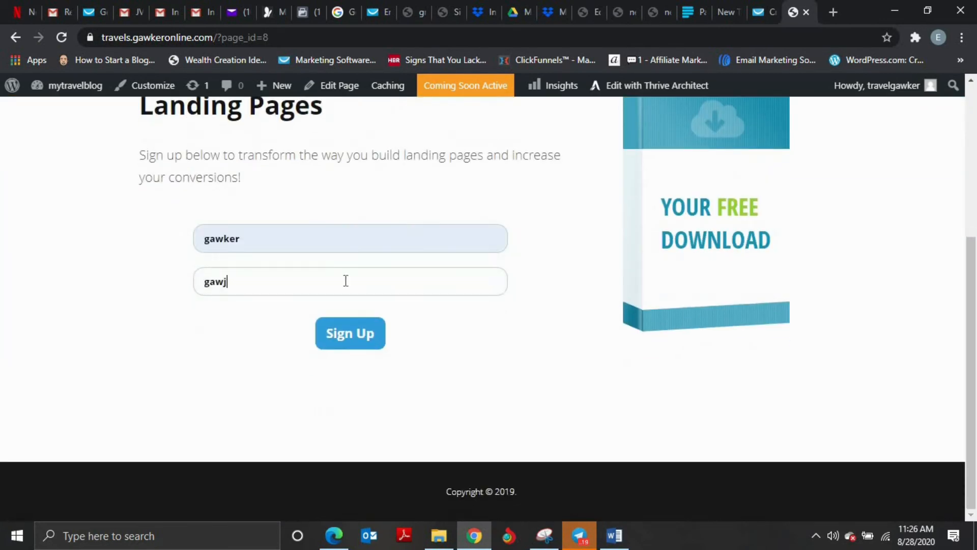
key("BackSpace")
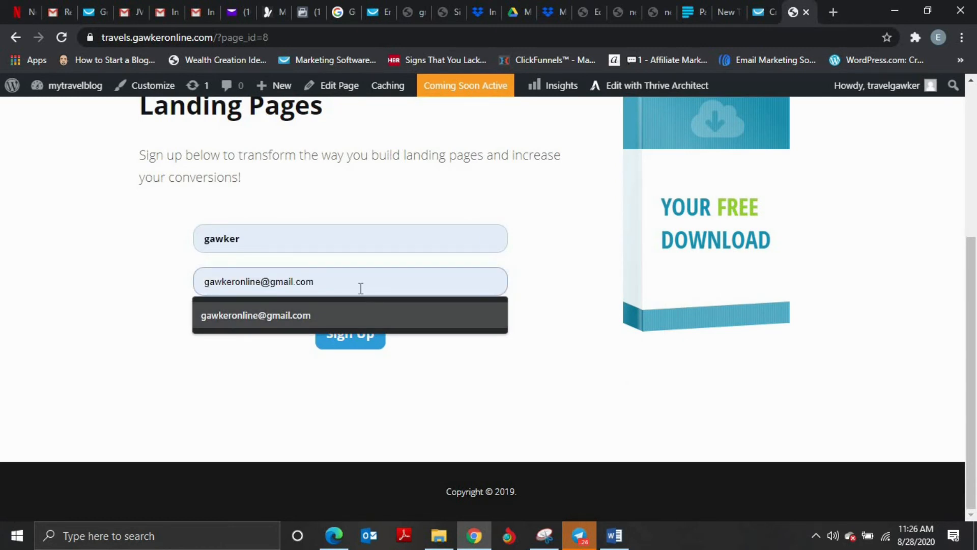
left_click(403, 326)
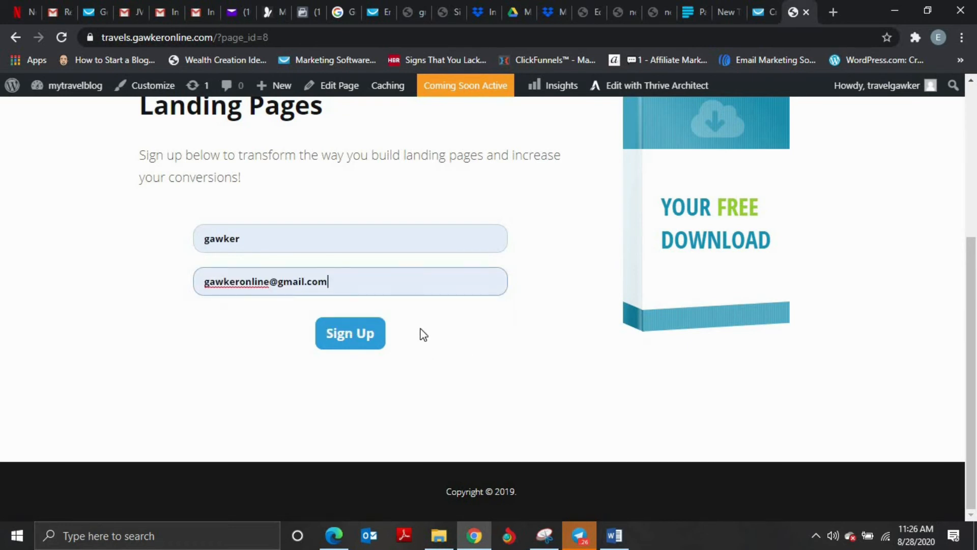
left_click(357, 329)
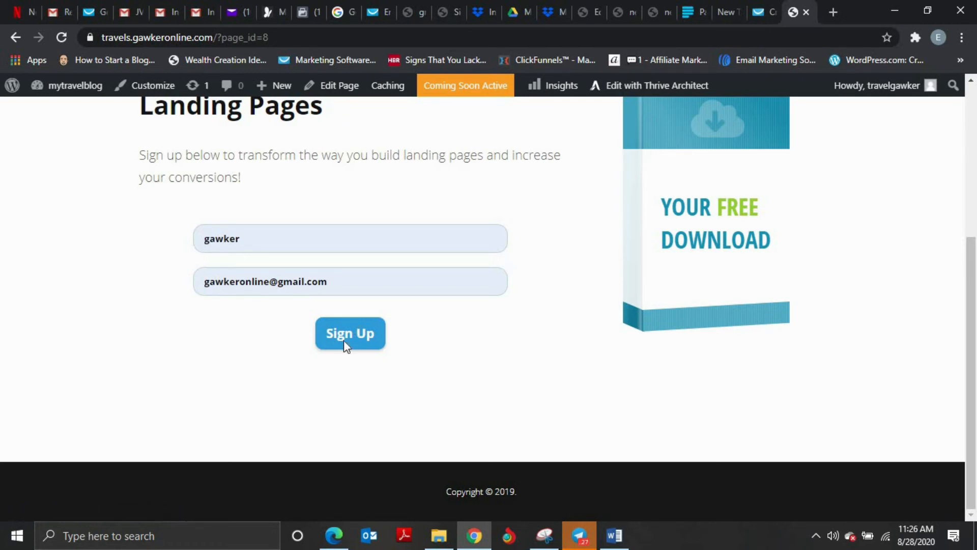
left_click(343, 340)
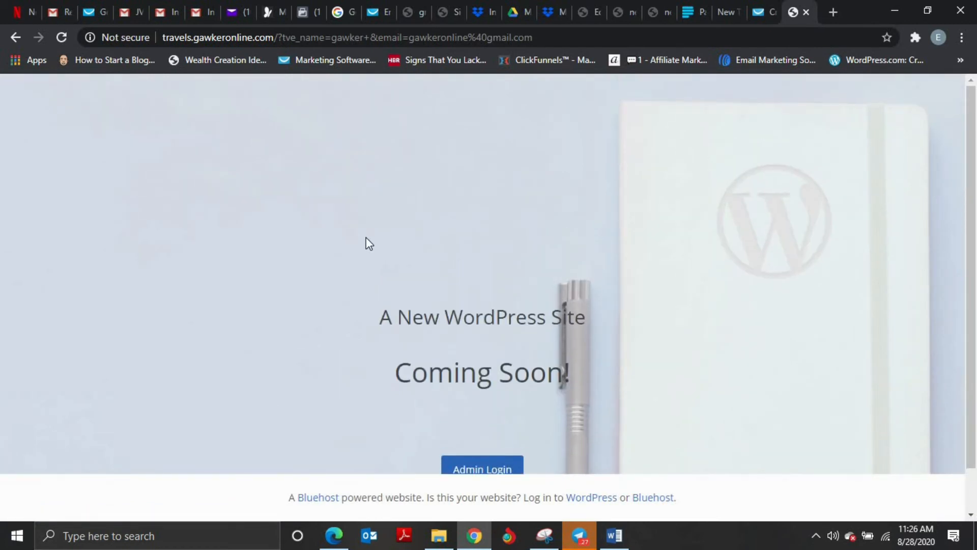
Step: Switch to the GetResponse API tab and open the contact lists page
left_click(372, 16)
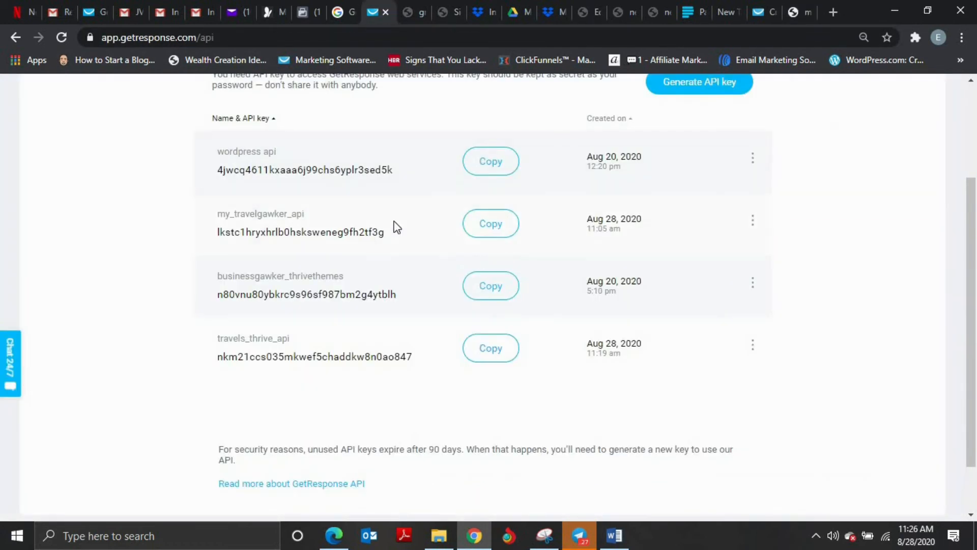
scroll(395, 224, "up", 3)
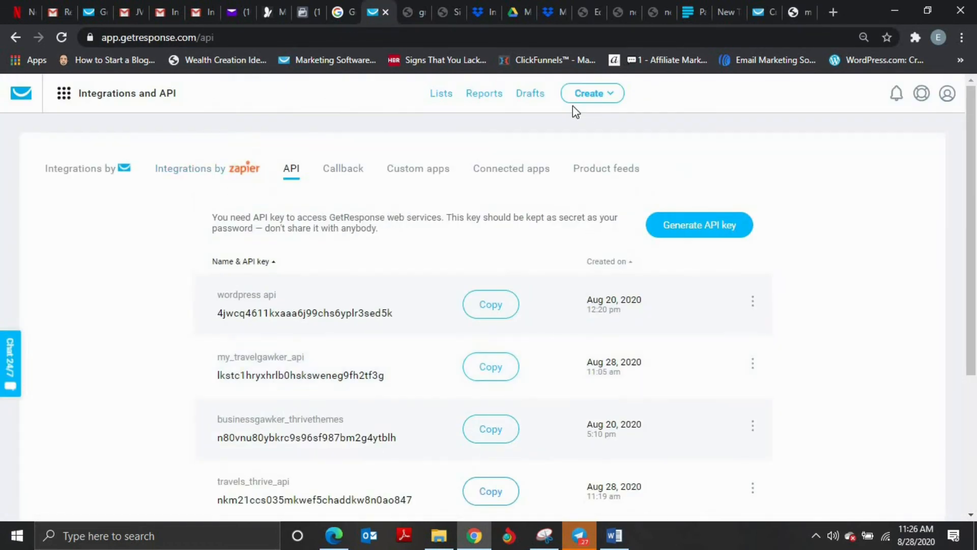
left_click(443, 94)
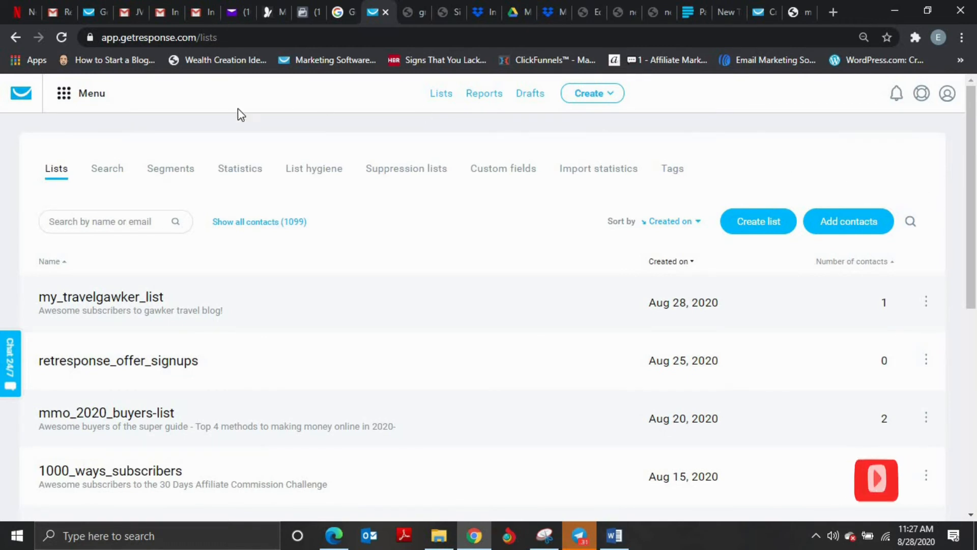
Step: Open the autoresponders overview, show it as a calendar and look at the message set for day 0
left_click(81, 104)
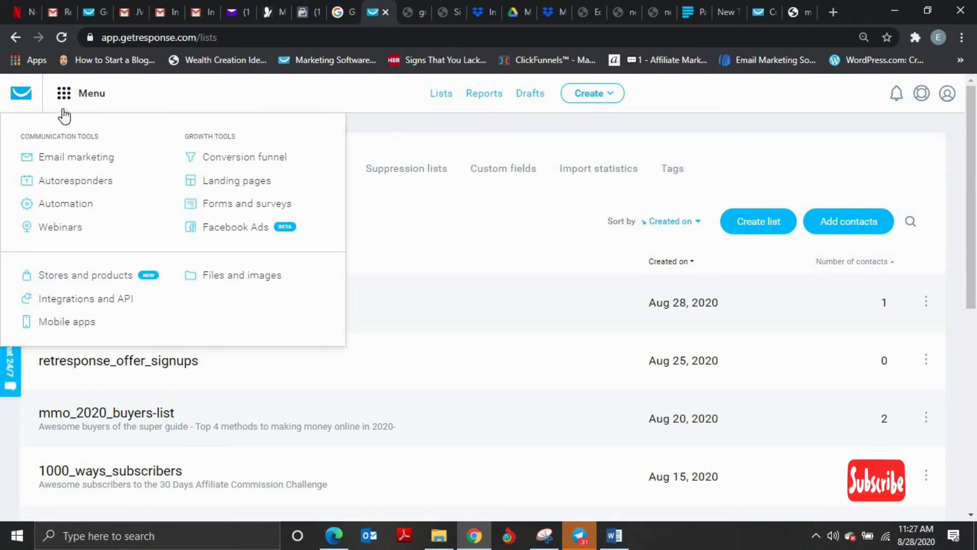
left_click(71, 181)
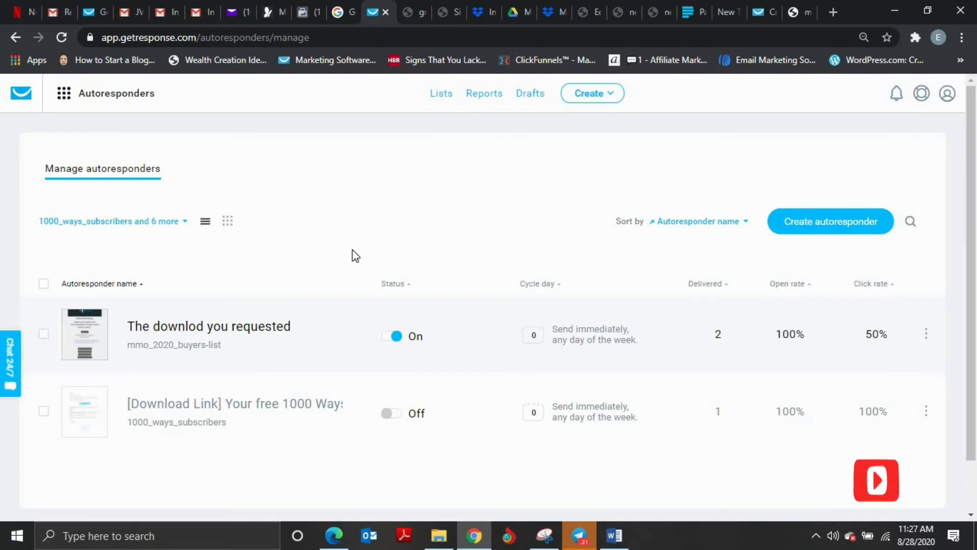
left_click(227, 222)
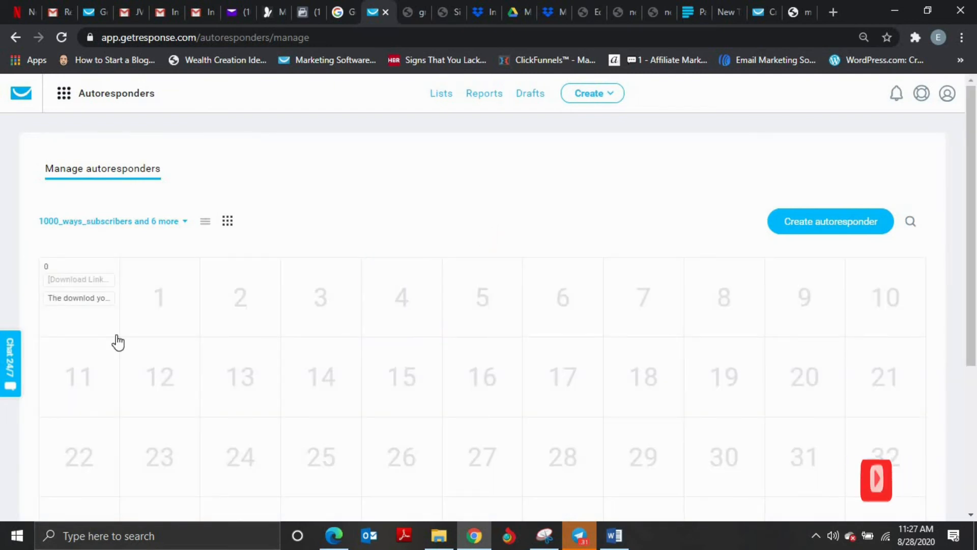
left_click(77, 299)
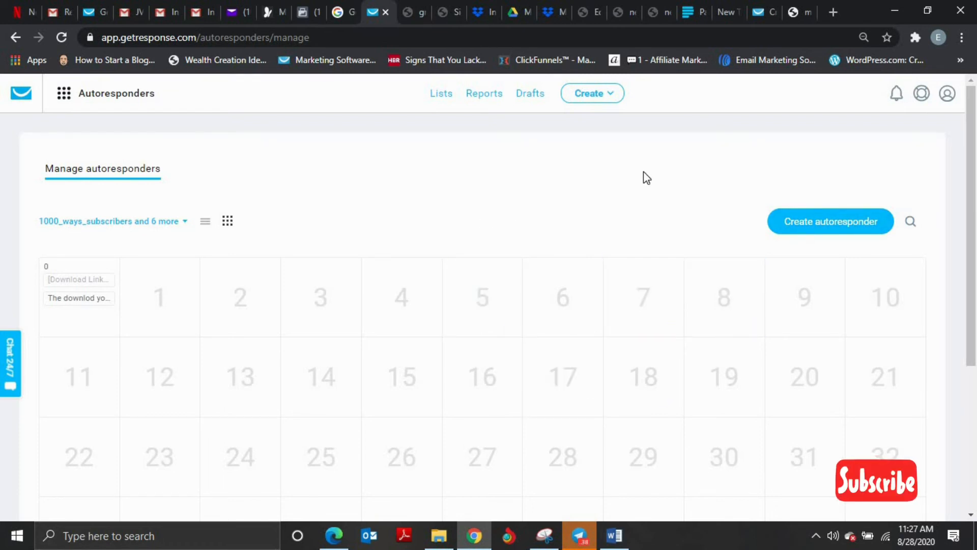
Step: Open the automation workflows and examine the conditions, waits and messages in 100_ways_to_mmo_workflow
left_click(152, 93)
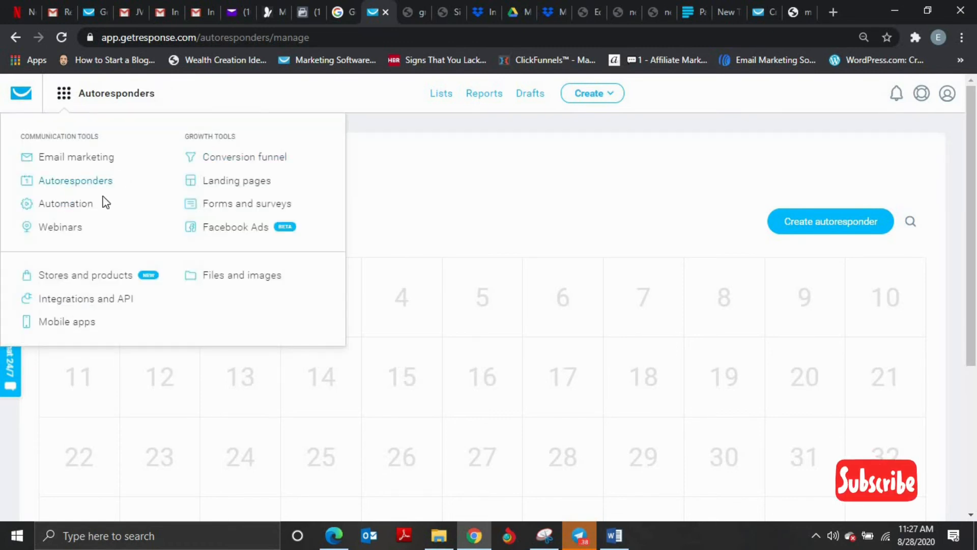
left_click(55, 206)
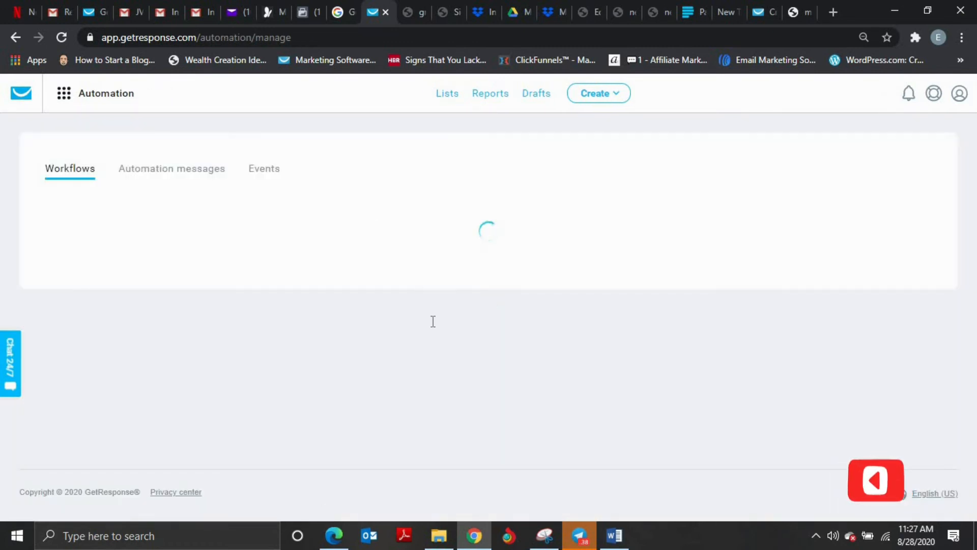
scroll(312, 223, "down", 1)
scroll(155, 307, "up", 1)
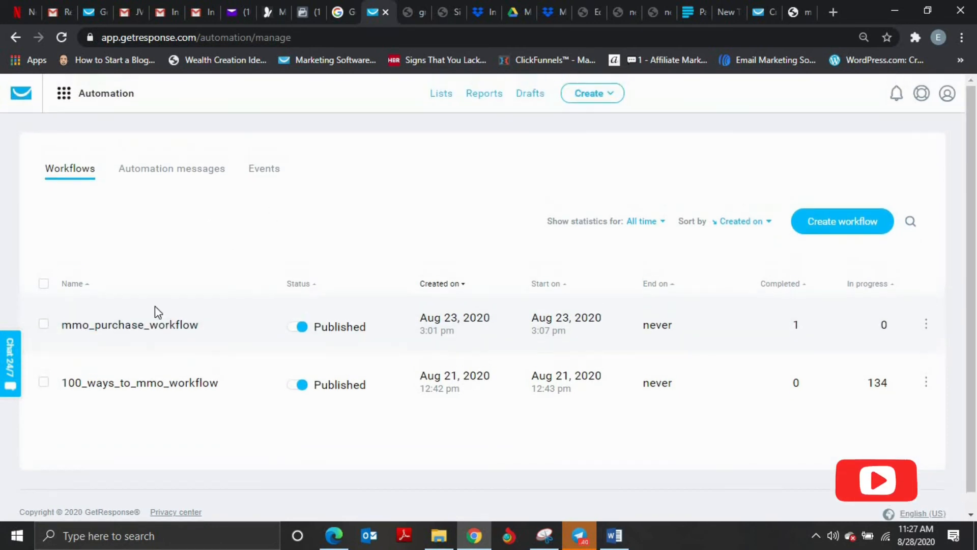
left_click(157, 391)
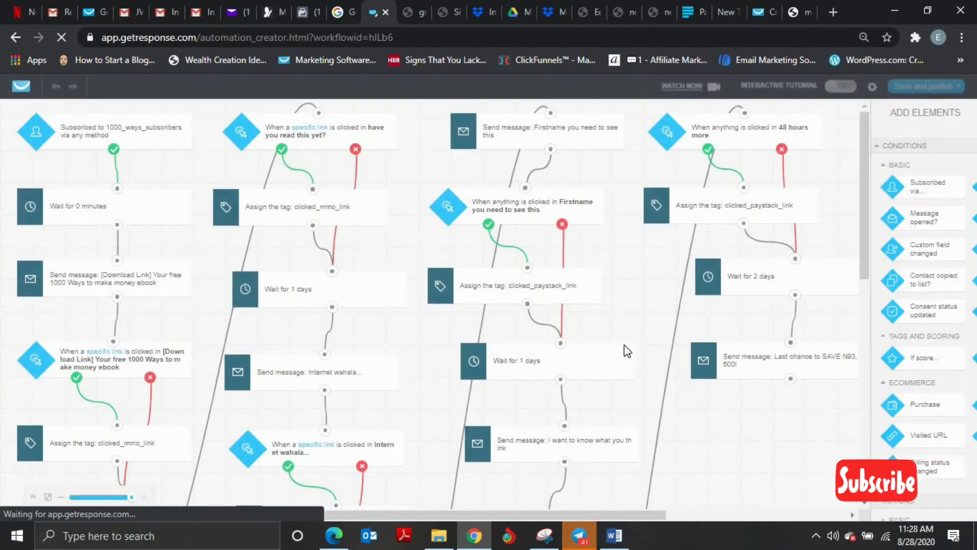
scroll(536, 304, "down", 7)
scroll(517, 295, "up", 7)
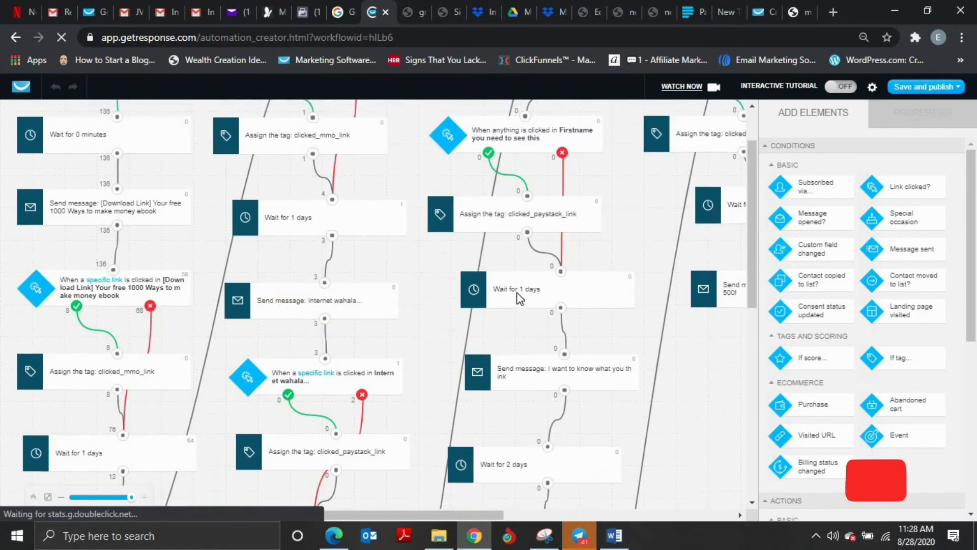
scroll(520, 288, "down", 10)
scroll(520, 288, "up", 10)
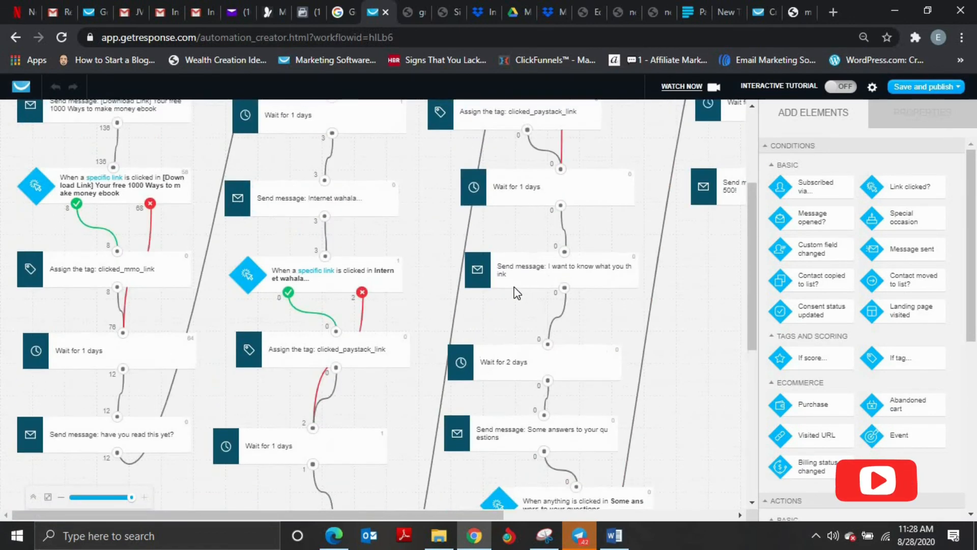
scroll(571, 230, "down", 7)
scroll(576, 237, "down", 4)
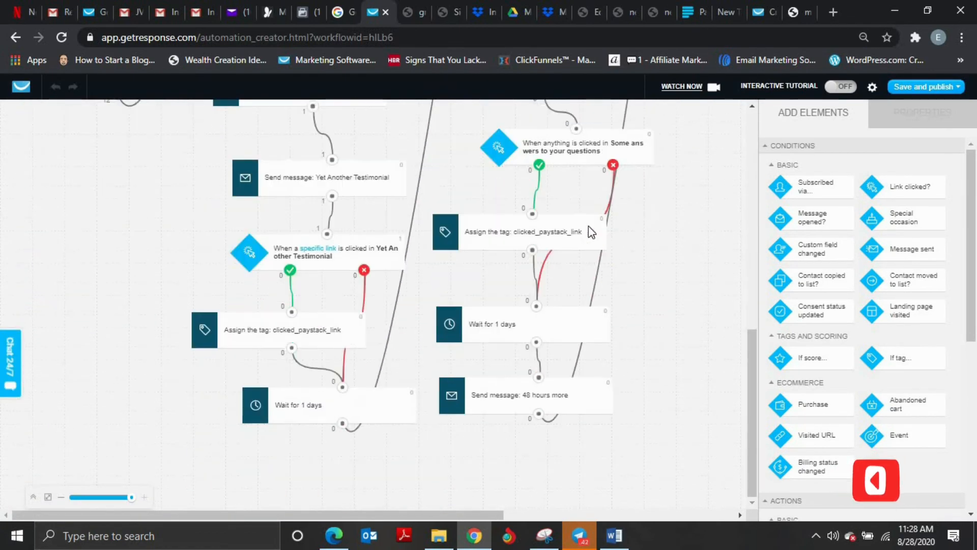
Step: Return to the workflows list, start creating a new workflow and browse the available automation templates
left_click(15, 37)
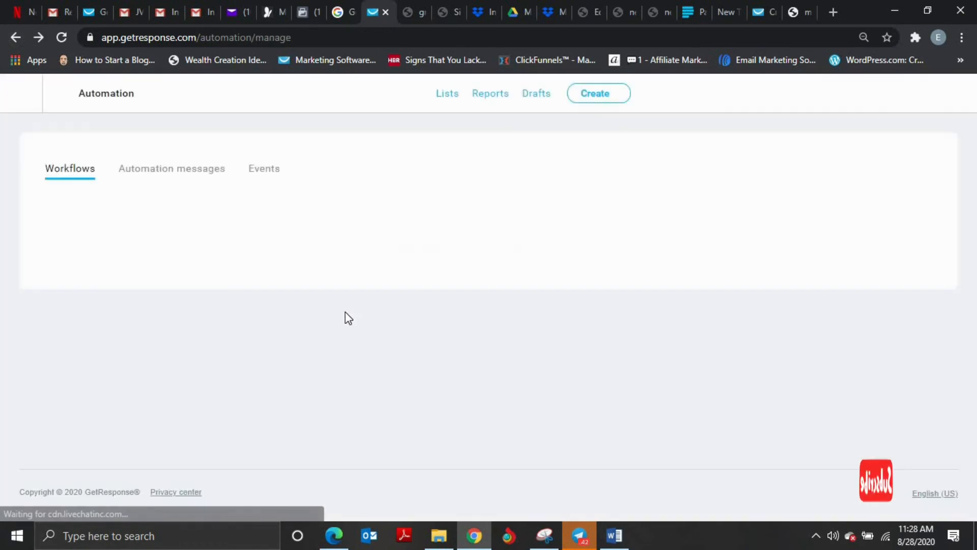
left_click(883, 228)
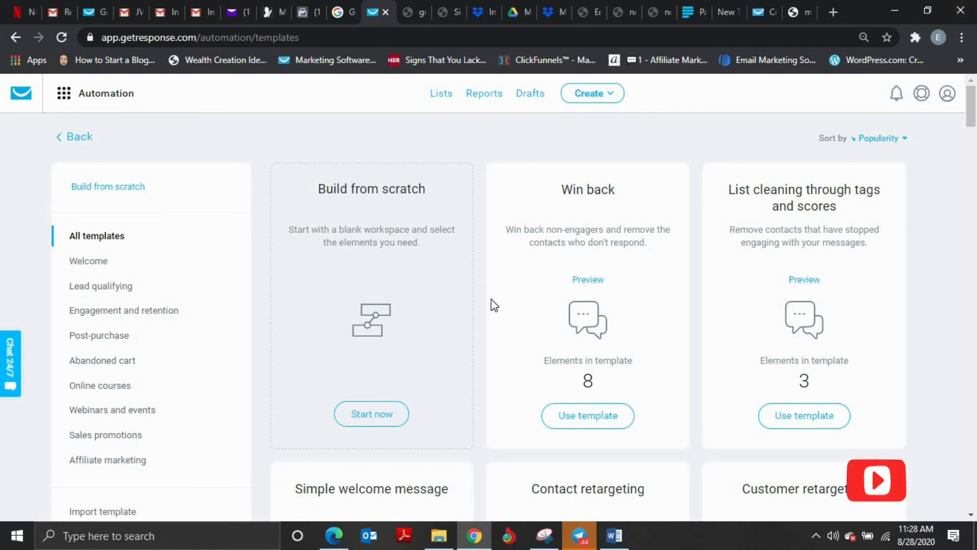
scroll(414, 316, "down", 1)
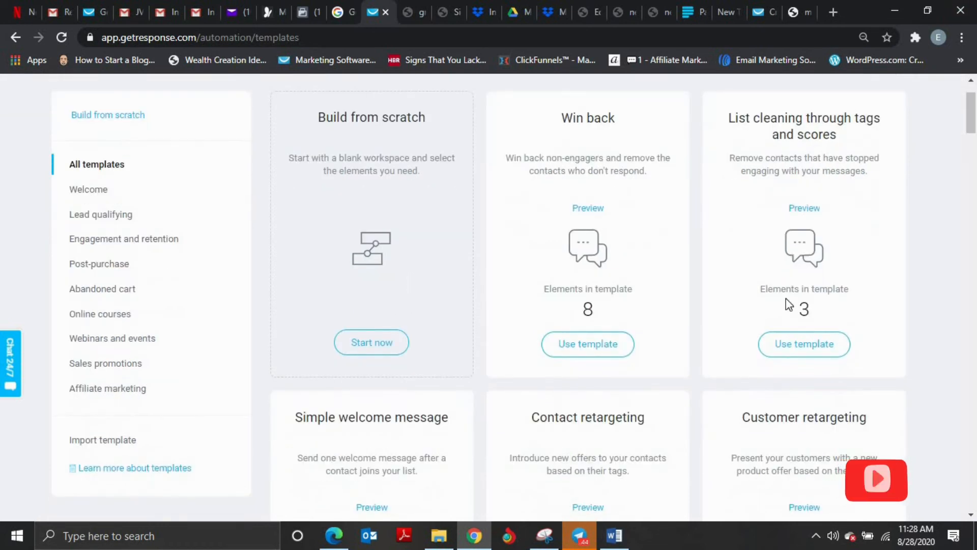
scroll(336, 155, "up", 1)
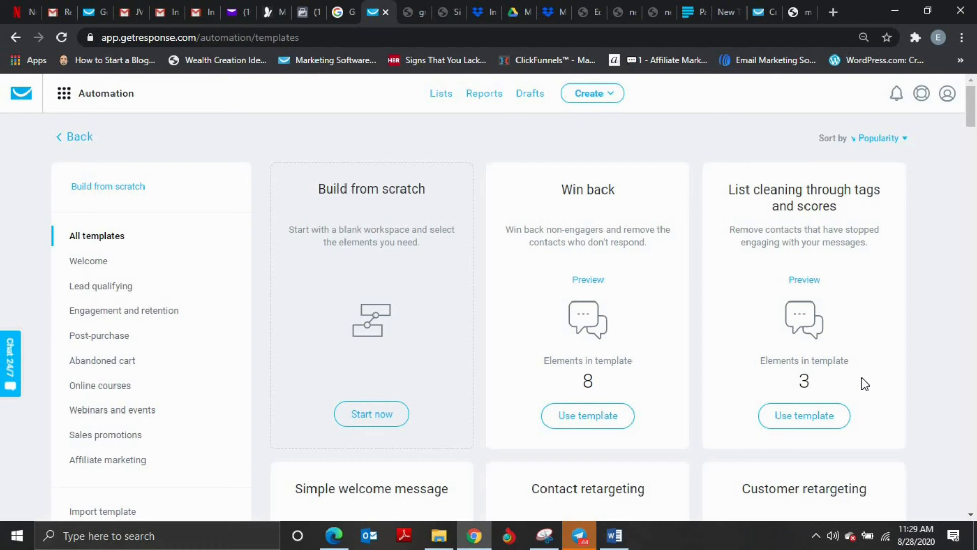
scroll(862, 377, "down", 3)
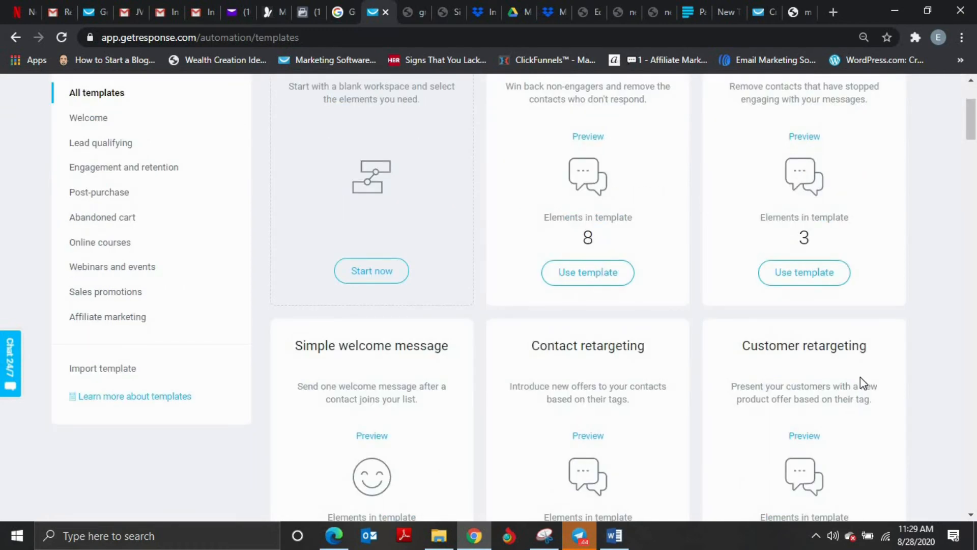
scroll(854, 362, "down", 1)
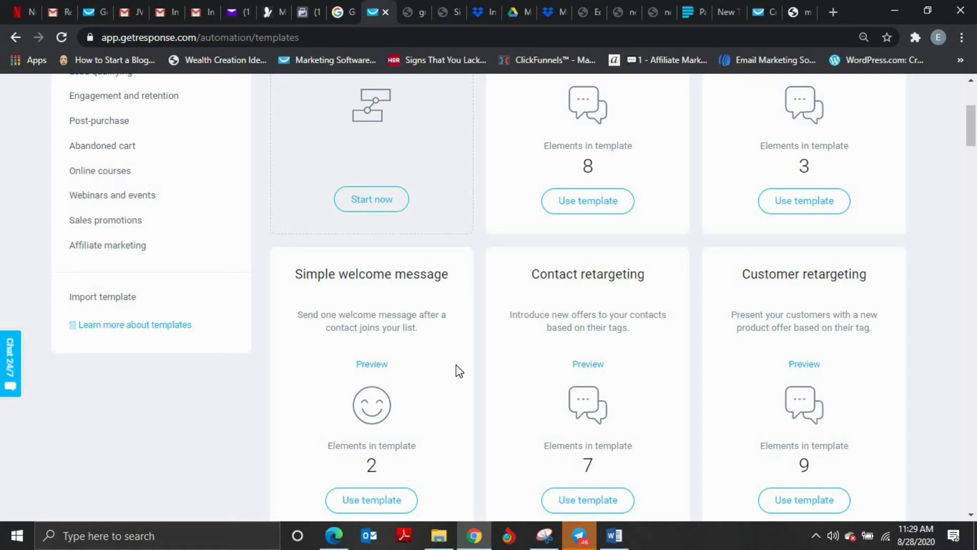
scroll(458, 374, "down", 2)
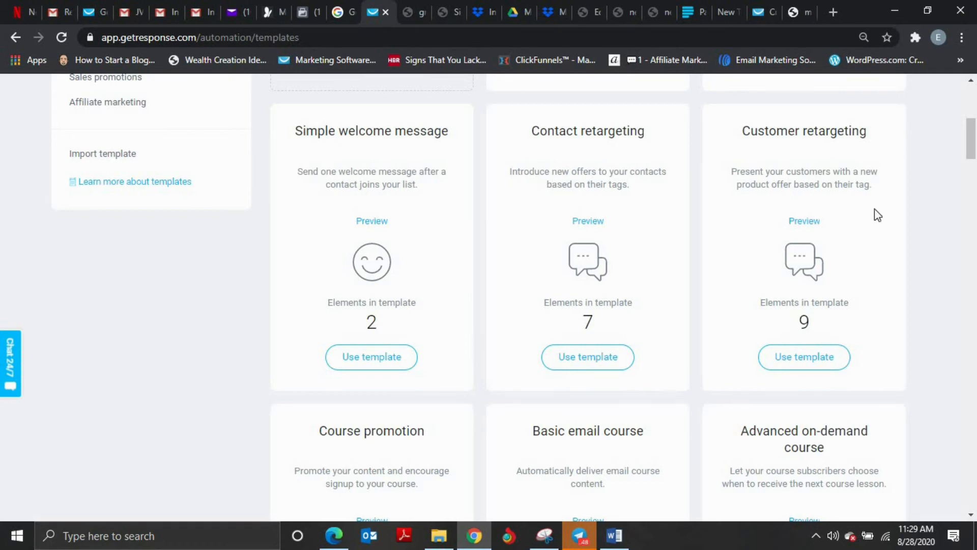
scroll(683, 286, "down", 6)
scroll(627, 331, "up", 3)
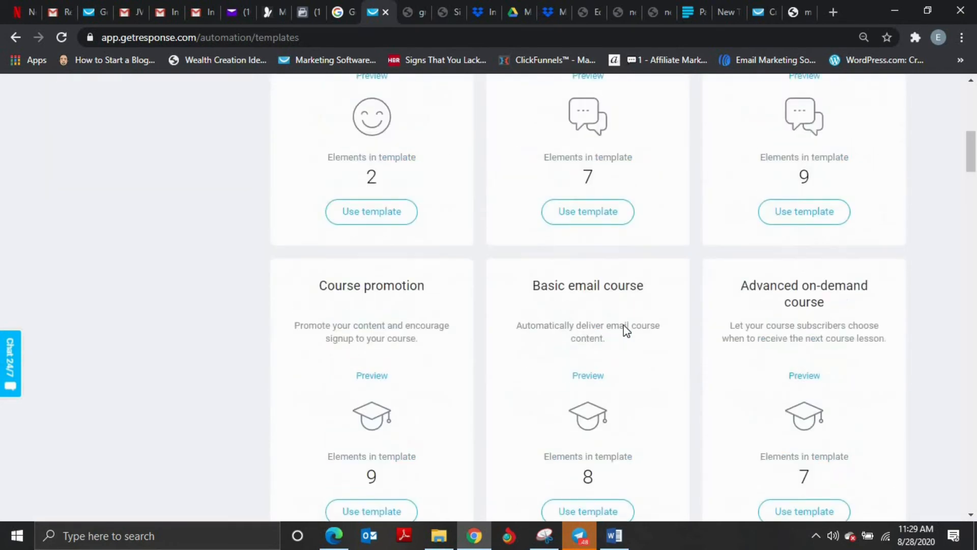
scroll(625, 330, "down", 7)
scroll(626, 330, "down", 7)
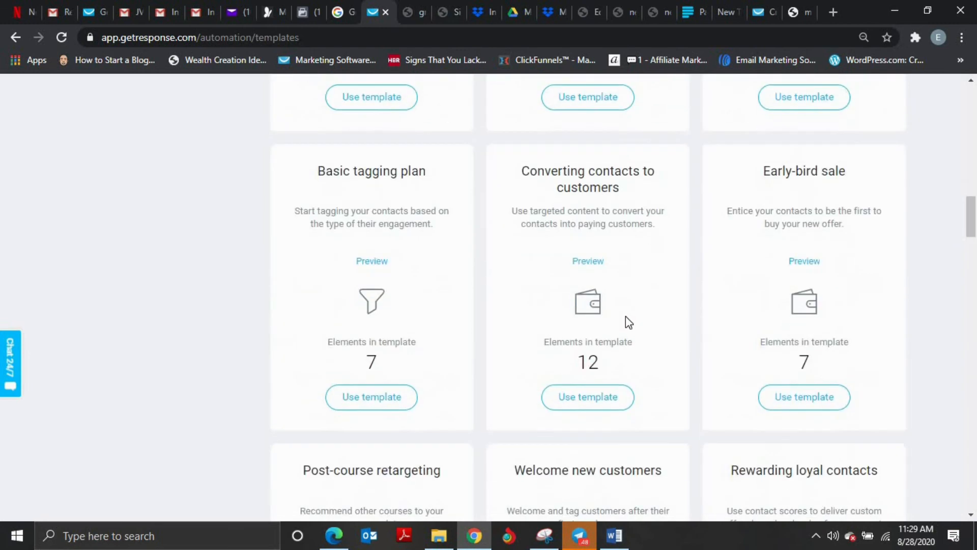
scroll(629, 321, "down", 15)
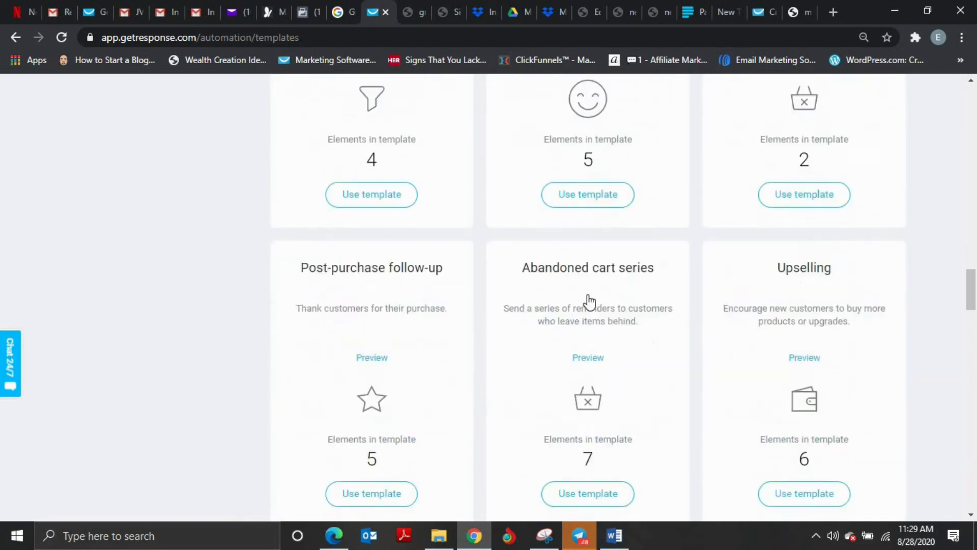
scroll(701, 298, "up", 20)
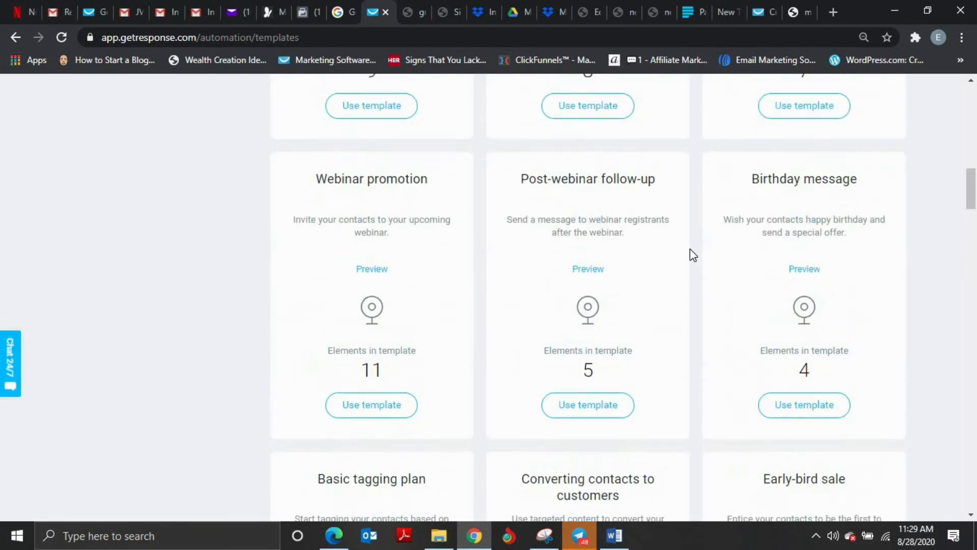
scroll(690, 250, "up", 4)
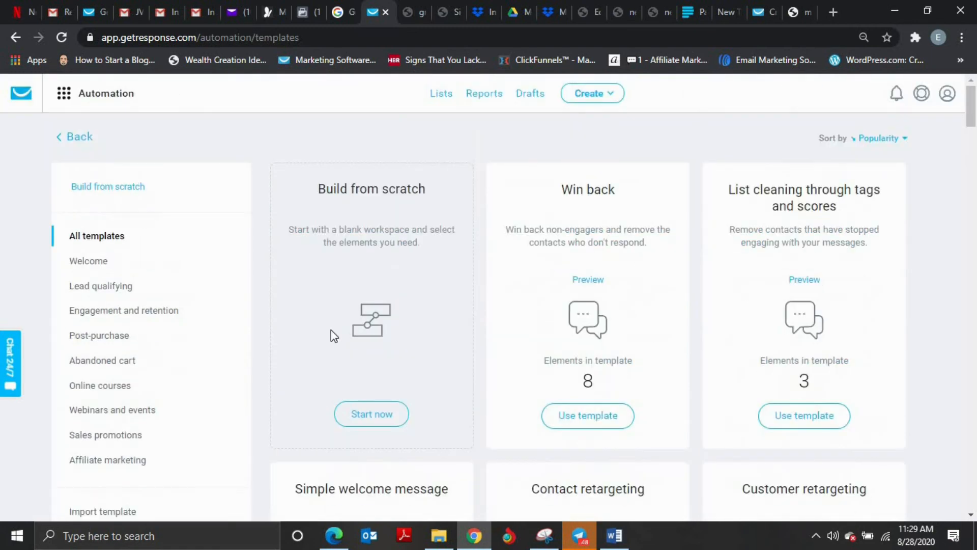
Step: Build the automation workflow from scratch, skip the introduction and name the workflow "test work"
left_click(385, 422)
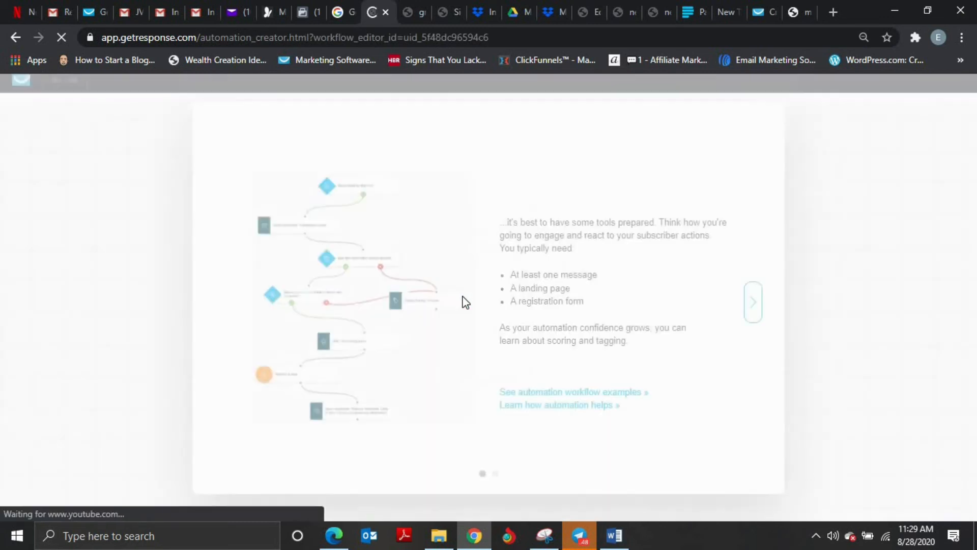
left_click(748, 319)
left_click(751, 304)
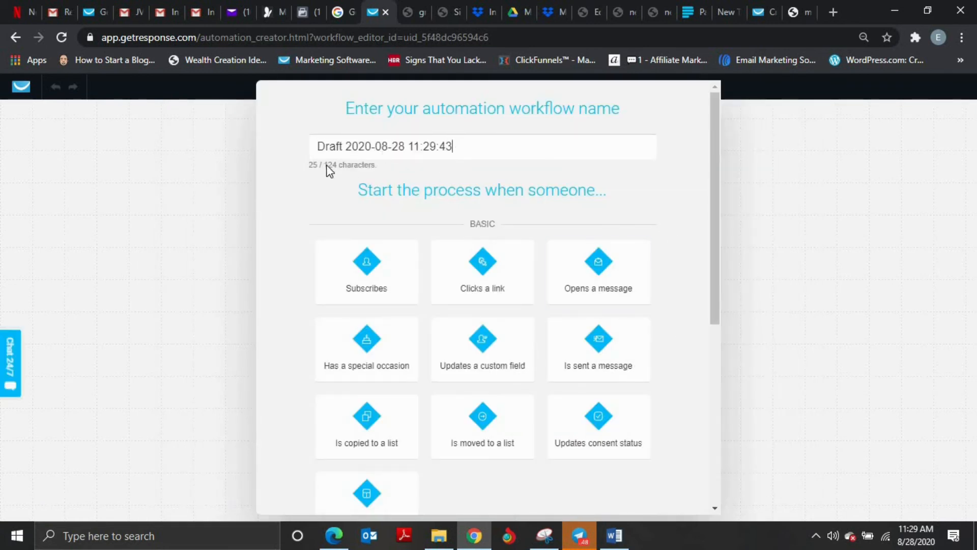
left_click_drag(328, 170, 290, 143)
key("BackSpace")
type("test")
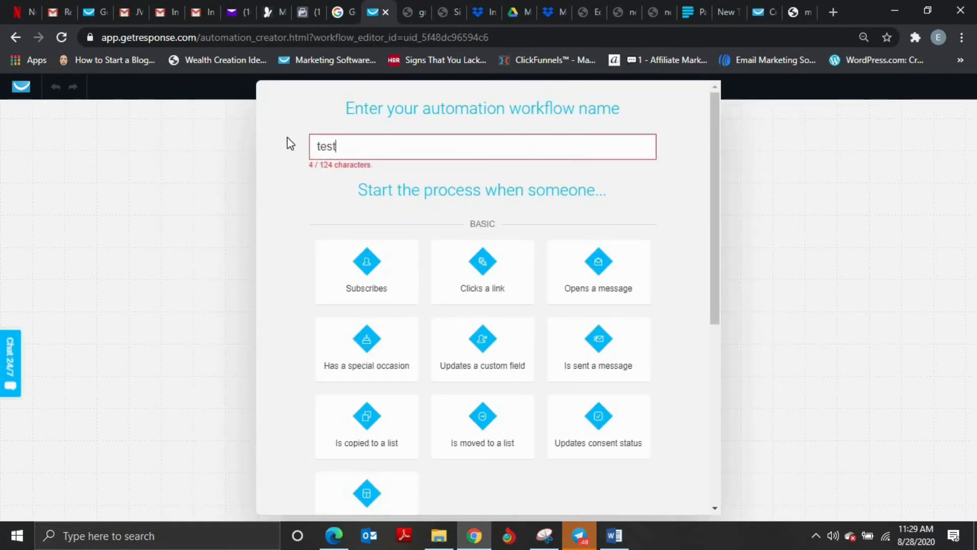
type(" work")
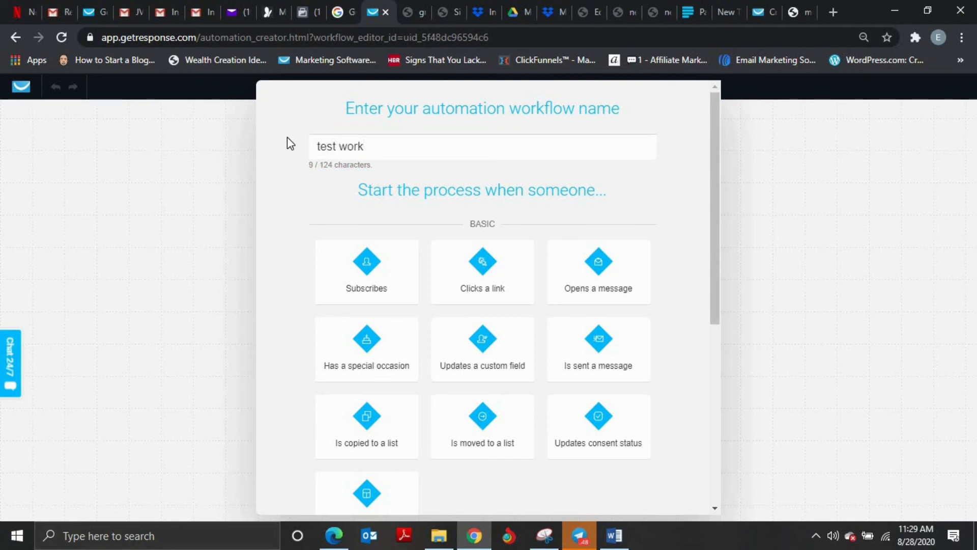
Step: Complete the workflow name as "test workflow" and start the process when someone subscribes
type("flow")
scroll(450, 209, "down", 5)
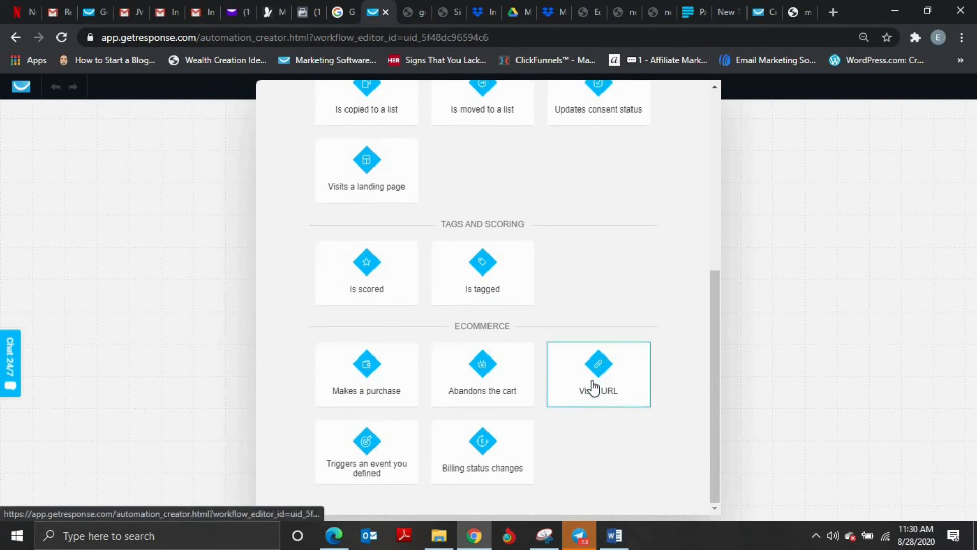
scroll(595, 343, "up", 6)
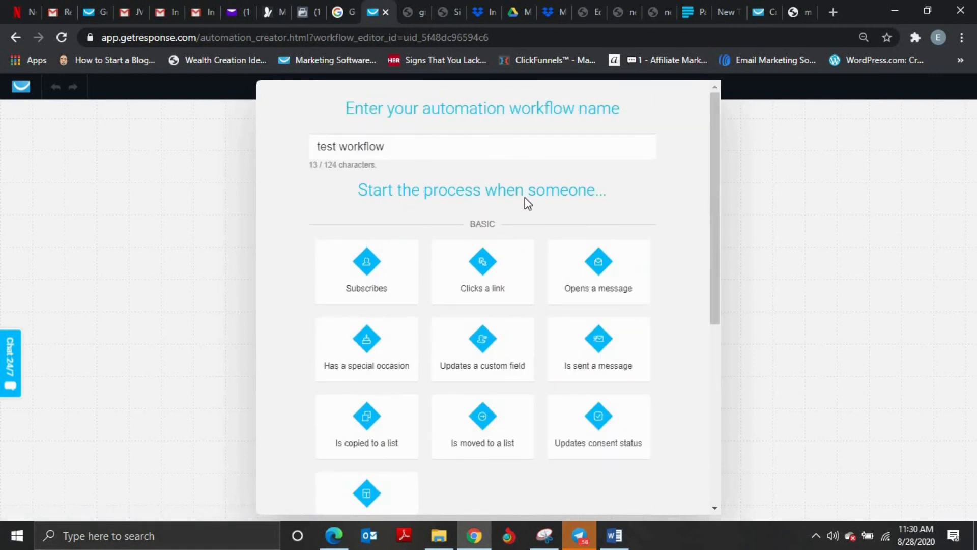
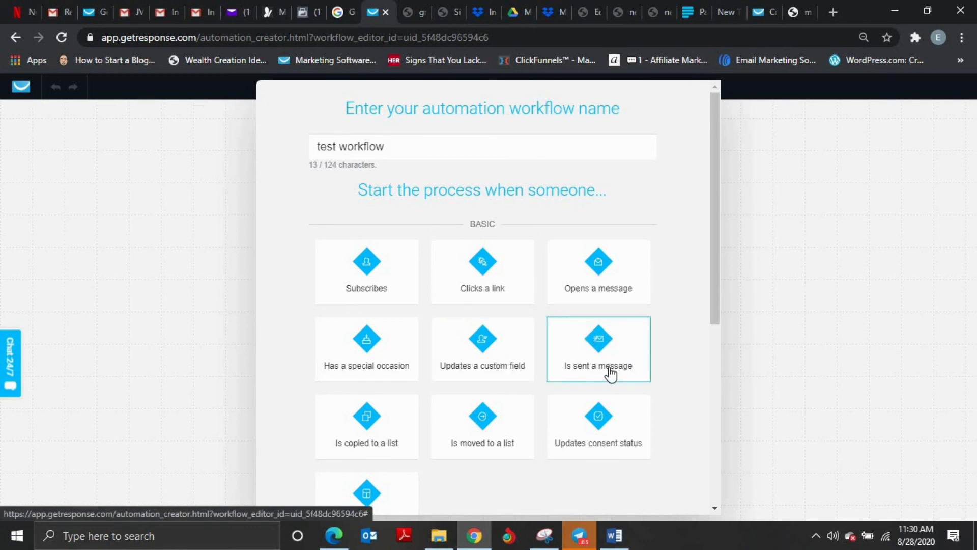
scroll(607, 337, "down", 1)
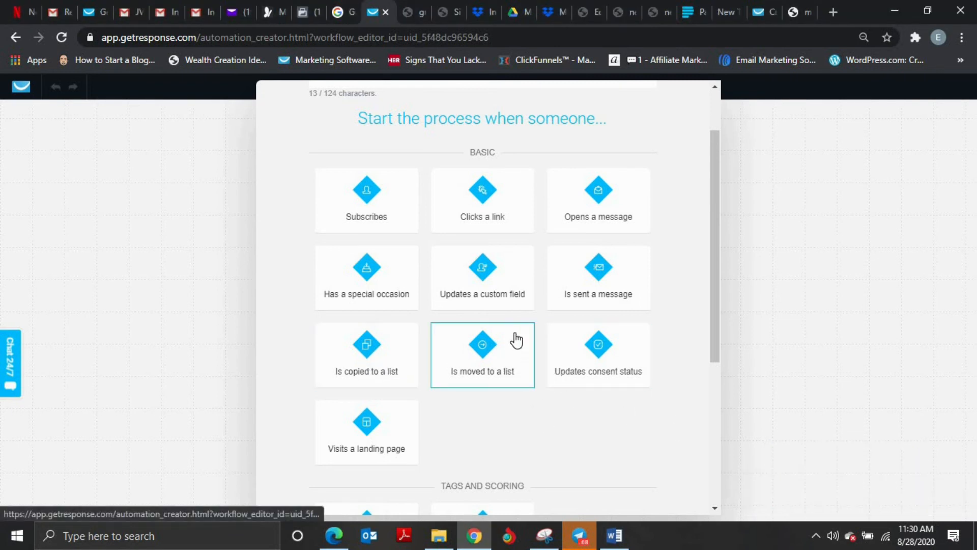
scroll(514, 336, "up", 2)
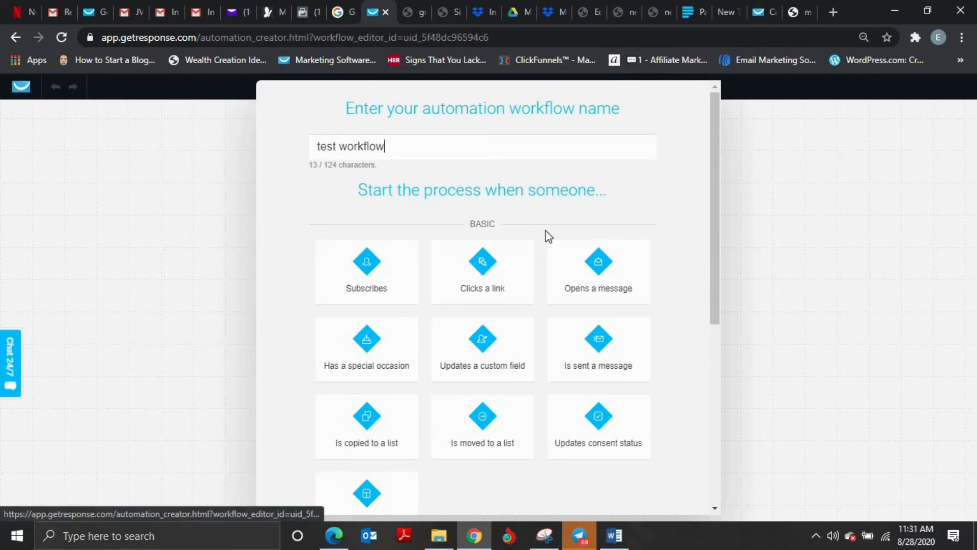
left_click(364, 276)
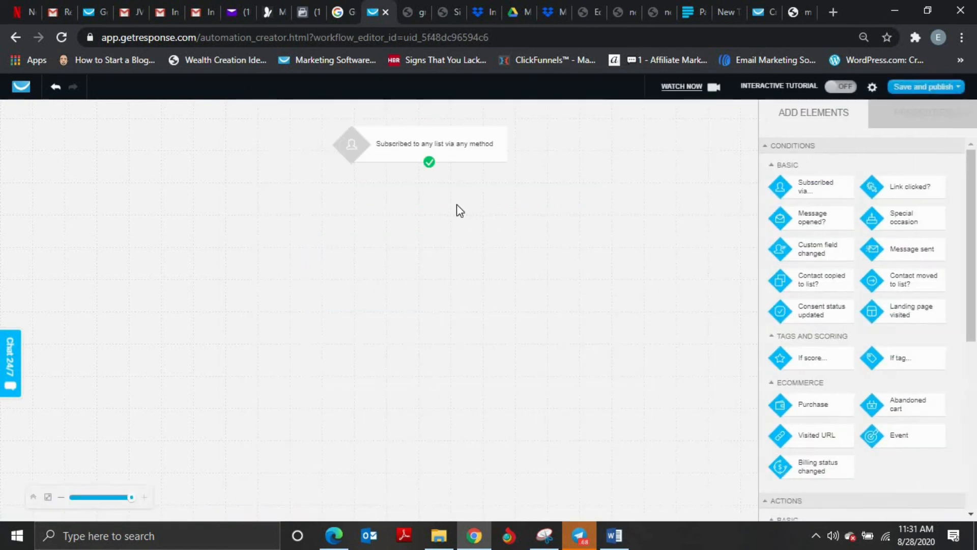
Step: Try limiting the Subscribe condition to a specific list and return the list choice to Any
left_click(404, 130)
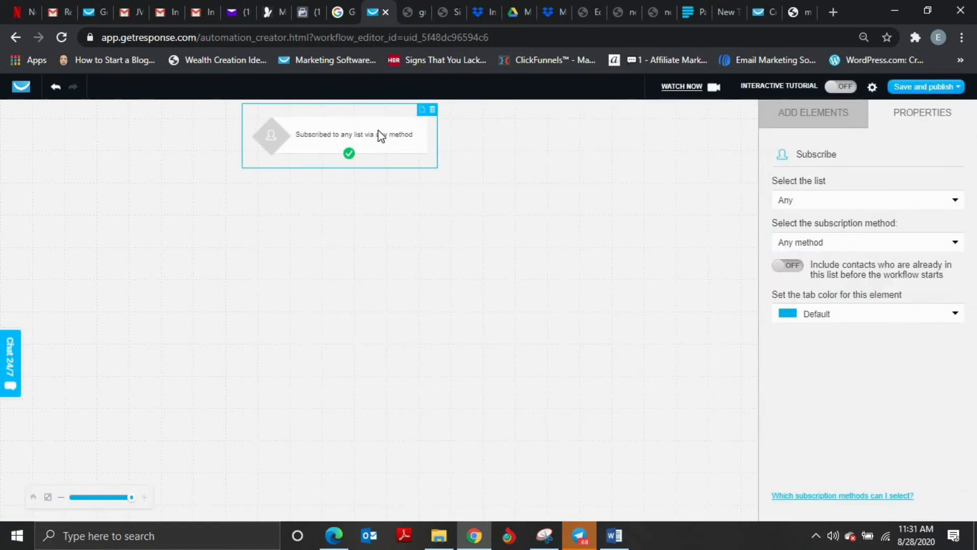
left_click(900, 203)
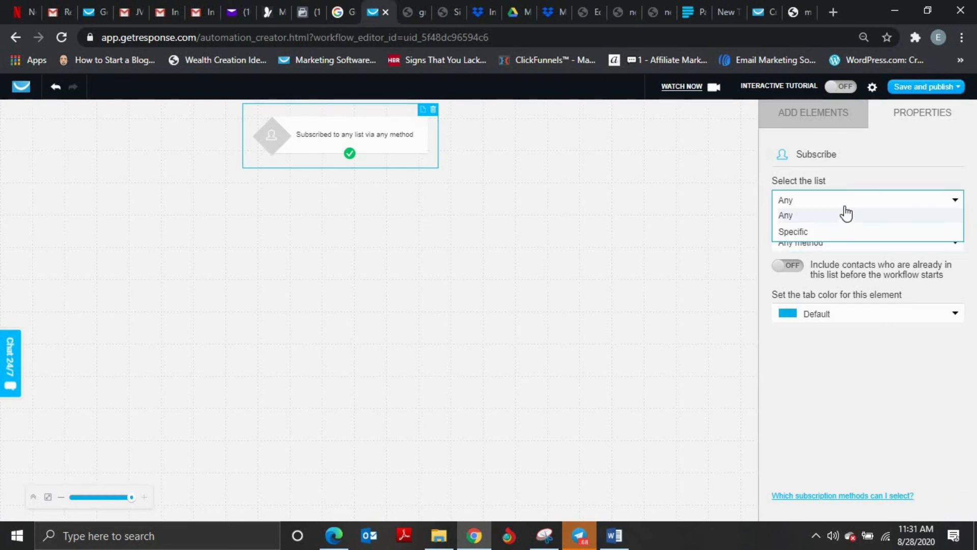
left_click(831, 231)
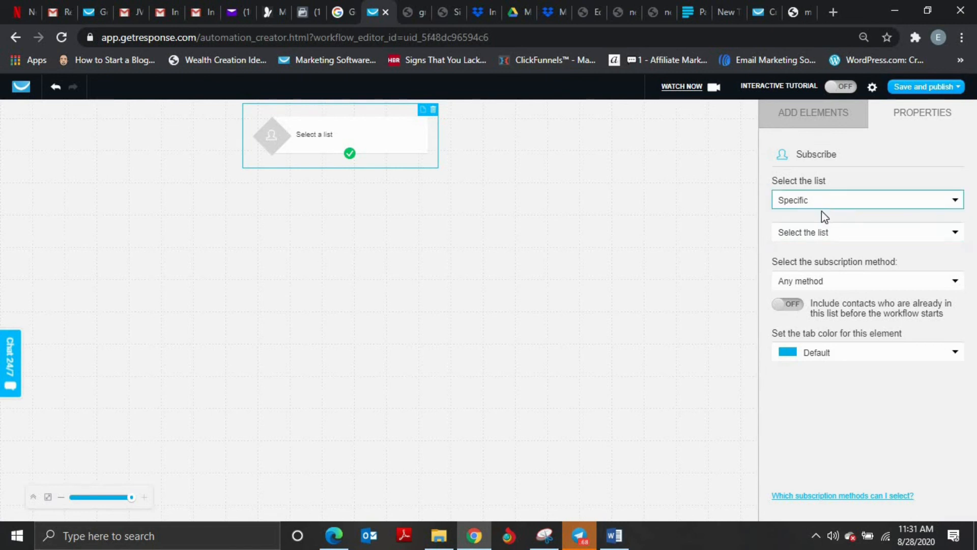
left_click(822, 208)
left_click(820, 217)
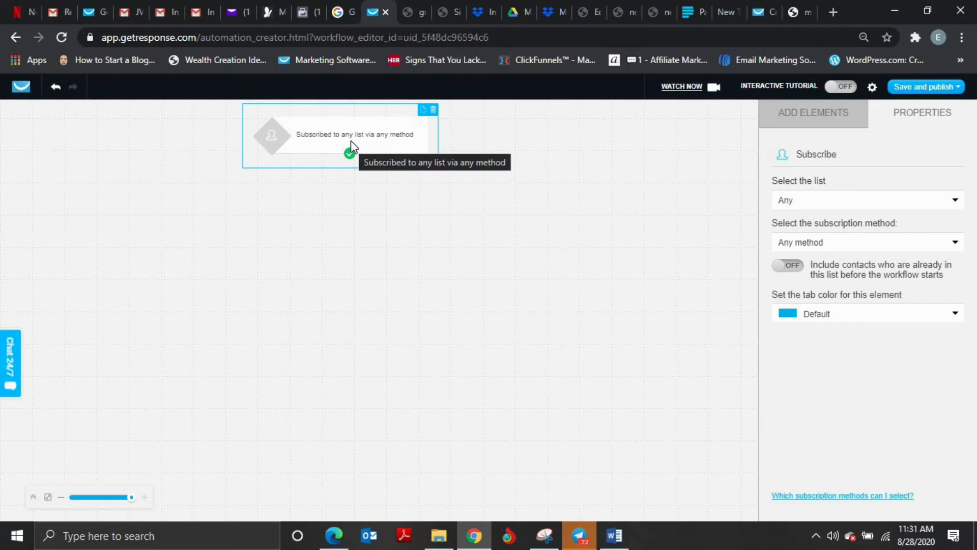
Step: Review the subscription methods available for the Subscribe condition, keeping Any method selected
left_click(799, 248)
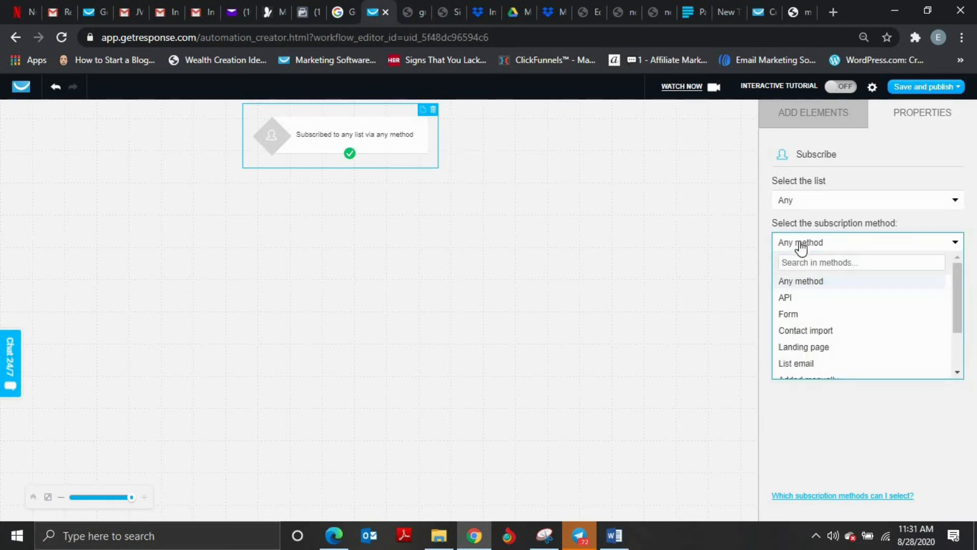
left_click(794, 281)
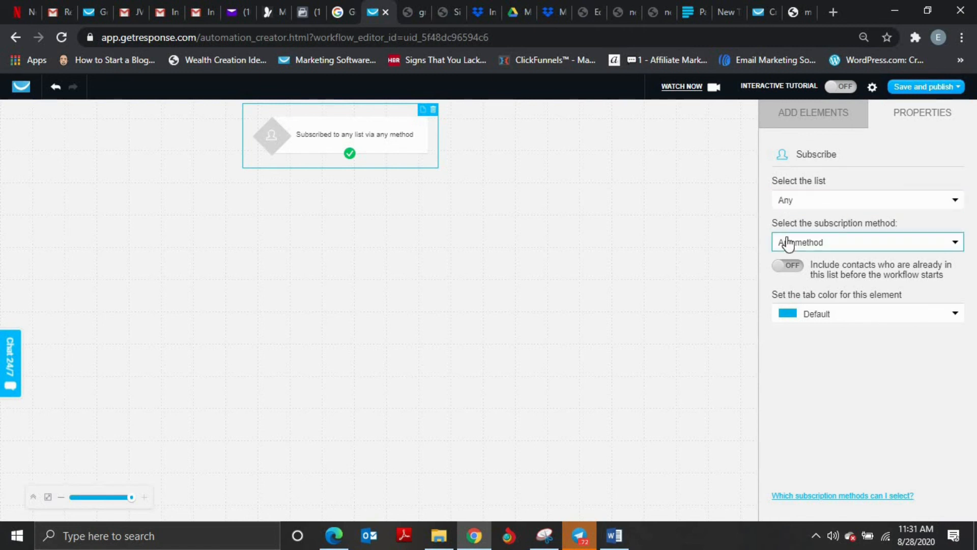
left_click(822, 243)
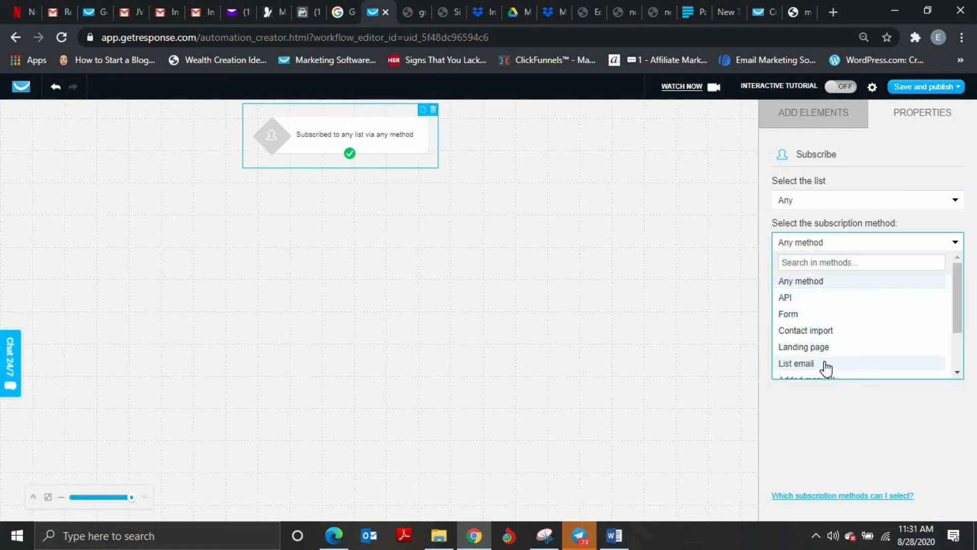
left_click(843, 243)
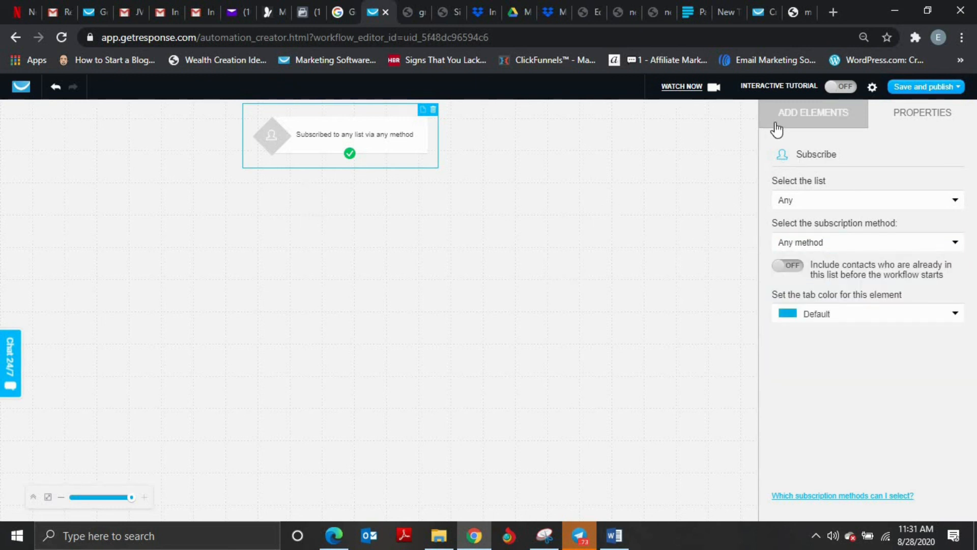
Step: Add a Send message action below the Subscribe condition and connect the two elements
left_click(828, 124)
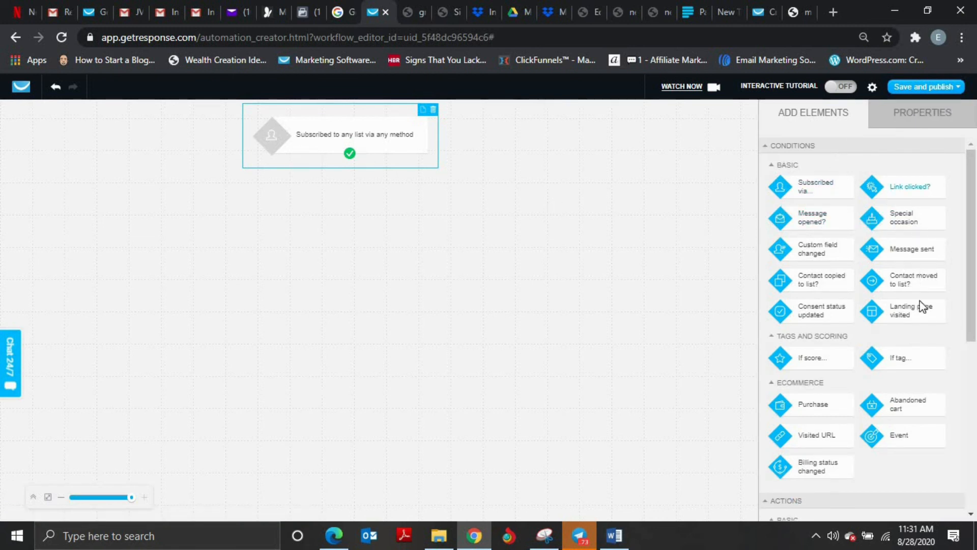
scroll(918, 332, "down", 5)
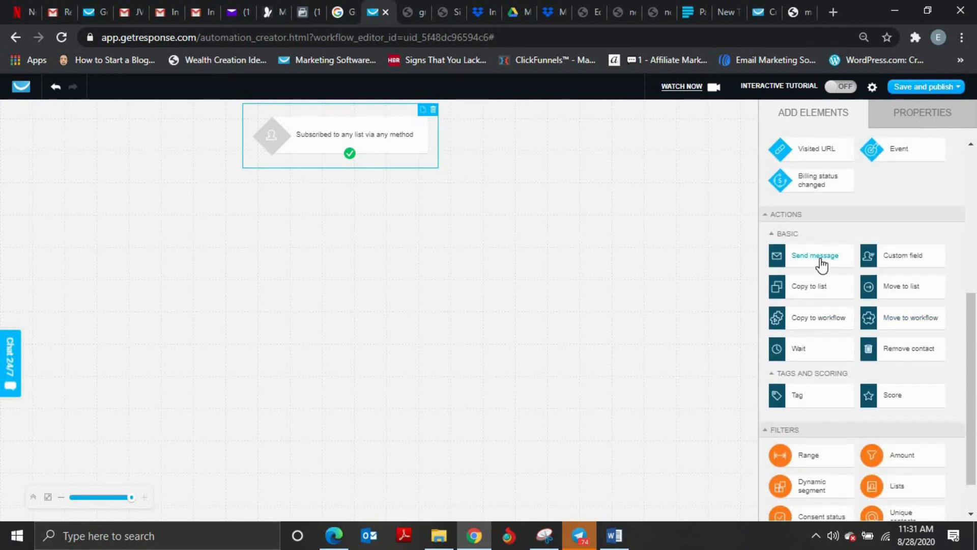
left_click_drag(820, 264, 361, 277)
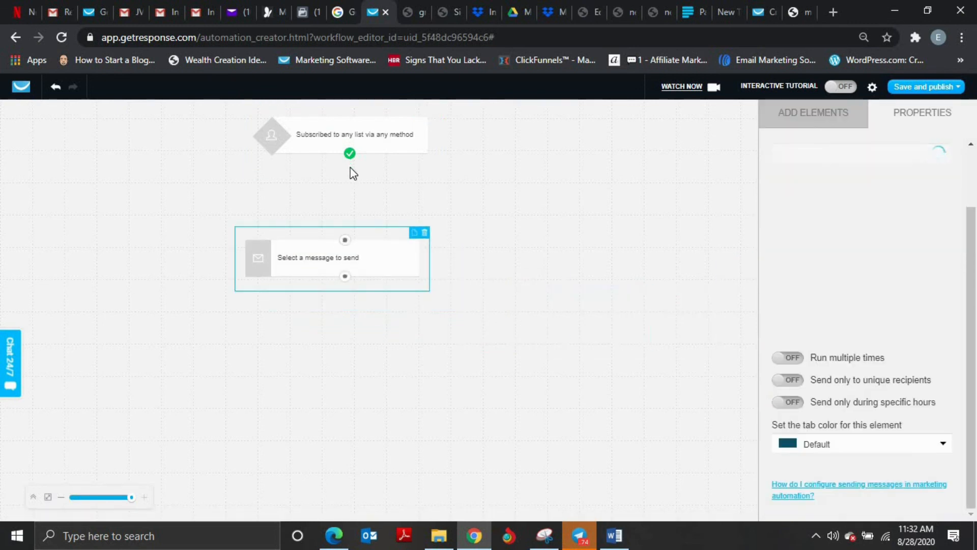
left_click_drag(345, 239, 350, 154)
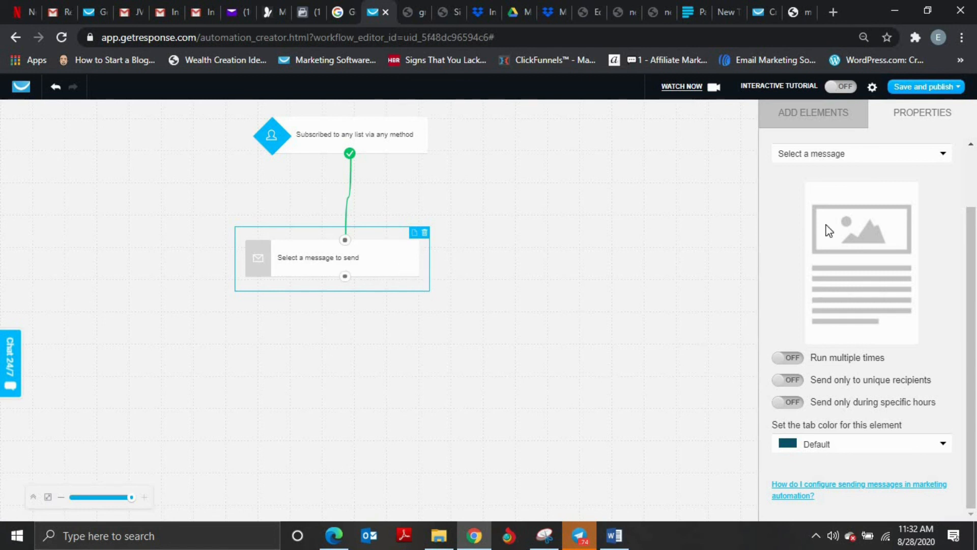
Step: Set the action to send "Last chance to SAVE N93,500!" and reposition it below and to the left of the Subscribe condition
left_click(890, 158)
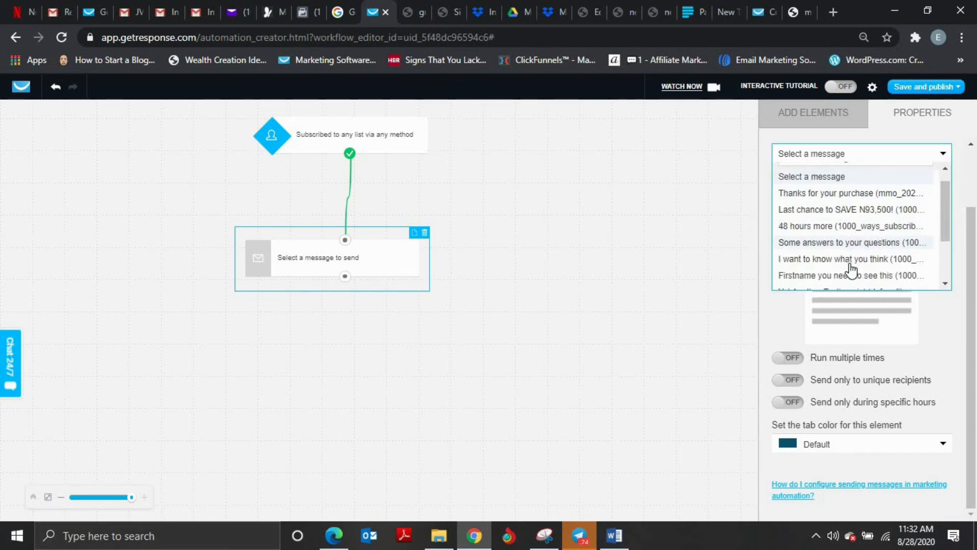
scroll(851, 270, "down", 2)
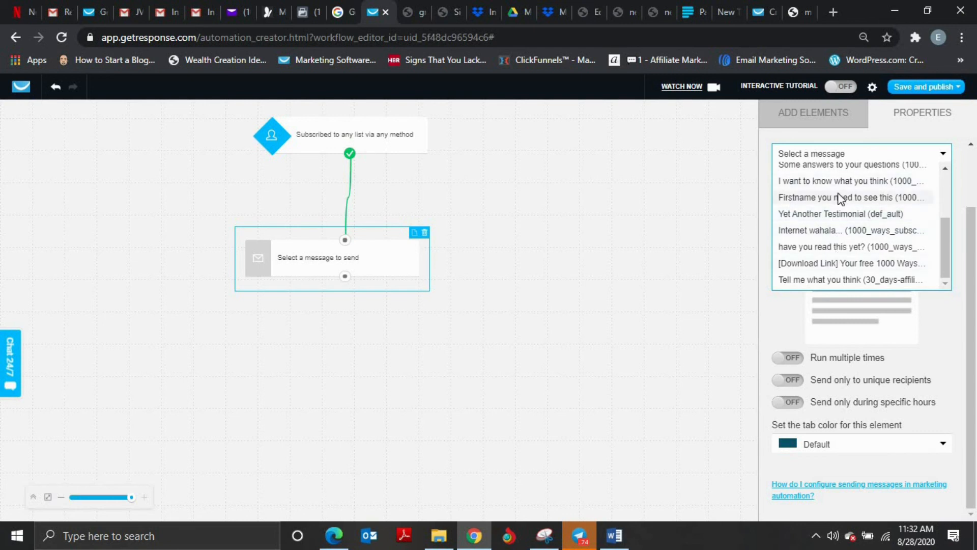
left_click(669, 184)
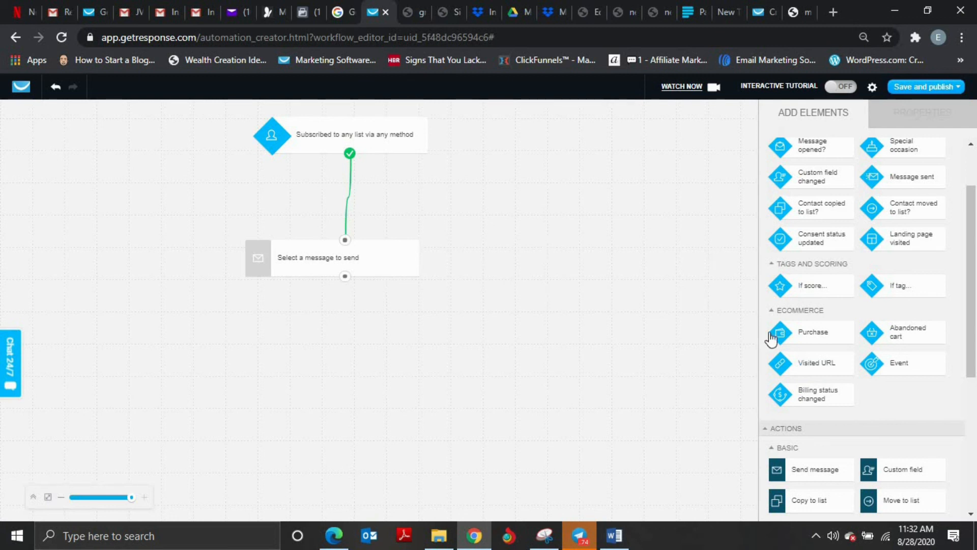
left_click_drag(359, 261, 363, 258)
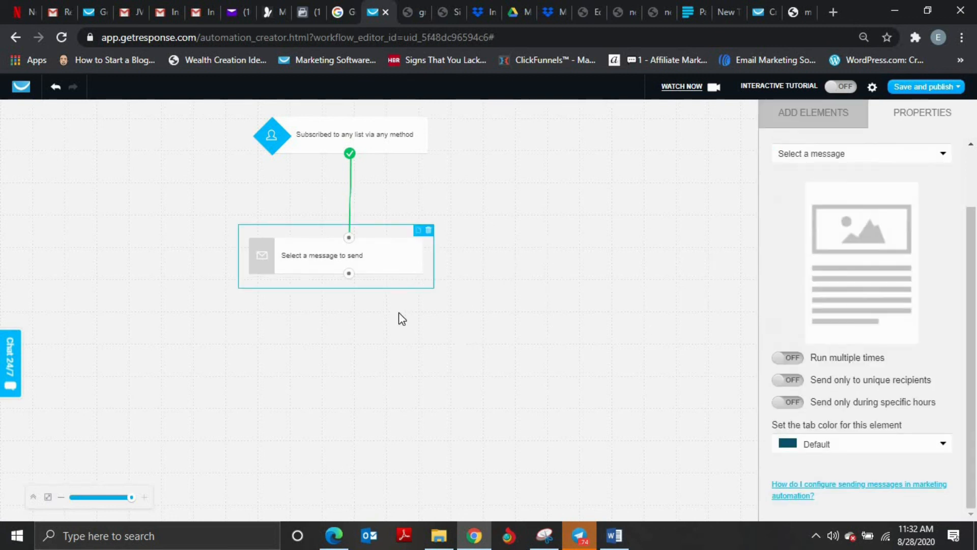
left_click(825, 155)
left_click(817, 224)
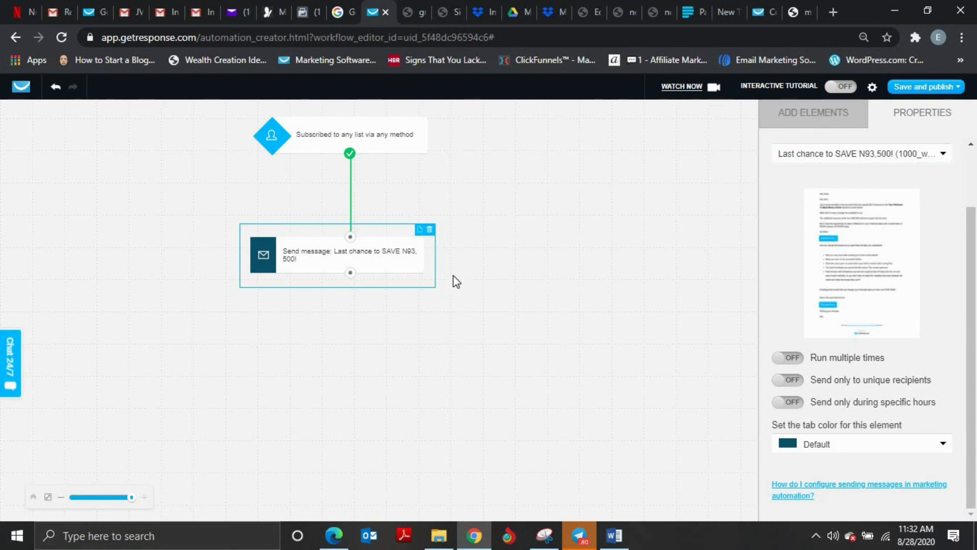
left_click_drag(370, 264, 291, 236)
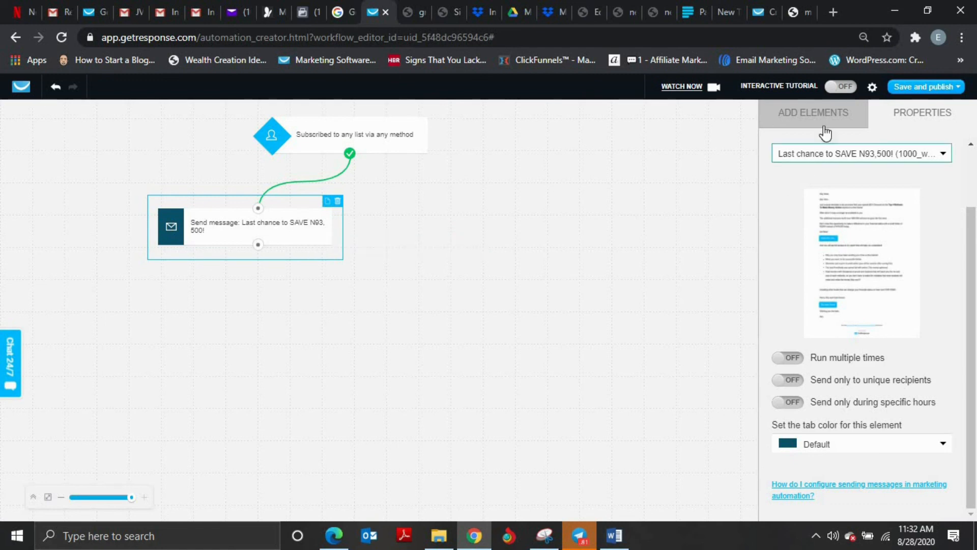
Step: Add a Link clicked? condition beneath the Send message action and connect it to that action
left_click(813, 113)
scroll(893, 203, "up", 2)
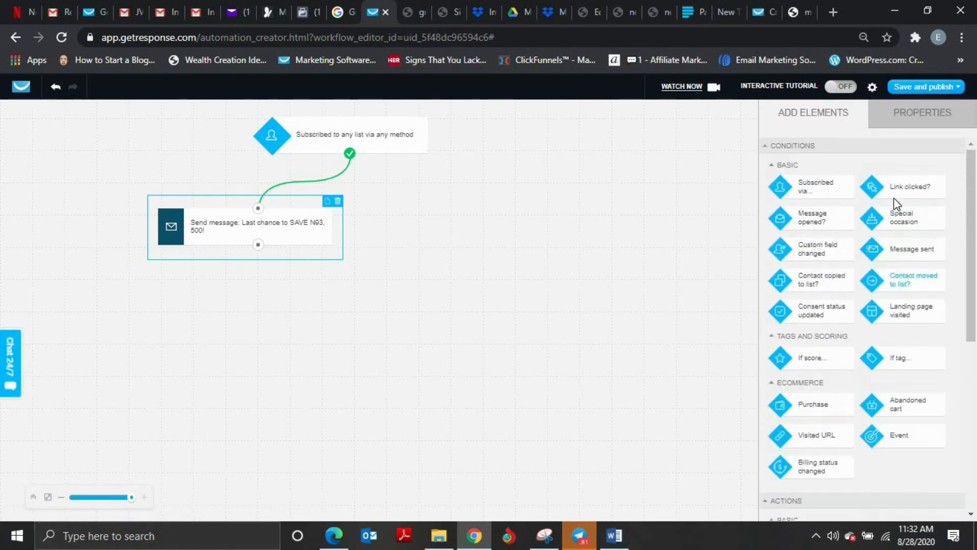
left_click_drag(896, 187, 571, 367)
left_click_drag(257, 332, 267, 300)
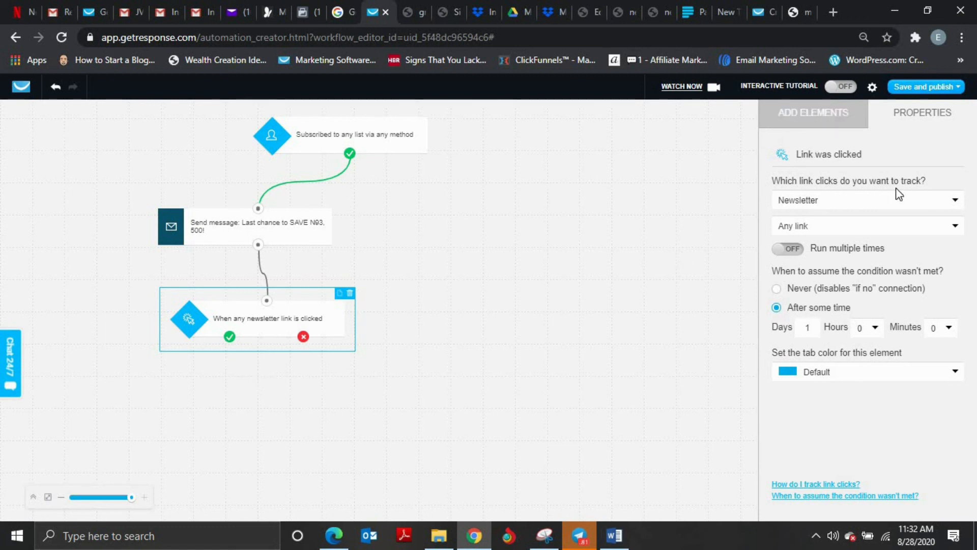
Step: Add an If tag condition below the link-clicked condition and view the tags it offers
left_click(849, 127)
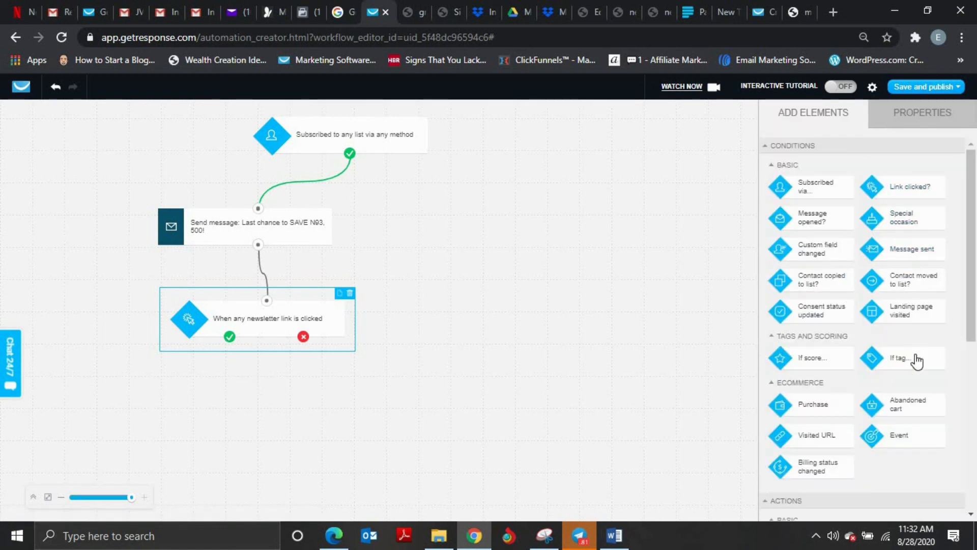
left_click_drag(824, 357, 833, 364)
left_click_drag(896, 360, 188, 377)
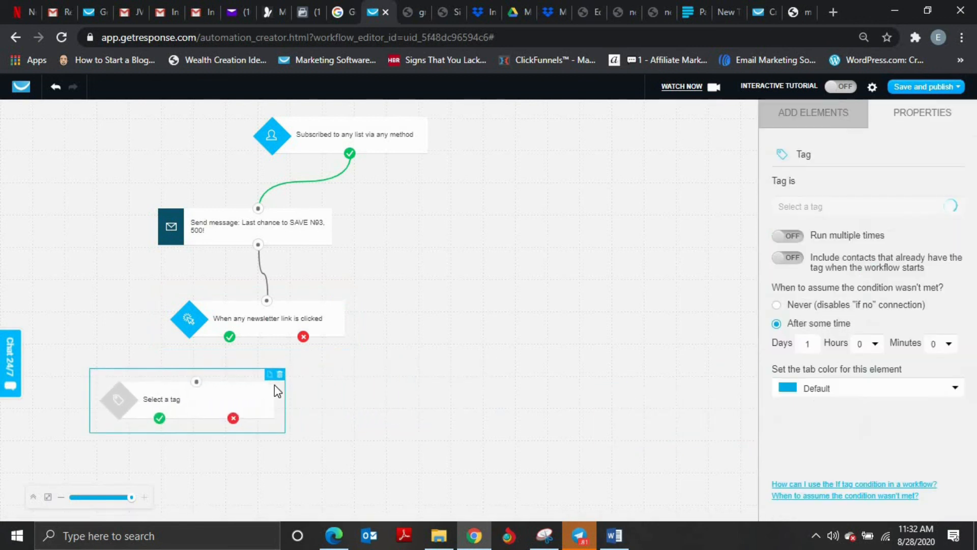
left_click(845, 206)
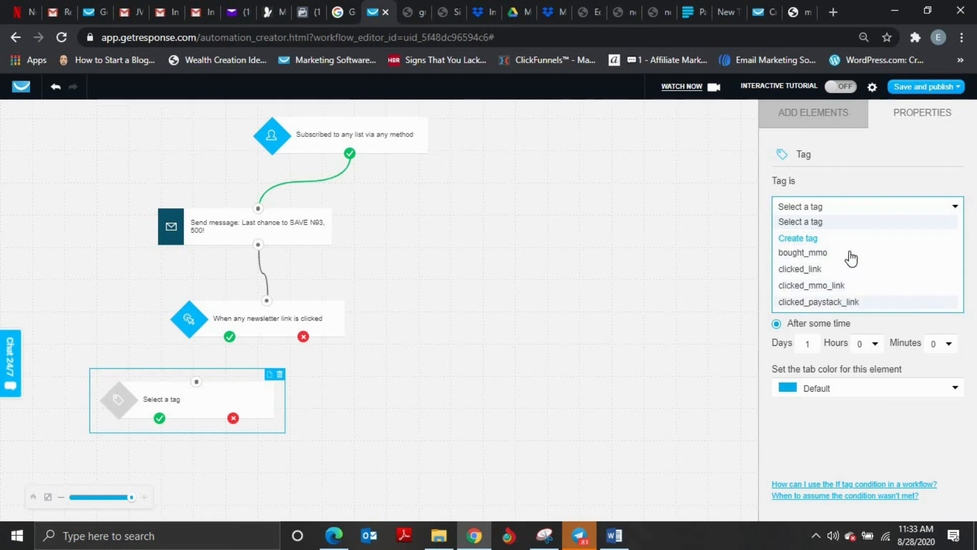
left_click(833, 206)
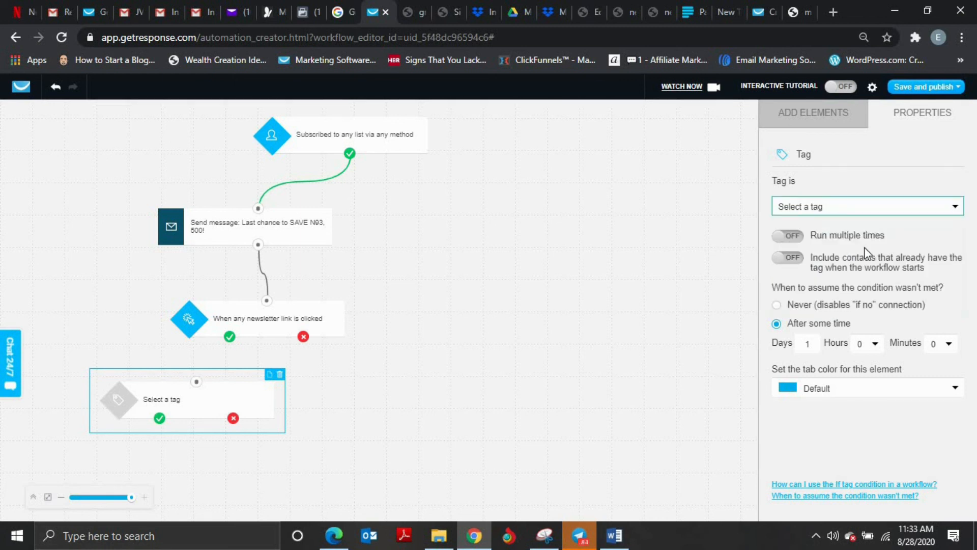
left_click(827, 208)
left_click(812, 240)
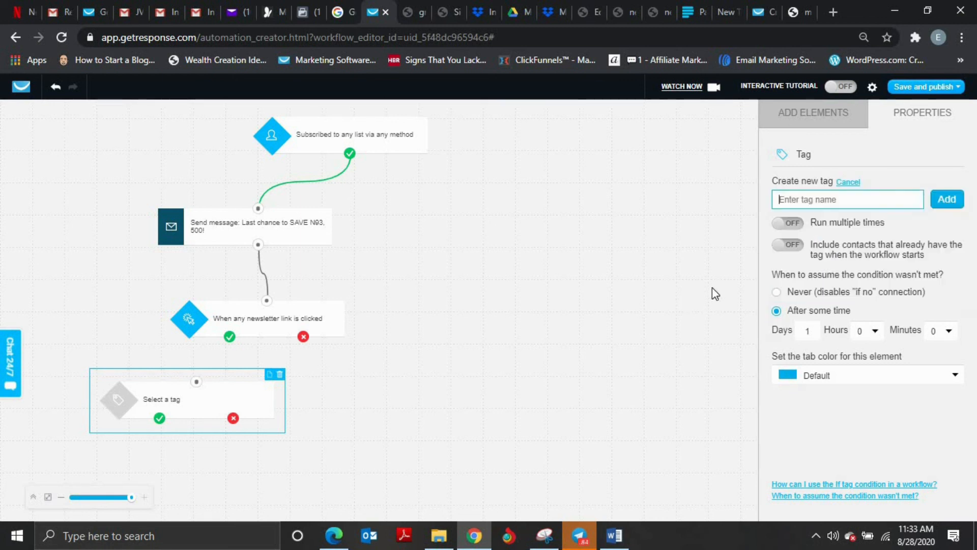
left_click(802, 199)
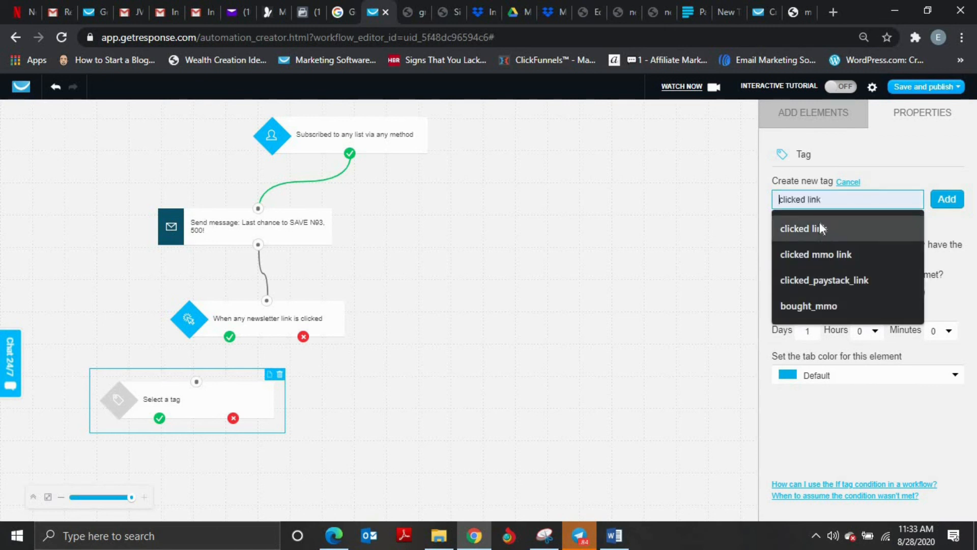
left_click(859, 181)
Step: Set the tag condition to clicked_link and connect it to the positive outcome of the link-clicked condition
left_click(851, 206)
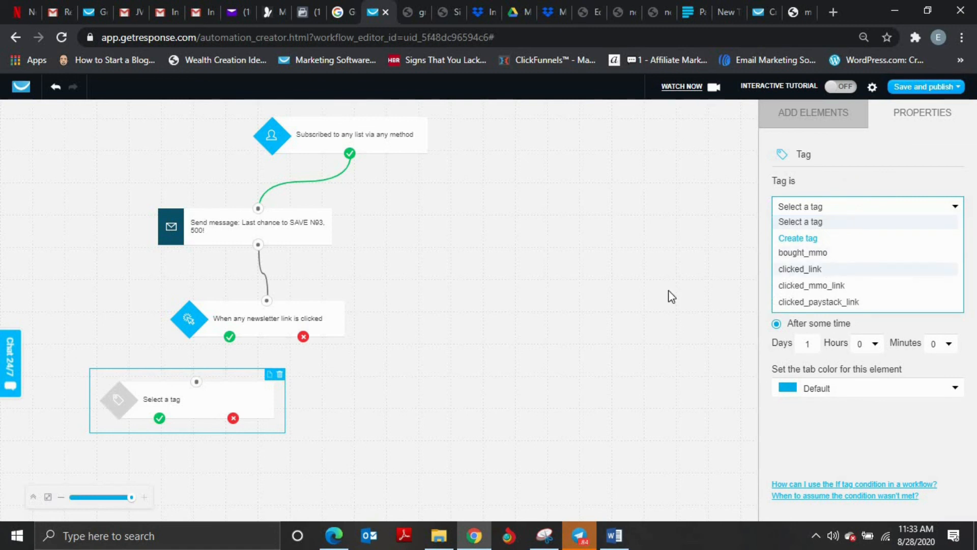
left_click(801, 269)
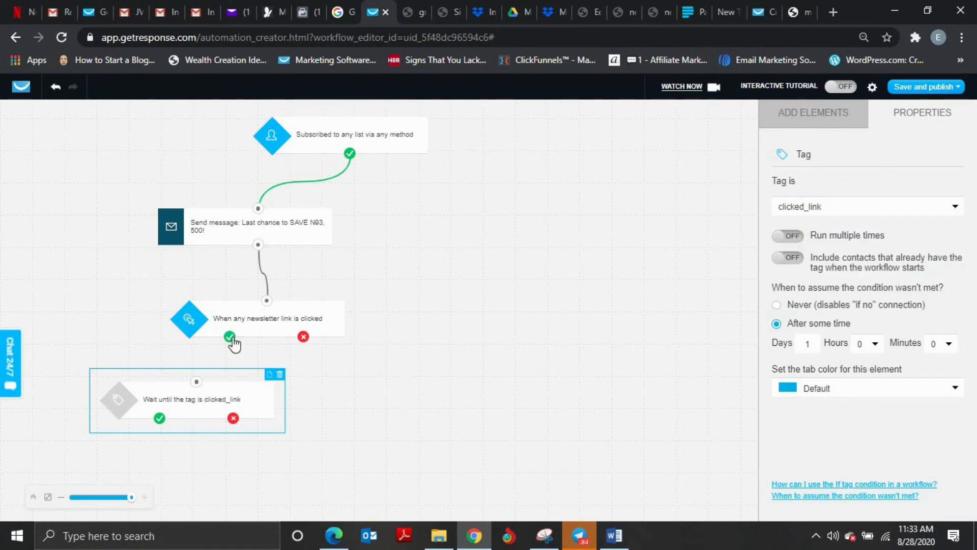
left_click_drag(232, 340, 198, 382)
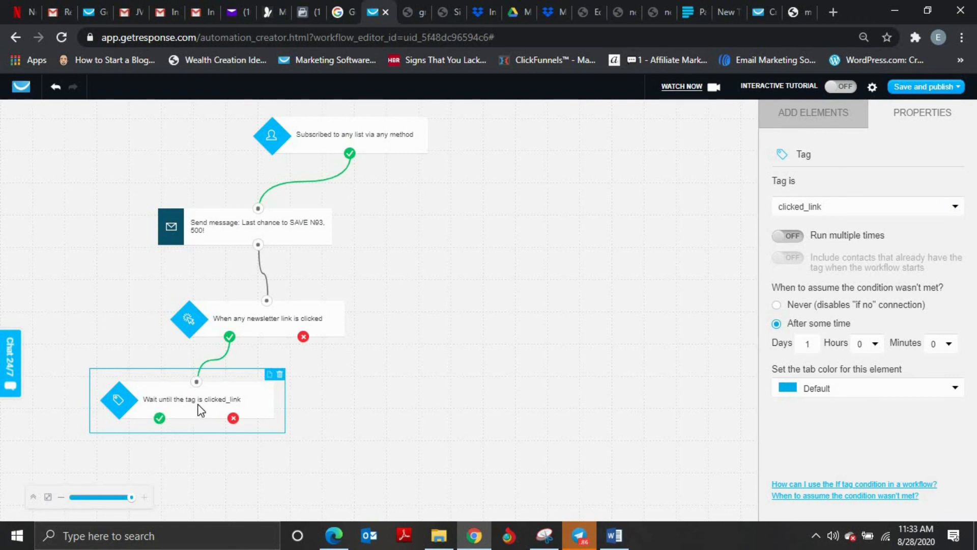
Step: Shift the clicked_link tag condition to the left beneath the link-clicked condition, and delete it from the workflow
left_click_drag(199, 407, 167, 402)
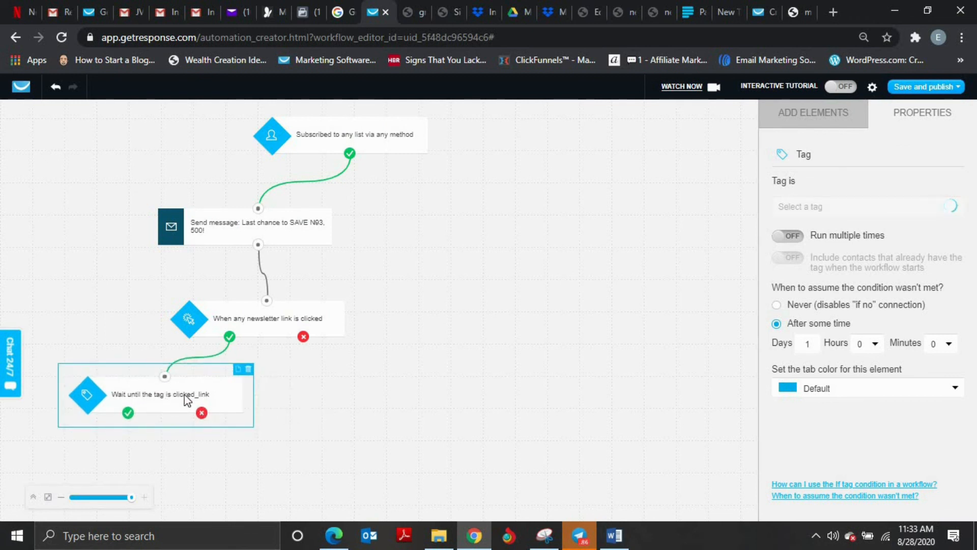
left_click_drag(239, 408, 245, 408)
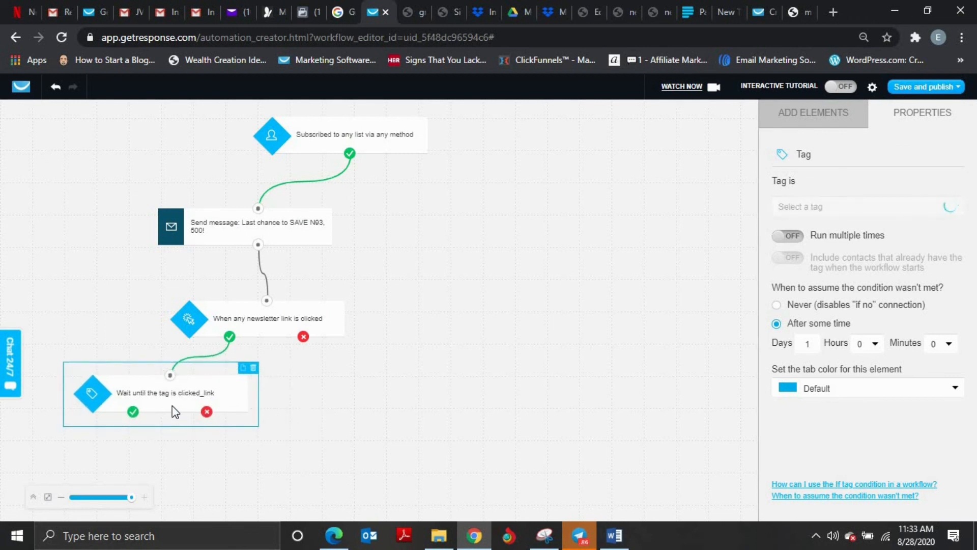
left_click(205, 395)
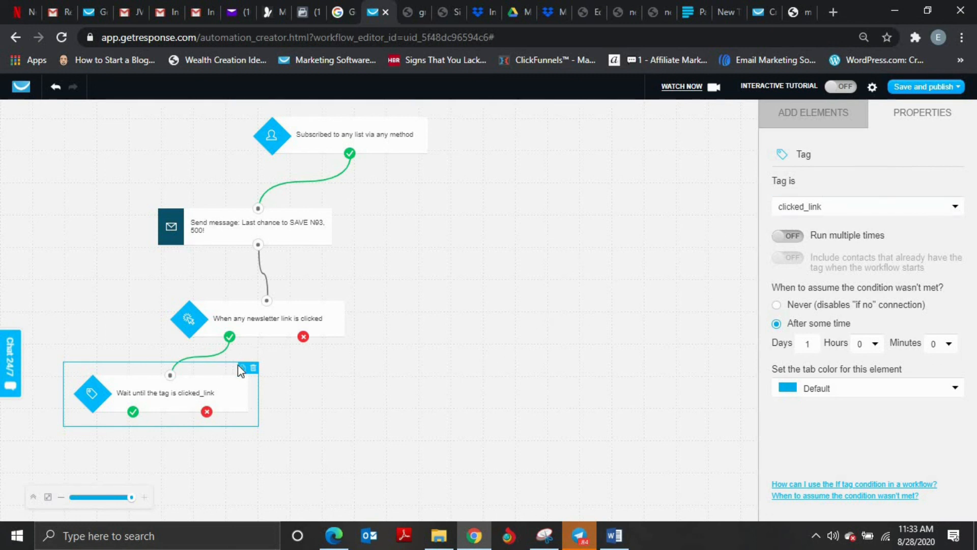
key("Delete")
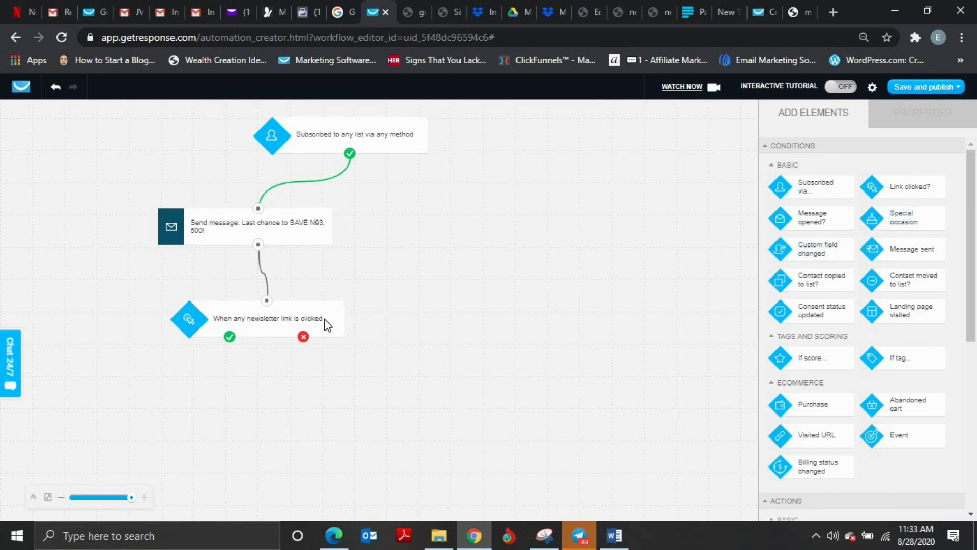
Step: Add a Tag action on the link-clicked condition's positive outcome and set it to assign the clicked_link tag
scroll(855, 312, "down", 3)
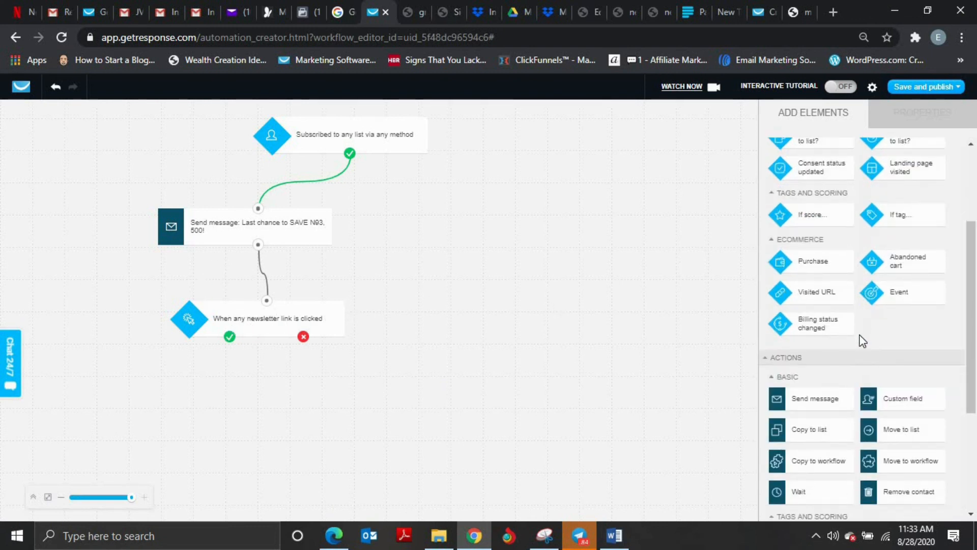
scroll(857, 336, "down", 3)
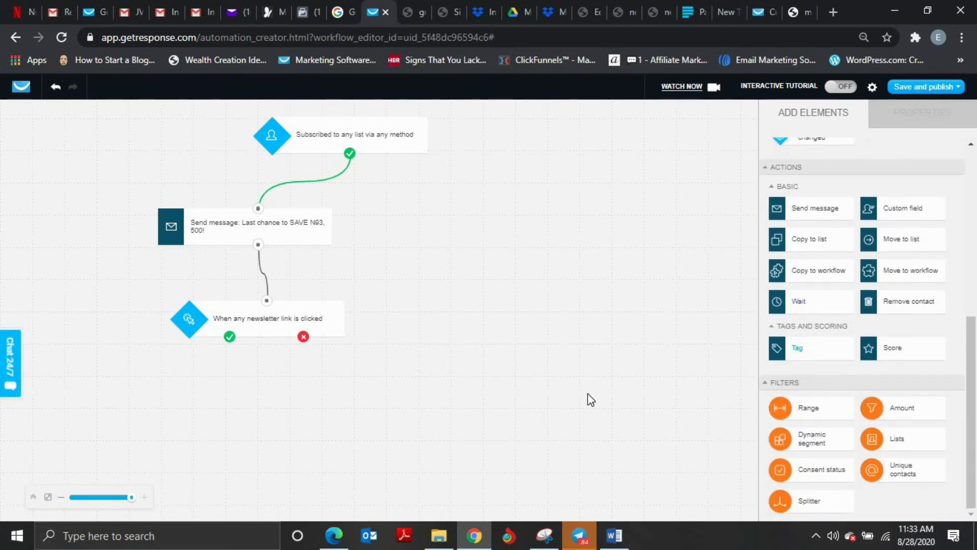
left_click_drag(590, 399, 421, 390)
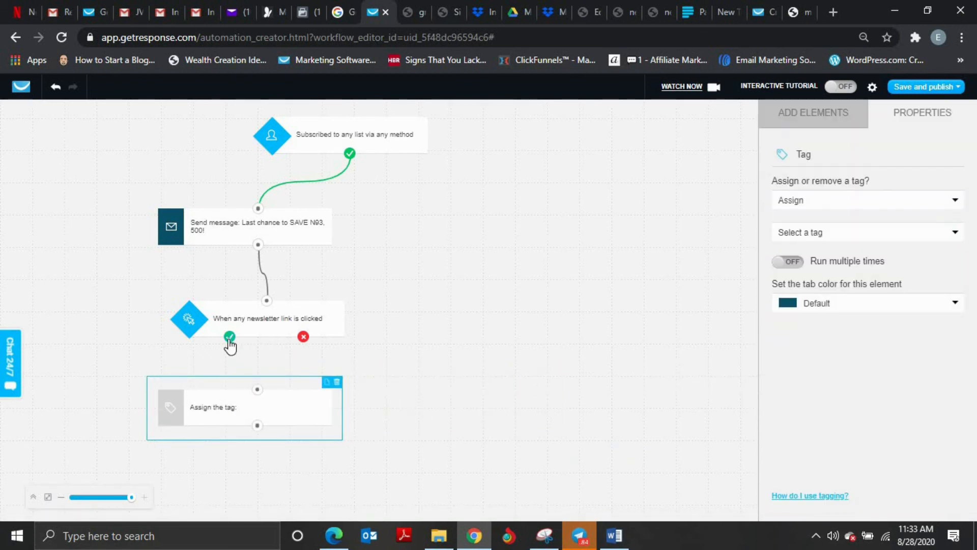
left_click_drag(230, 337, 199, 405)
left_click(864, 235)
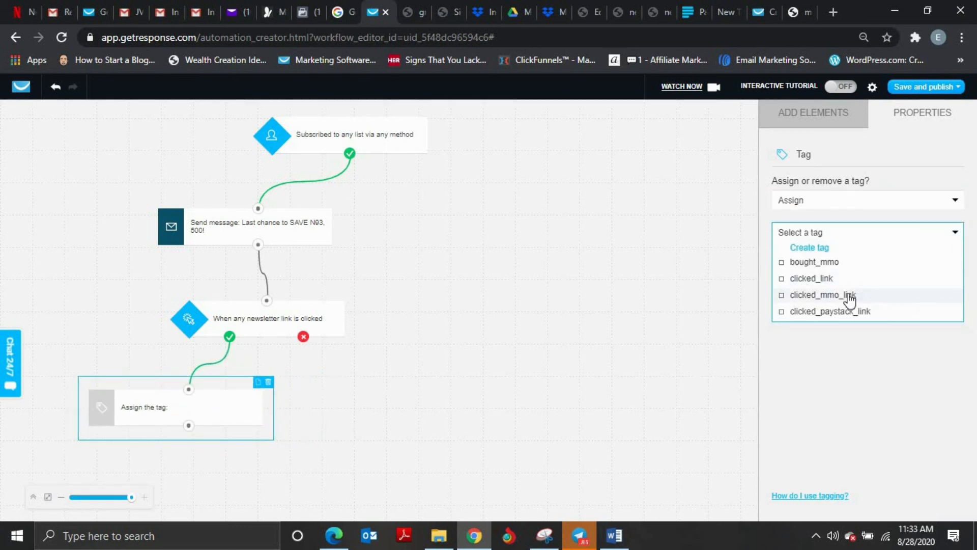
left_click(840, 278)
left_click(433, 166)
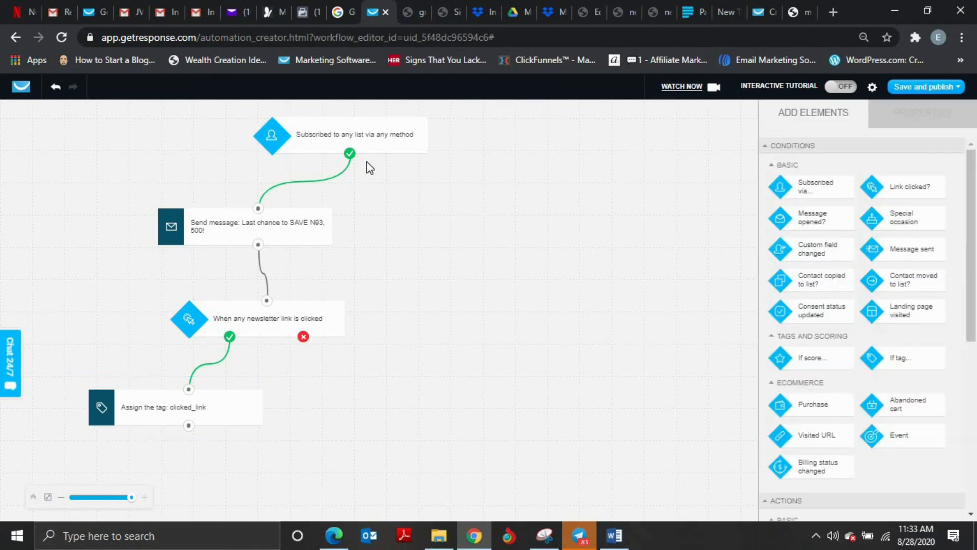
Step: Rearrange the workflow by moving the Subscribe condition closer to the Send message action and the Tag action further left
left_click_drag(314, 136, 274, 144)
left_click_drag(257, 231, 264, 241)
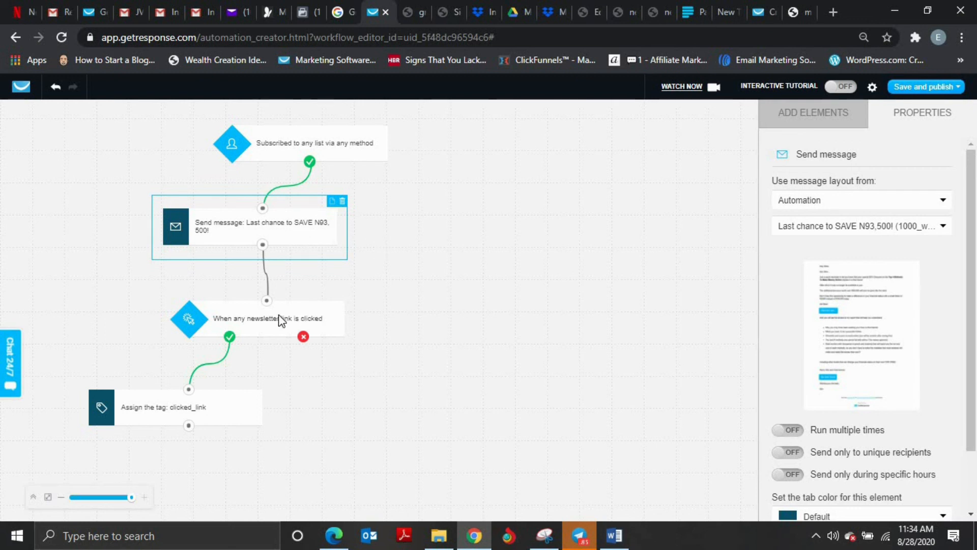
left_click(303, 310)
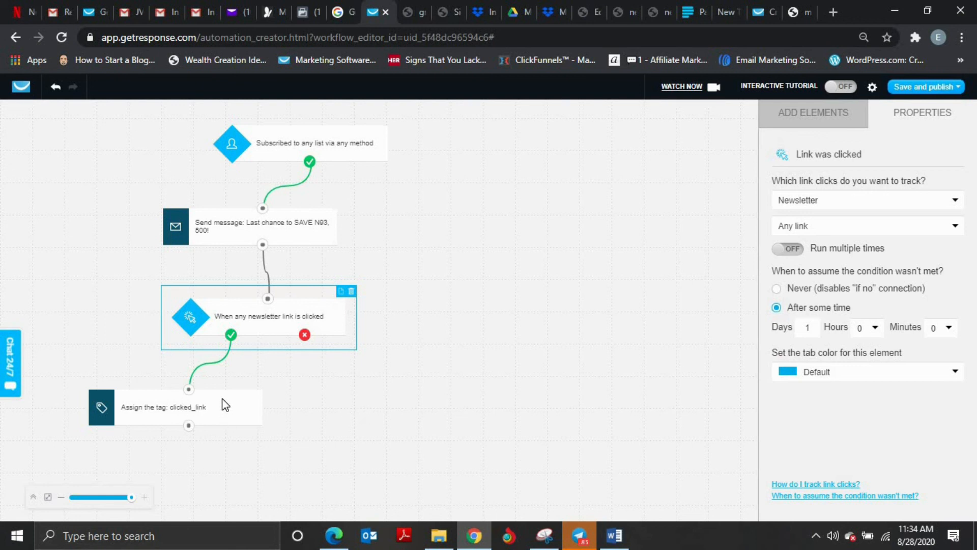
left_click_drag(181, 405, 130, 402)
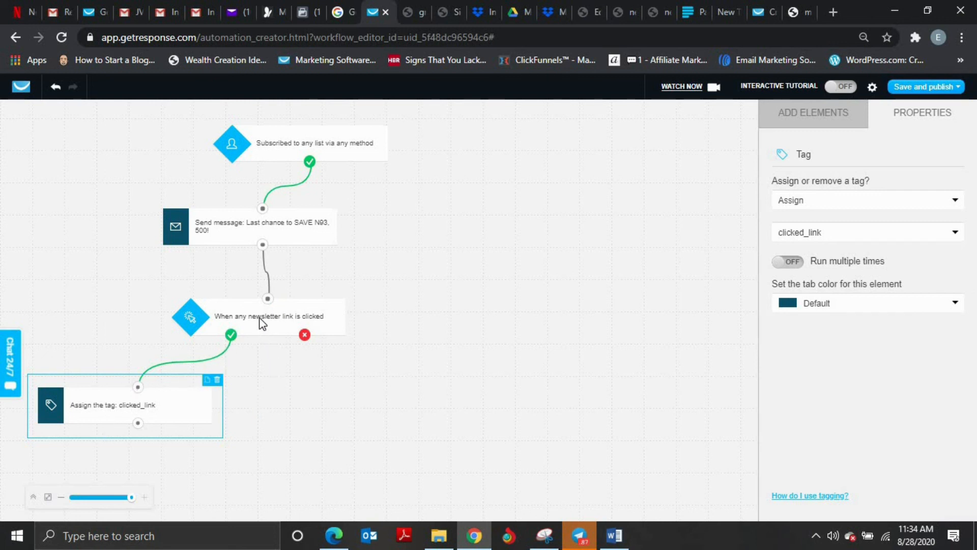
left_click(802, 117)
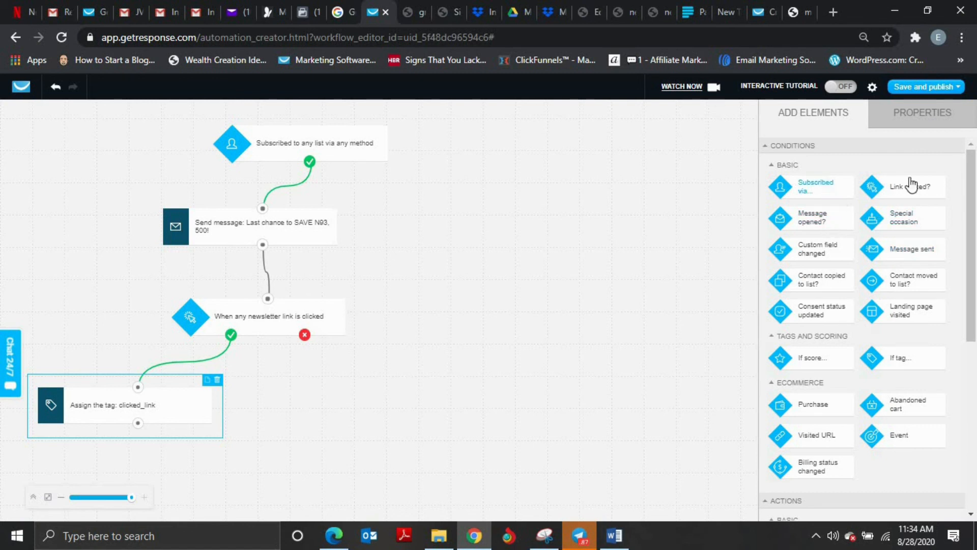
left_click_drag(898, 248, 657, 262)
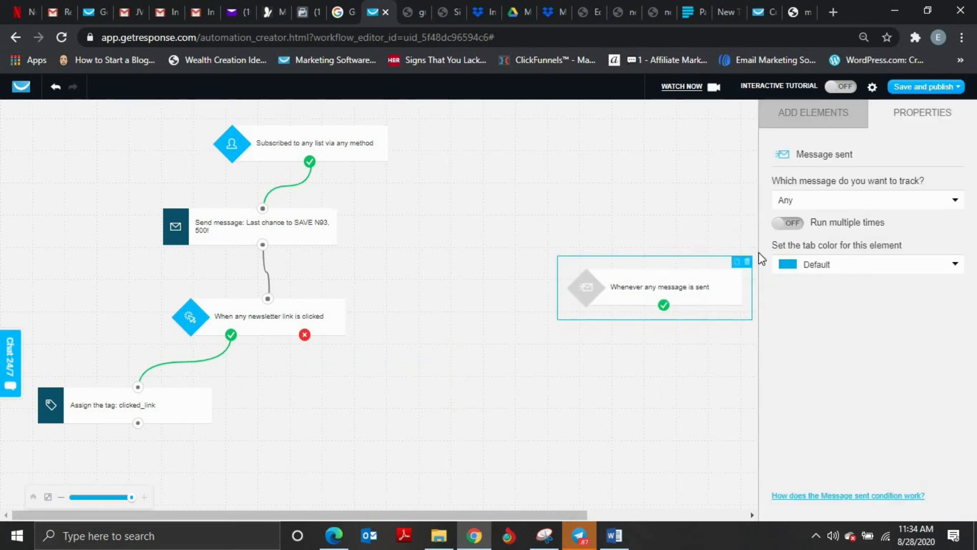
left_click(756, 257)
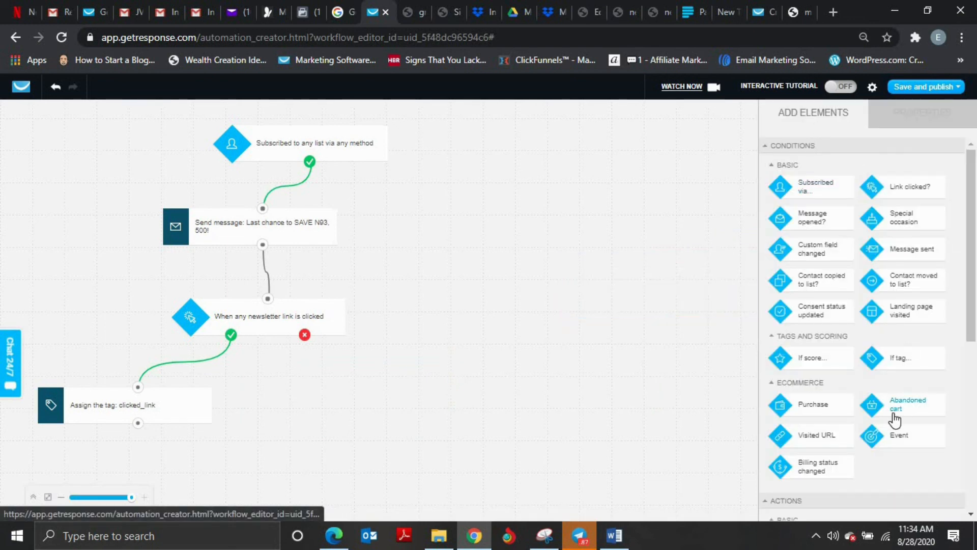
Step: Add a Send message action on the link-clicked condition's negative outcome and position it beside the Tag action
scroll(851, 405, "down", 5)
left_click_drag(813, 260, 308, 431)
left_click_drag(304, 335, 396, 400)
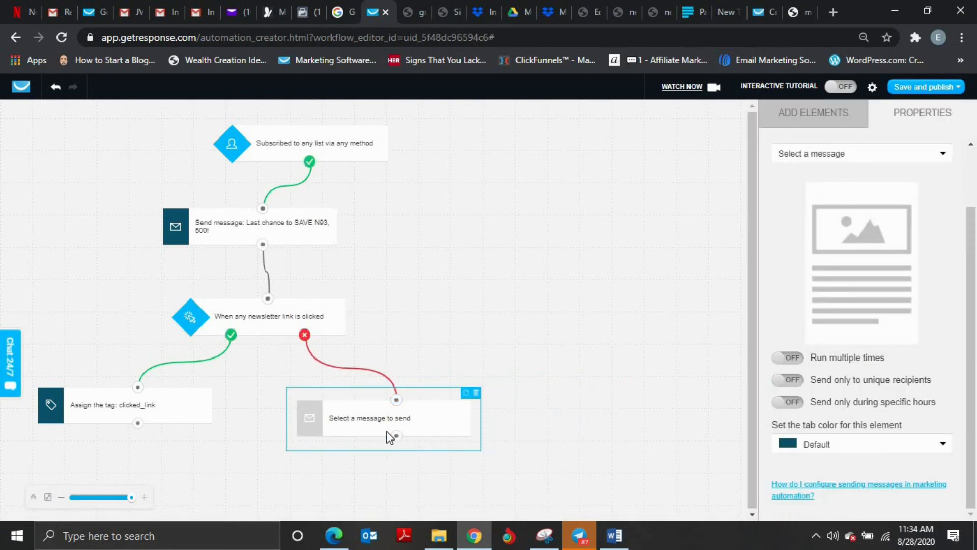
left_click_drag(350, 425, 304, 424)
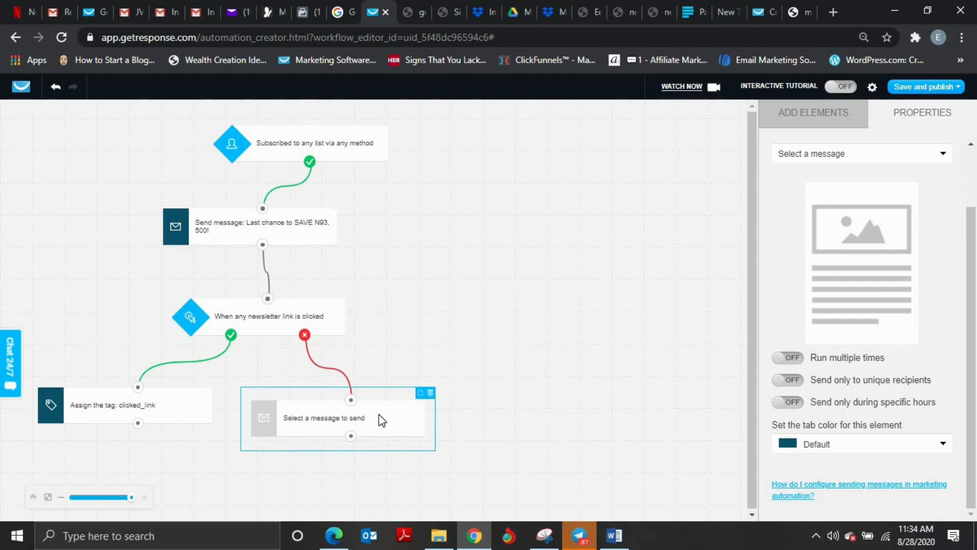
left_click_drag(382, 421, 384, 412)
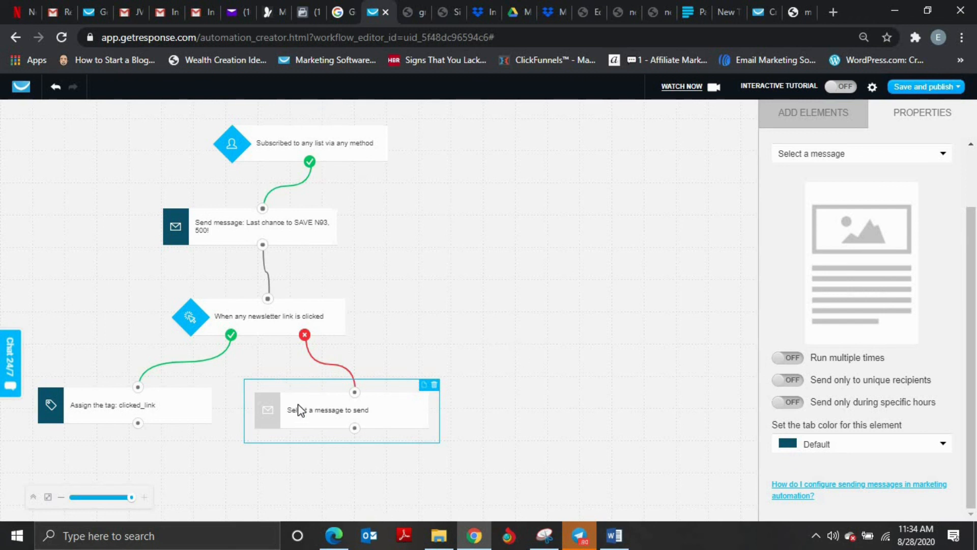
left_click_drag(298, 406, 292, 391)
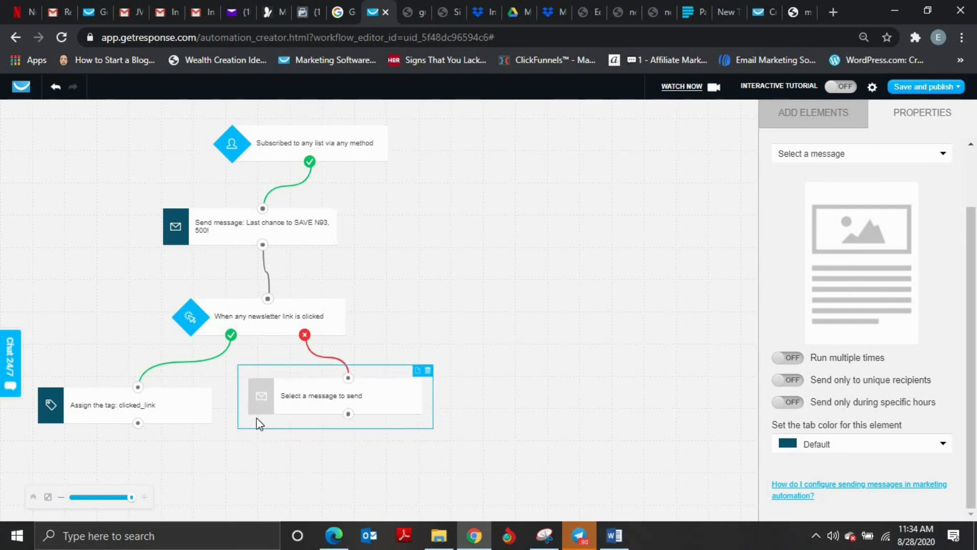
Step: Add a Purchase condition below the unset Send message action and connect the clicked_link Tag action to it
left_click(164, 413)
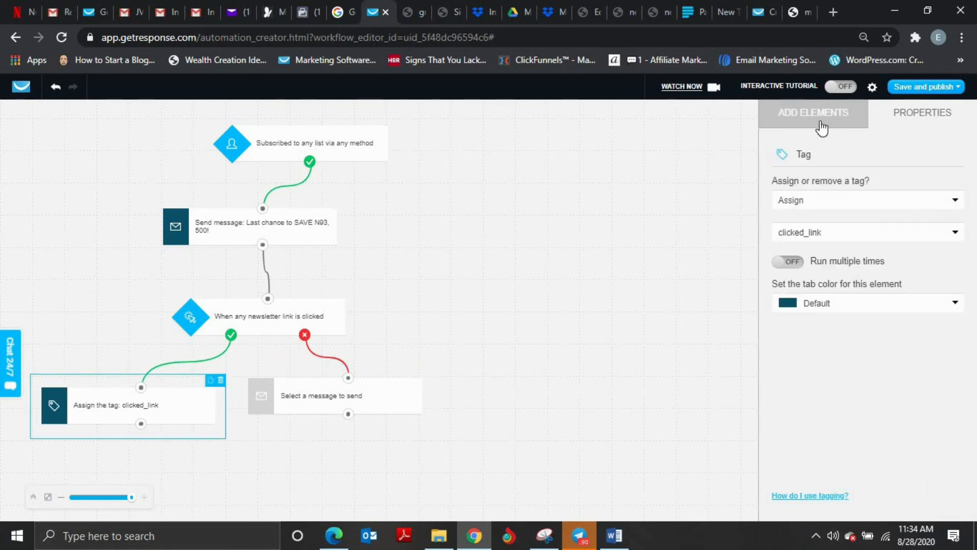
left_click(819, 118)
scroll(840, 330, "down", 1)
left_click_drag(814, 333, 331, 452)
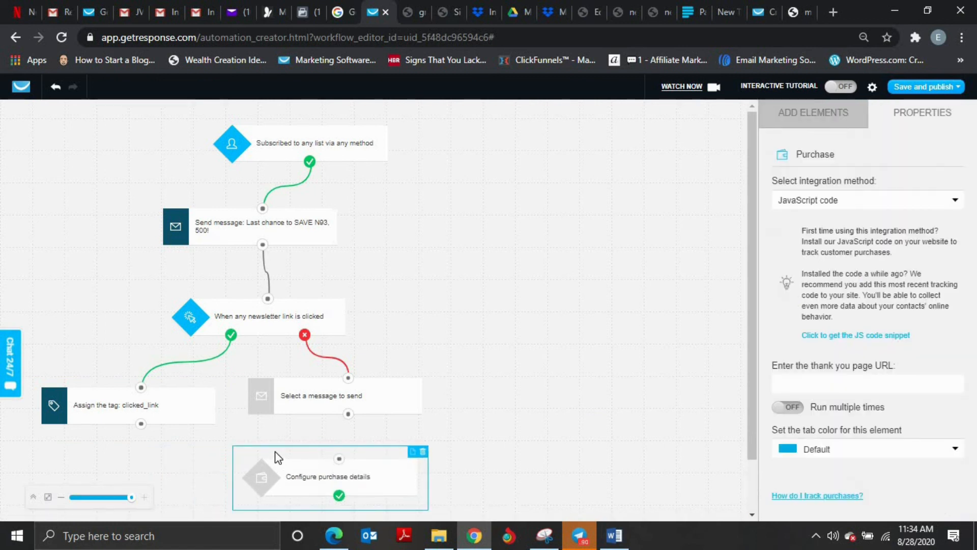
left_click_drag(141, 423, 339, 459)
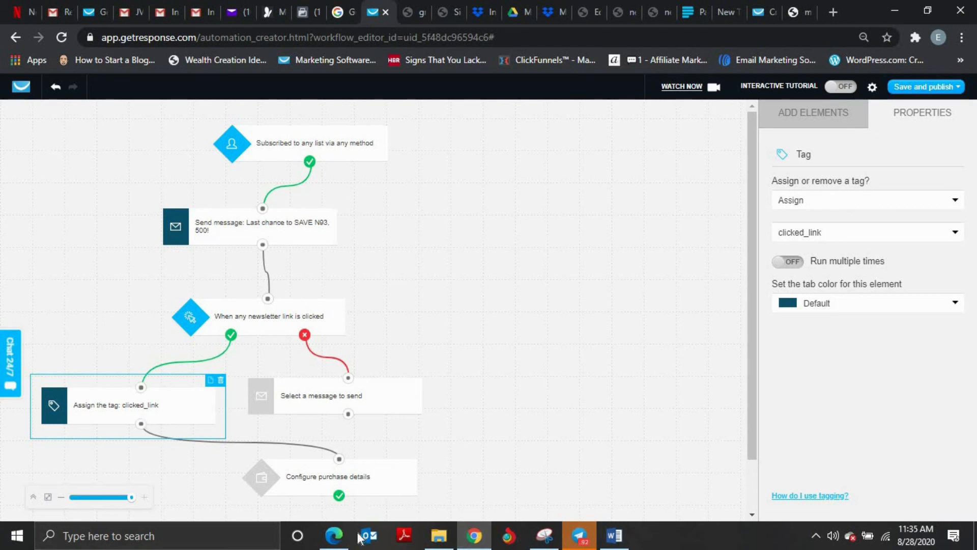
Step: Add a Move to list action beside the Purchase condition, connect it to the purchase's positive outcome, and view its target lists
left_click(836, 124)
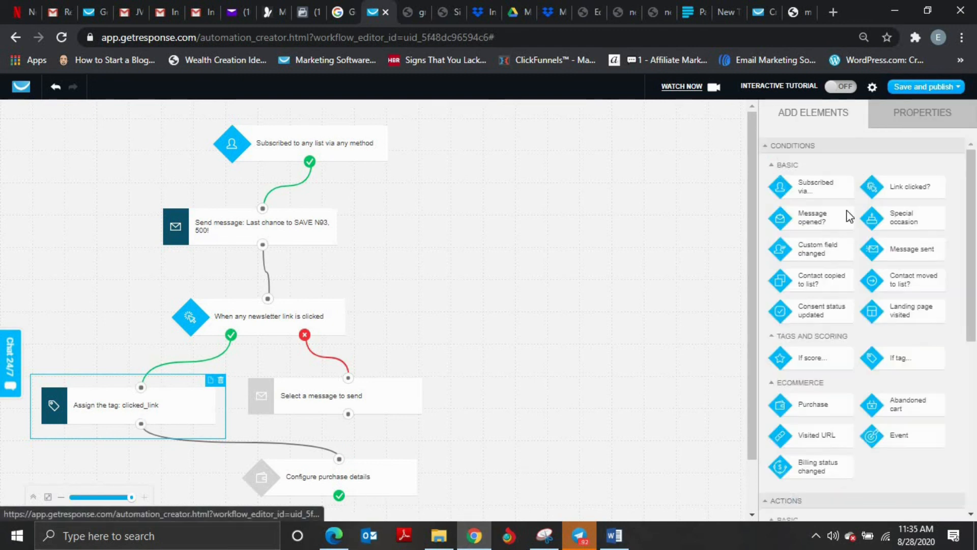
scroll(903, 378, "down", 4)
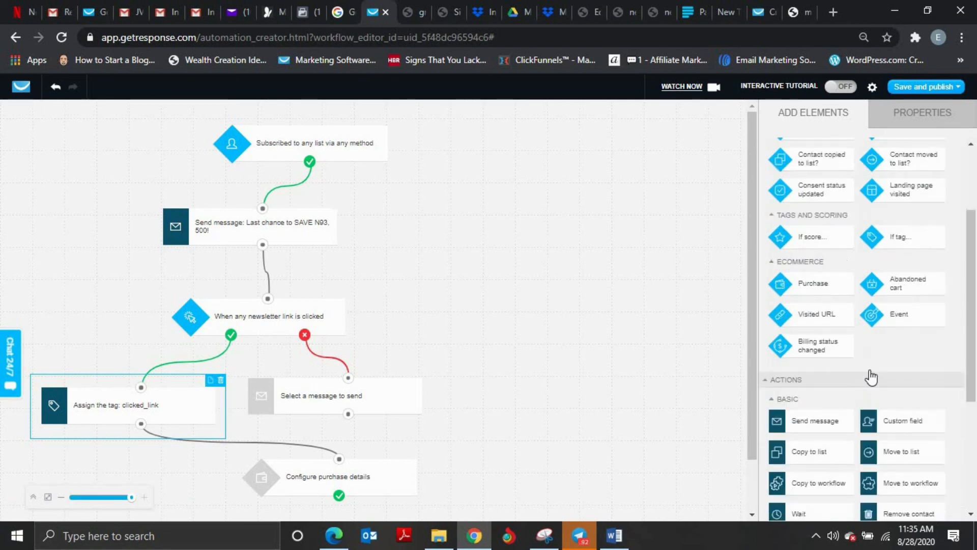
left_click_drag(918, 371, 586, 450)
left_click_drag(340, 501, 587, 455)
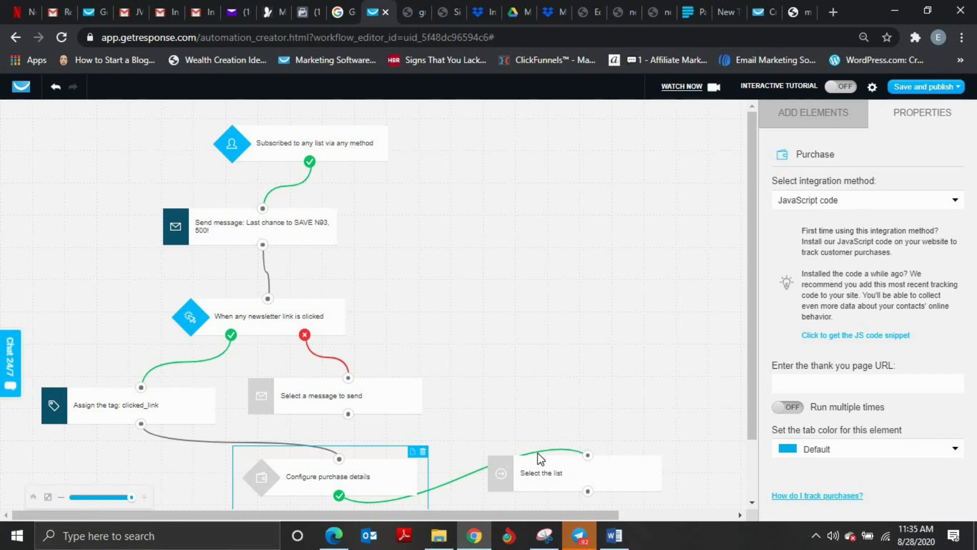
left_click(566, 476)
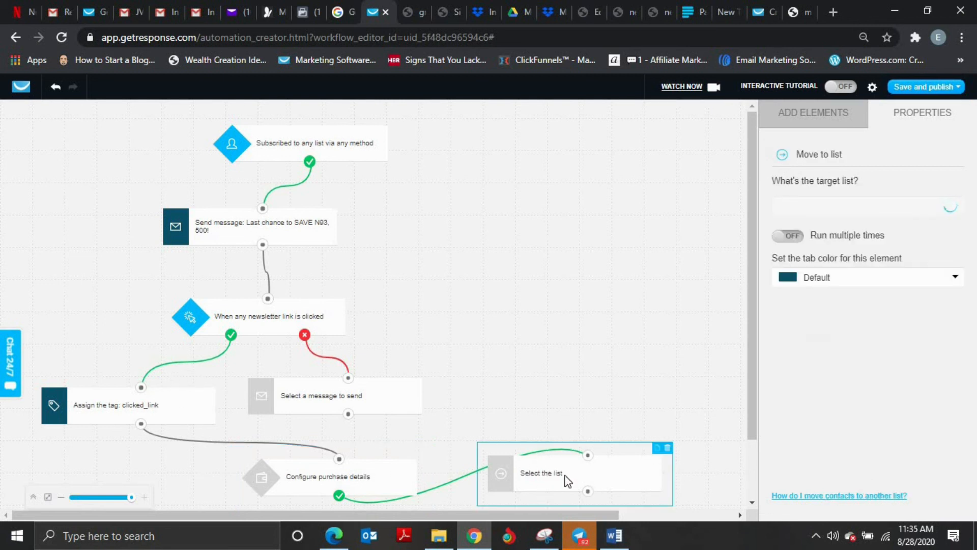
left_click(799, 205)
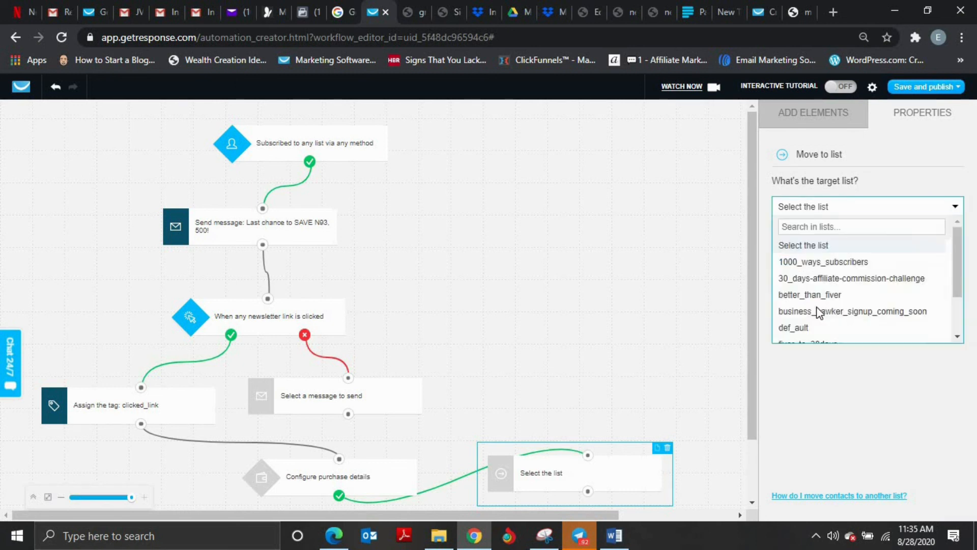
left_click(628, 356)
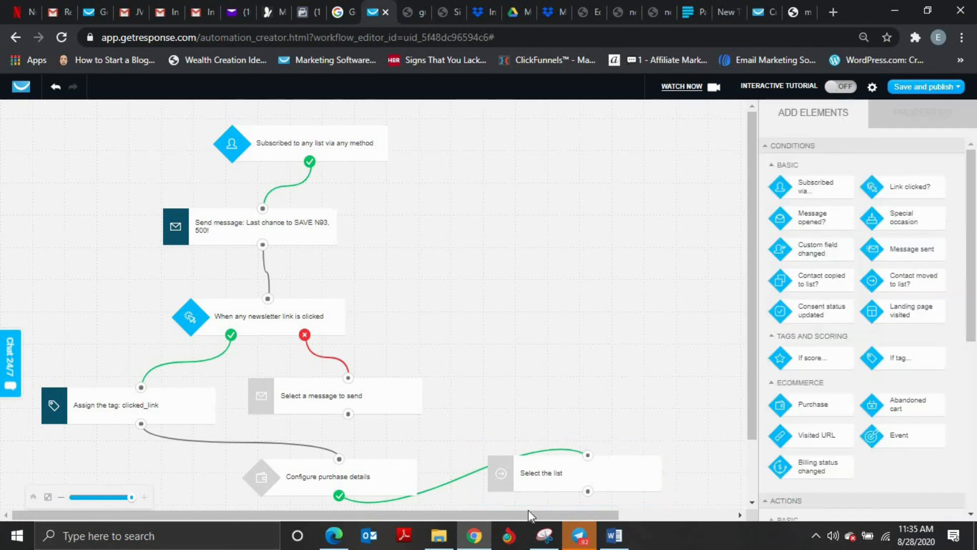
Step: Review the conditions, actions and filters available for extending the workflow after the unset Send message action
left_click(400, 405)
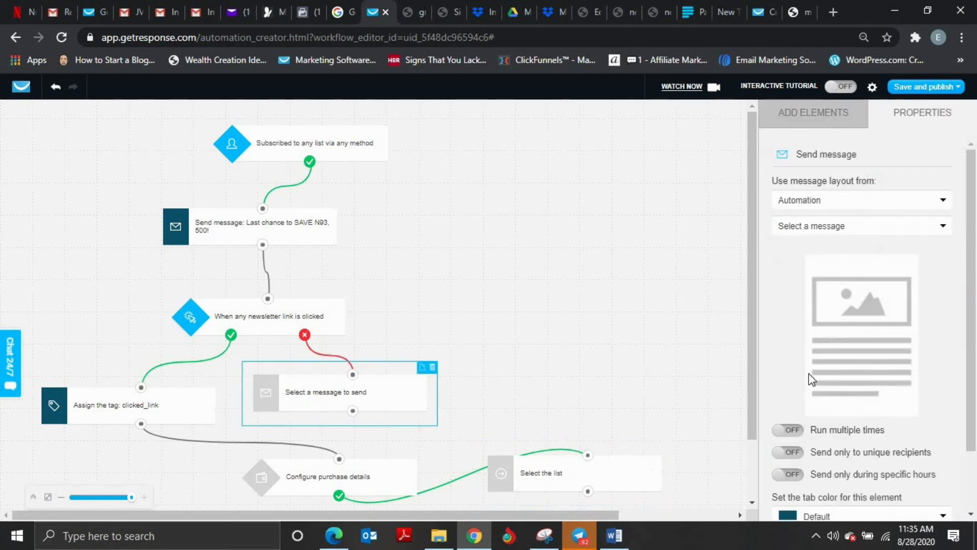
left_click(807, 114)
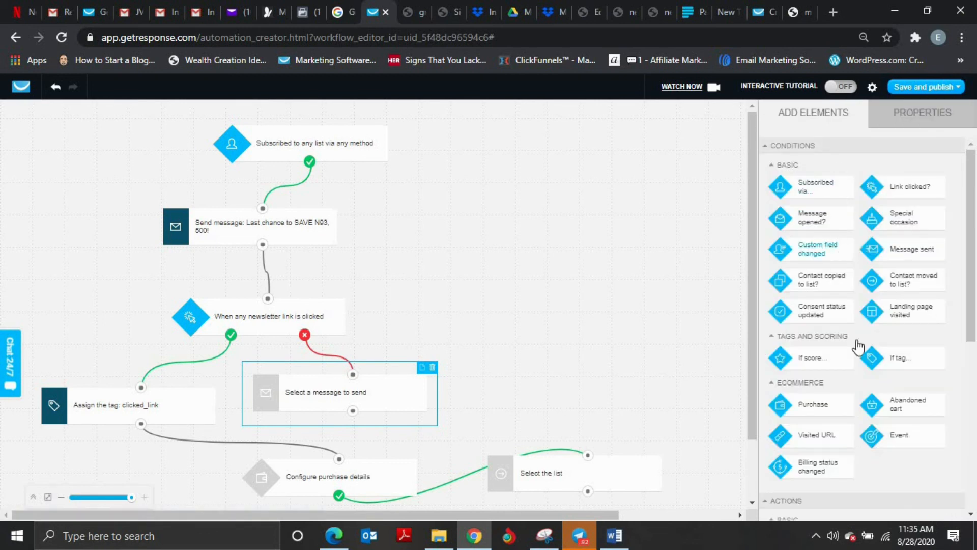
scroll(865, 484, "down", 5)
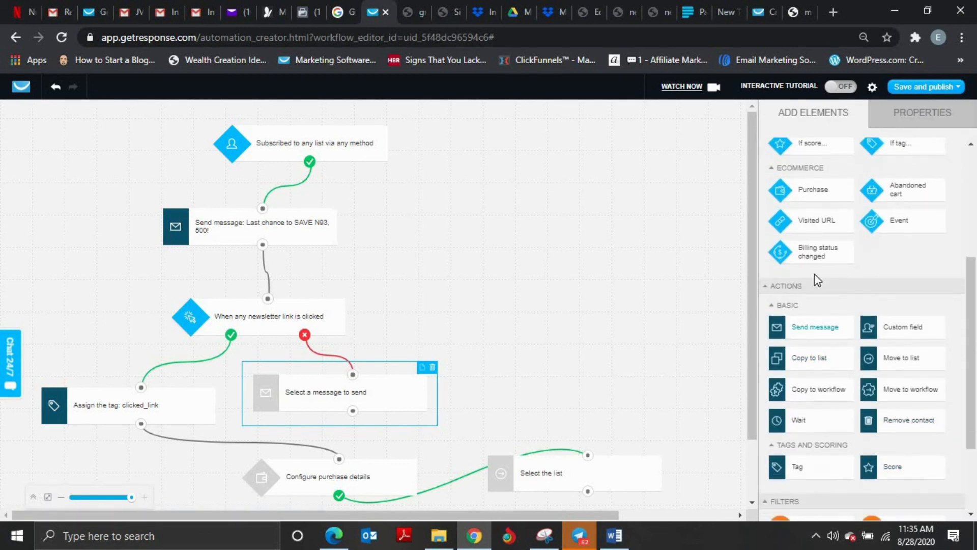
scroll(845, 387, "down", 2)
scroll(851, 403, "up", 6)
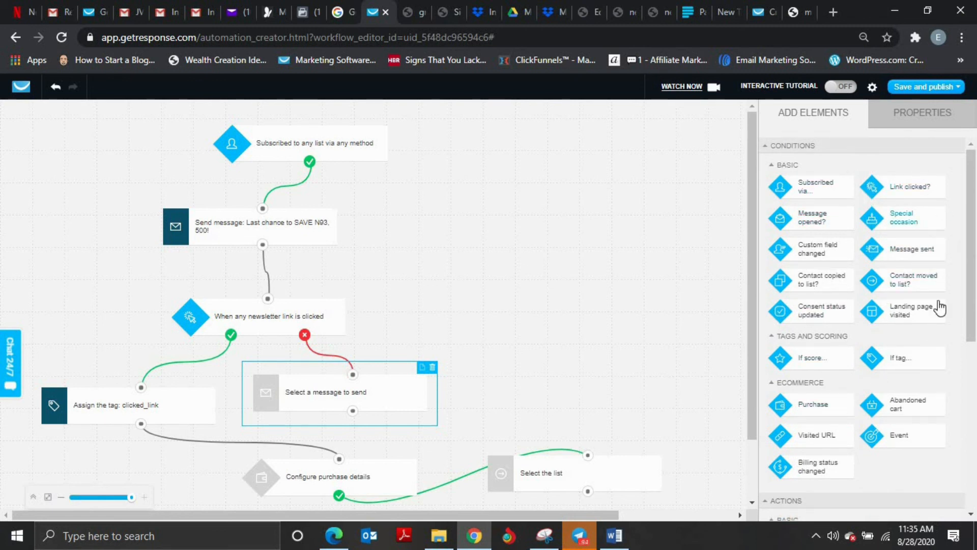
scroll(907, 474, "down", 3)
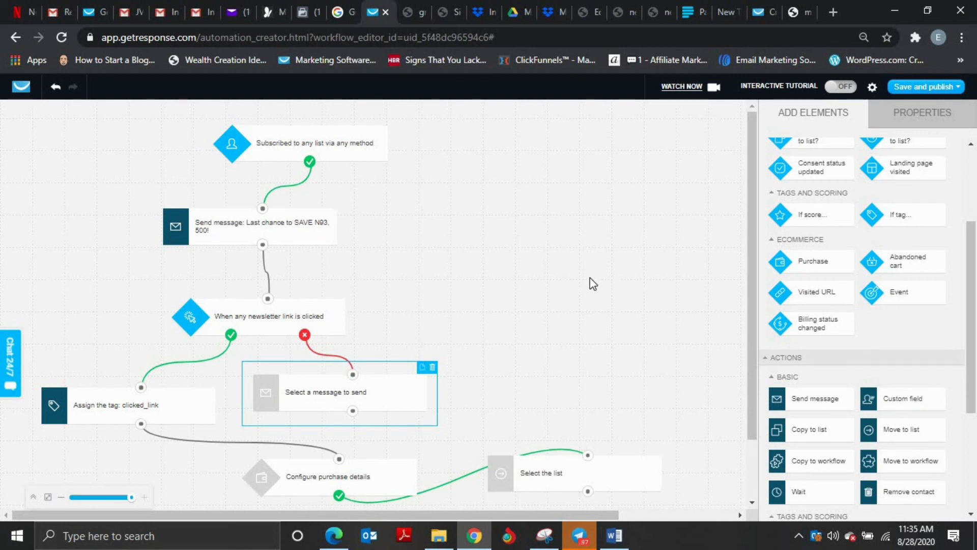
Step: Leave the workflow editor without saving and return to the automation templates page
left_click(12, 41)
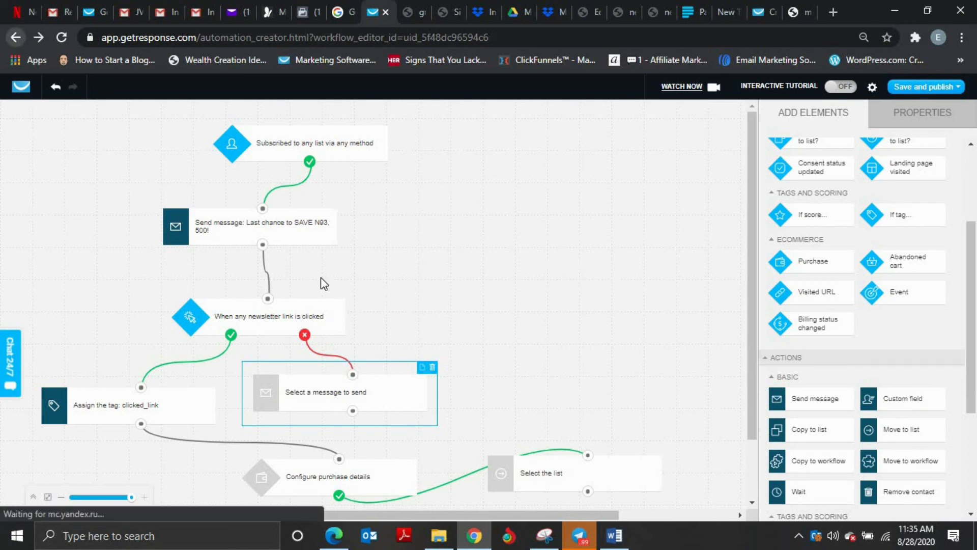
left_click(15, 37)
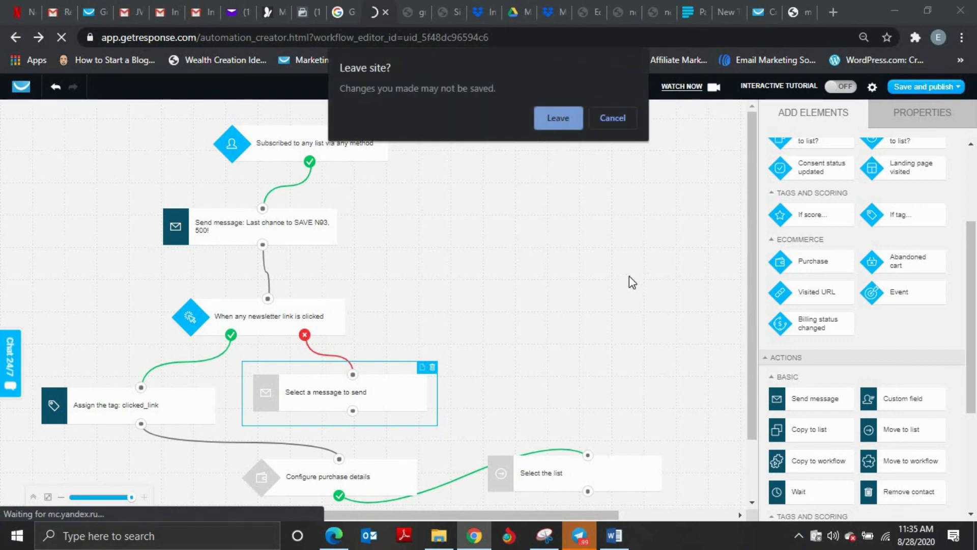
key("Return")
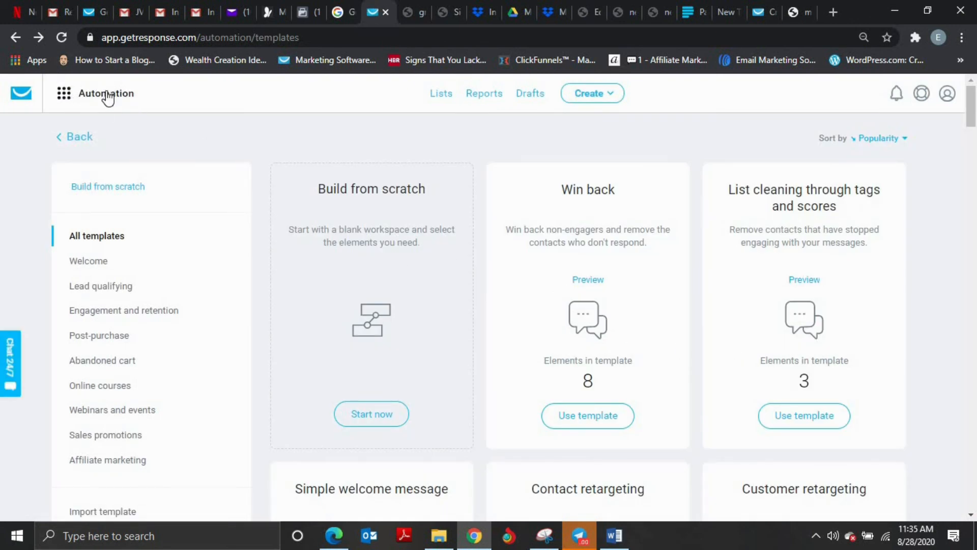
Step: Look over the available communication and growth tools from the automation templates page
left_click(79, 94)
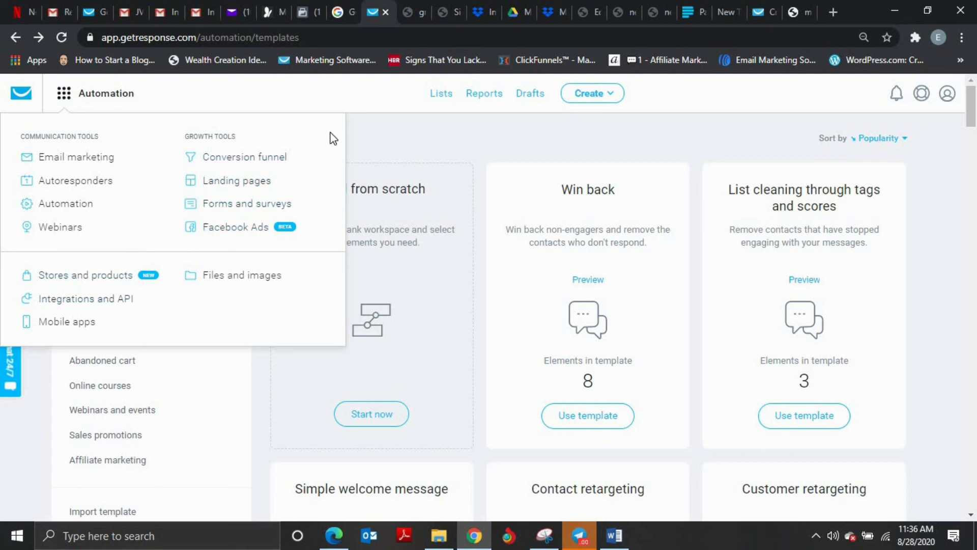
left_click(403, 132)
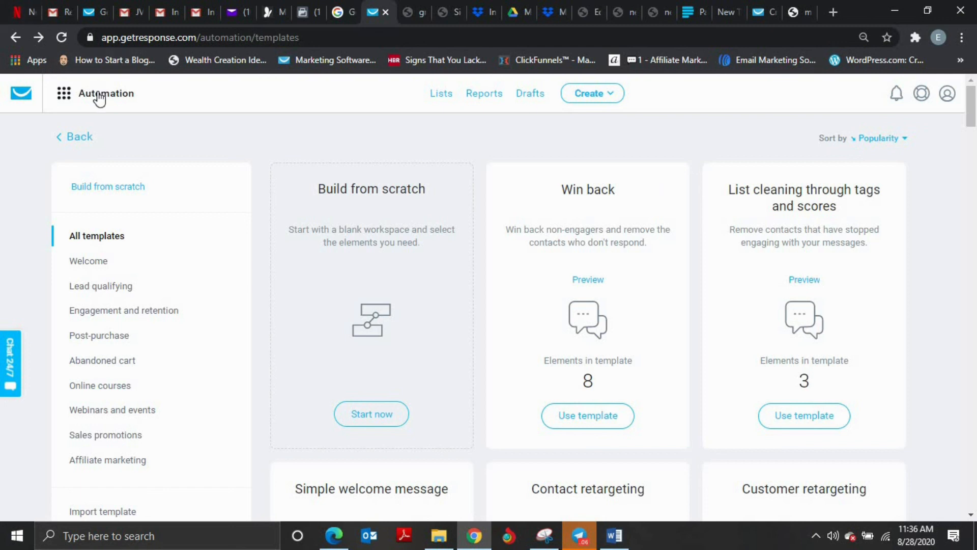
left_click(64, 93)
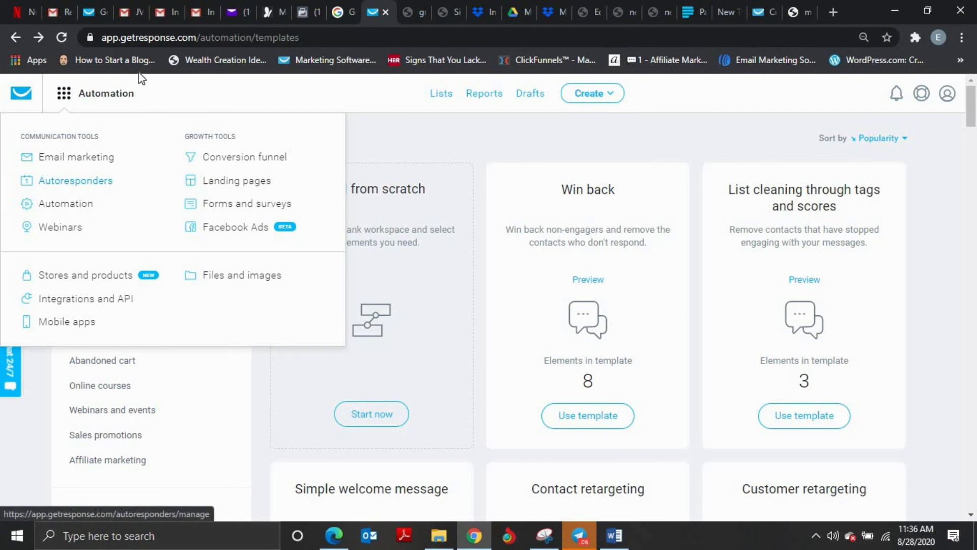
left_click(392, 131)
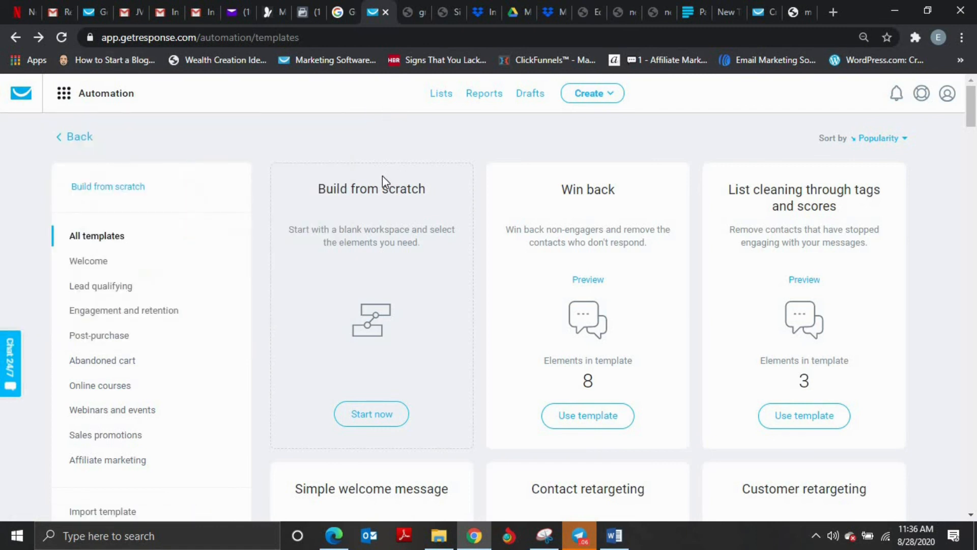